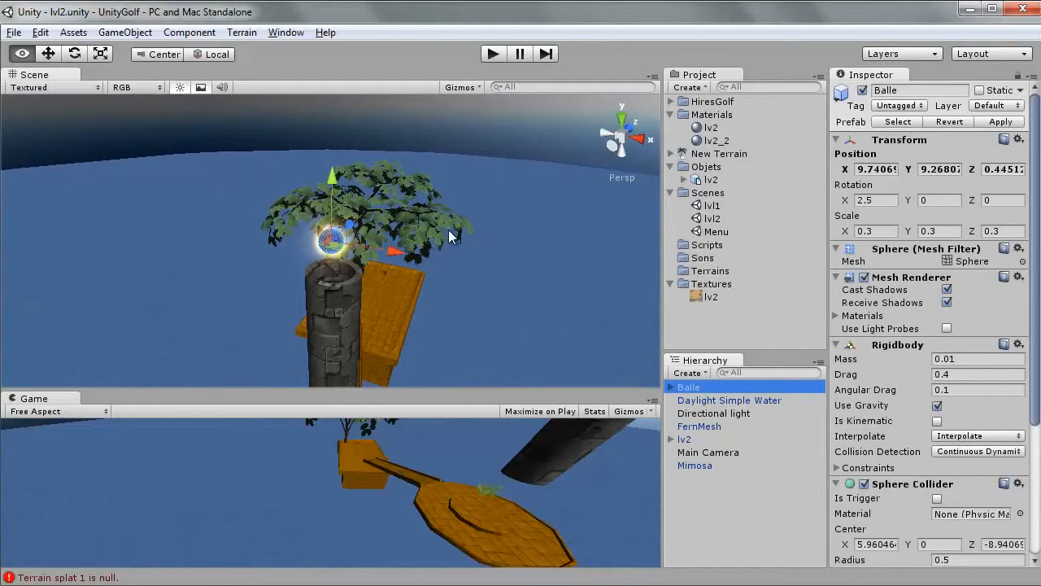
Step: Add a sphere to the scene and scale it down uniformly to about 0.26
alt+drag(448, 229, 399, 200)
click(147, 34)
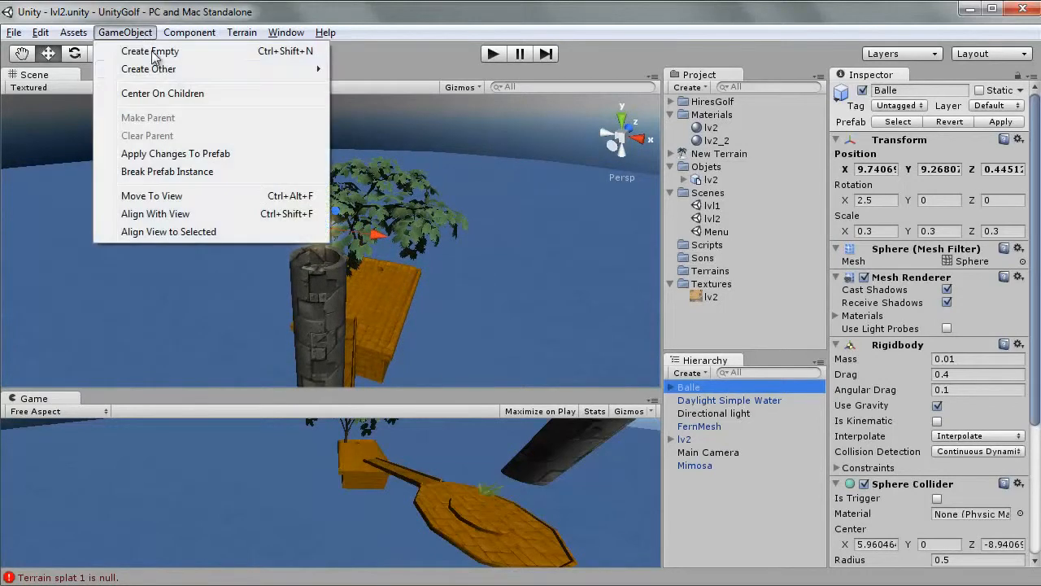
mouse_move(198, 71)
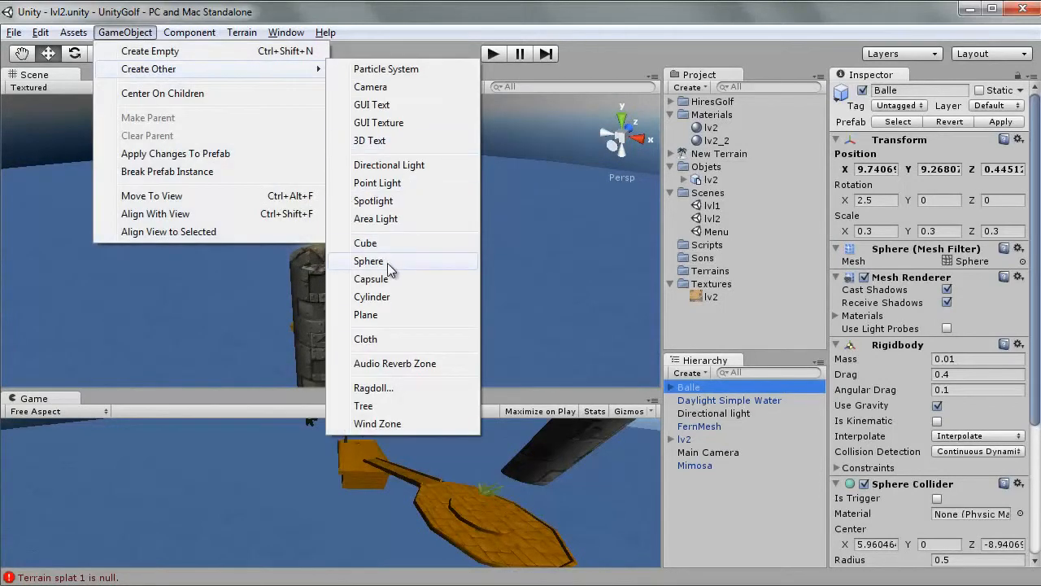
click(387, 261)
click(623, 115)
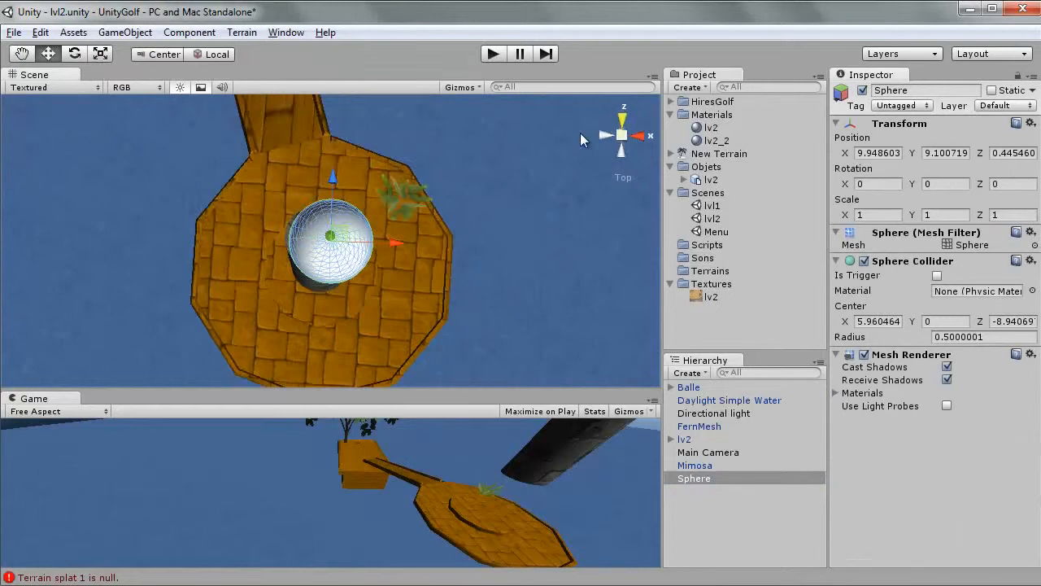
click(100, 54)
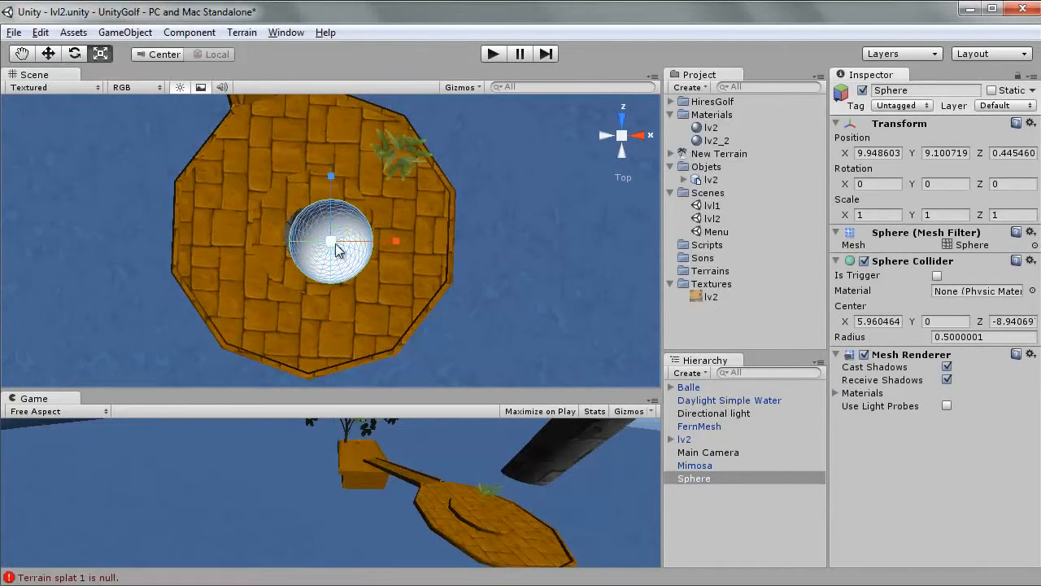
drag(339, 250, 301, 288)
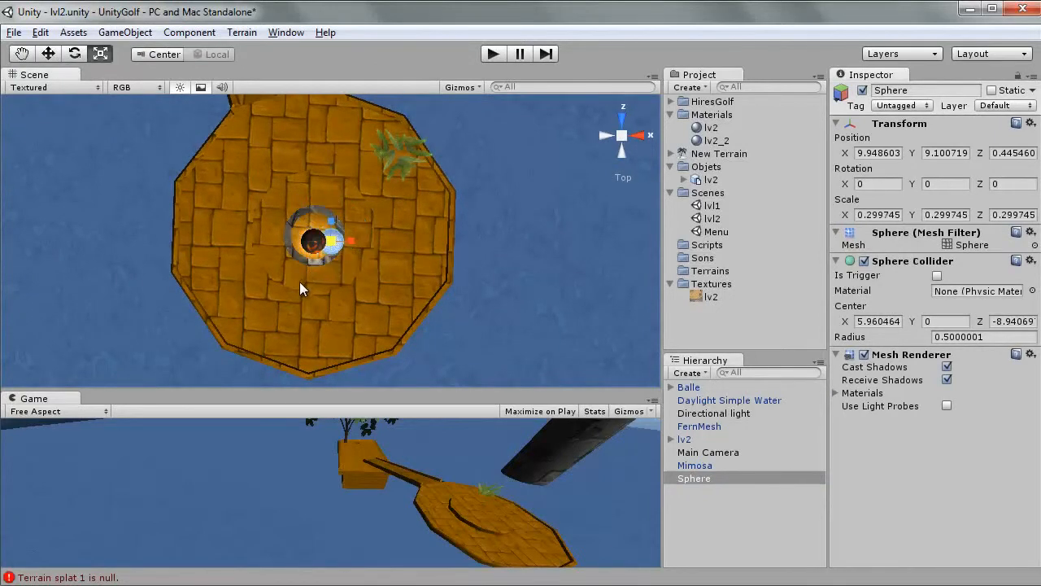
Step: Move the new sphere over the existing ball, to about X 9.72 and Y 9.27
click(45, 56)
key(f)
drag(354, 240, 392, 239)
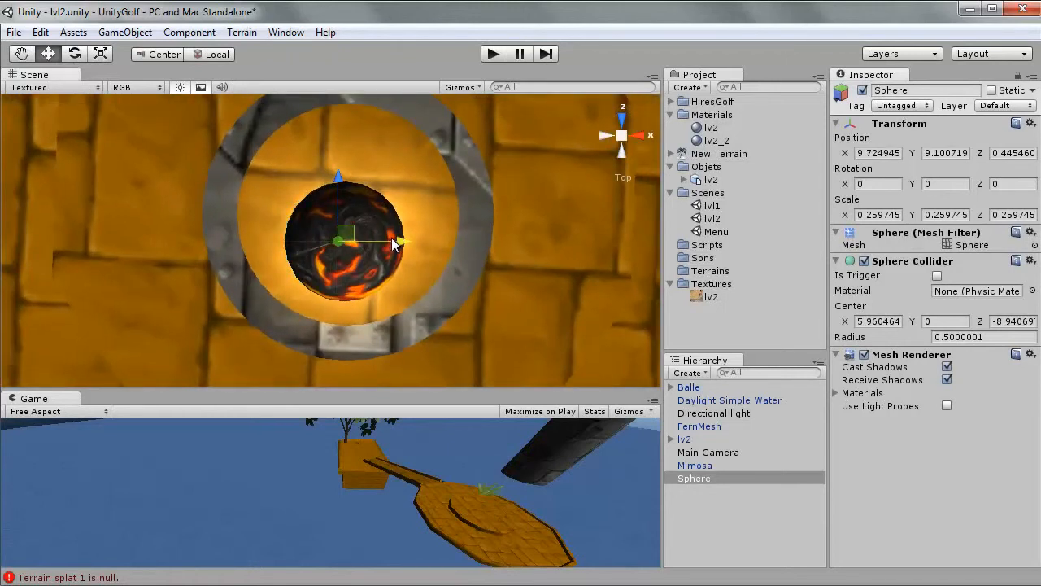
click(648, 137)
drag(328, 181, 326, 122)
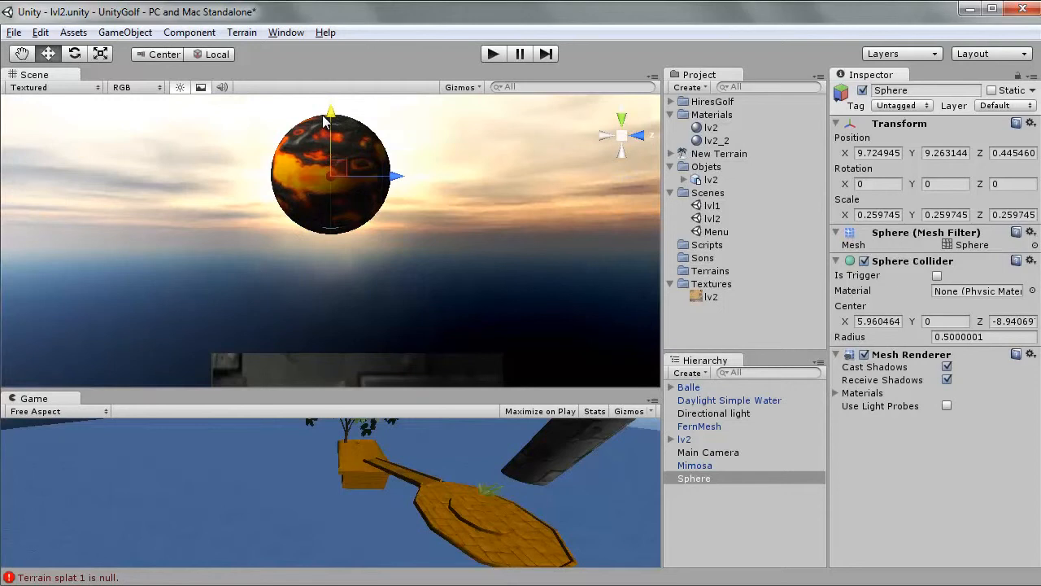
Step: Scale the sphere uniformly to about 0.303 and align it with the ball at about X 9.74
click(100, 54)
drag(333, 174, 330, 118)
click(48, 53)
click(612, 138)
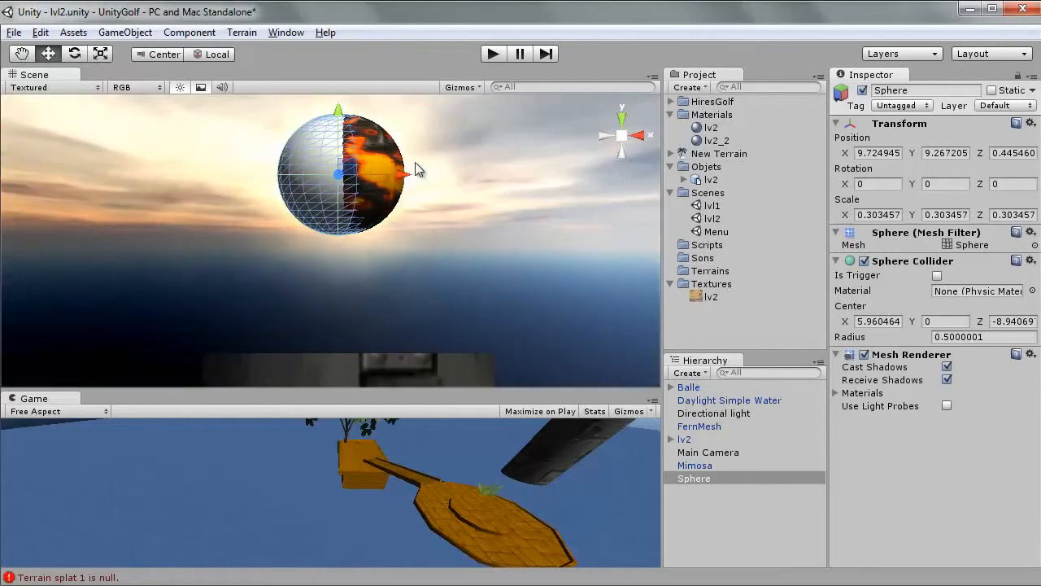
drag(403, 180, 407, 180)
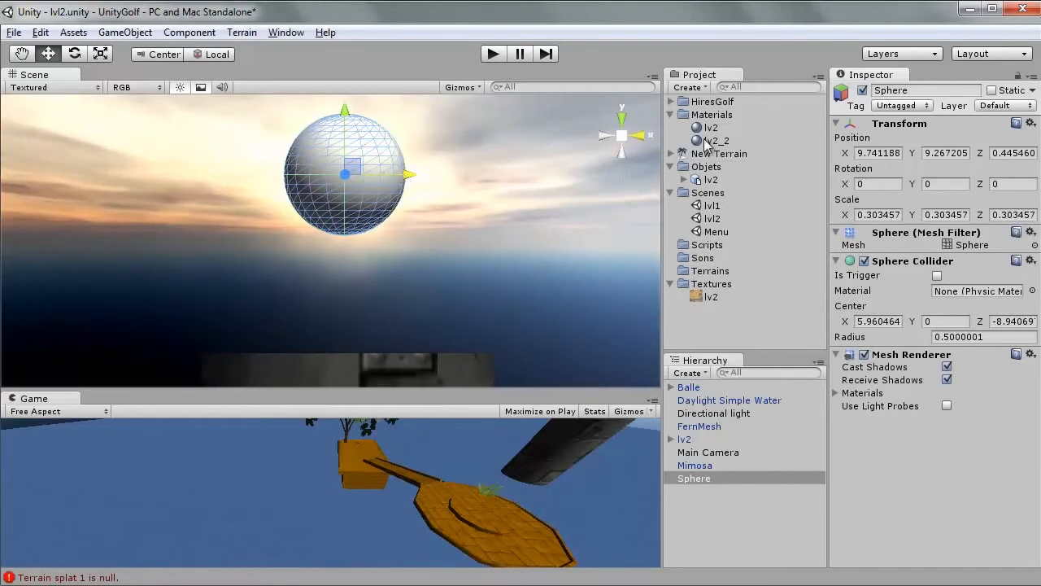
Step: Move the sphere along the X axis to about 10.08 so it sits beside the ball
click(622, 124)
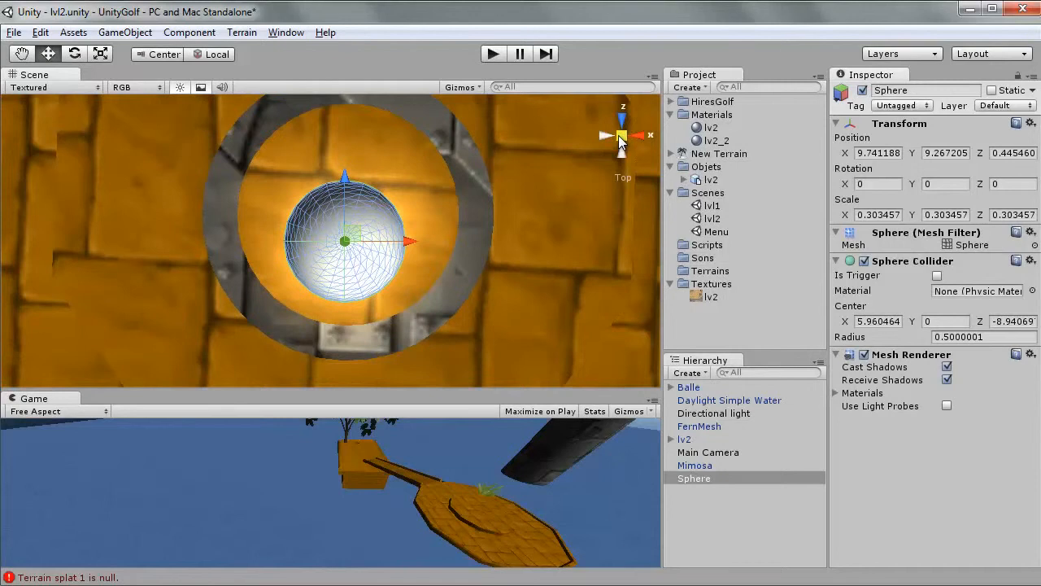
click(619, 137)
alt+drag(364, 214, 559, 156)
drag(407, 179, 493, 189)
mouse_move(493, 189)
alt+mouse_down()
mouse_move(456, 235)
mouse_move(496, 208)
alt+mouse_up()
scroll(407, 203, down, 3)
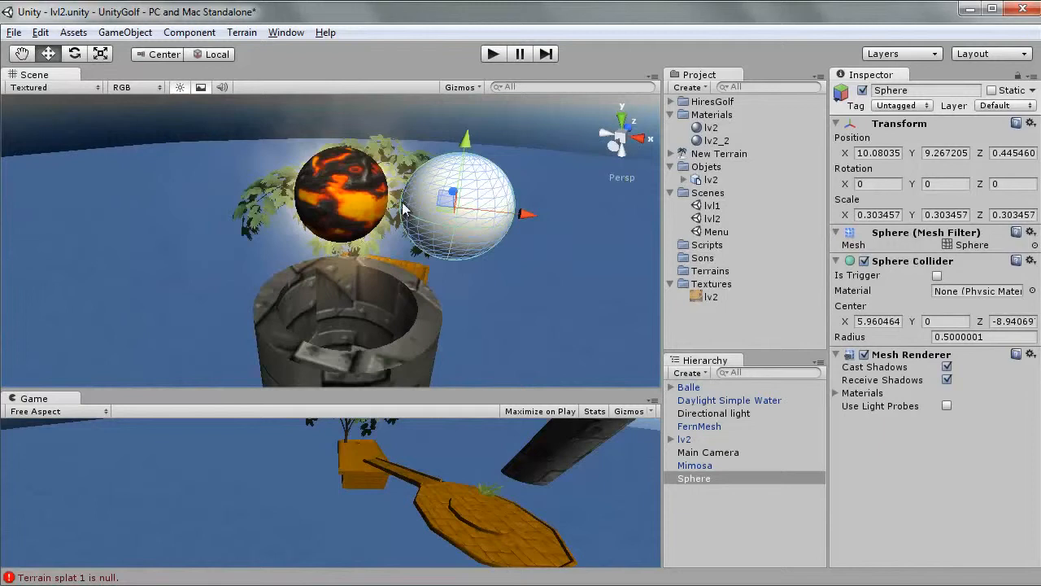
Step: Locate the ball's lave3 texture in the project and apply it to the new sphere
click(376, 205)
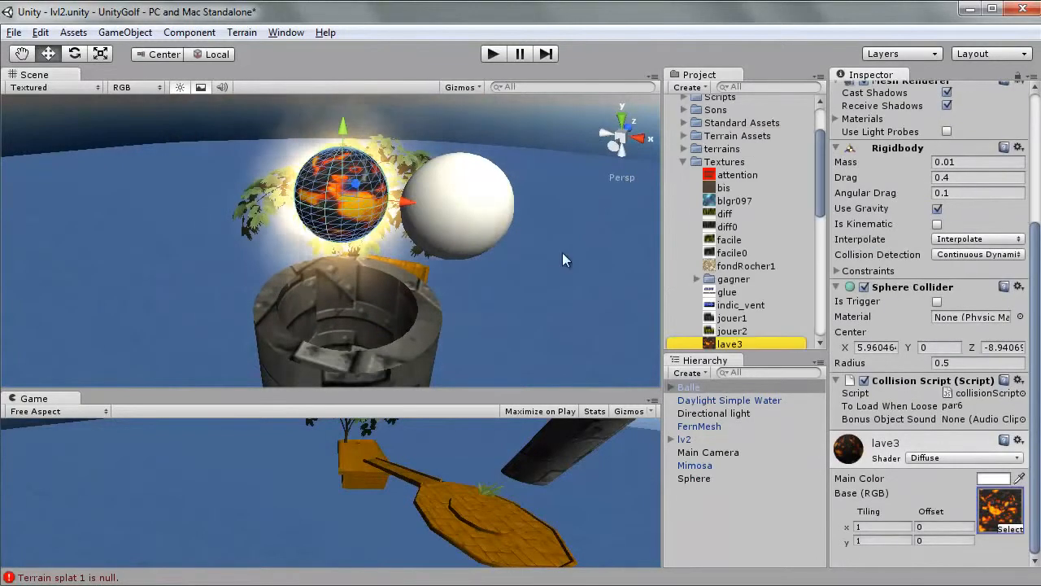
click(500, 224)
drag(719, 348, 498, 226)
click(519, 229)
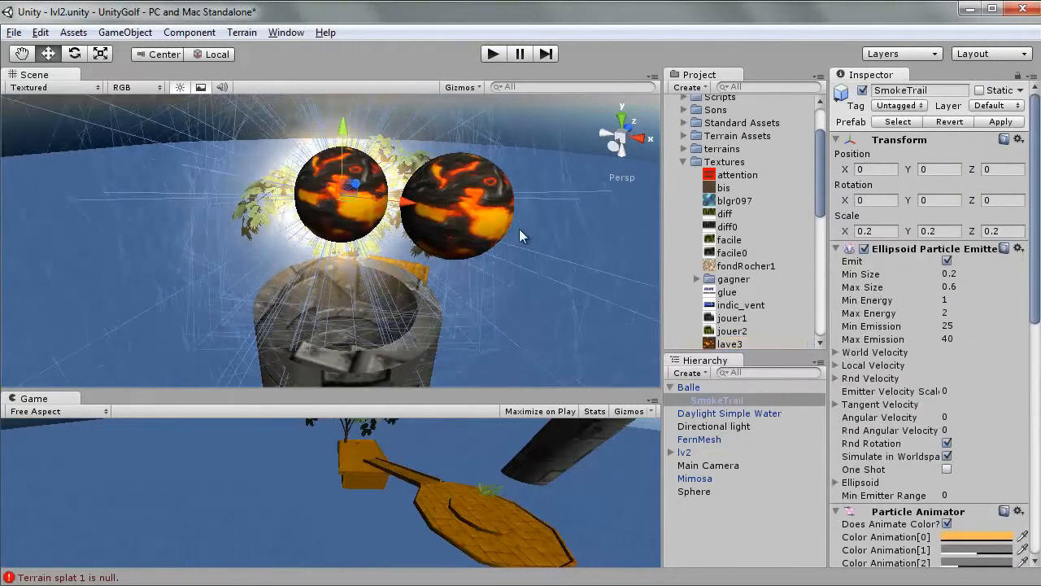
click(483, 213)
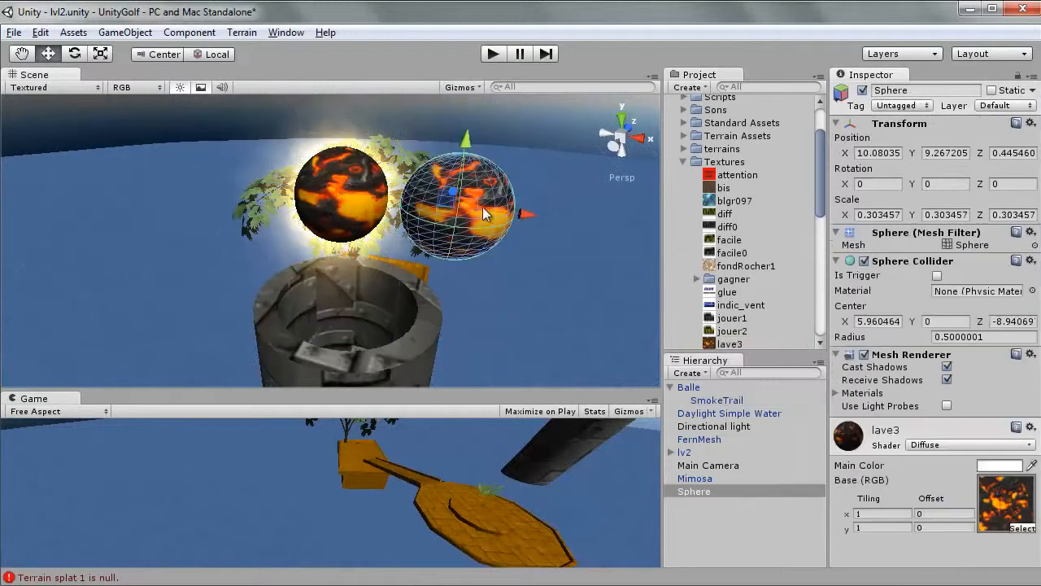
Step: Change the sphere's lave3 material shader to Self-Illumin/Bumped Diffuse and compare the sphere with the original ball
click(1020, 446)
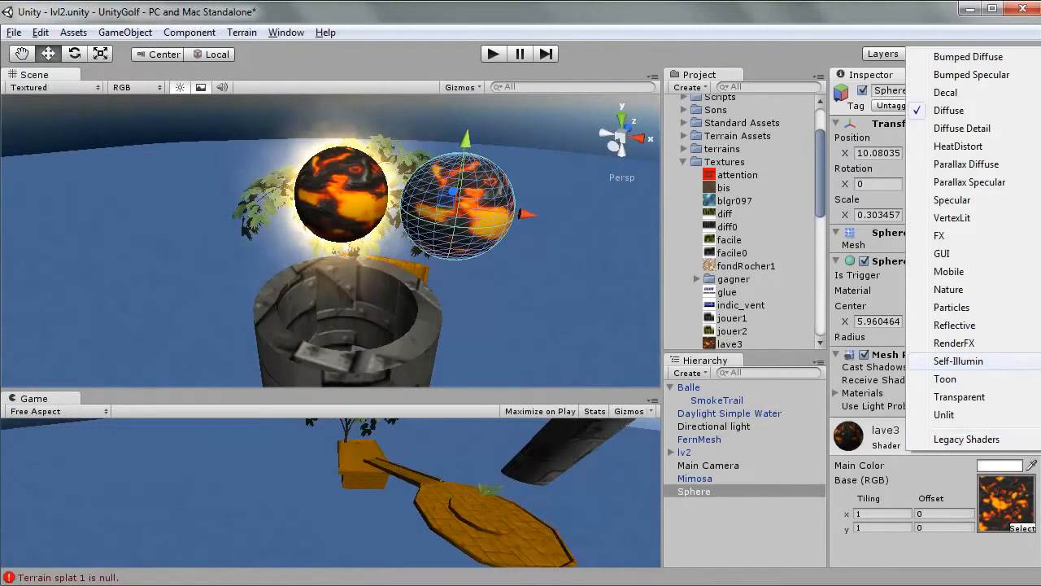
click(1040, 361)
click(361, 198)
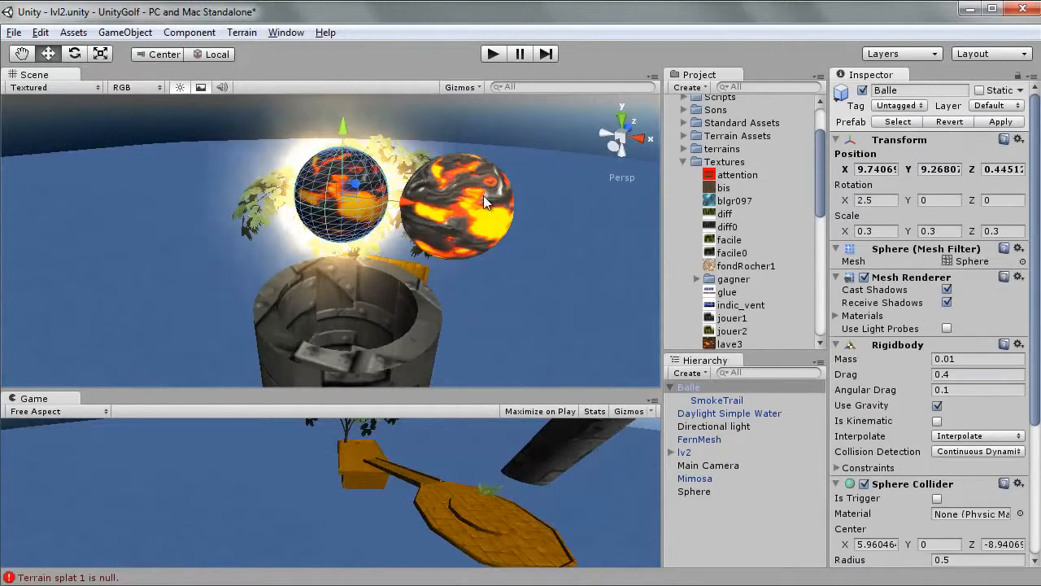
click(504, 209)
scroll(567, 202, up, 5)
click(553, 222)
alt+drag(546, 233, 418, 203)
scroll(540, 237, down, 5)
click(515, 203)
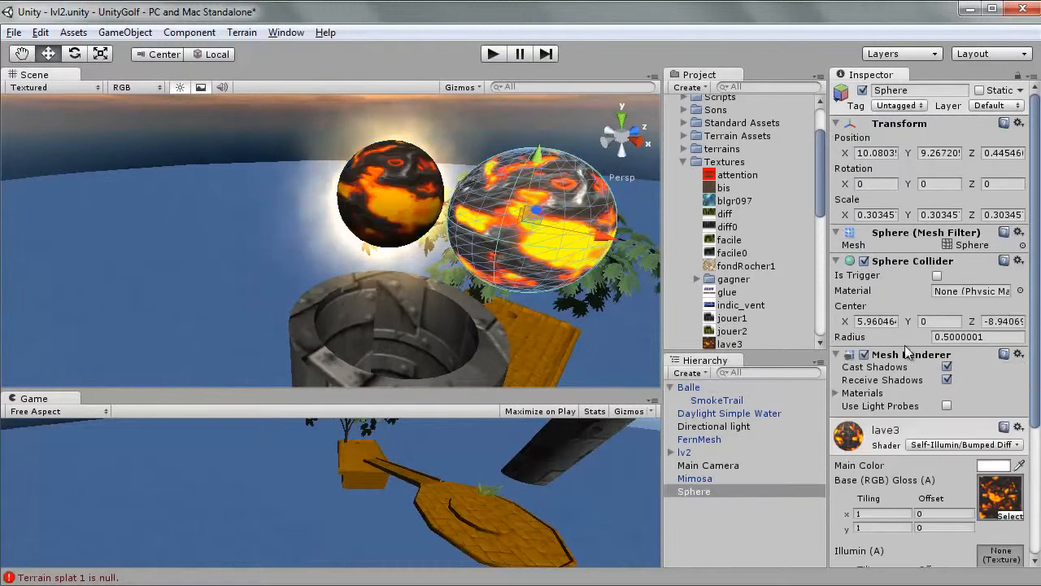
Step: Assign the lave3 texture to the Illumin (A) slot of the sphere's material and inspect the sphere
scroll(924, 357, down, 3)
scroll(971, 390, down, 6)
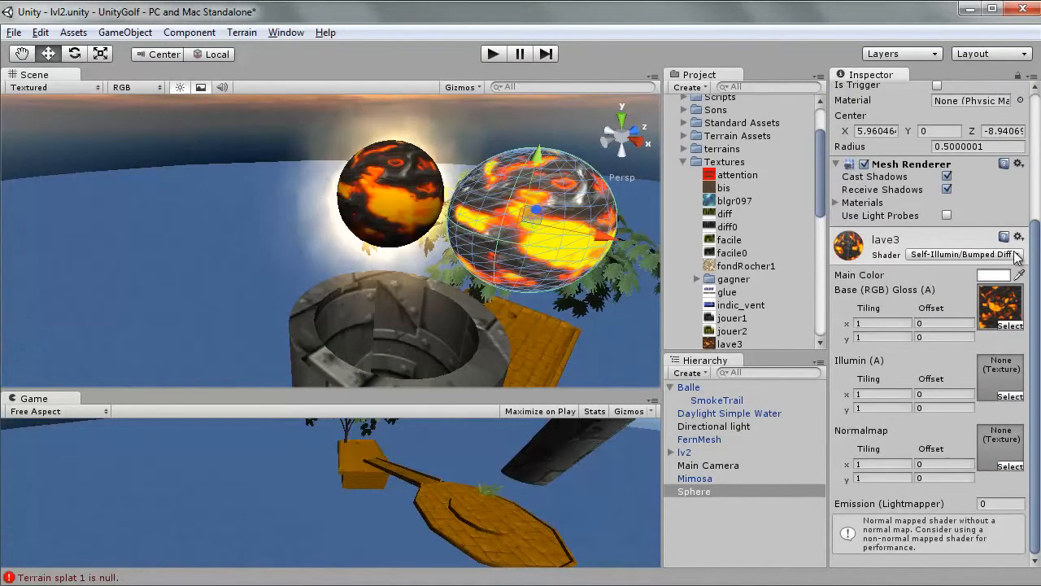
click(989, 254)
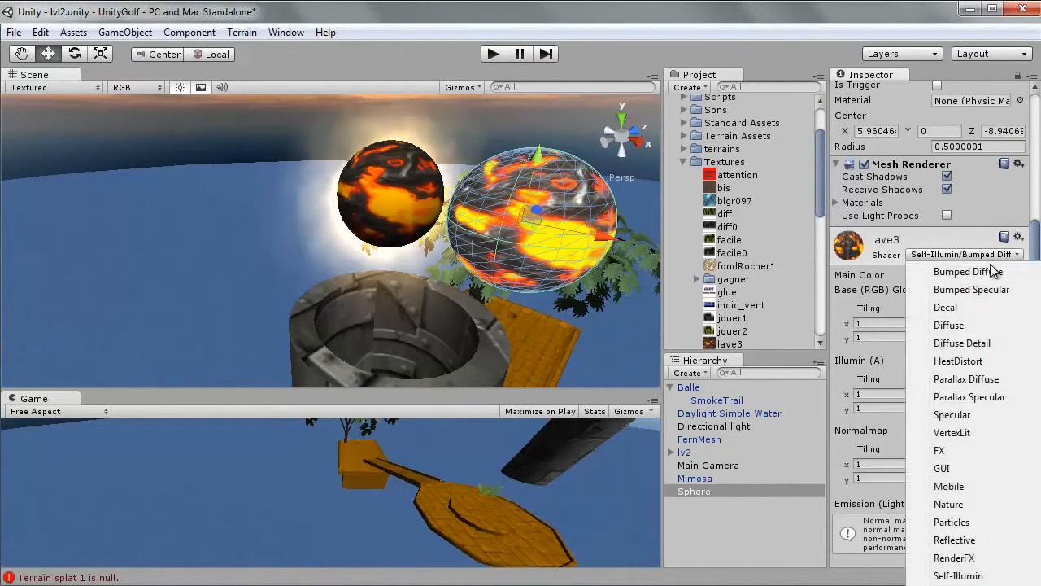
click(898, 25)
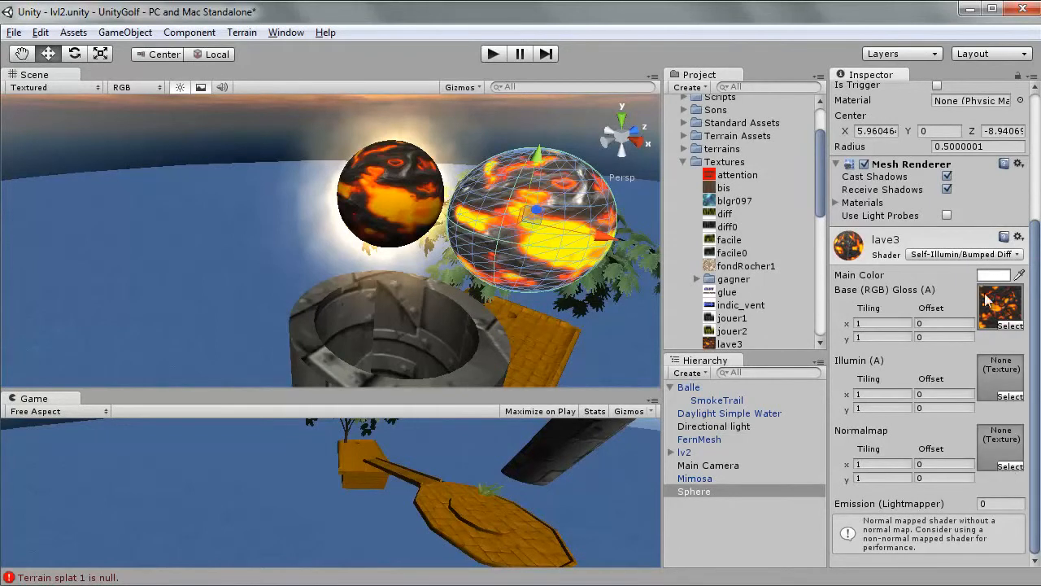
drag(724, 344, 999, 377)
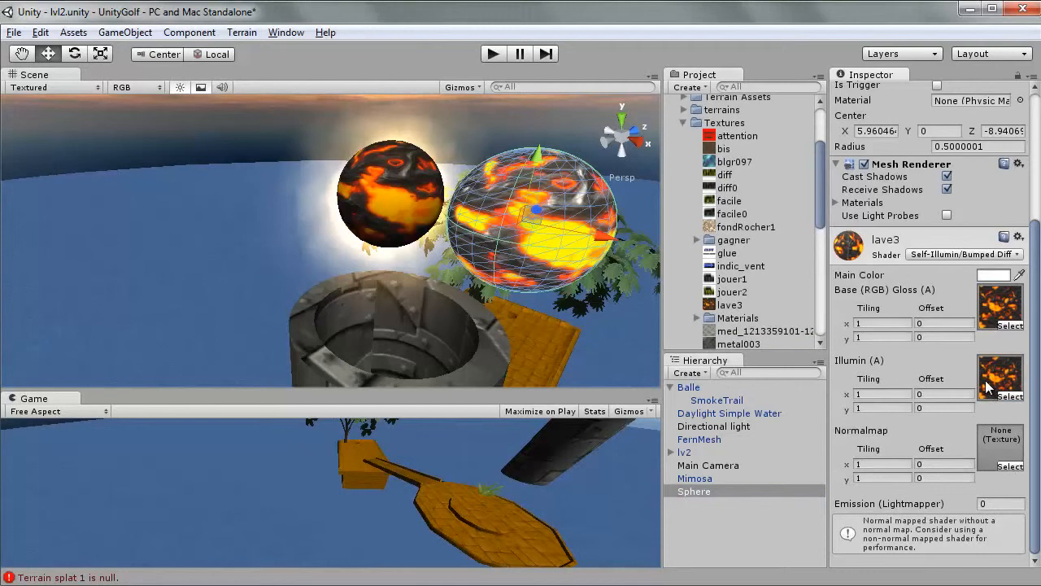
alt+drag(576, 274, 529, 246)
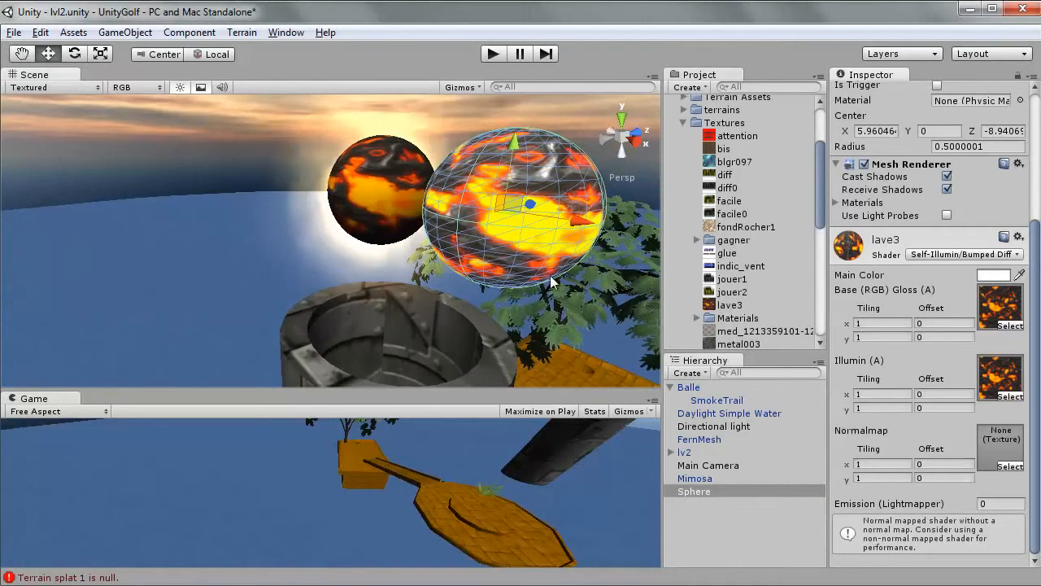
alt+drag(555, 282, 643, 324)
Step: Duplicate the lave3 texture and set the copy's texture type to Normal map
click(728, 308)
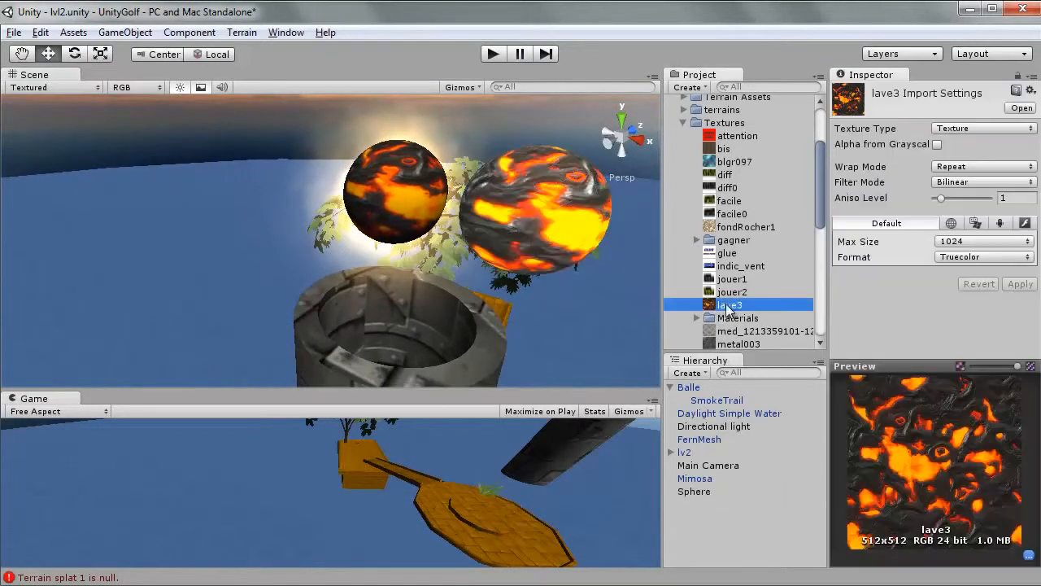
key(ctrl+d)
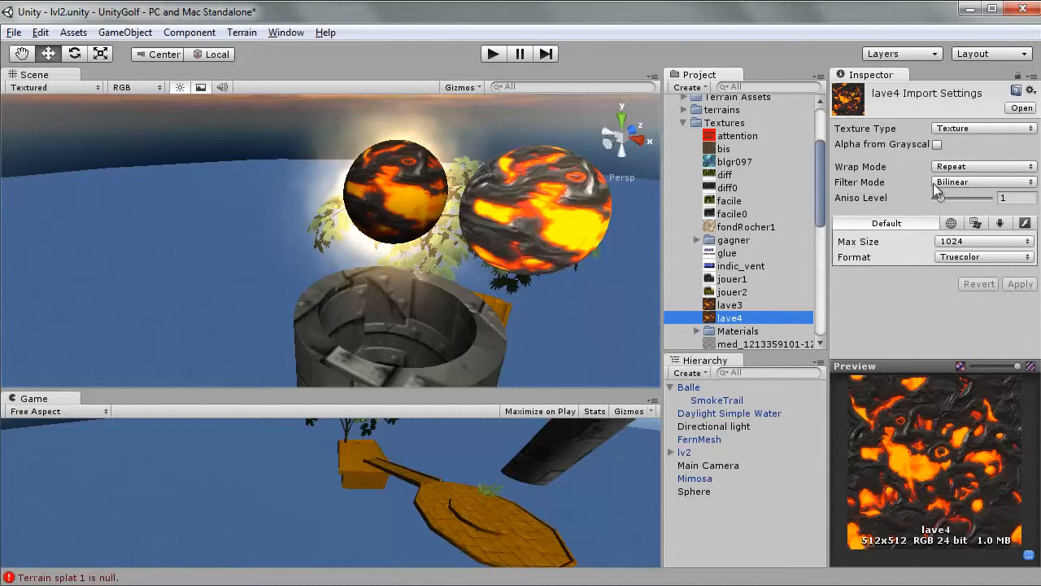
click(984, 128)
click(978, 166)
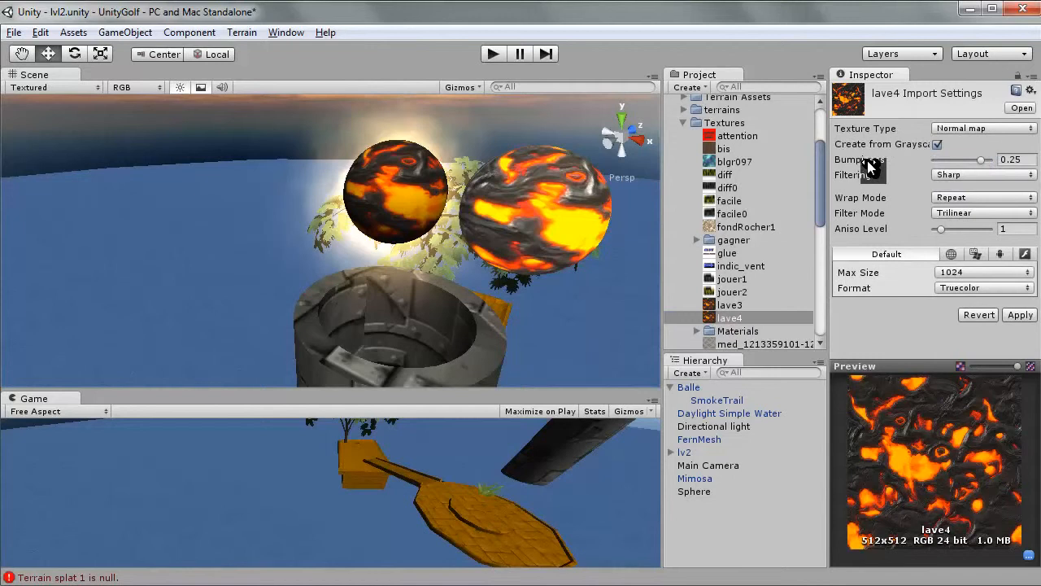
Step: Set the lave4 normal map's bumpiness to about 0.082, keep Sharp filtering and Repeat wrap mode, and apply the import settings
drag(981, 160, 954, 163)
click(964, 176)
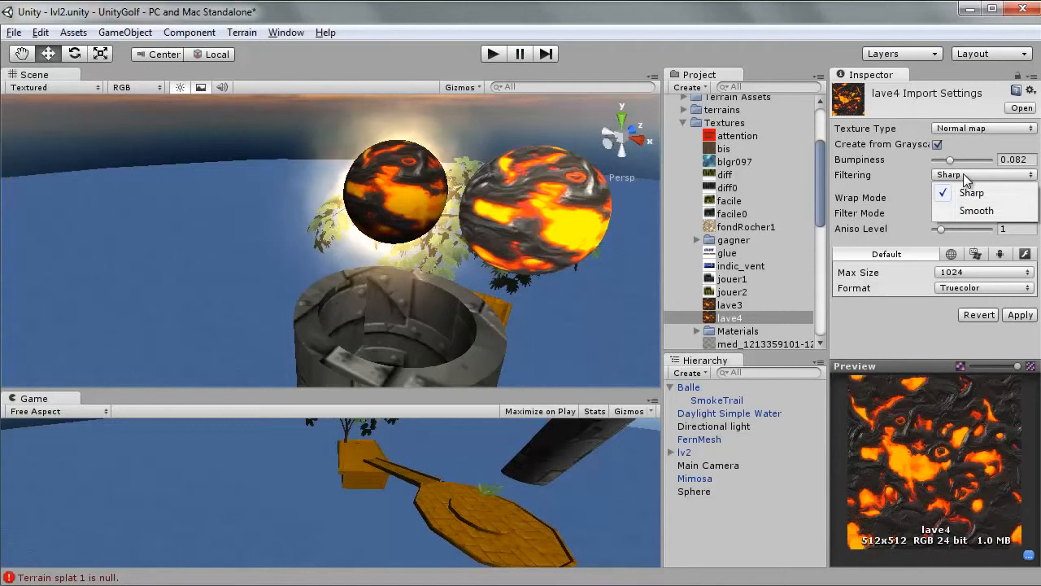
click(973, 194)
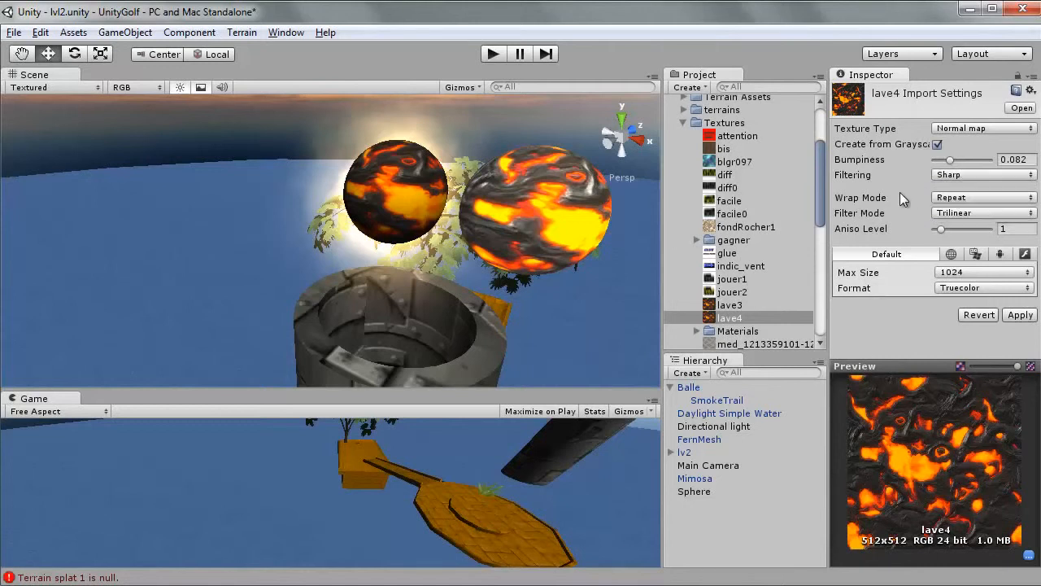
click(962, 199)
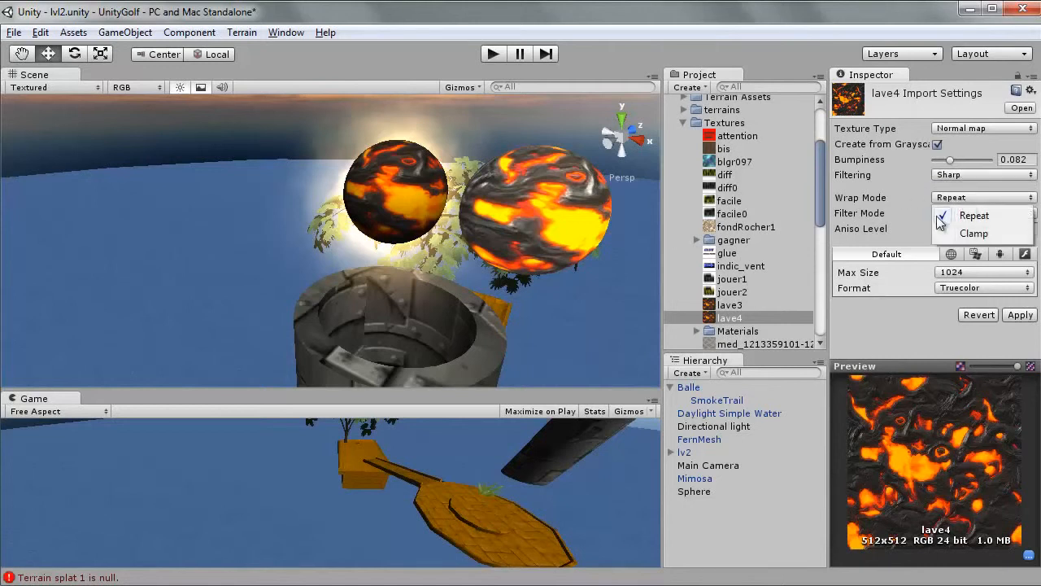
click(902, 221)
click(942, 214)
click(911, 219)
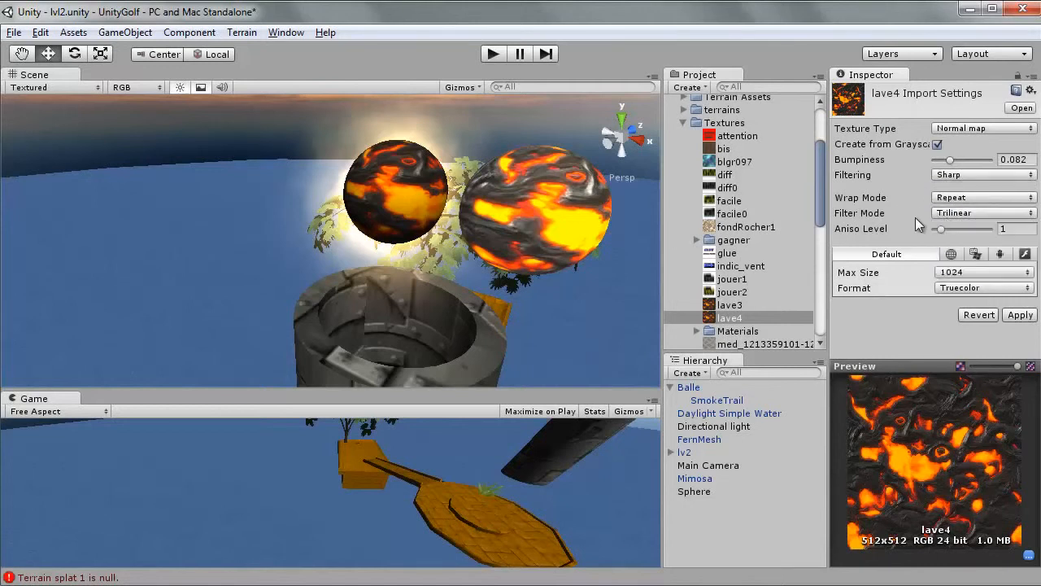
click(1019, 315)
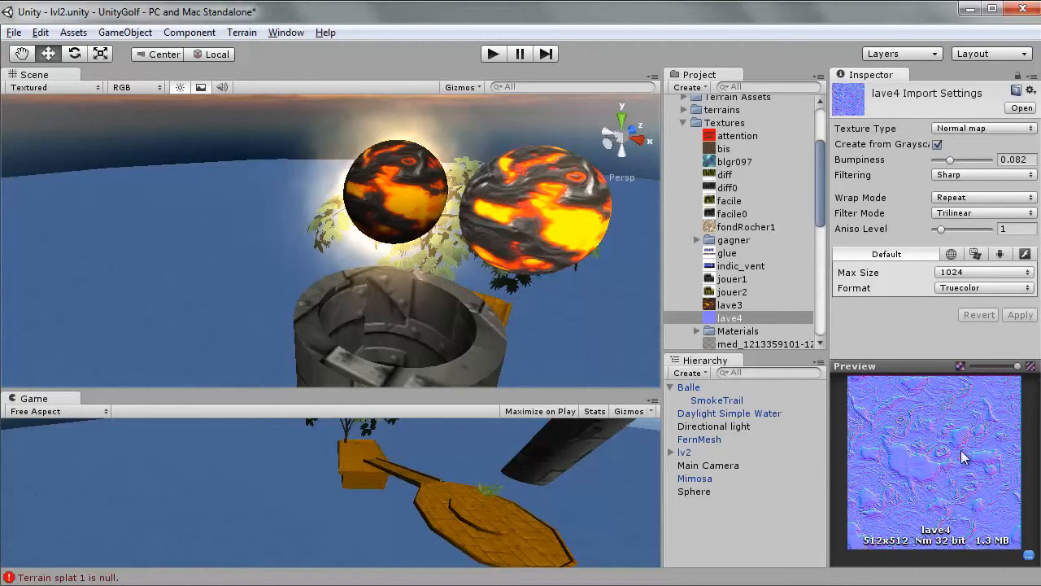
Step: Assign the lave4 texture to the Normalmap slot of the sphere's material and inspect the sphere beside the ball
click(563, 208)
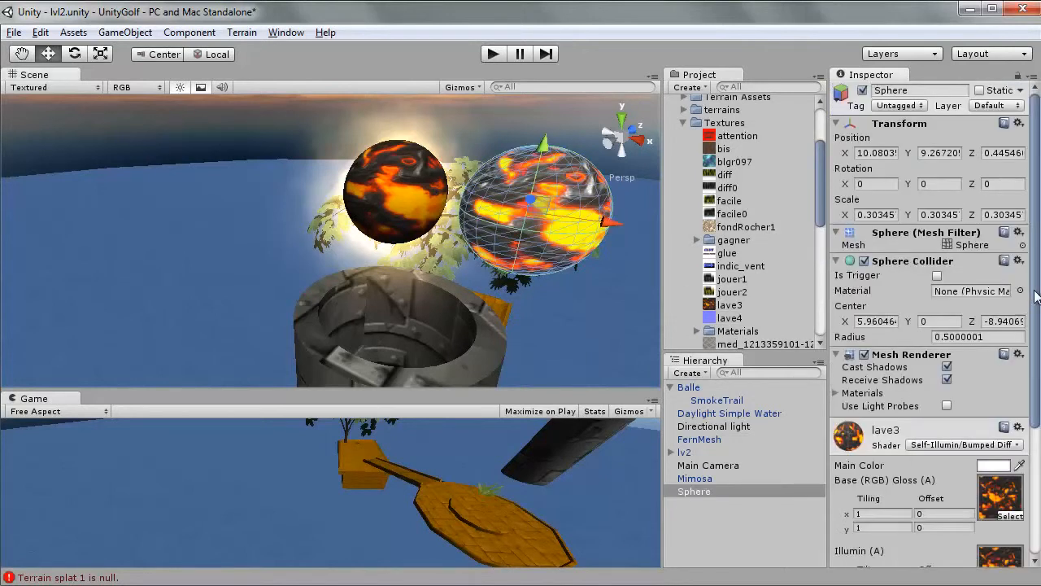
drag(1035, 297, 975, 407)
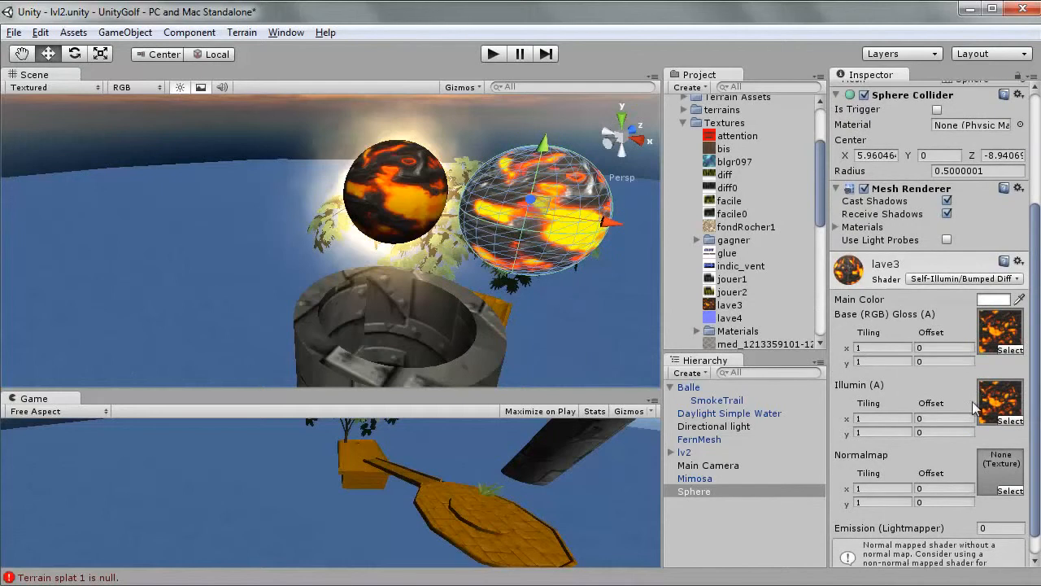
drag(1033, 336, 1031, 349)
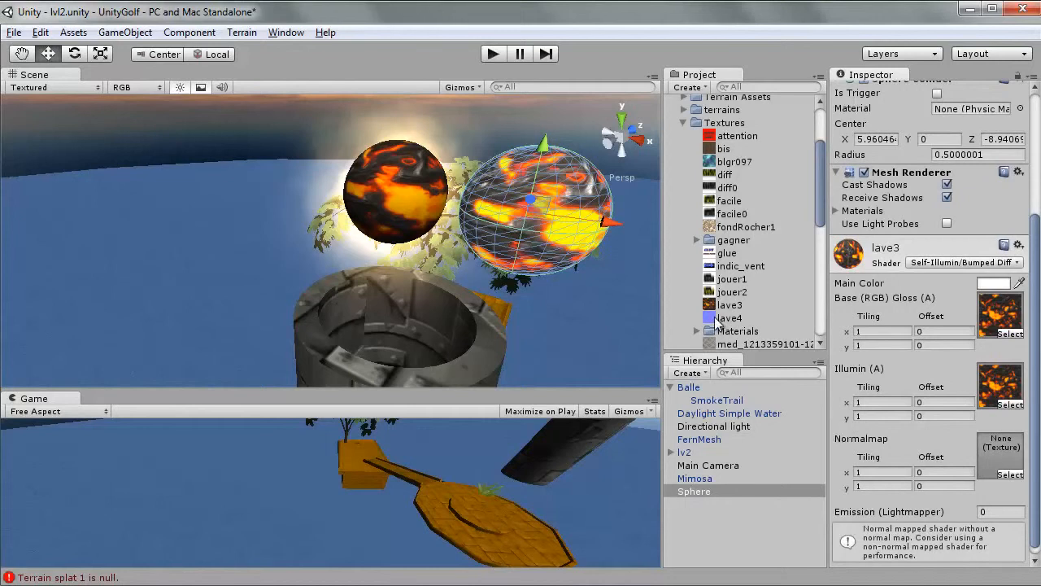
drag(716, 318, 1007, 462)
click(626, 304)
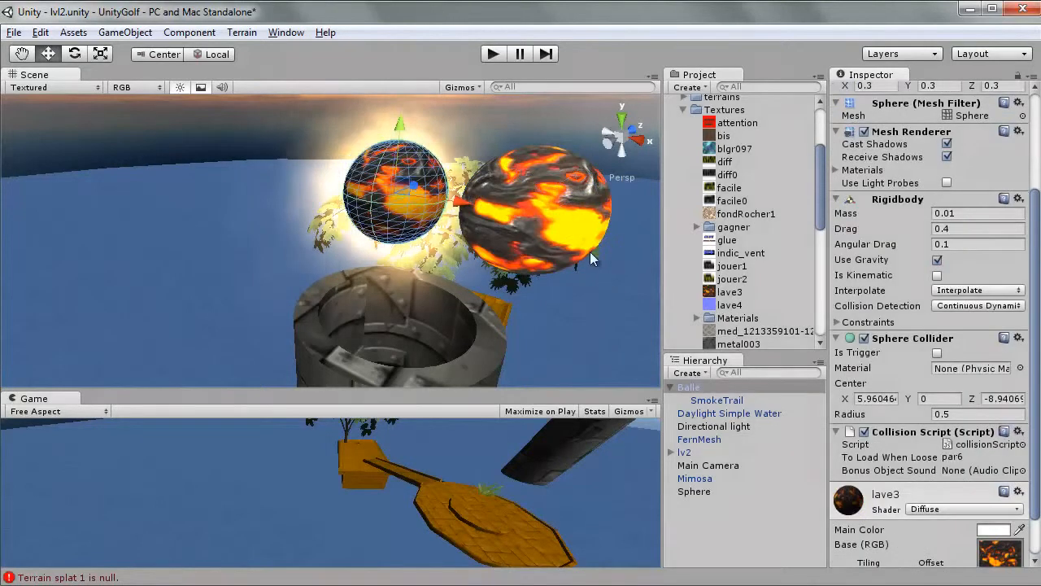
alt+drag(595, 279, 527, 262)
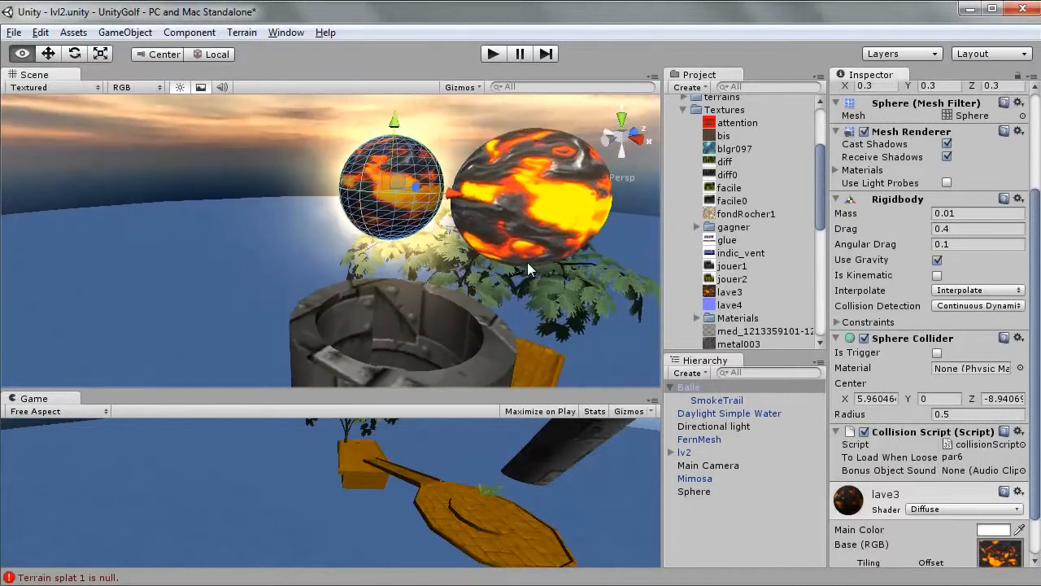
Step: Switch the sphere material's shader to Self-Illumin/Diffuse for comparison, and return it to Self-Illumin/Bumped Diffuse
drag(1037, 462, 1037, 506)
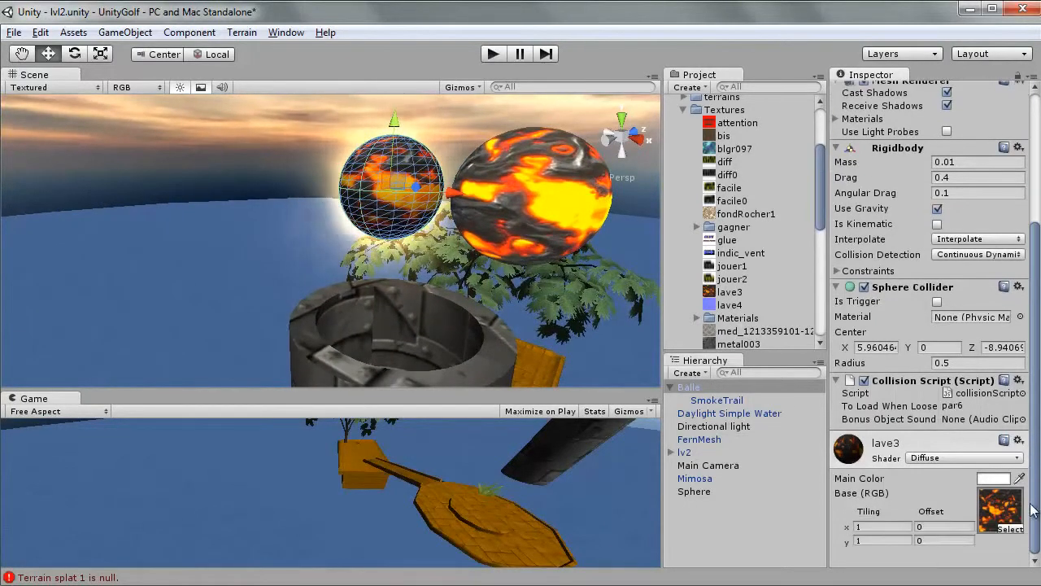
click(527, 196)
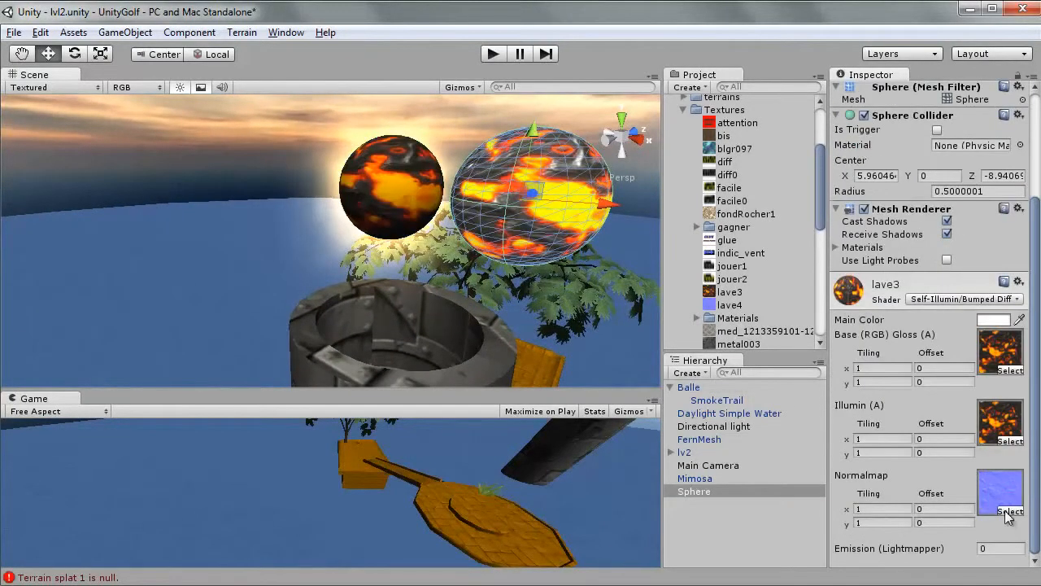
click(999, 299)
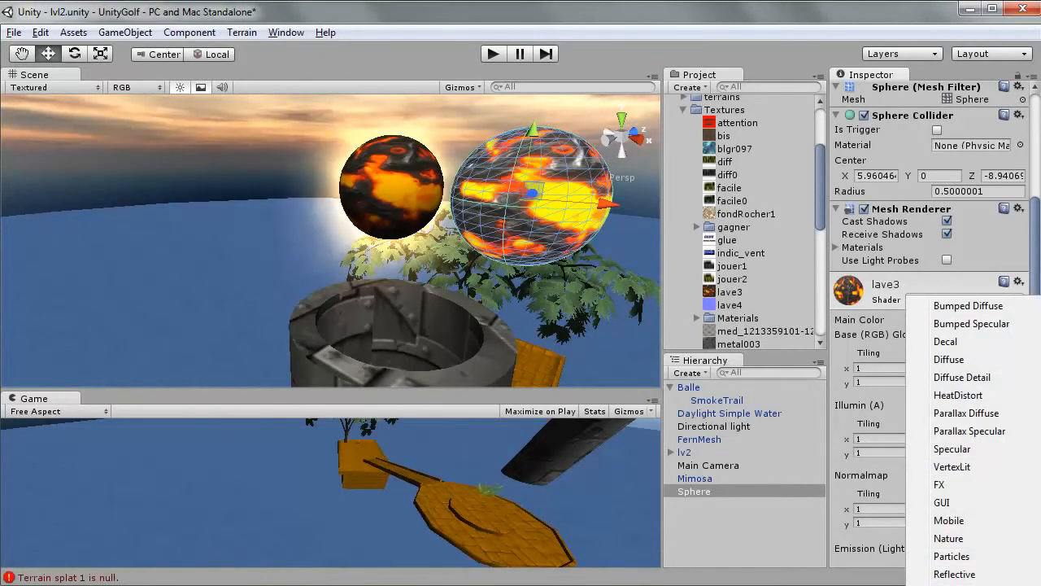
click(838, 585)
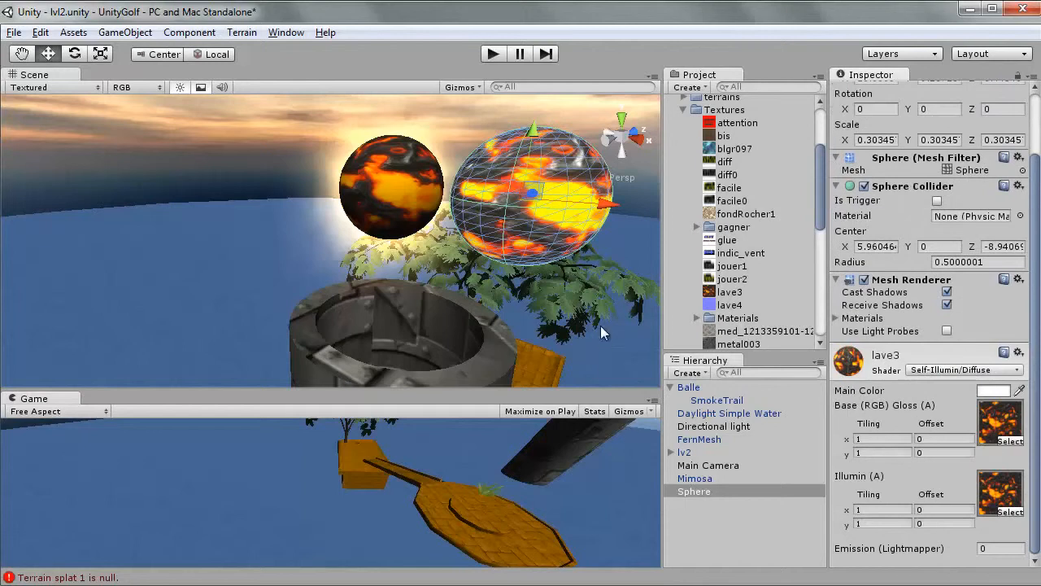
click(962, 369)
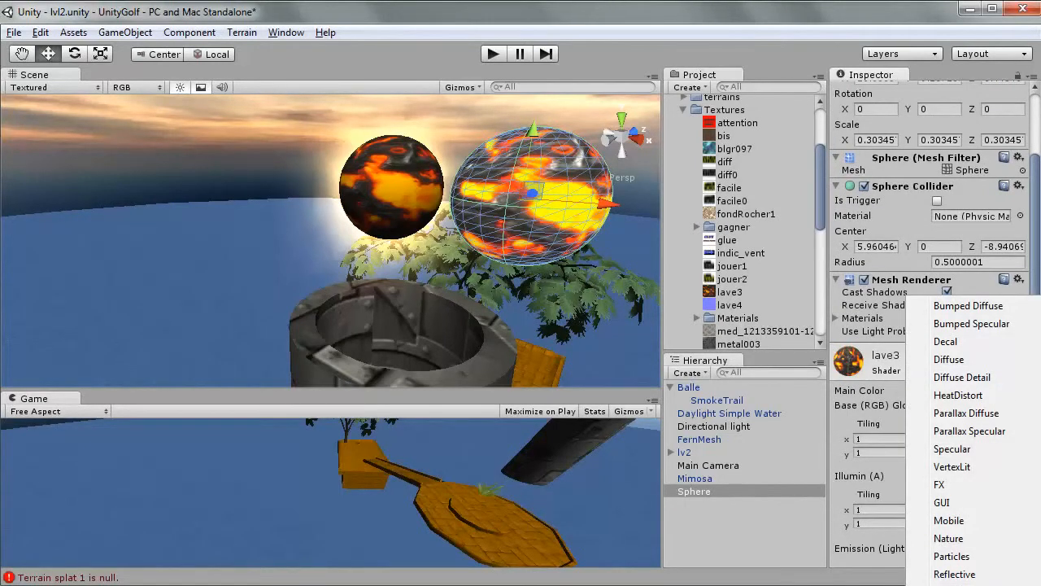
click(838, 585)
Step: Compare the ball and the sphere in the scene, checking the material settings of each
click(522, 341)
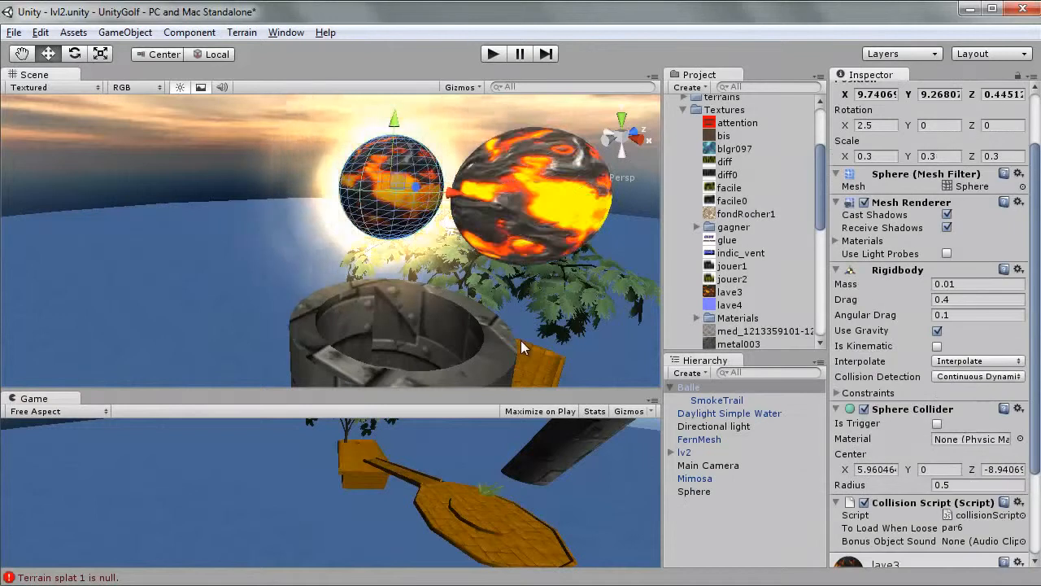
alt+drag(521, 340, 491, 314)
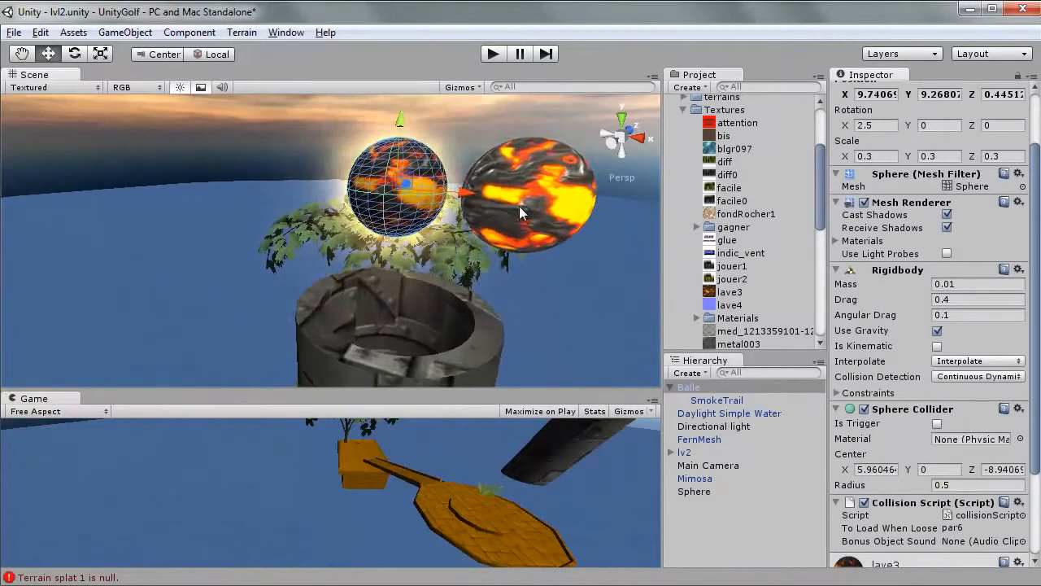
scroll(519, 206, down, 4)
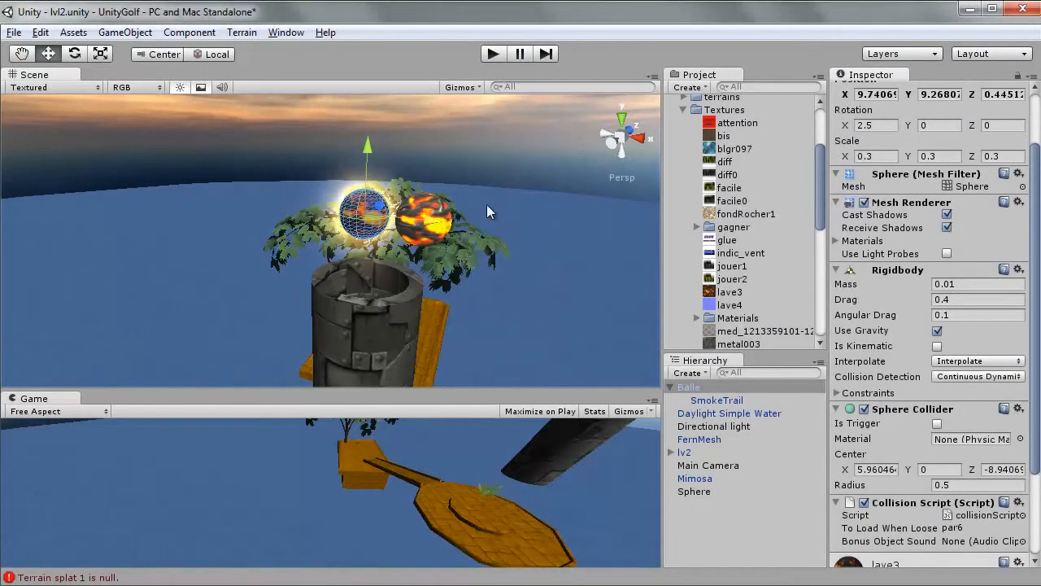
scroll(1030, 280, down, 1)
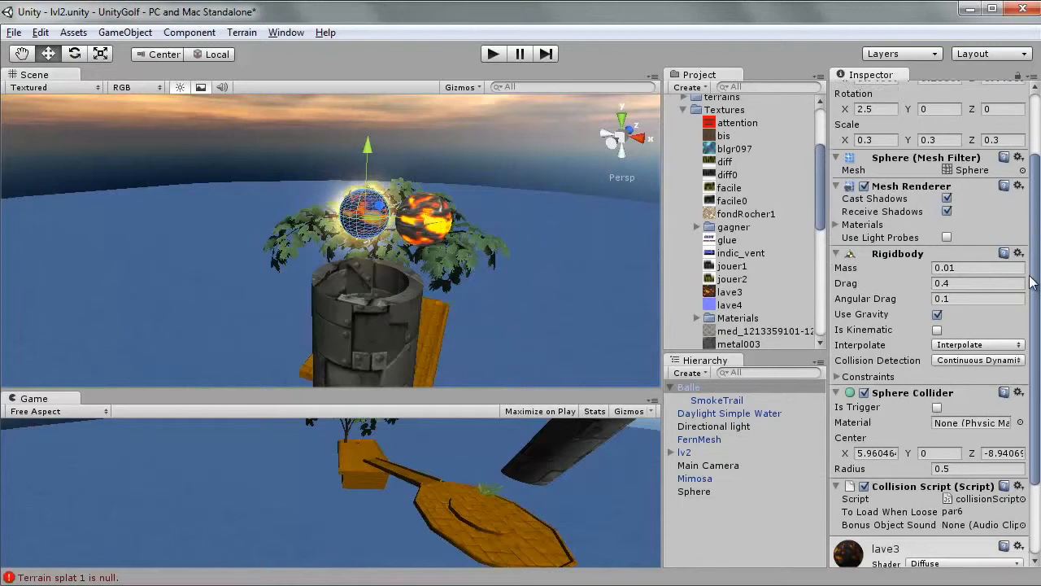
scroll(1029, 280, down, 5)
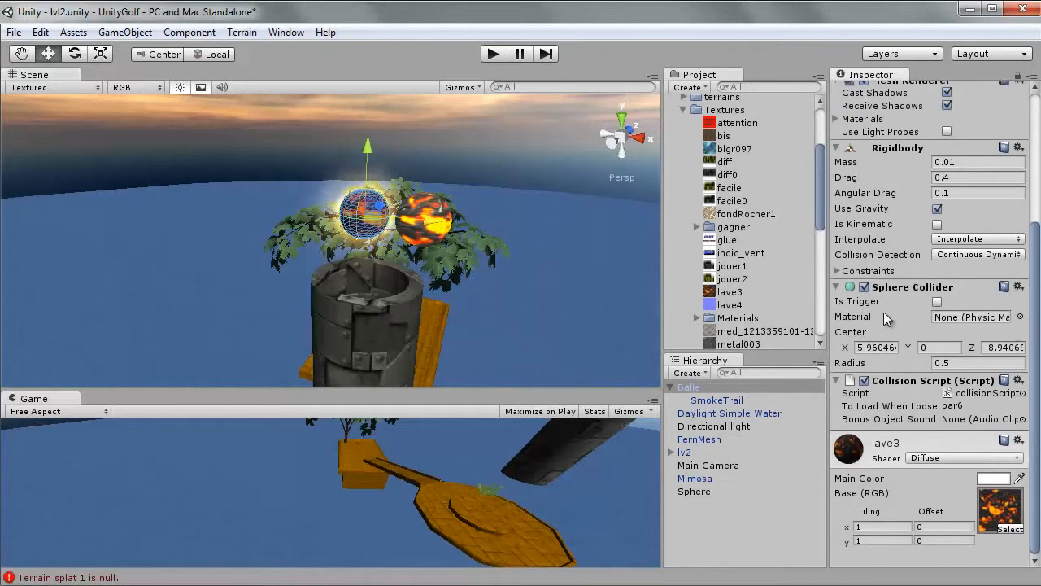
click(439, 228)
click(440, 228)
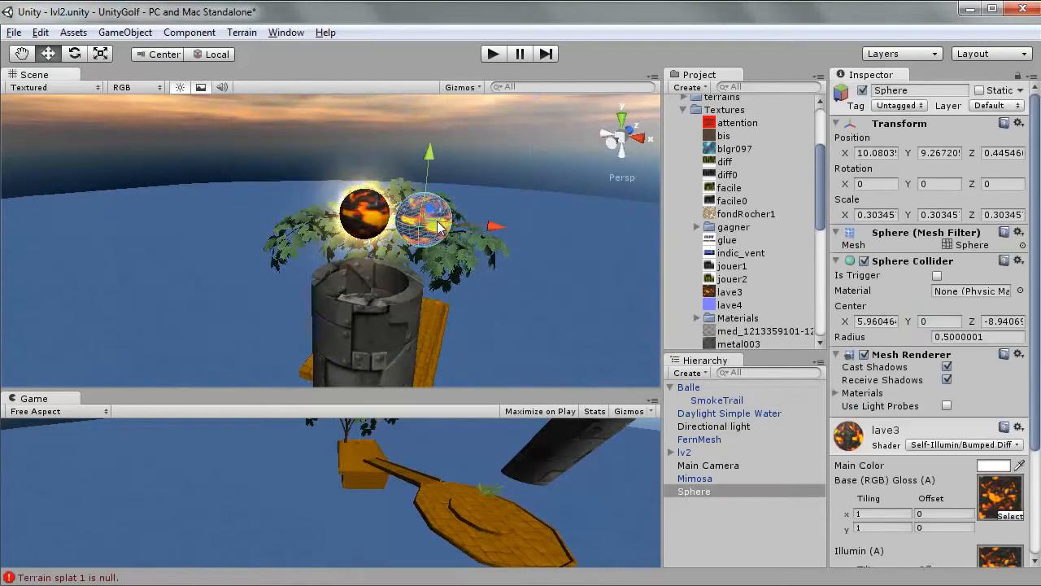
Step: Place the SmokeTrail prefab from the effetsFX Detonator folder onto the sphere in the scene
scroll(729, 175, up, 5)
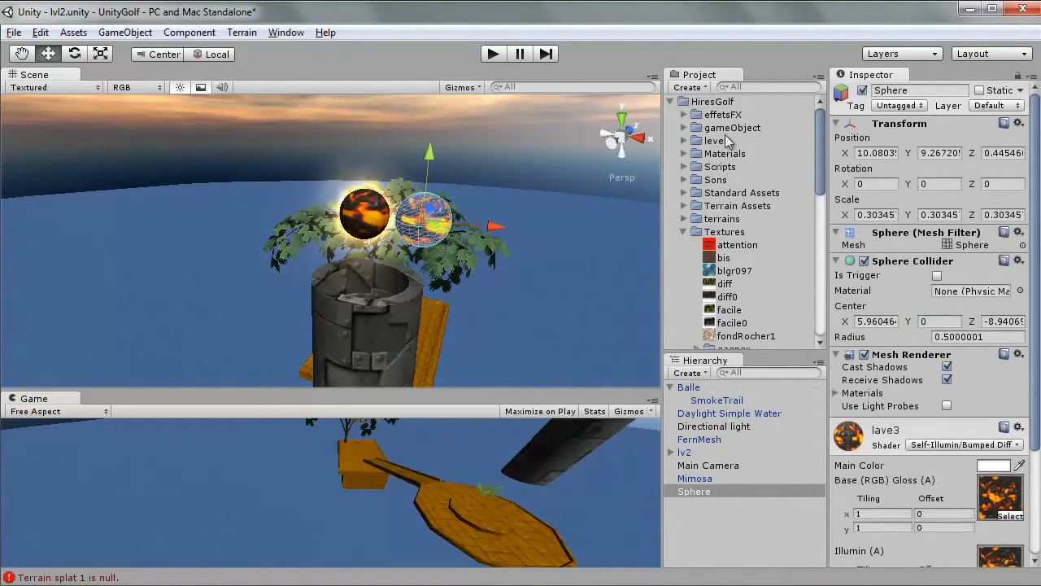
click(683, 114)
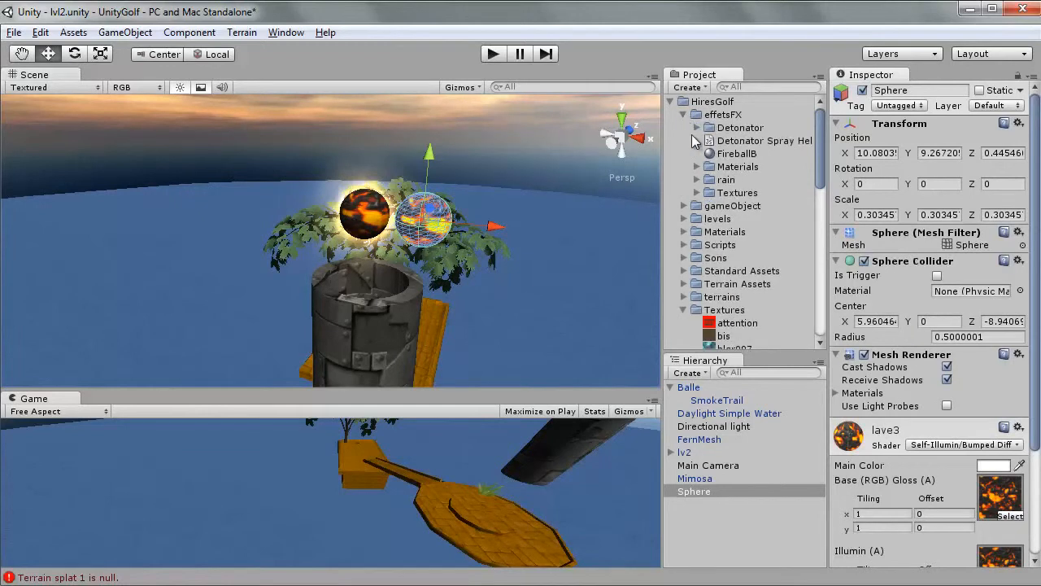
click(697, 127)
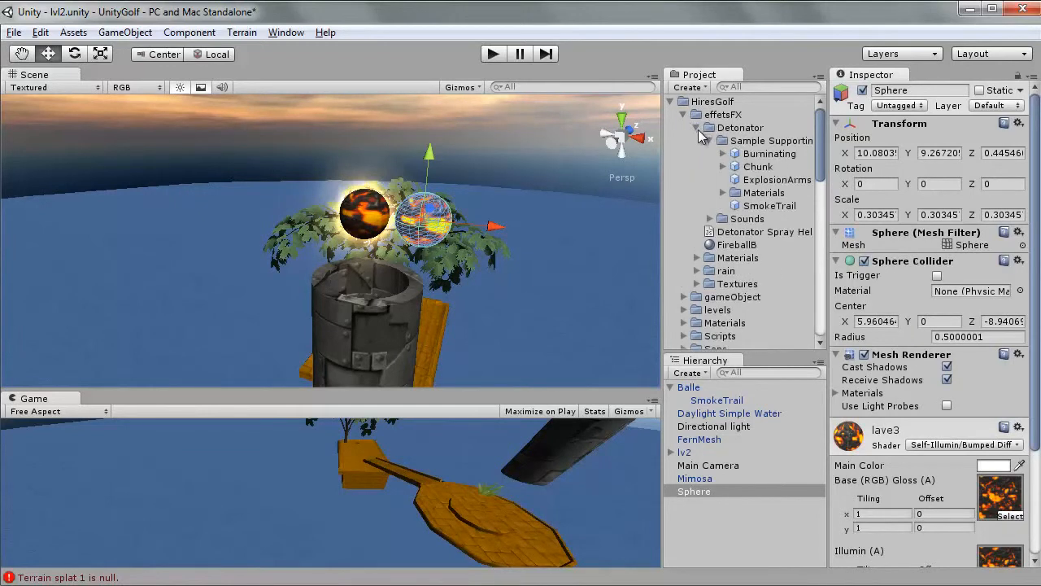
scroll(501, 215, up, 3)
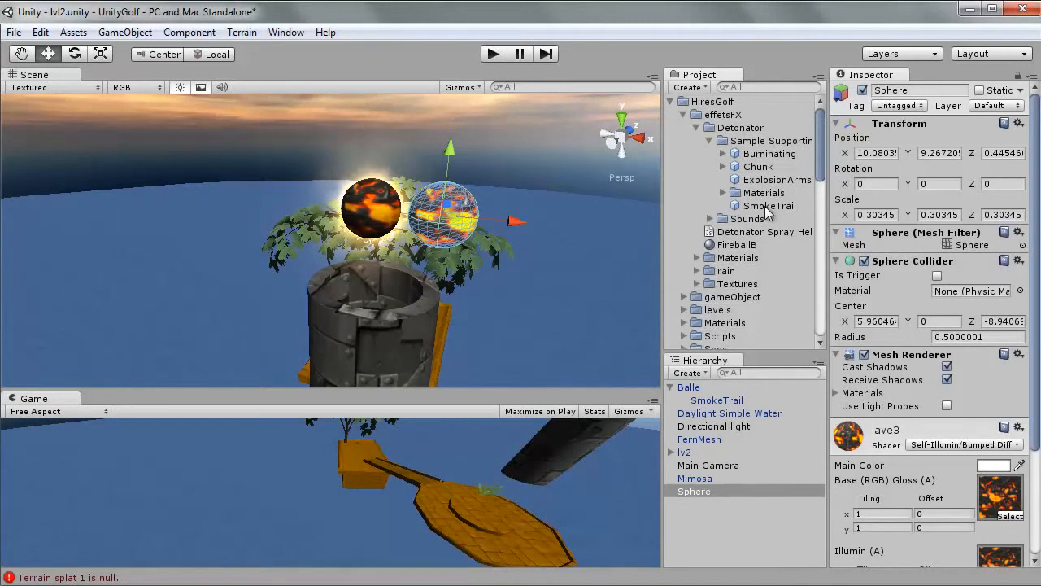
drag(769, 207, 436, 180)
Step: Align the new SmokeTrail with the sphere at about X 10.065, Y 9.26, and make it a child of the sphere
click(622, 119)
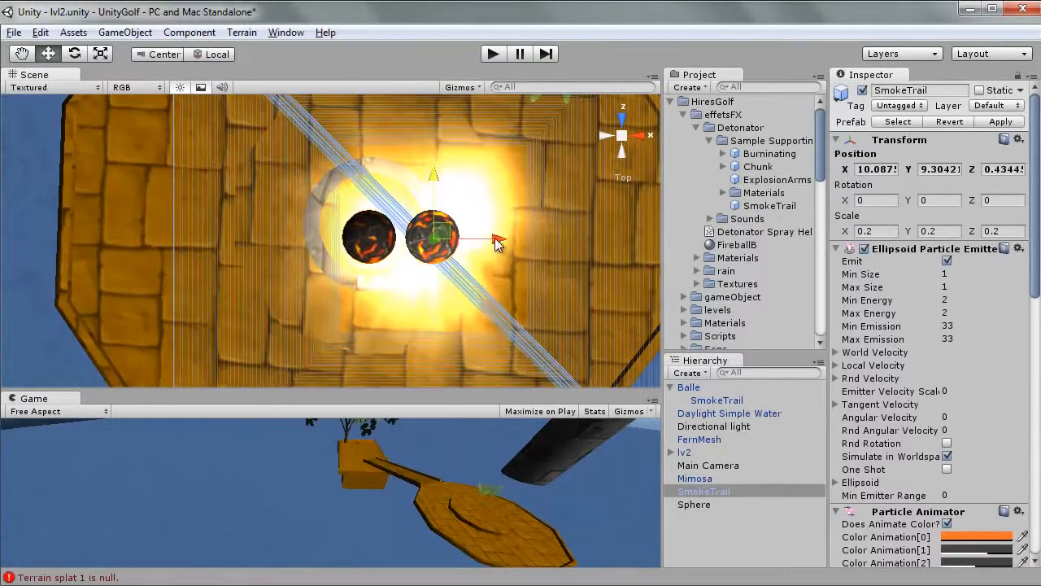
drag(495, 237, 489, 237)
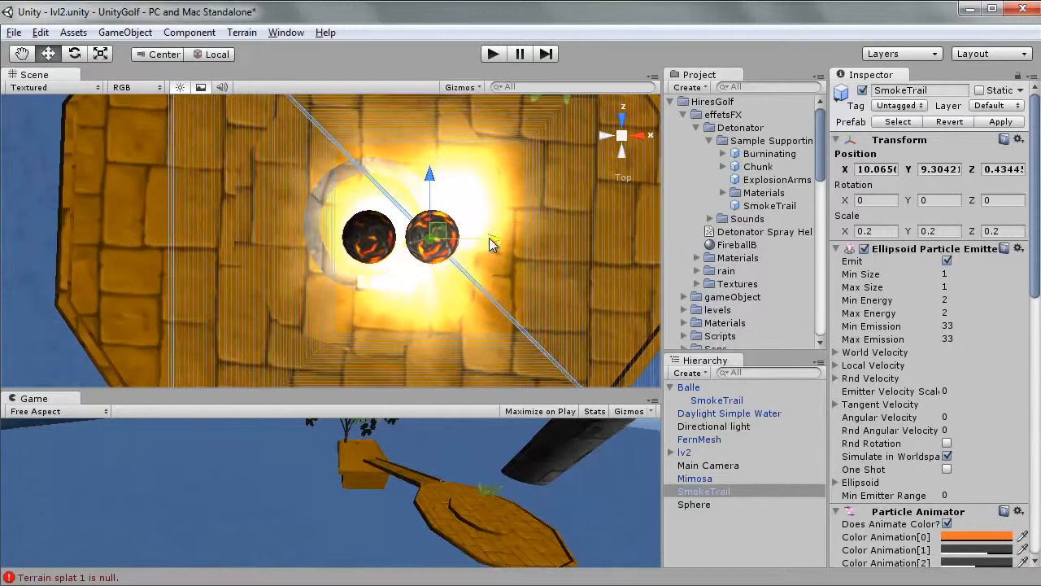
click(621, 158)
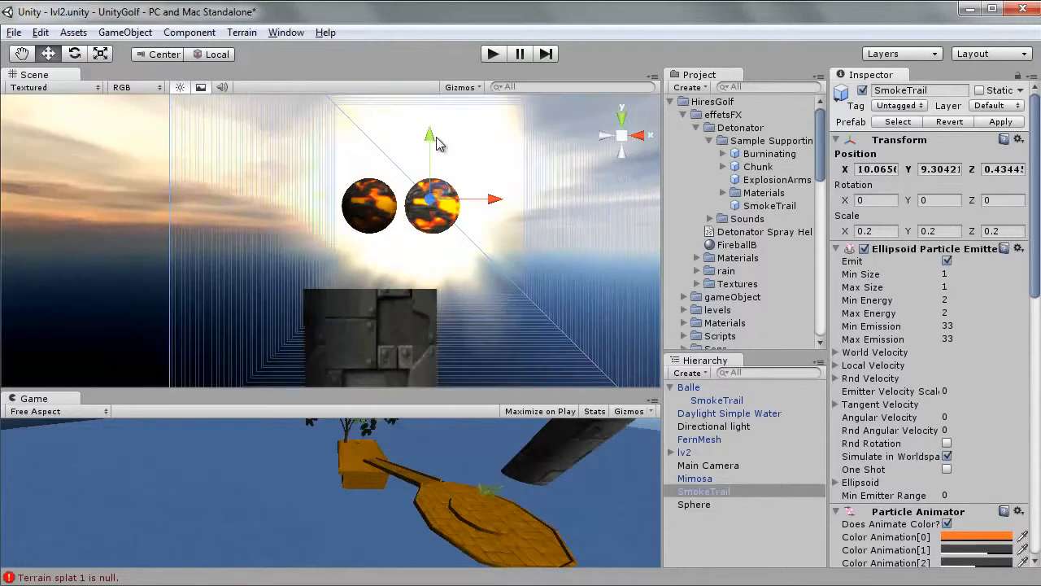
drag(429, 135, 430, 140)
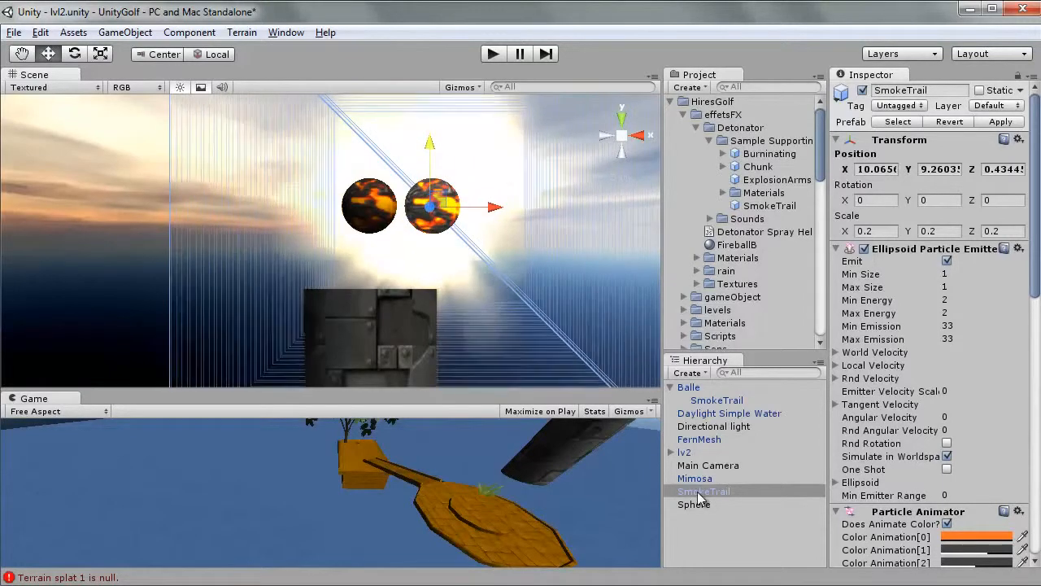
mouse_move(701, 497)
mouse_down()
mouse_move(722, 503)
mouse_move(712, 506)
mouse_up()
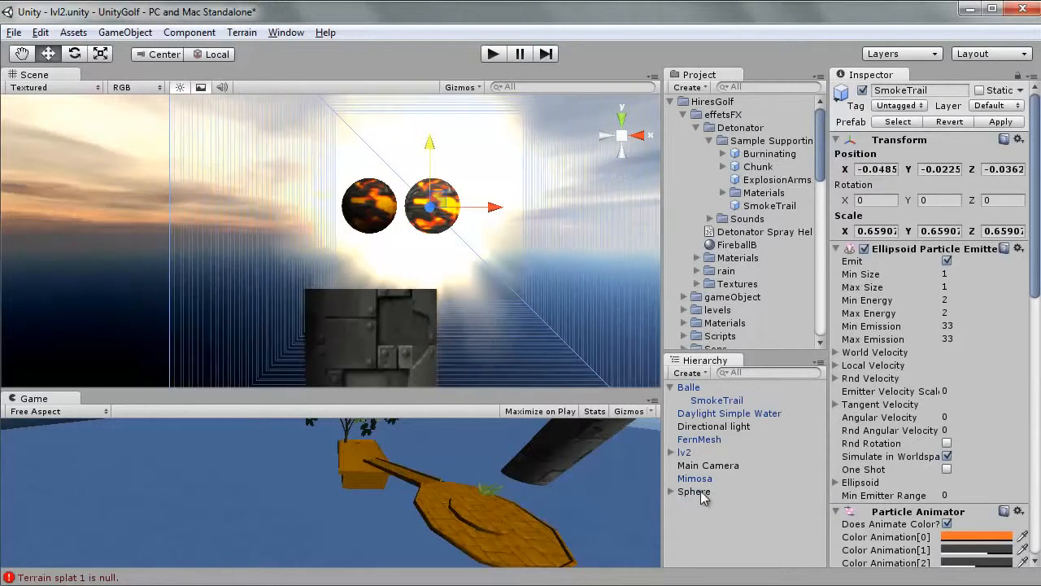
Step: Try moving the SmokeTrail on its own, and move the parent sphere to the ball's other side at about X 9.18
drag(492, 210, 255, 227)
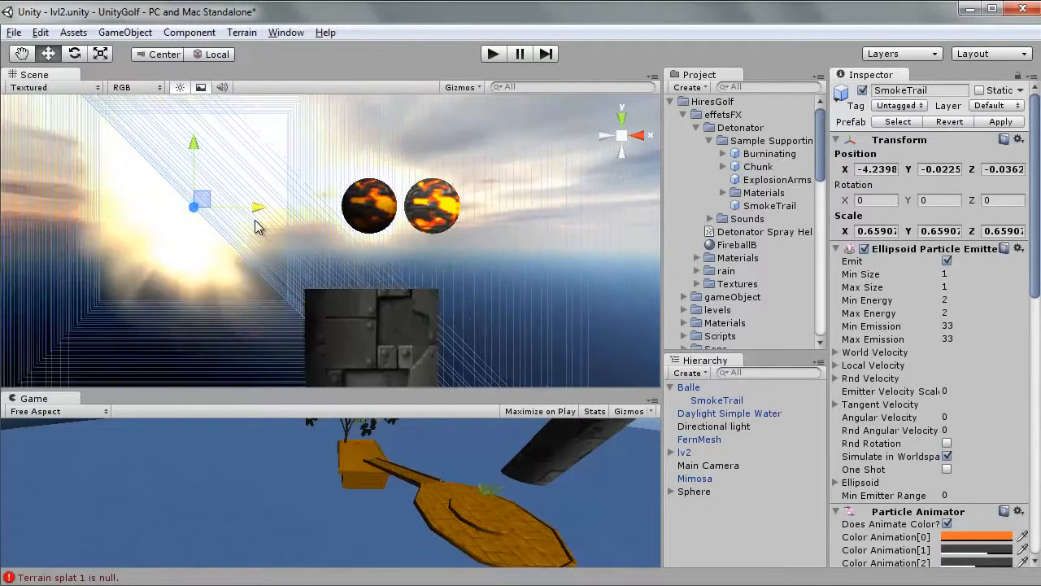
click(694, 492)
drag(498, 213, 328, 236)
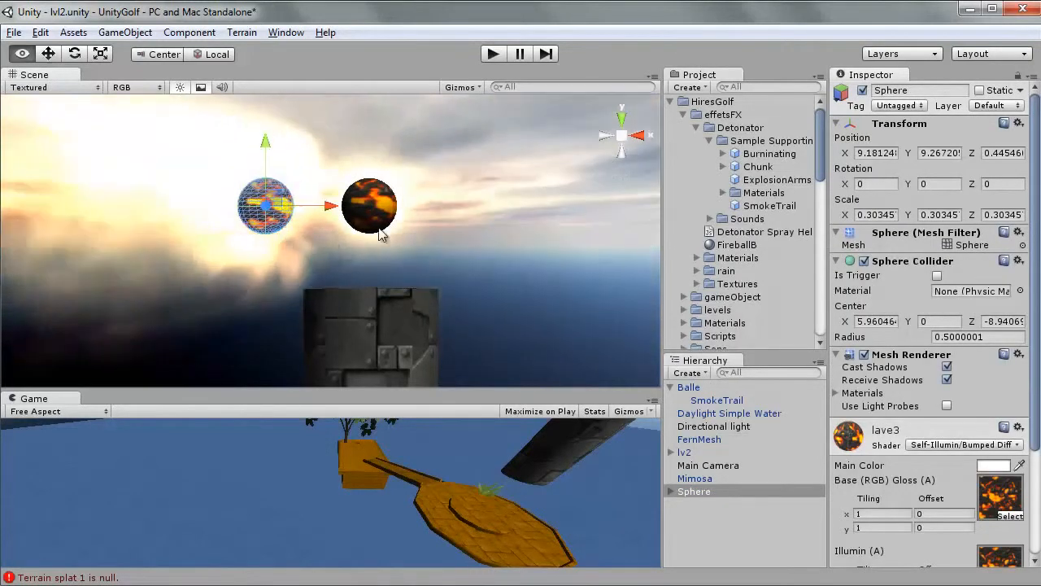
right_drag(380, 233, 369, 273)
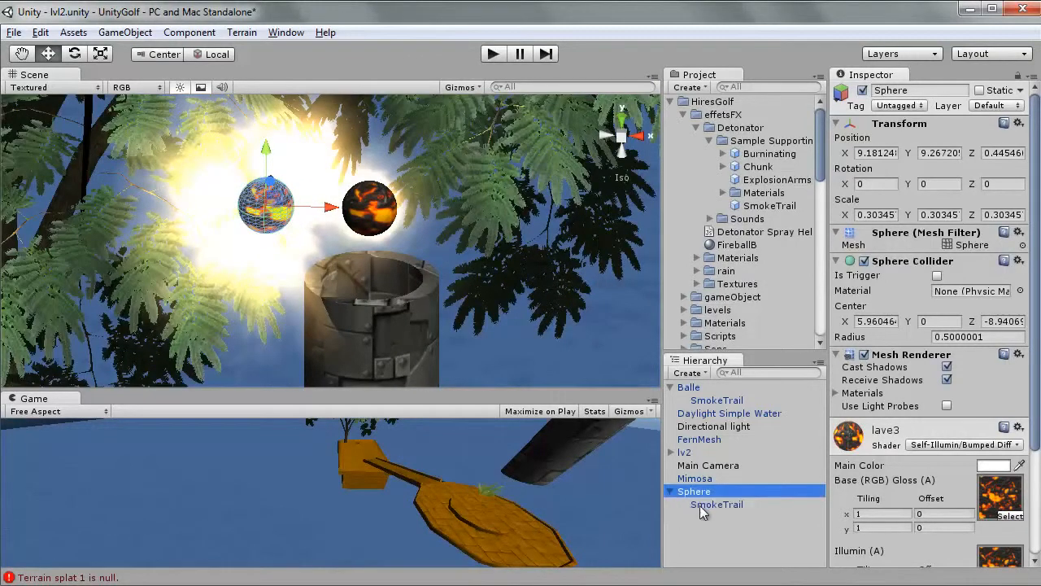
Step: Set the sphere's SmokeTrail particle emitter to a Min Size of 0.3 and a Max Size of 0.6
click(703, 505)
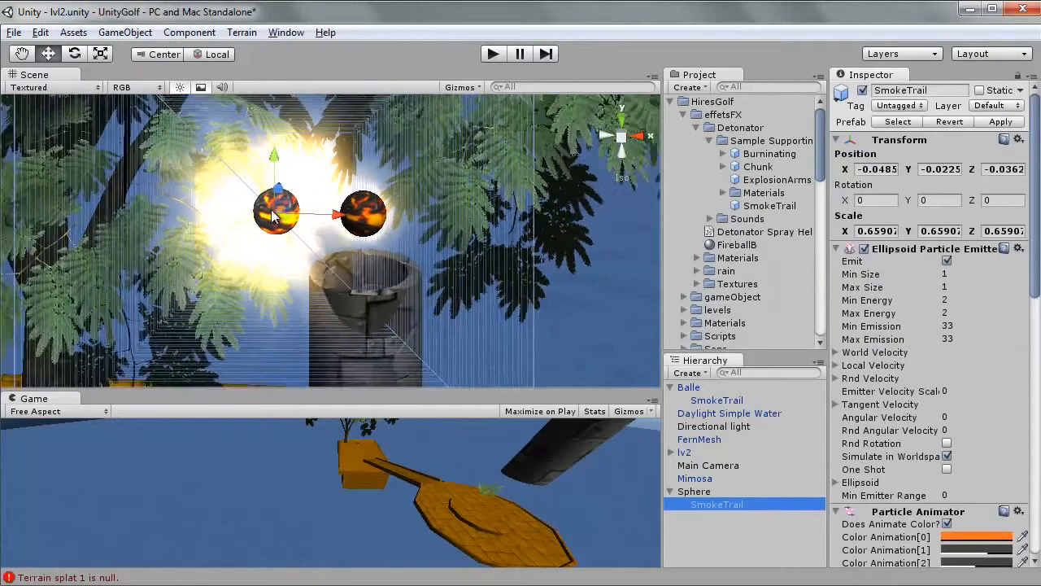
scroll(274, 216, down, 2)
middle_drag(314, 220, 400, 237)
scroll(400, 237, up, 9)
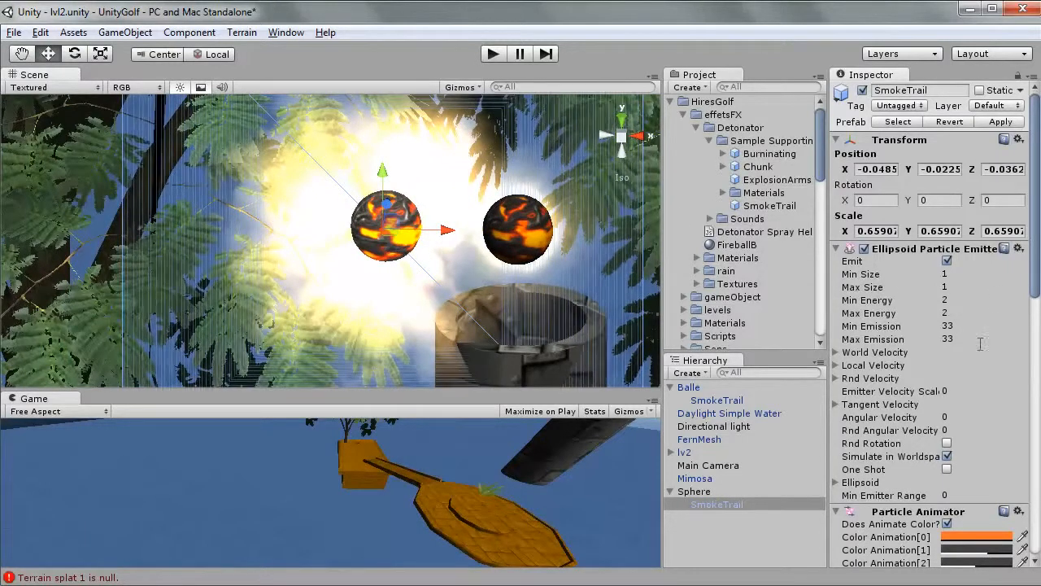
scroll(980, 343, down, 3)
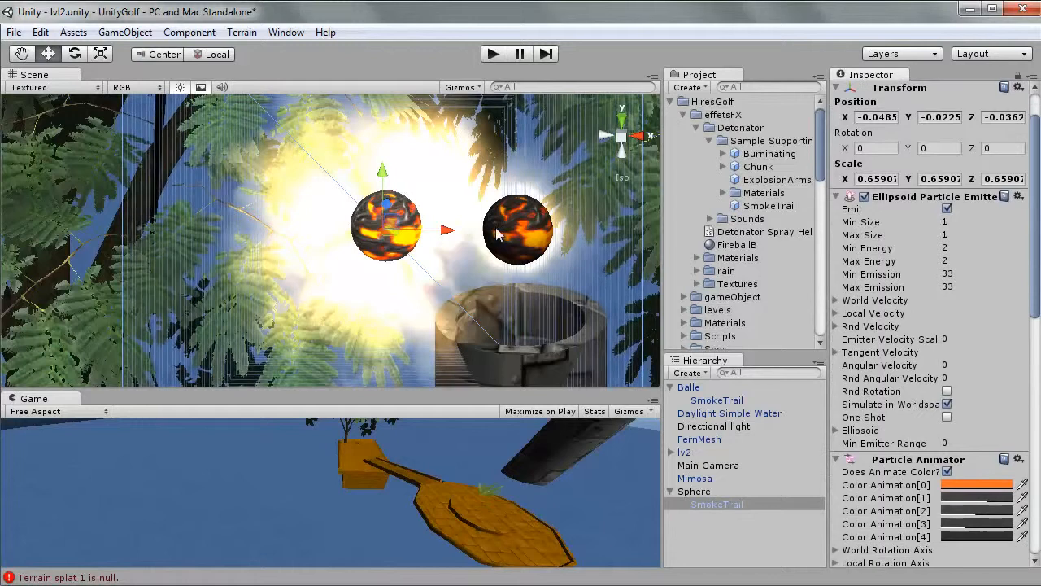
click(954, 222)
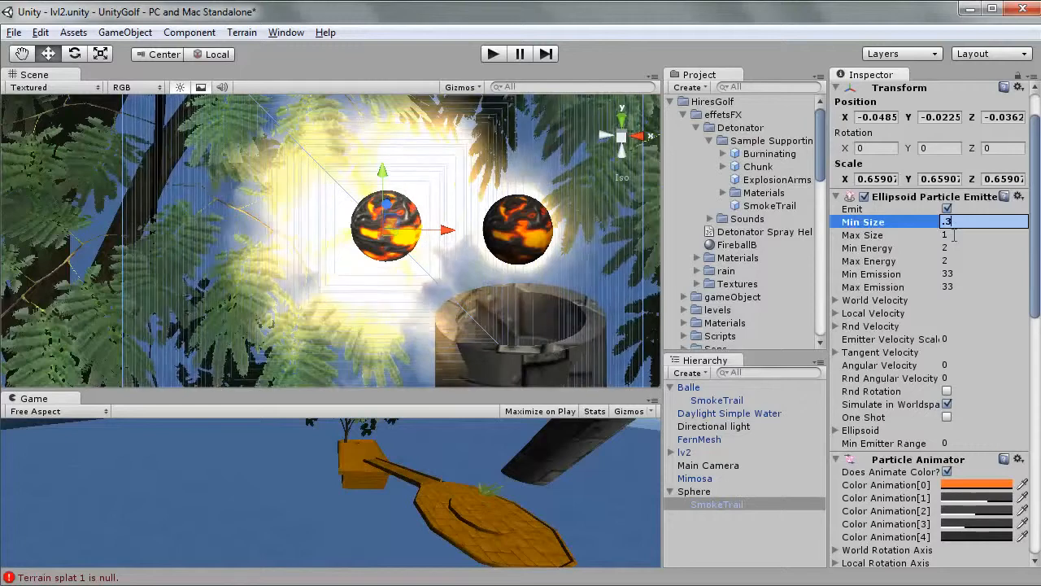
click(955, 235)
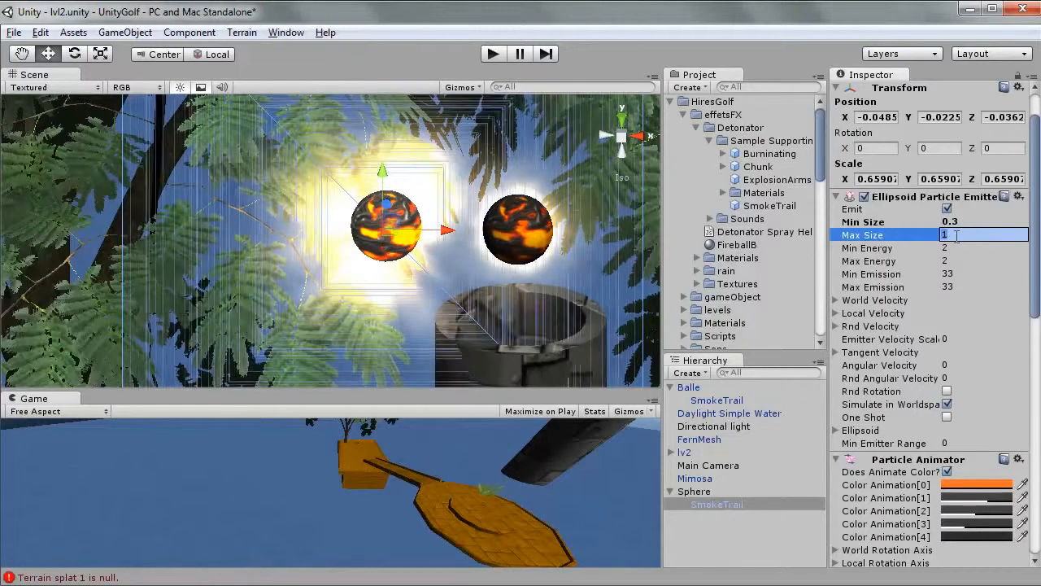
Step: Set the SmokeTrail emitter's Min Energy to 0.8, Max Energy to 1.3 and Min Emission to 25
click(966, 247)
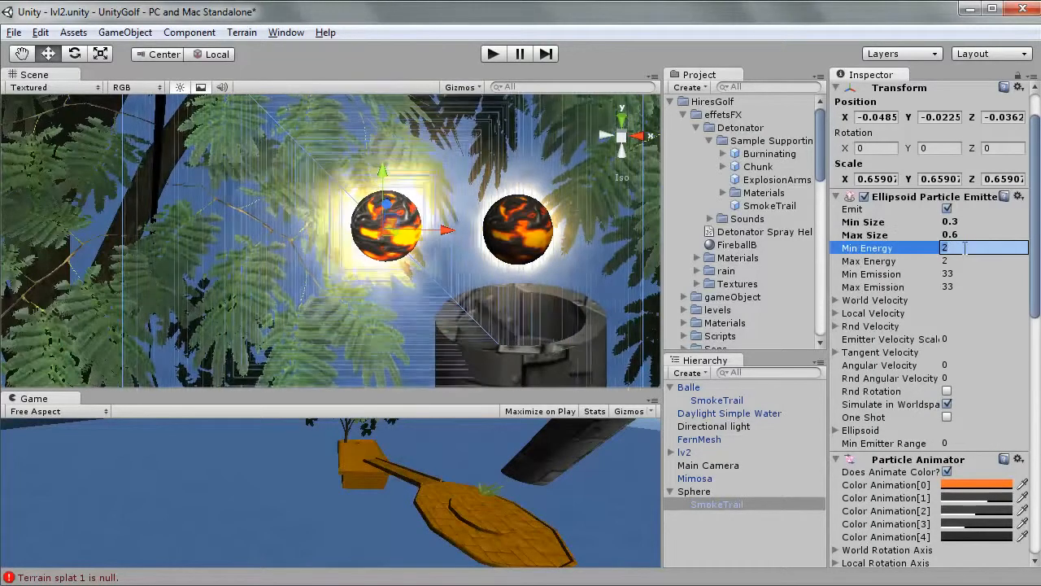
text(0.8)
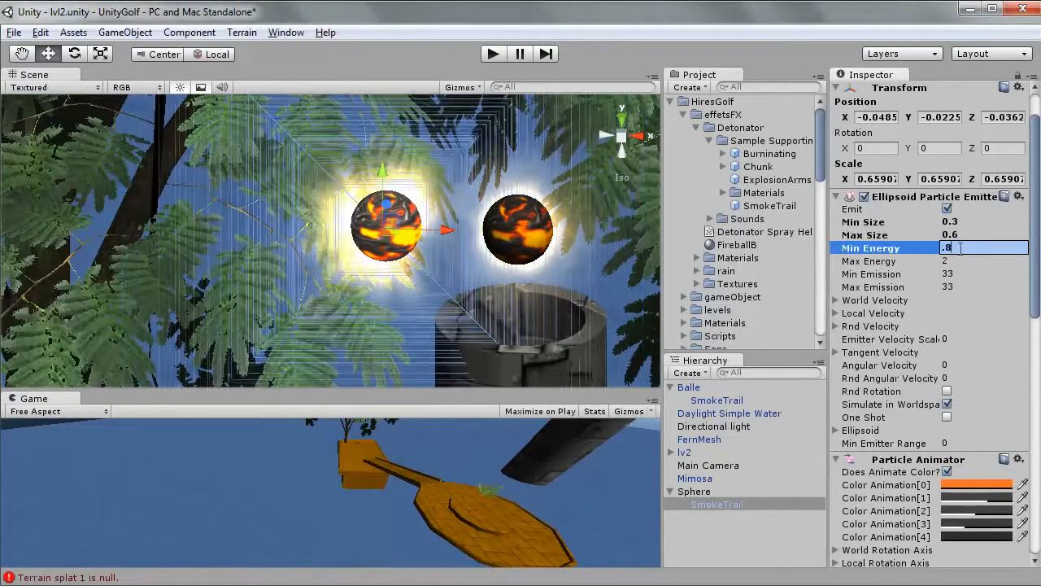
click(960, 258)
text(1.3)
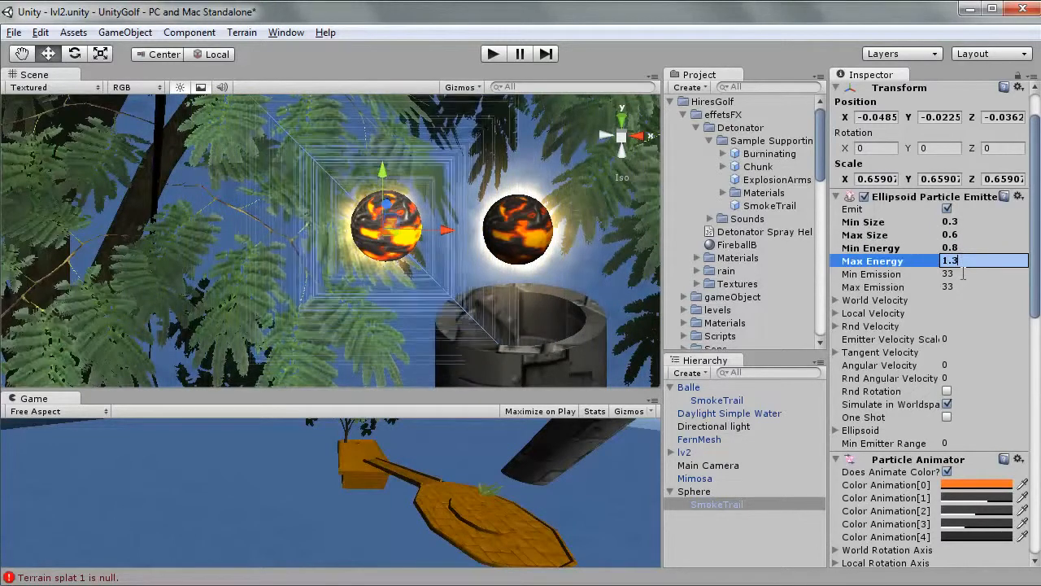
click(963, 274)
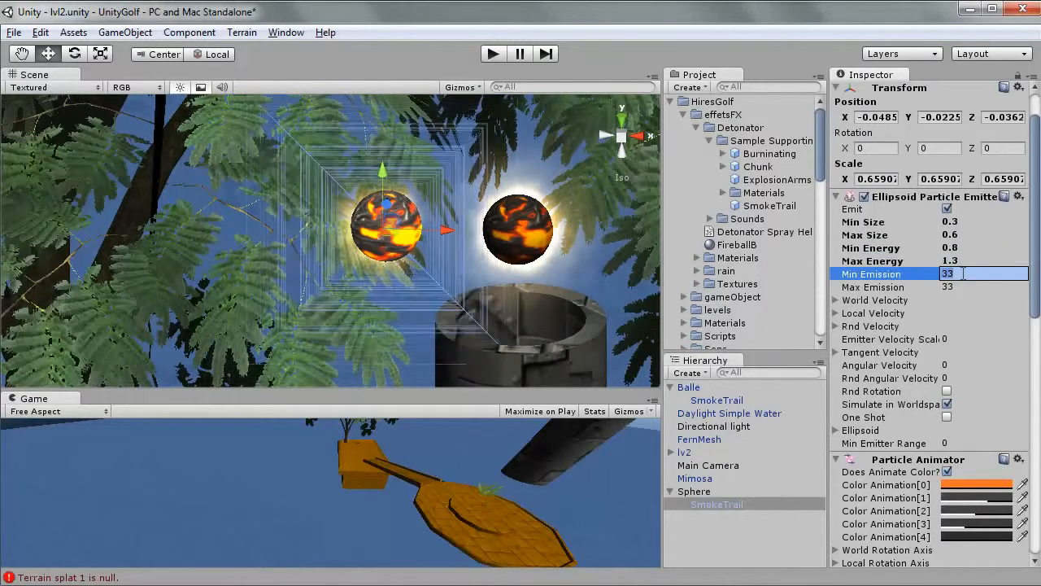
text(25)
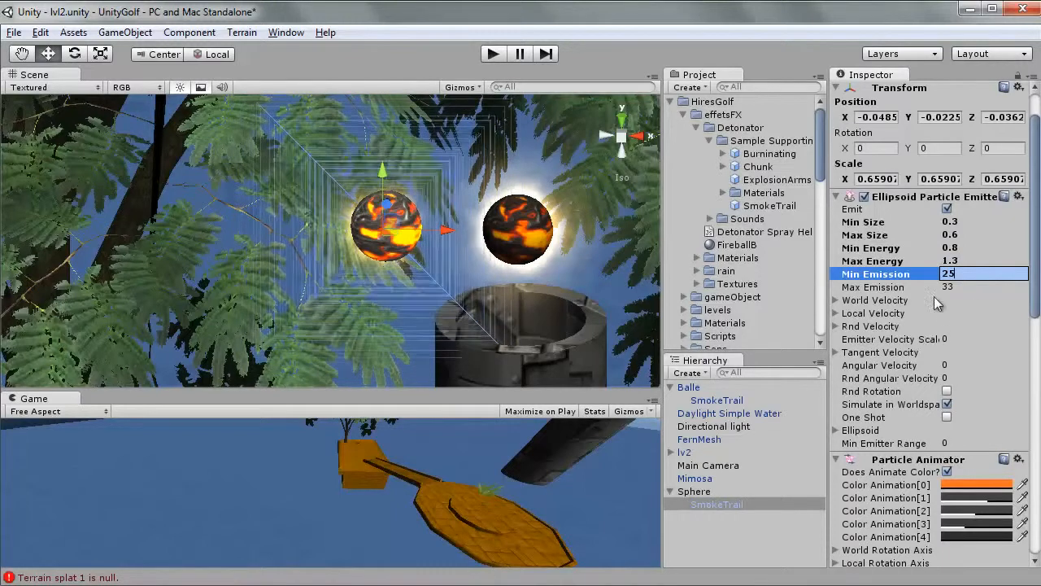
Step: Set the SmokeTrail emitter's Min Size to 0.4 and Max Size to 0.7
click(968, 223)
text(0.4)
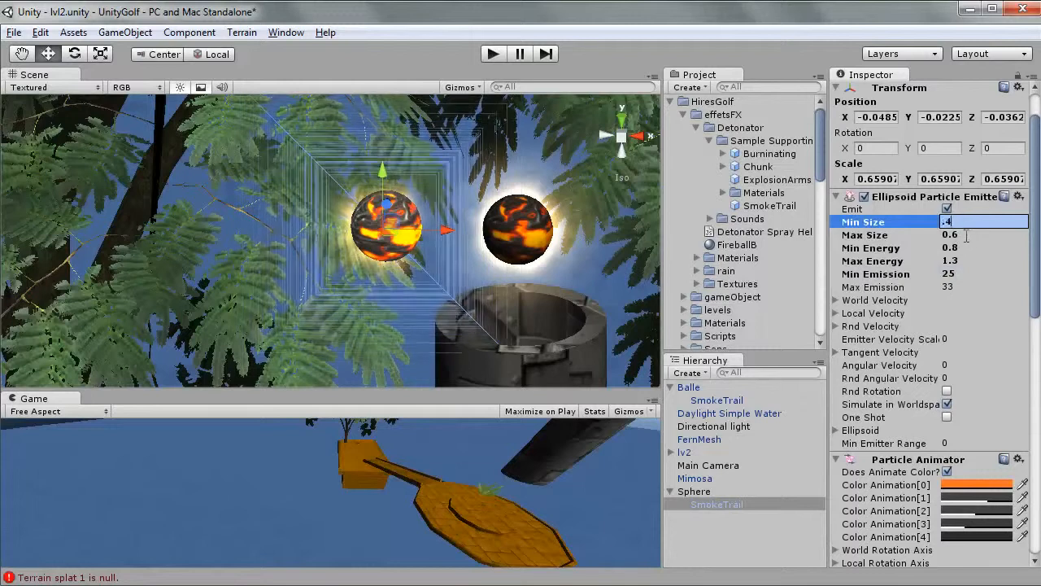
click(962, 235)
text(.7)
key(Tab)
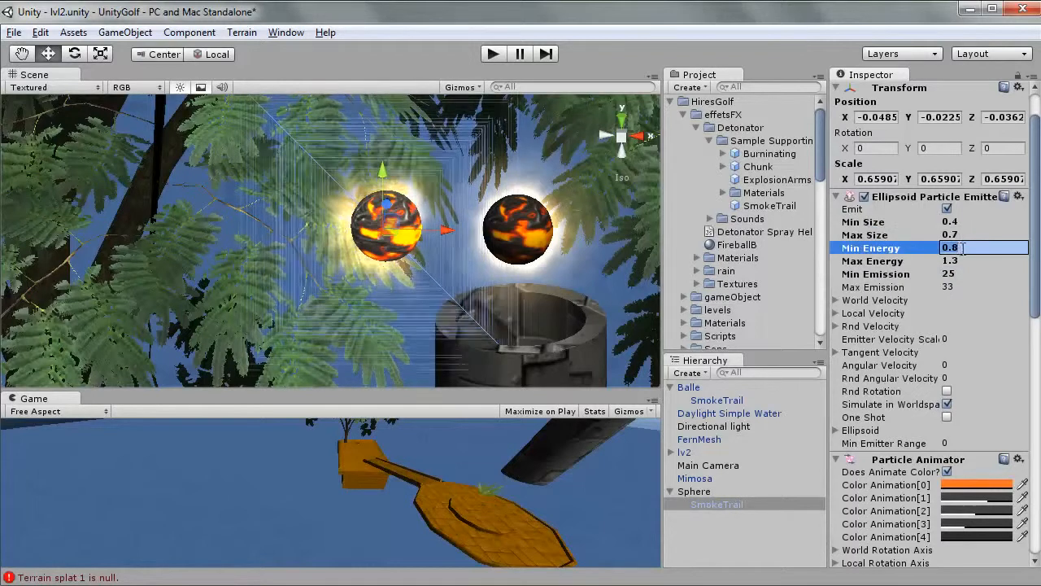
Step: Set the SmokeTrail emitter's Min Energy to 0.9, and collapse the effetsFX and Textures project folders
text(.9)
alt+drag(485, 150, 306, 224)
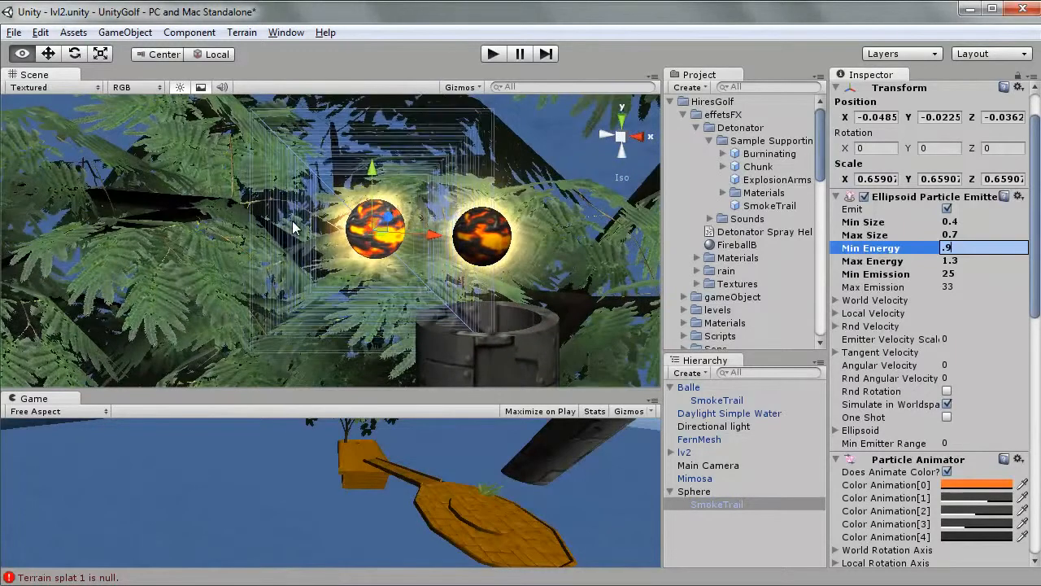
click(684, 114)
click(684, 232)
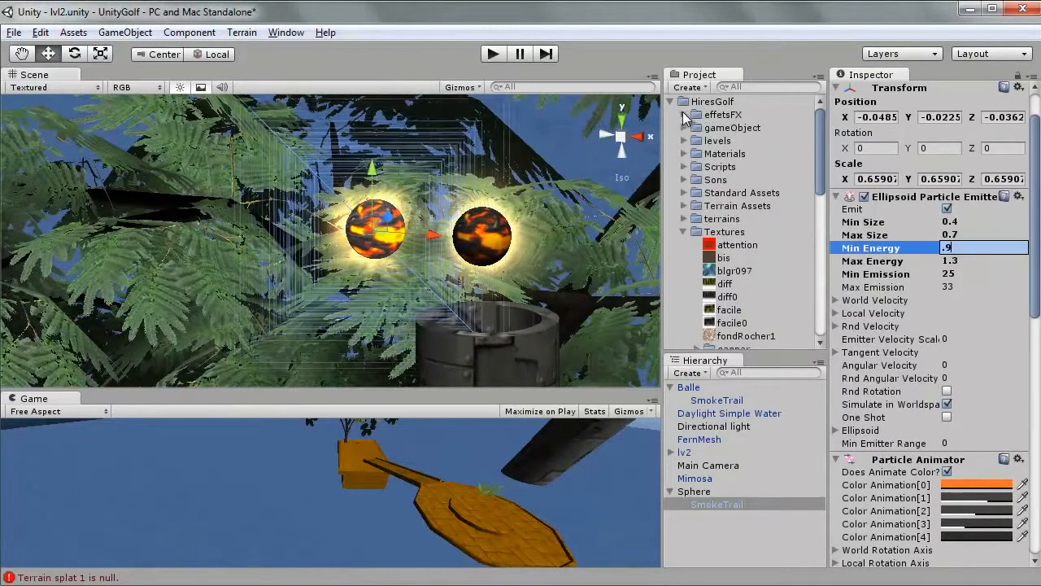
click(684, 232)
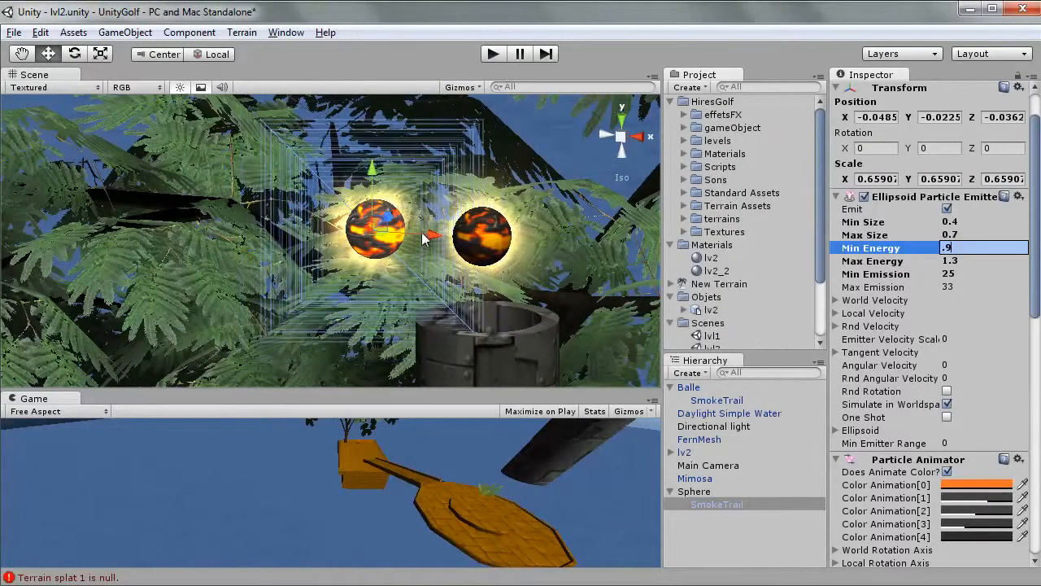
alt+drag(444, 234, 327, 248)
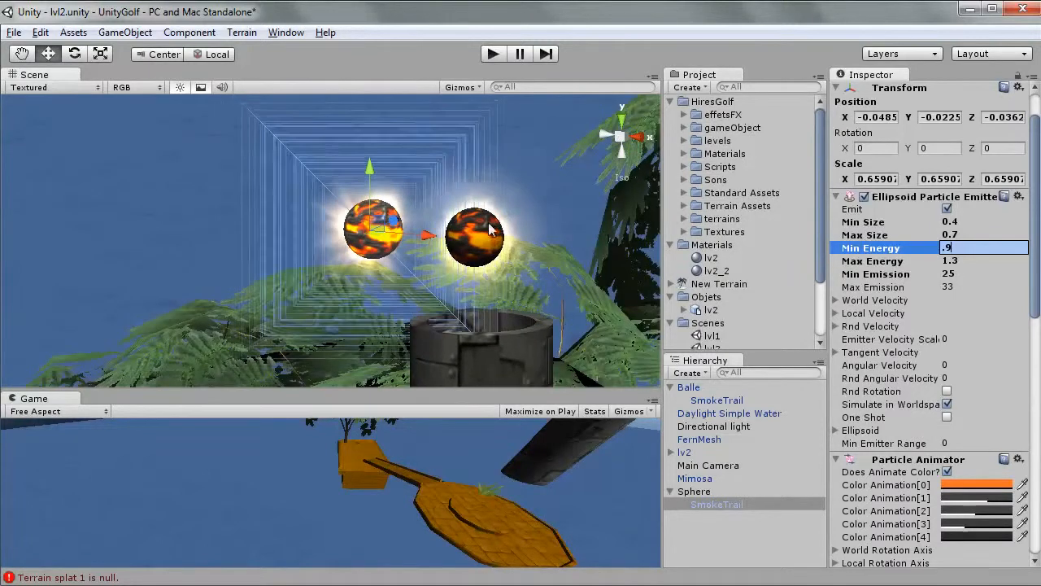
Step: Select the parent sphere and review its collider, mesh renderer and lave3 material settings
click(711, 527)
click(694, 491)
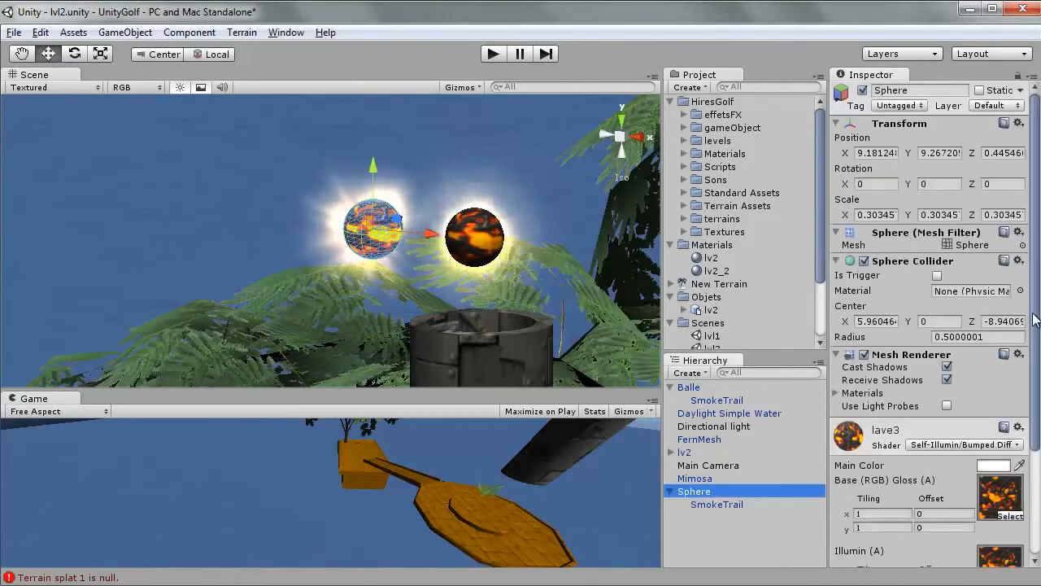
scroll(1032, 378, down, 3)
scroll(1032, 379, up, 2)
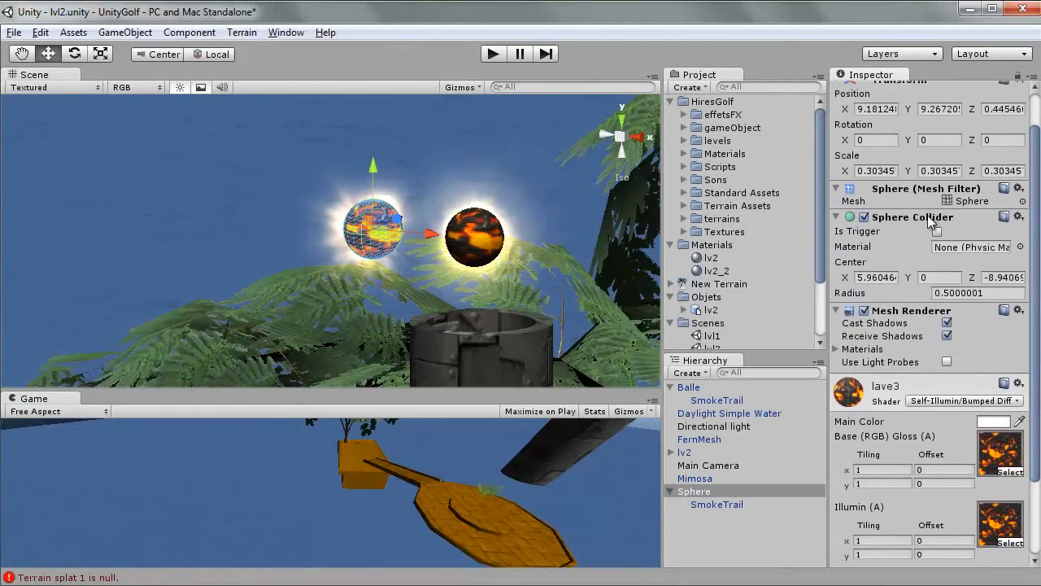
drag(1034, 210, 1031, 280)
scroll(472, 286, down, 15)
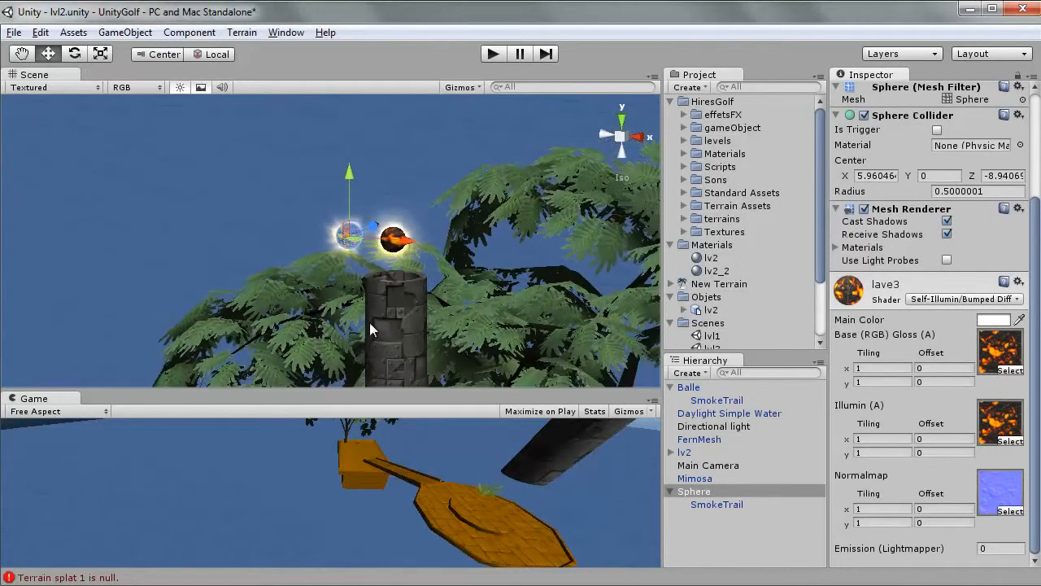
Step: Run the scene to test how the new sphere and the ball behave above the stone tower, and stop playback
right_drag(395, 303, 420, 246)
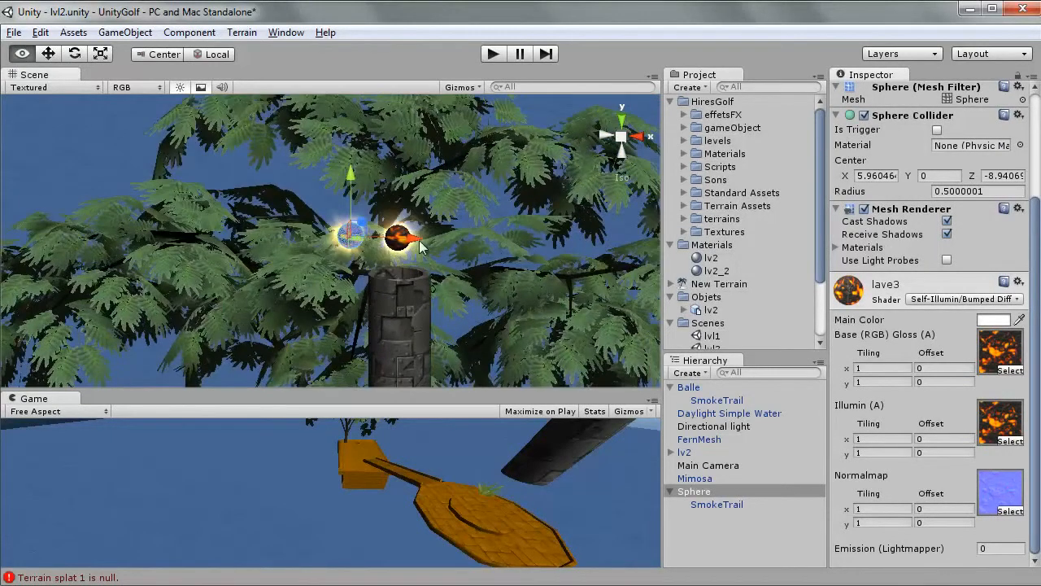
right_drag(466, 212, 488, 138)
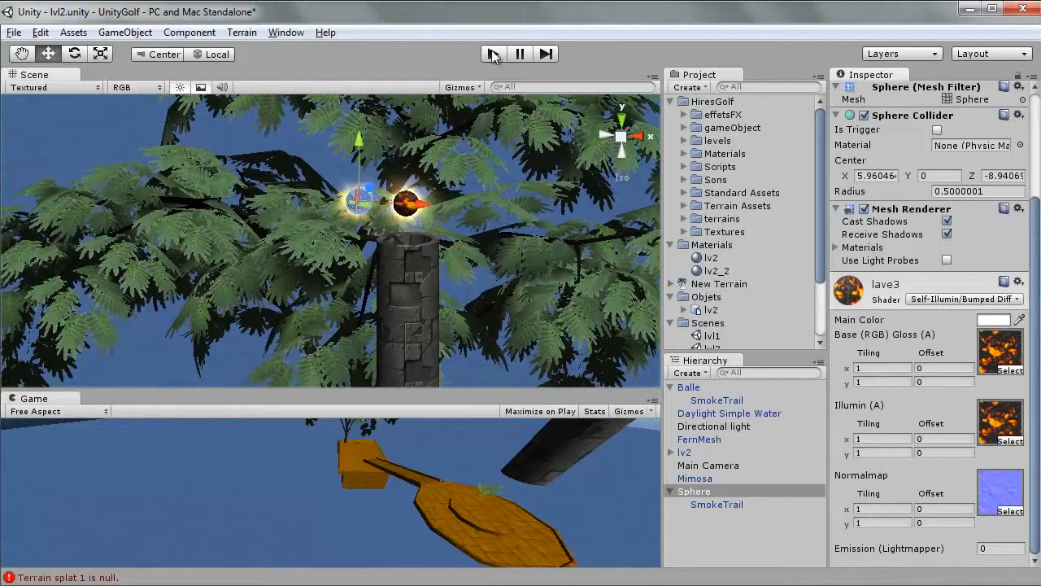
click(492, 54)
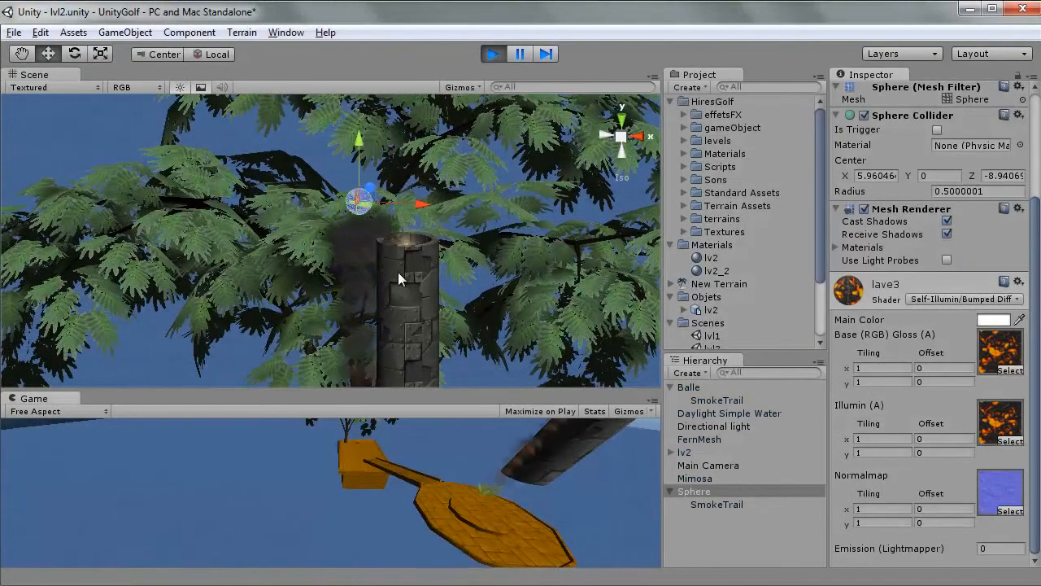
scroll(382, 337, down, 5)
scroll(374, 337, down, 4)
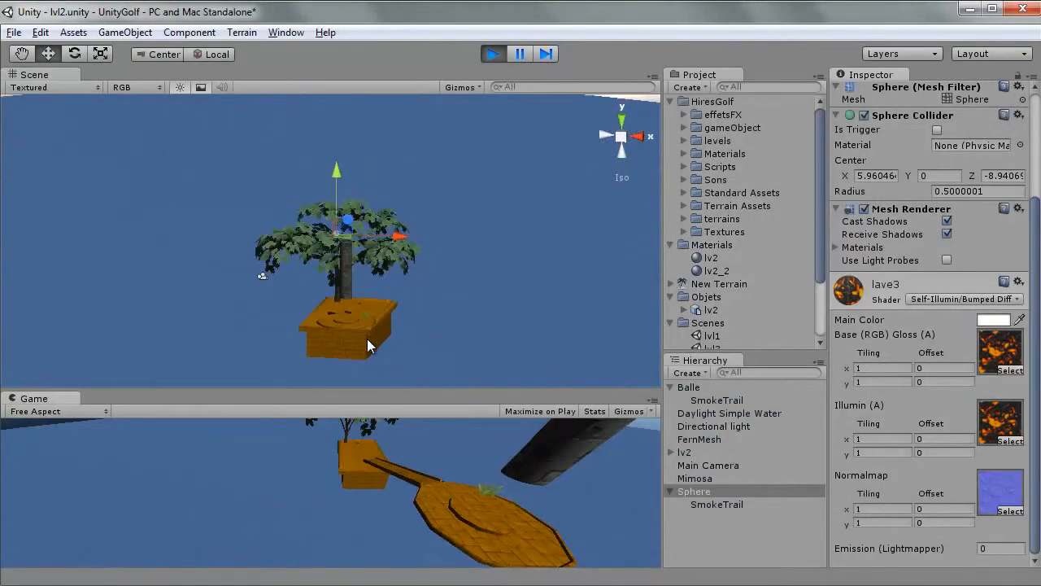
scroll(366, 333, up, 3)
scroll(368, 280, up, 6)
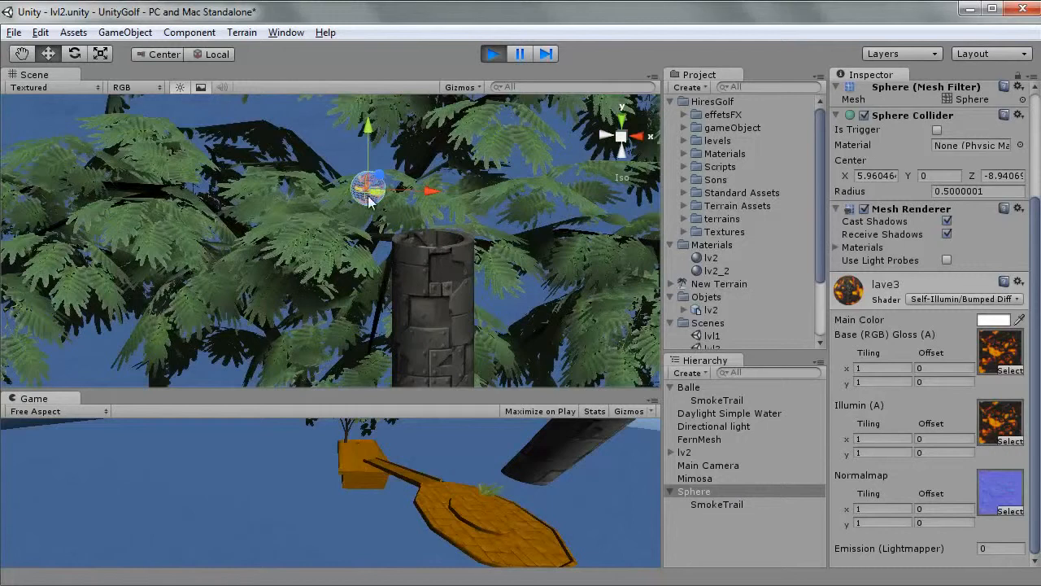
click(494, 57)
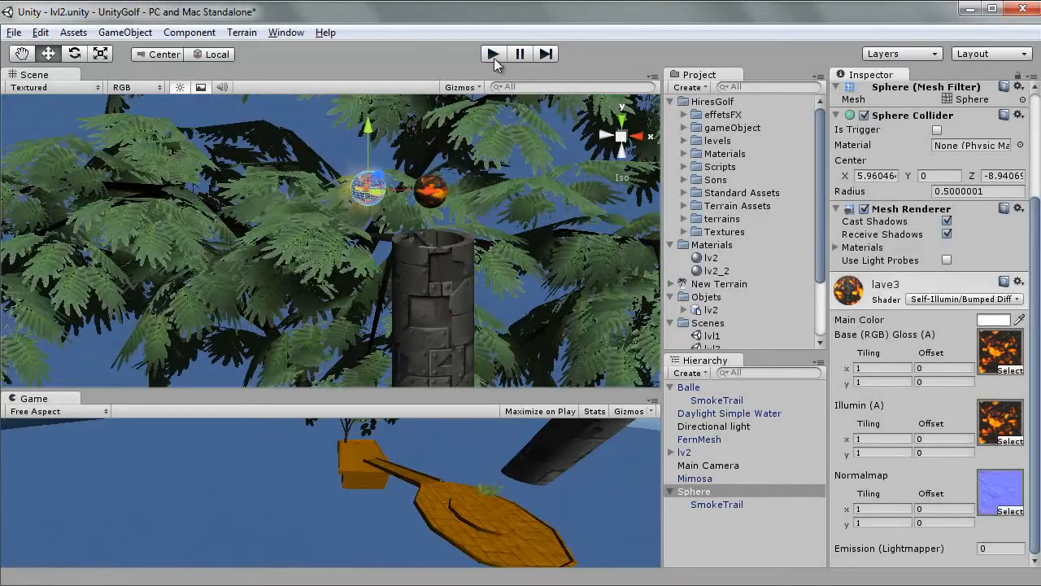
Step: Run the scene again with the tower and wooden platform in view, stop it, and return to the two balls
scroll(456, 228, down, 5)
middle_drag(456, 255, 509, 171)
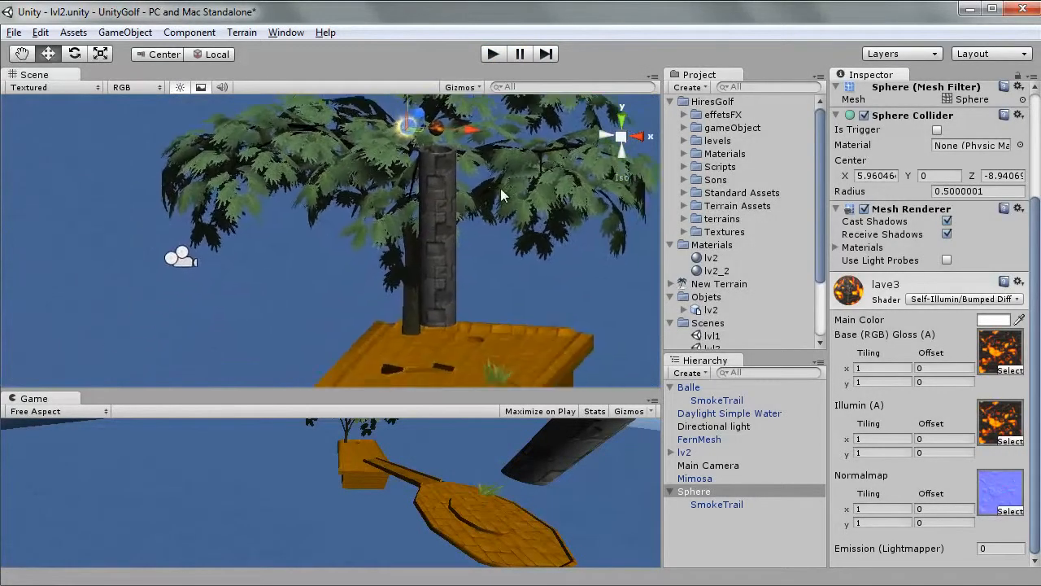
scroll(498, 203, down, 3)
middle_drag(490, 218, 514, 181)
click(494, 56)
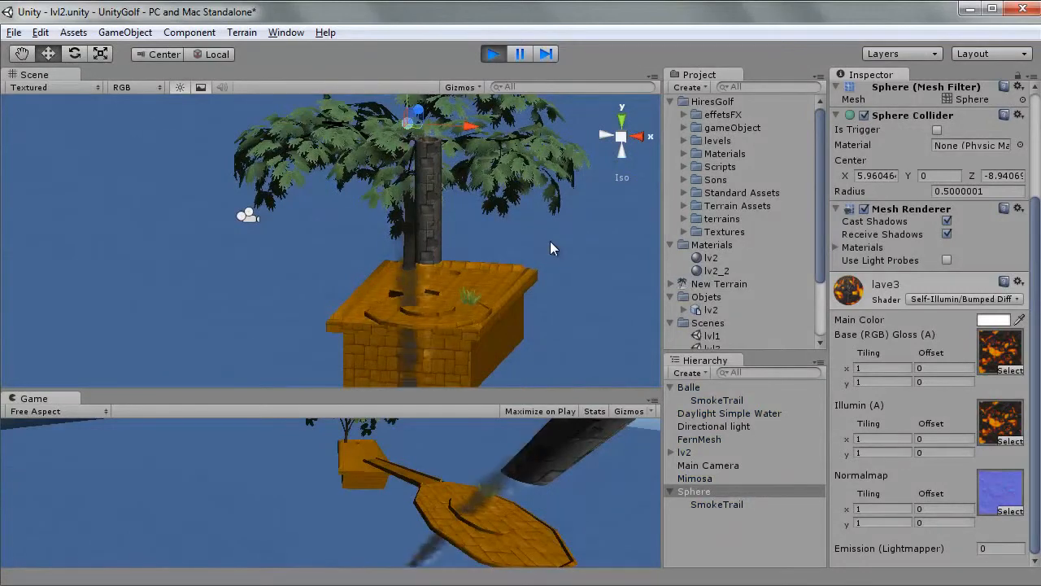
click(493, 54)
middle_drag(500, 144, 417, 189)
scroll(389, 223, up, 10)
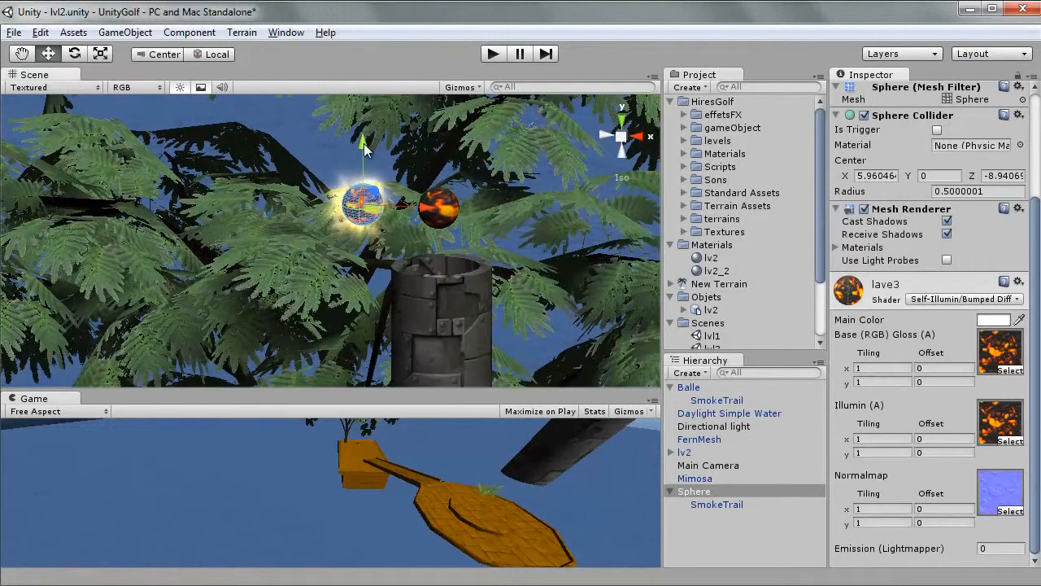
Step: Add a Rigidbody physics component to the sphere
click(192, 33)
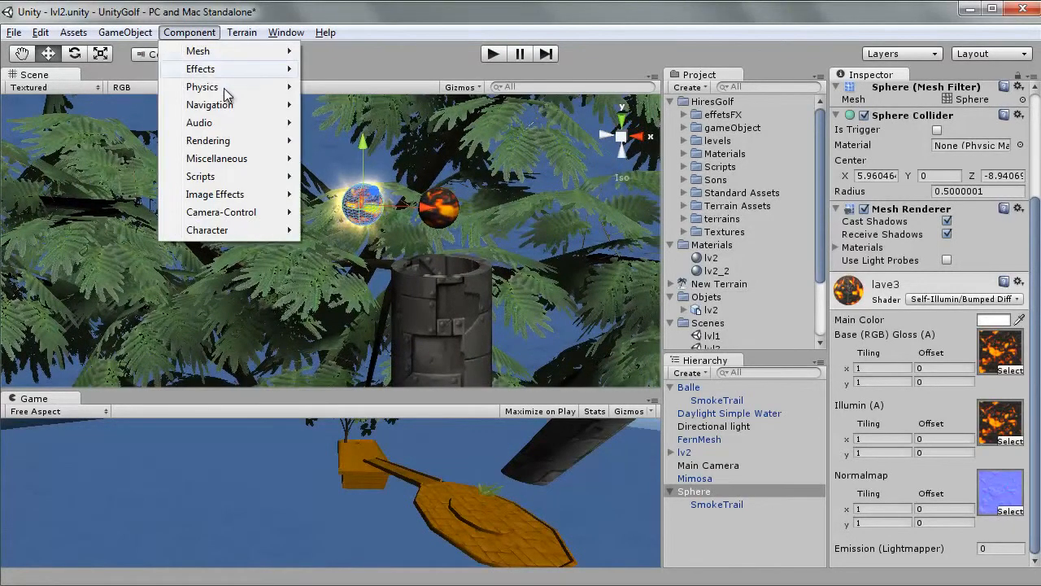
mouse_move(223, 88)
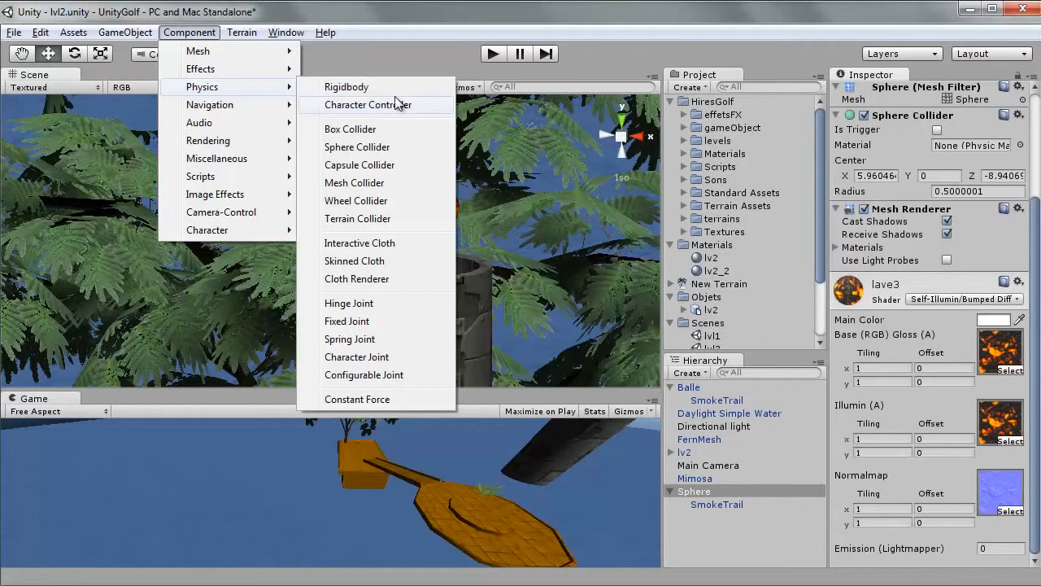
click(347, 87)
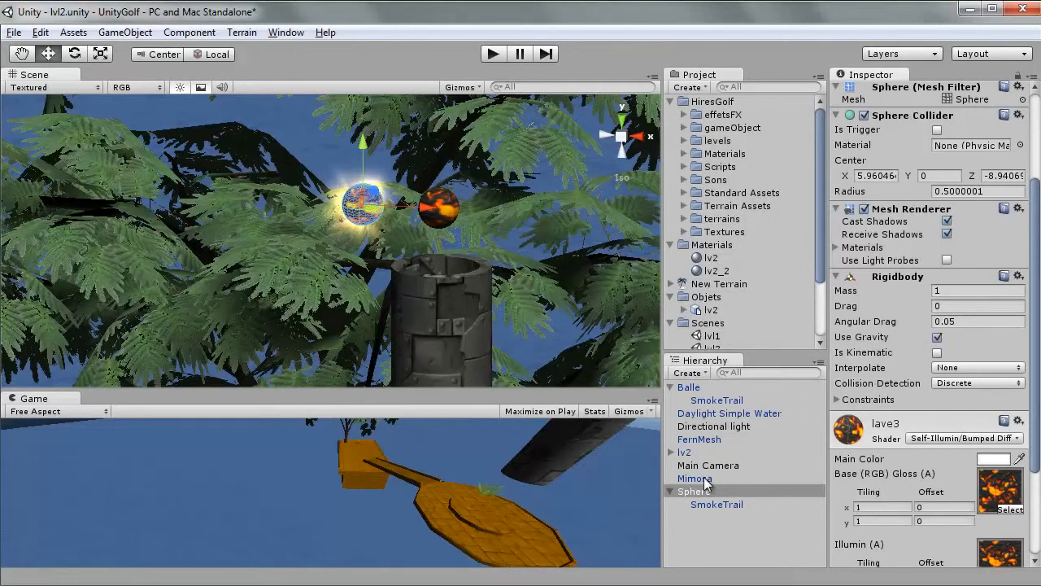
Step: Match the sphere's Rigidbody to Balle's with Mass 0.01, Drag 0.4 and Angular Drag 0.1
click(687, 388)
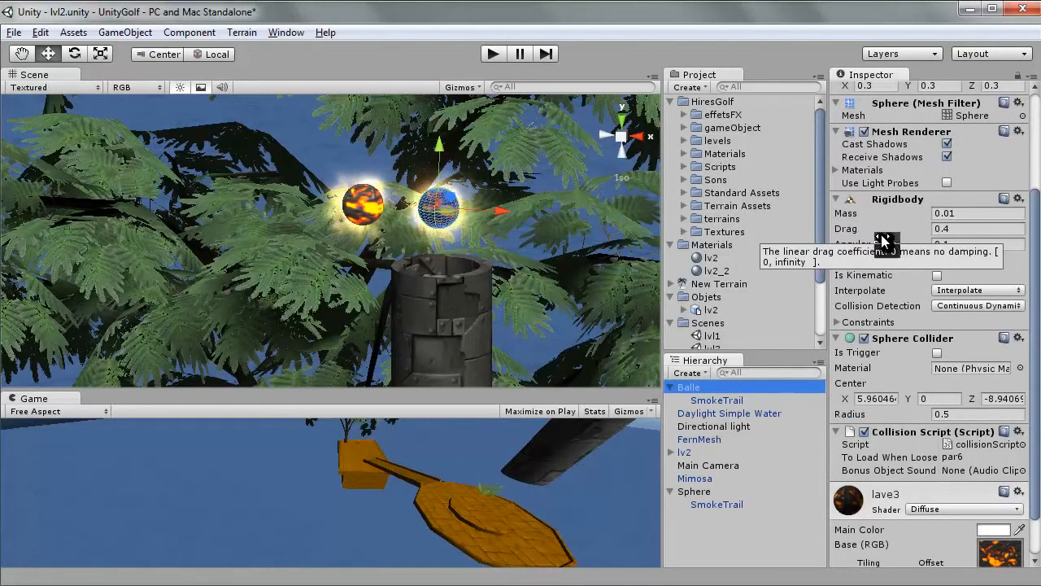
click(689, 492)
click(952, 290)
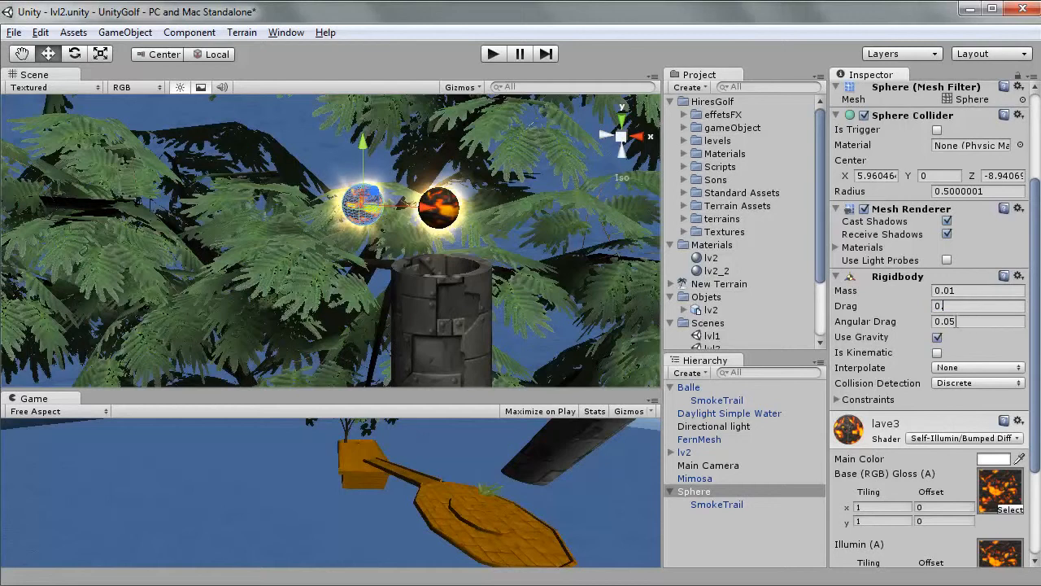
click(689, 388)
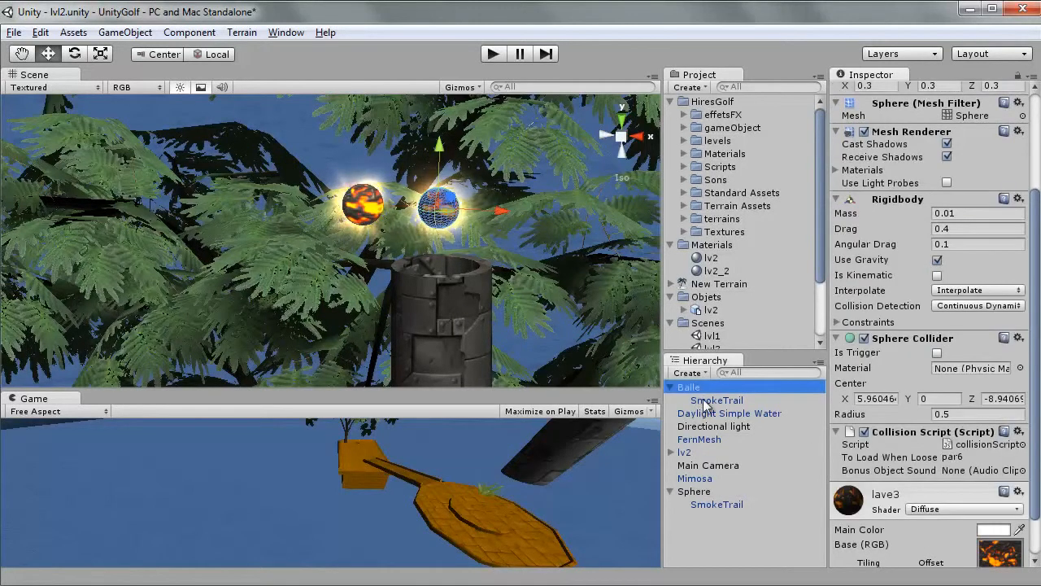
click(698, 491)
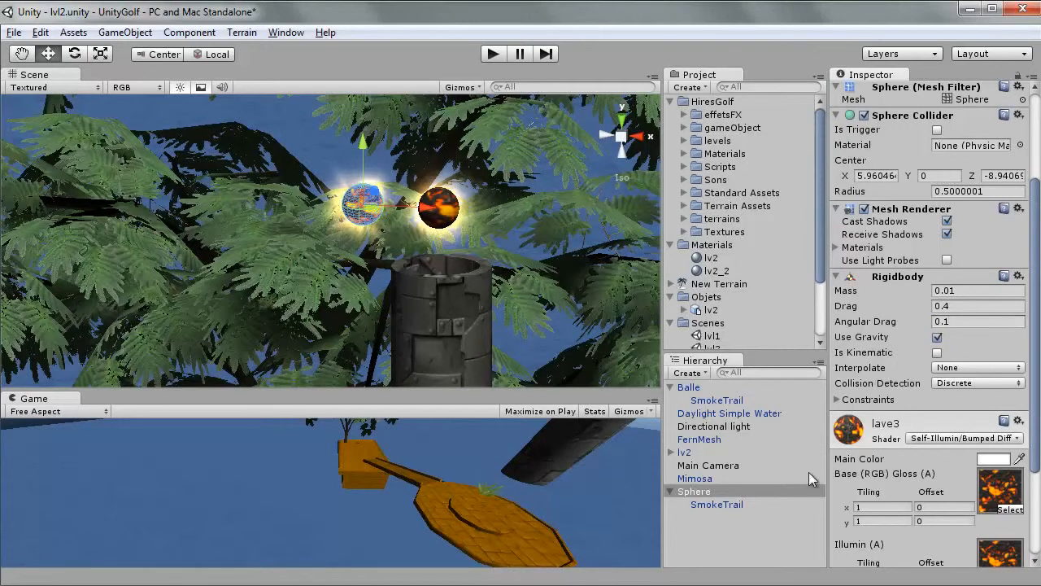
Step: Set the sphere's Rigidbody interpolation to Interpolate, as on Balle
click(688, 388)
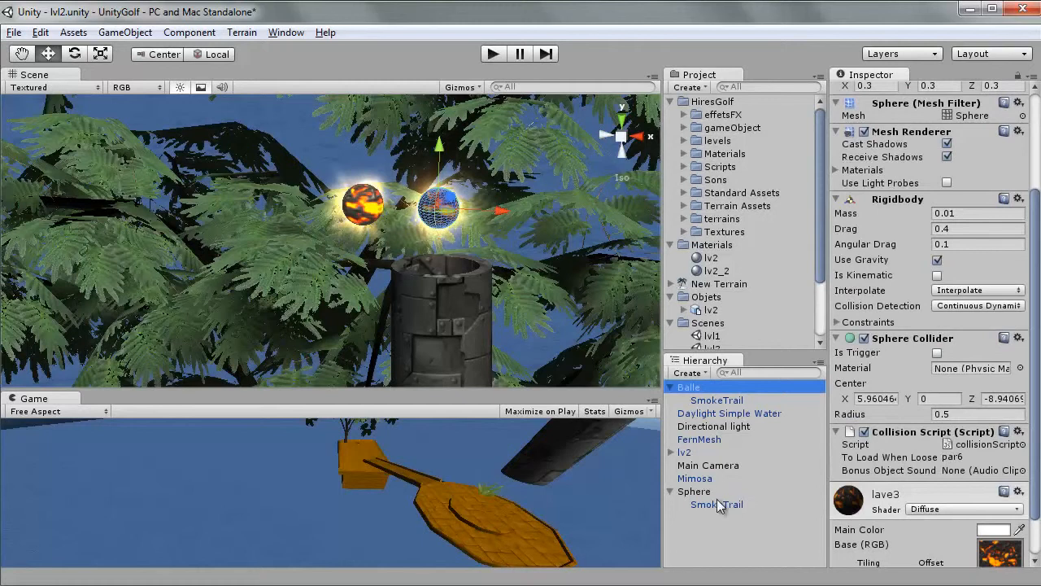
click(694, 492)
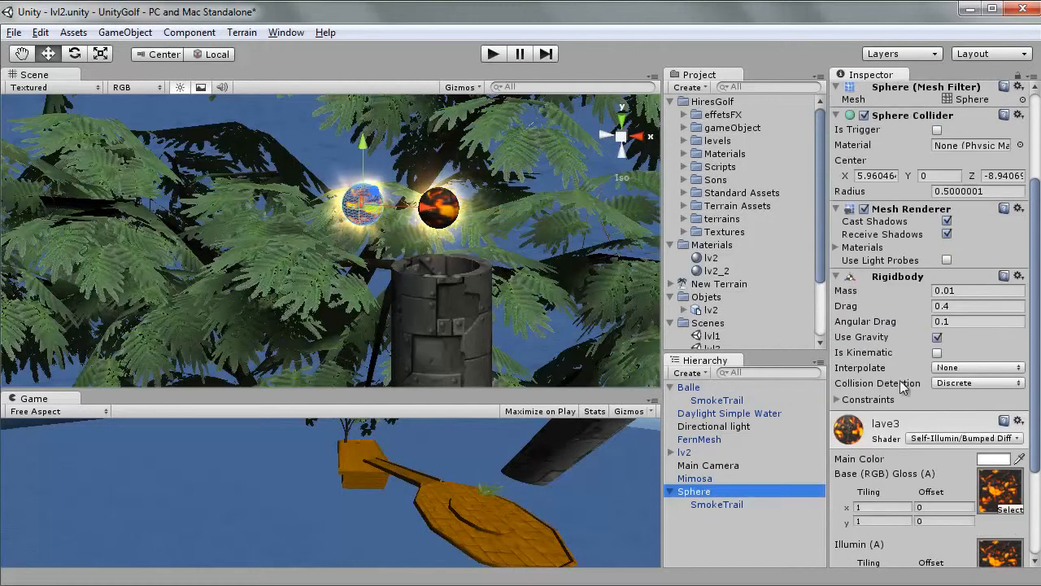
click(938, 368)
click(981, 404)
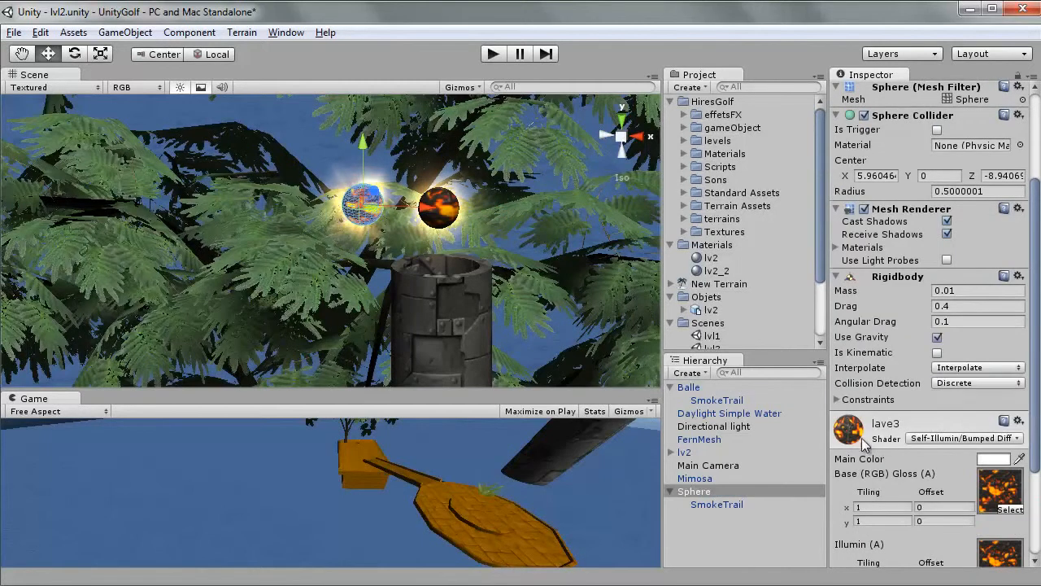
Step: Set the sphere's Collision Detection to Continuous Dynamic, as on Balle, and expand its Rigidbody constraints
click(688, 388)
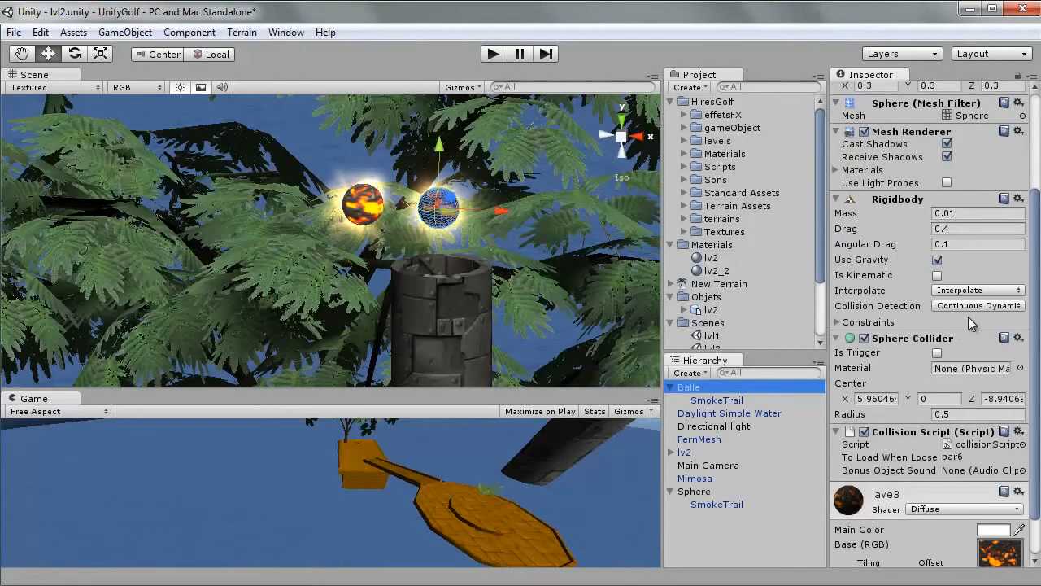
click(694, 493)
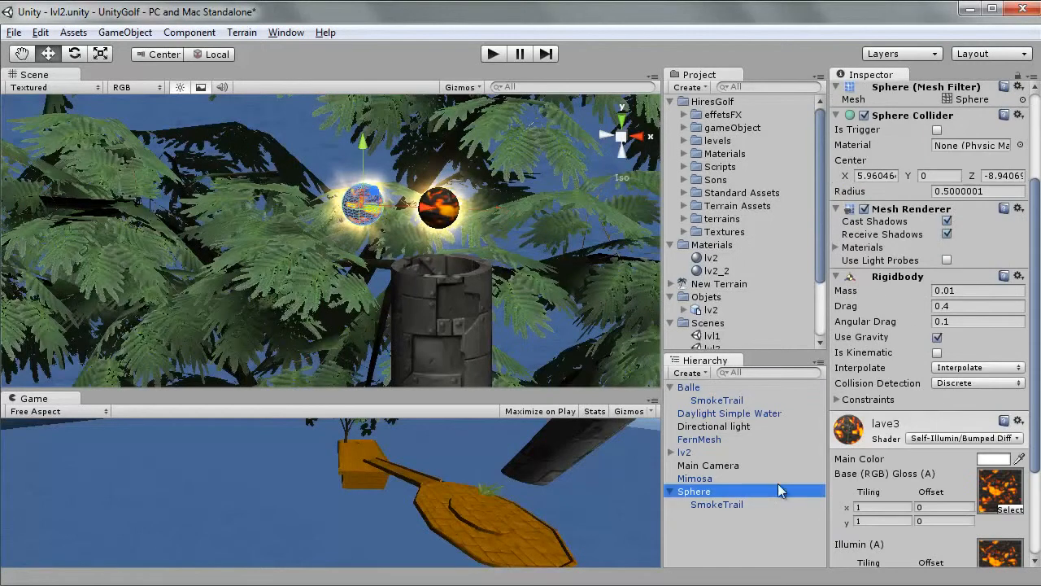
click(977, 384)
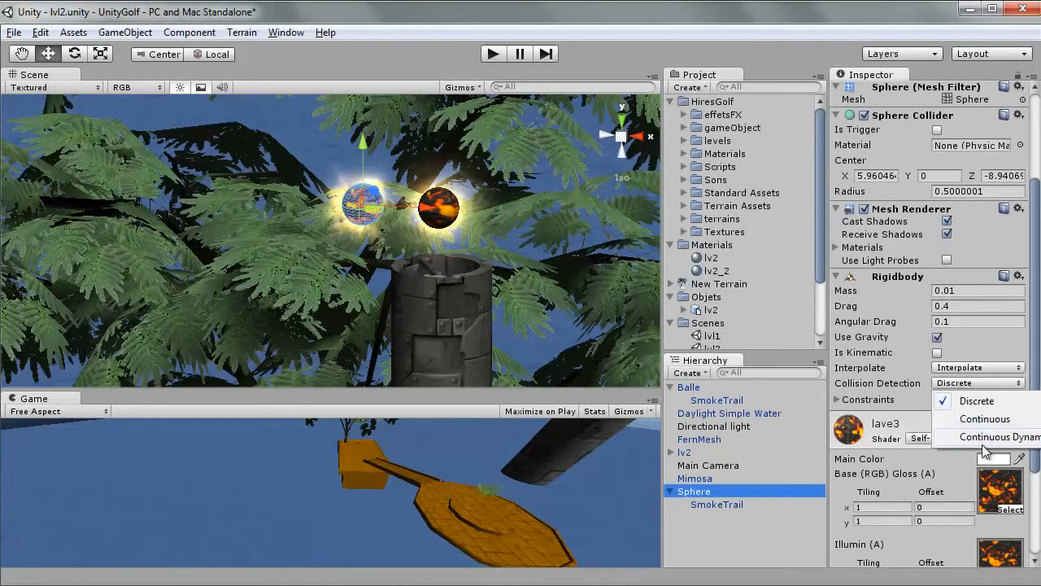
click(991, 439)
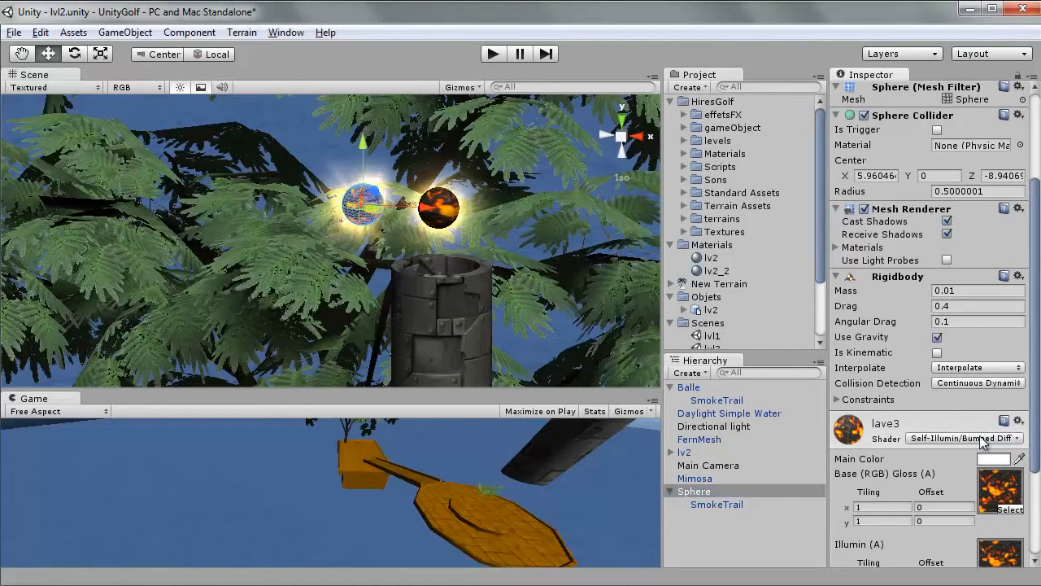
click(839, 400)
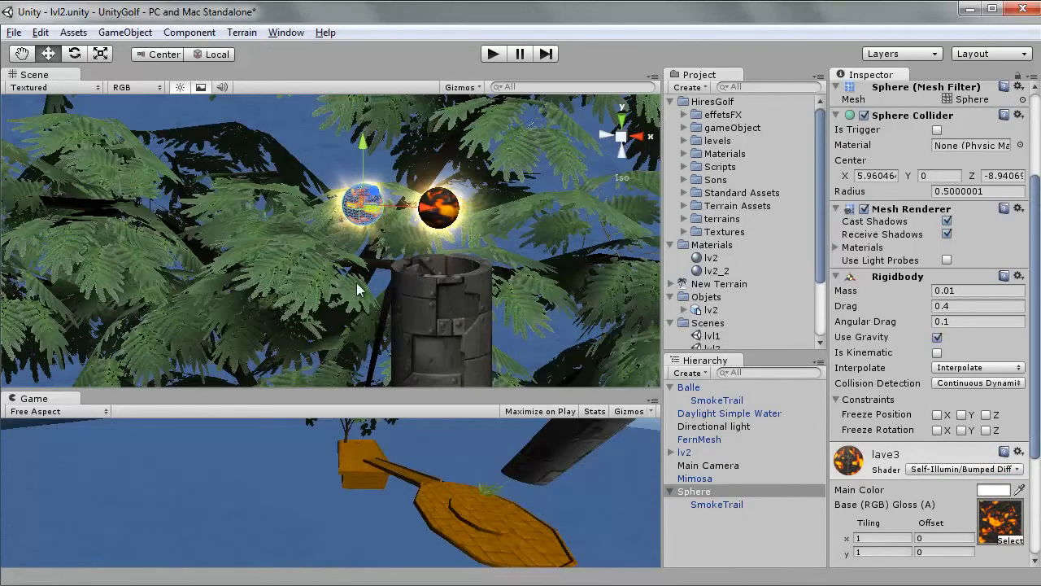
Step: Save the scene, then run it to test the sphere's fall with its Rigidbody, and stop playback
scroll(467, 180, down, 6)
middle_drag(469, 179, 480, 134)
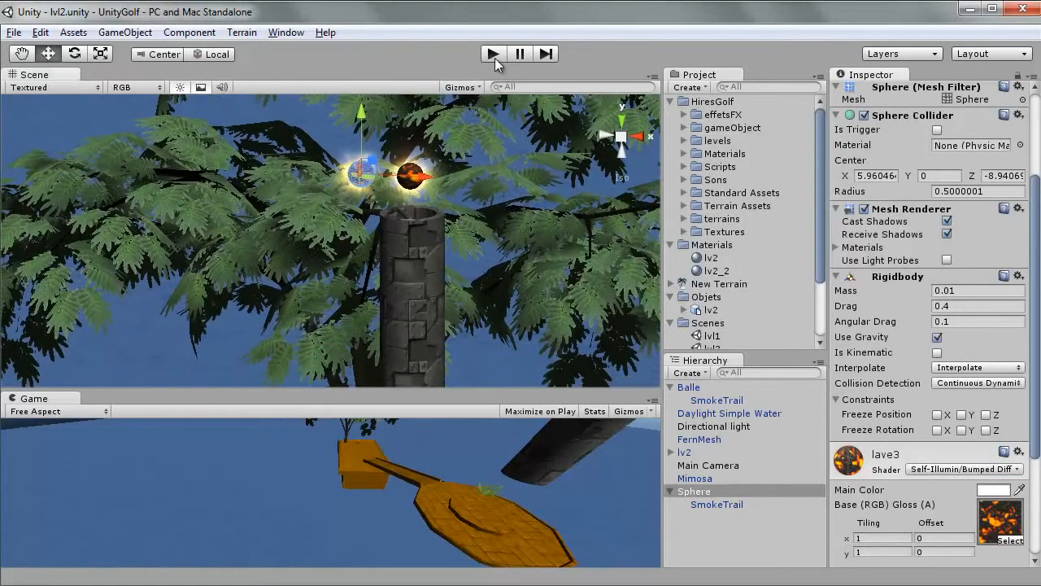
click(494, 57)
scroll(471, 204, down, 6)
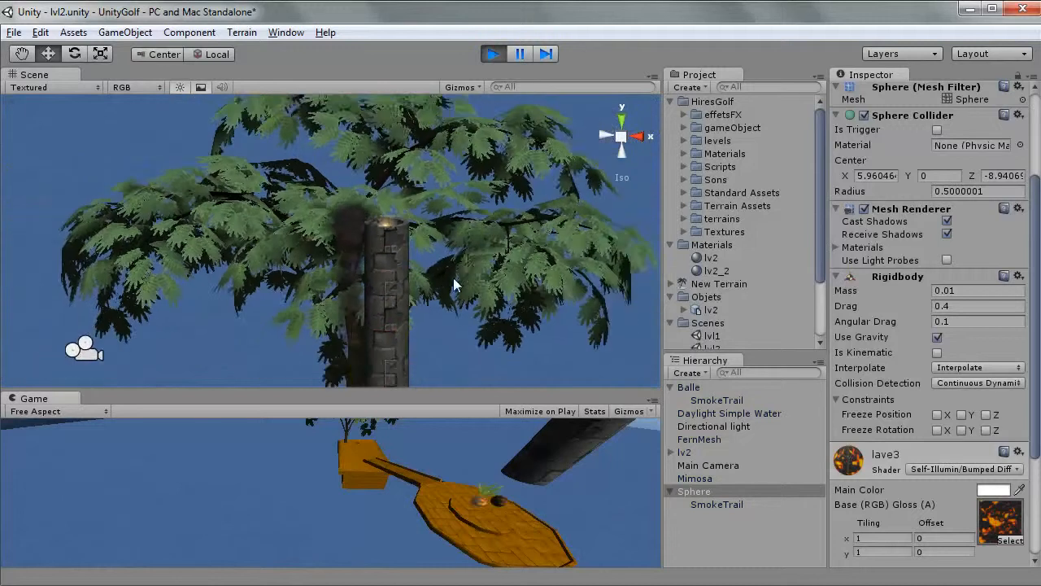
middle_drag(450, 293, 465, 326)
alt+drag(459, 273, 498, 81)
click(493, 54)
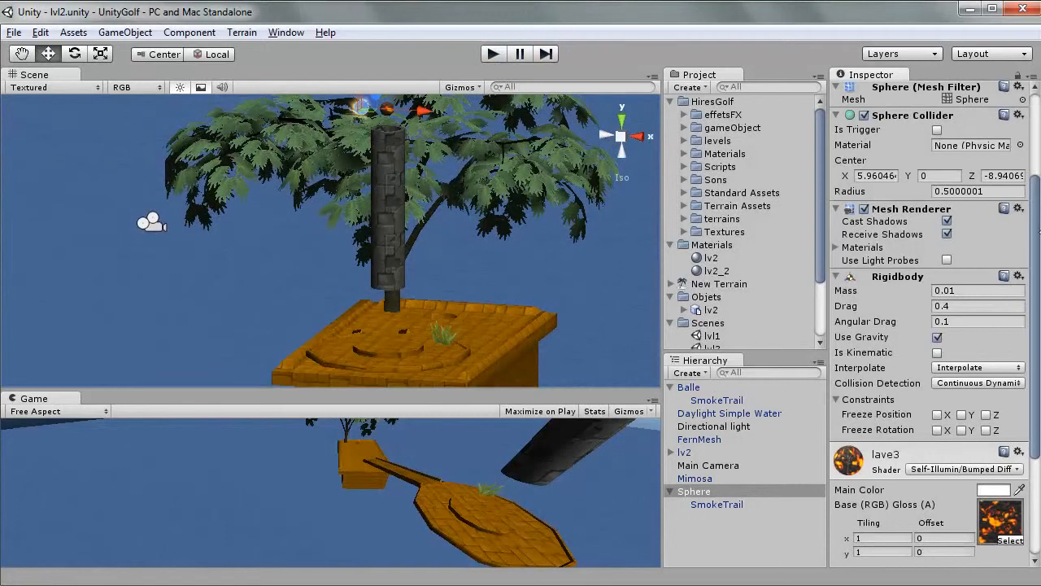
Step: Move Balle along the X axis to about 15.89, away from the tube
click(689, 387)
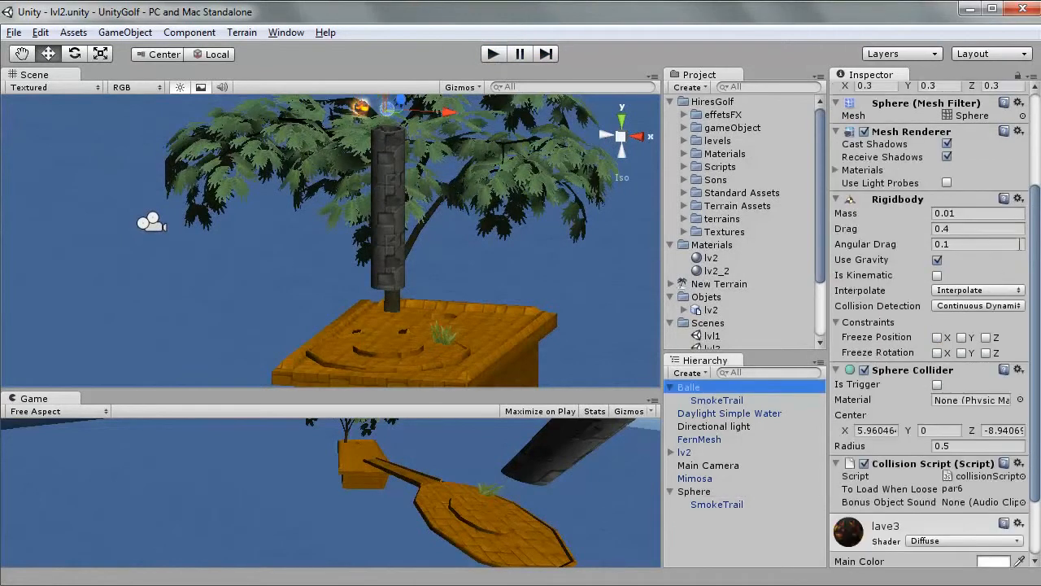
drag(1036, 227, 1022, 159)
scroll(434, 219, down, 5)
scroll(433, 219, down, 2)
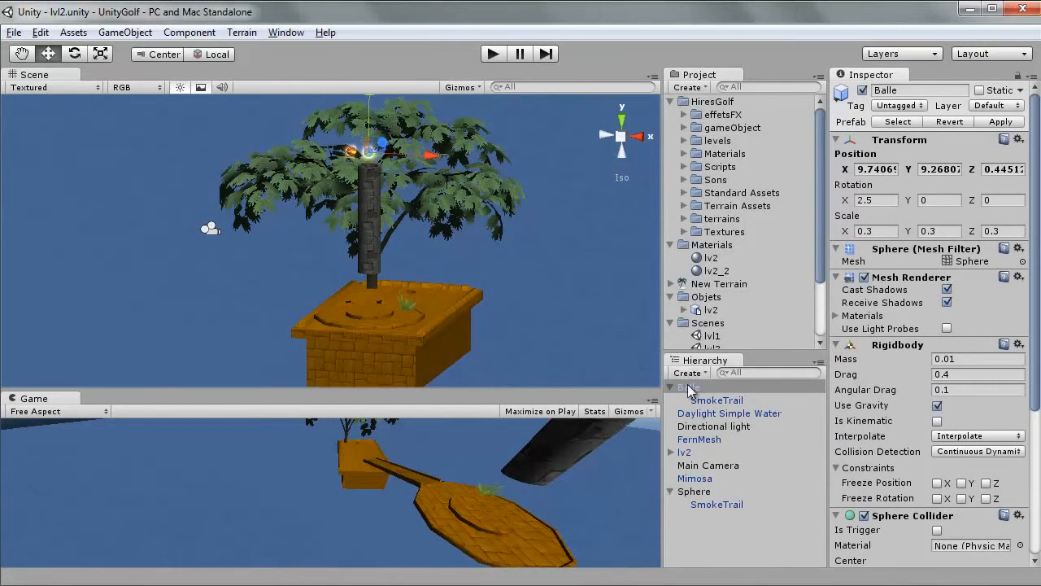
click(460, 157)
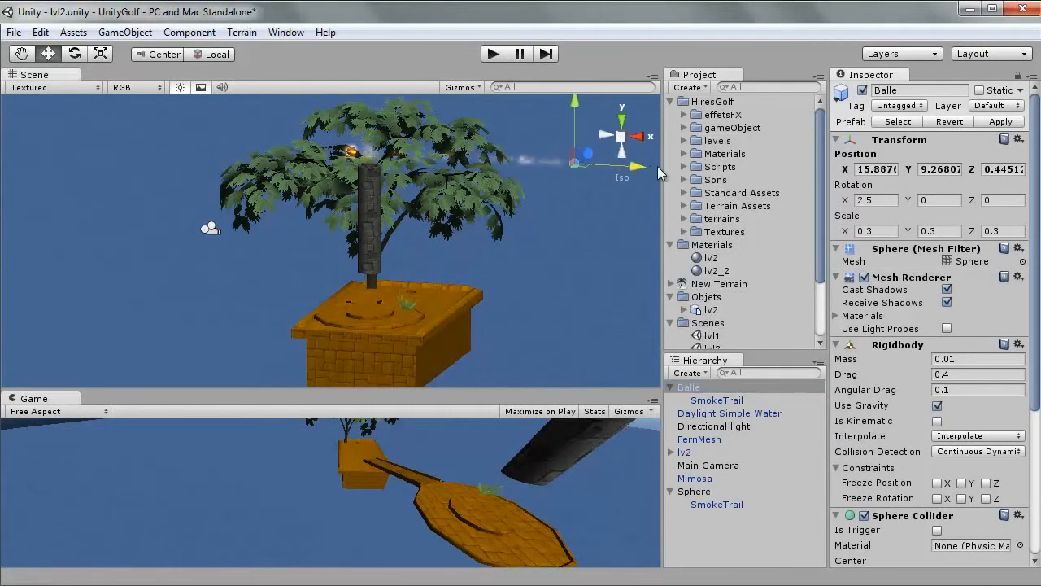
Step: Centre Sphere over the tube in the top view, at about X 9.75 and Z 0.50
click(634, 130)
click(347, 217)
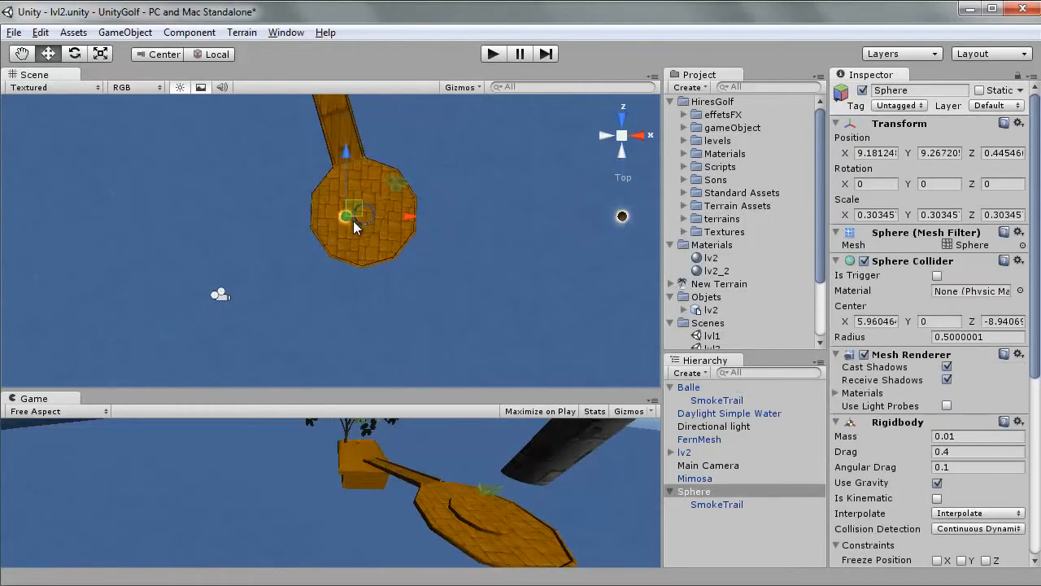
scroll(353, 220, up, 5)
drag(448, 196, 446, 197)
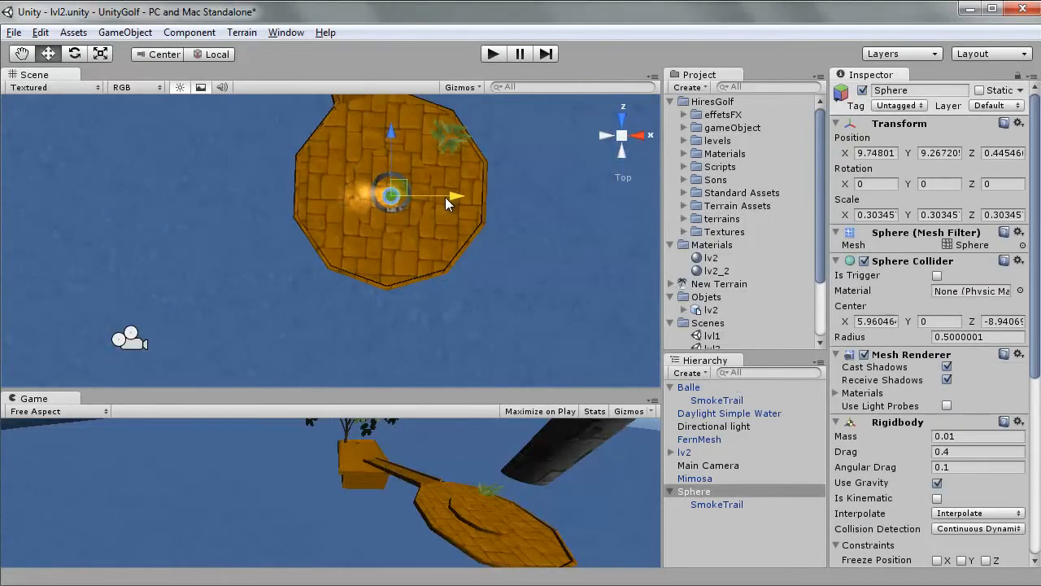
drag(391, 144, 391, 140)
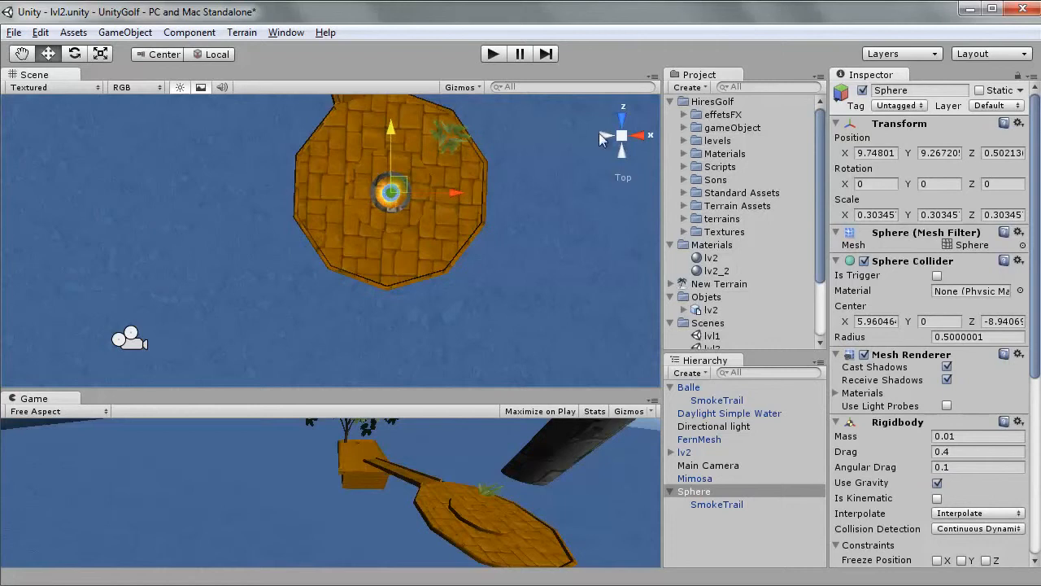
Step: Run the scene in a perspective view of the octagonal platform to test Sphere's fall, and stop playback
click(622, 136)
alt+drag(476, 251, 431, 167)
click(493, 54)
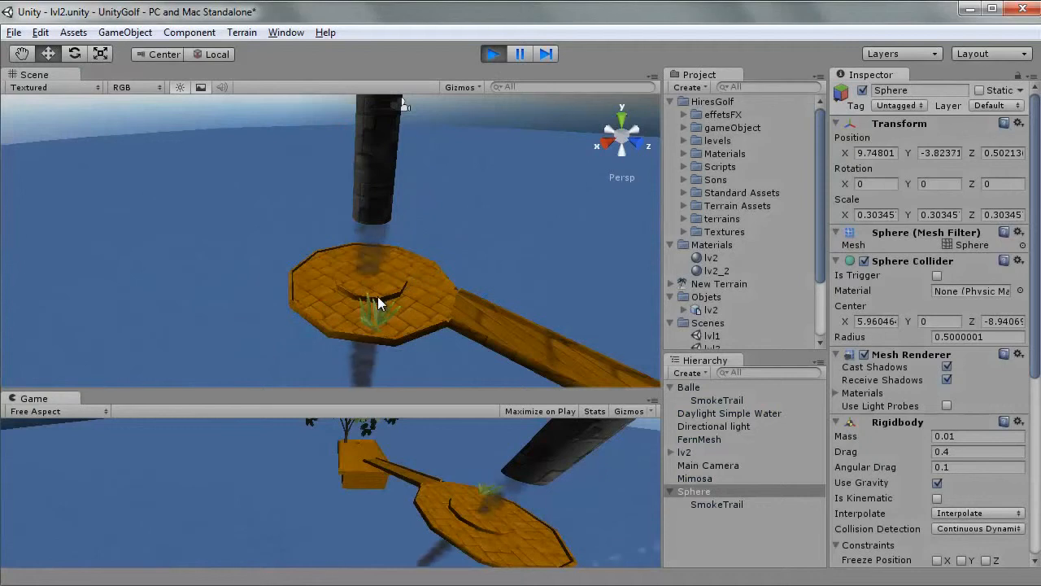
click(493, 54)
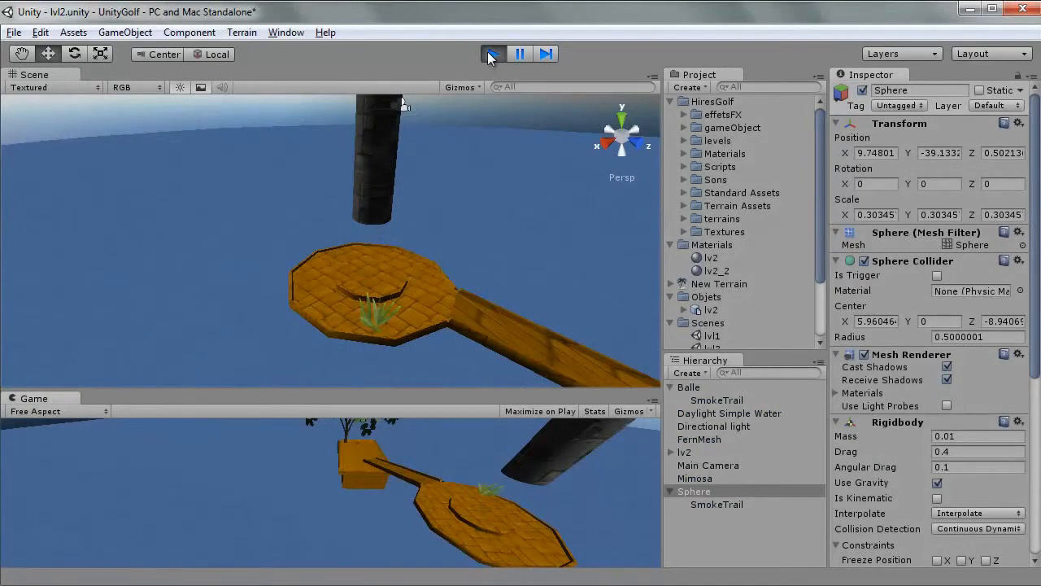
Step: Add a Mesh Collider to Cylindre, the octagonal platform and ramp part of lv2
click(388, 288)
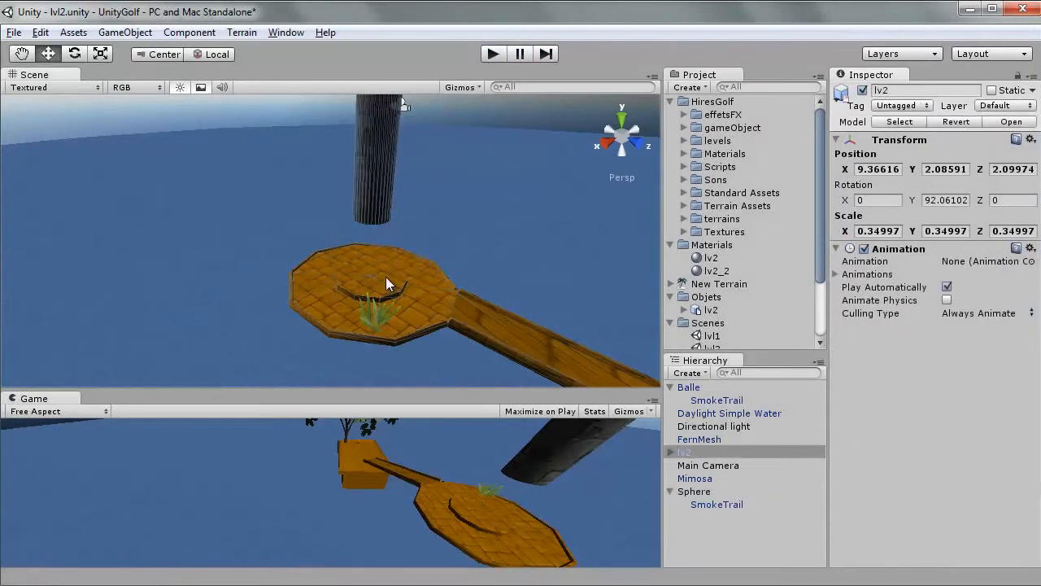
click(385, 276)
alt+drag(385, 277, 540, 300)
click(190, 32)
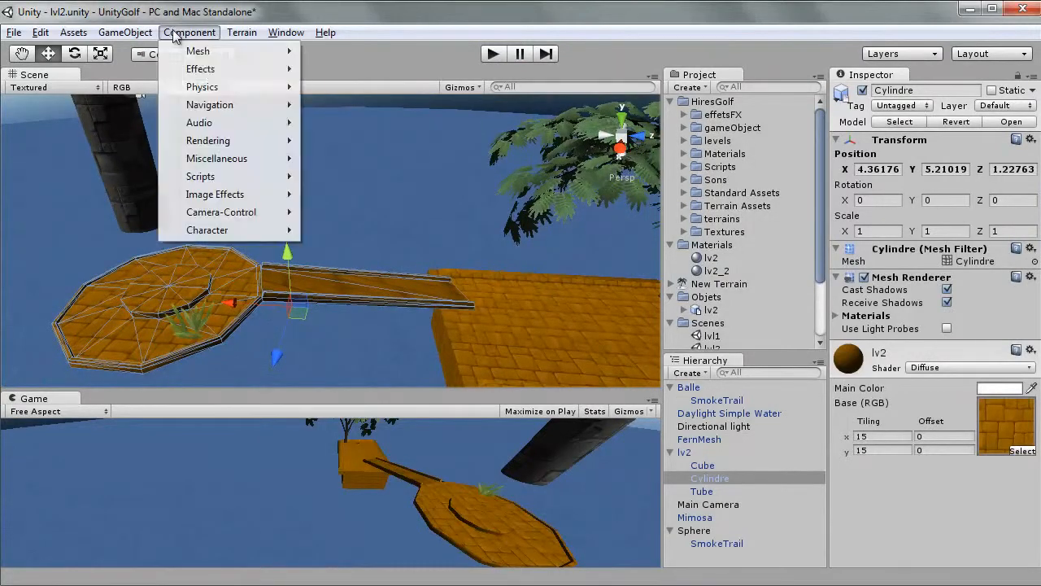
mouse_move(215, 92)
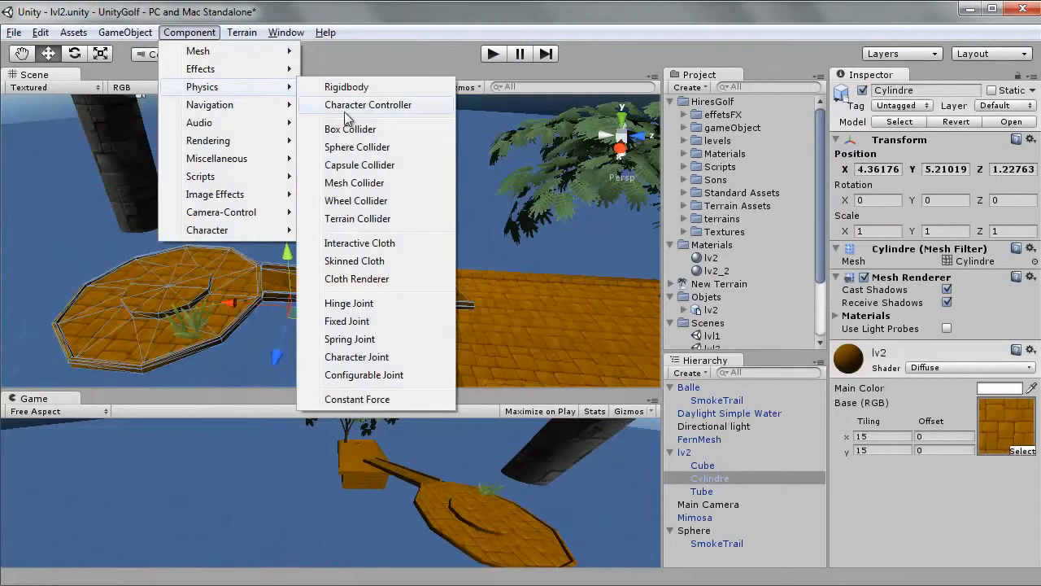
click(354, 183)
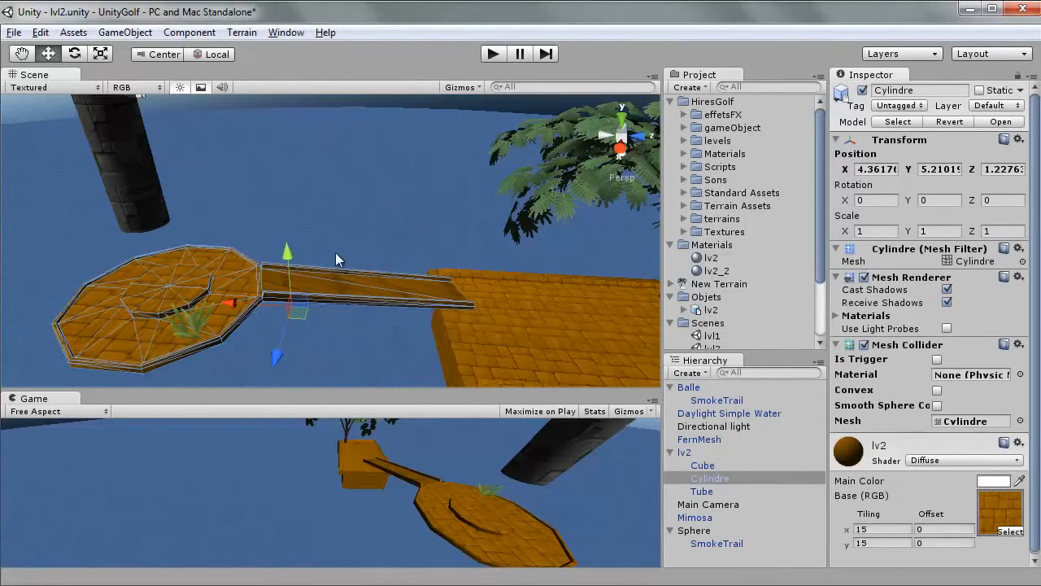
Step: Add a Mesh Collider to Cube, the box platform at the end of the ramp
click(507, 300)
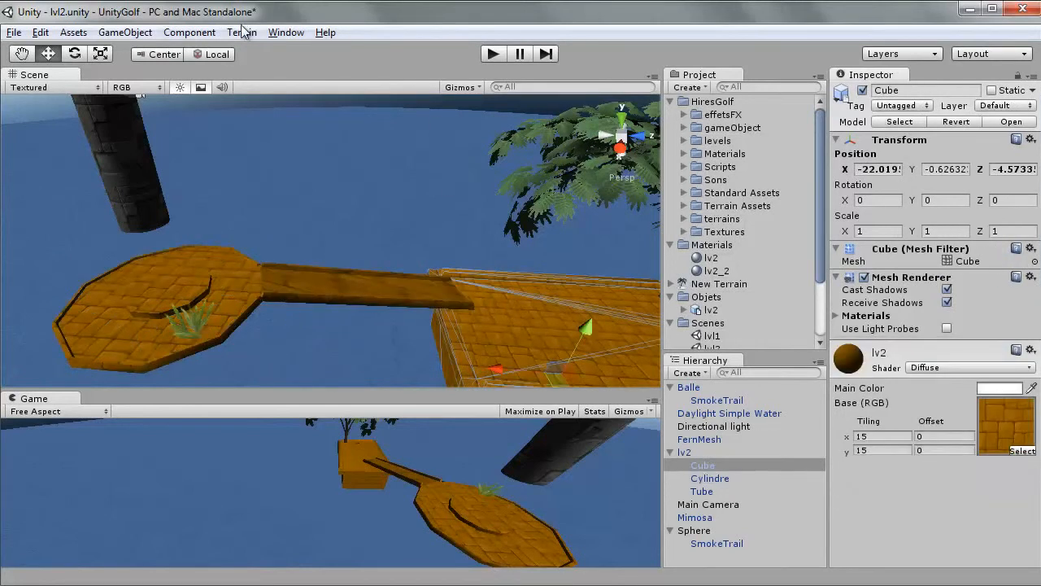
click(189, 33)
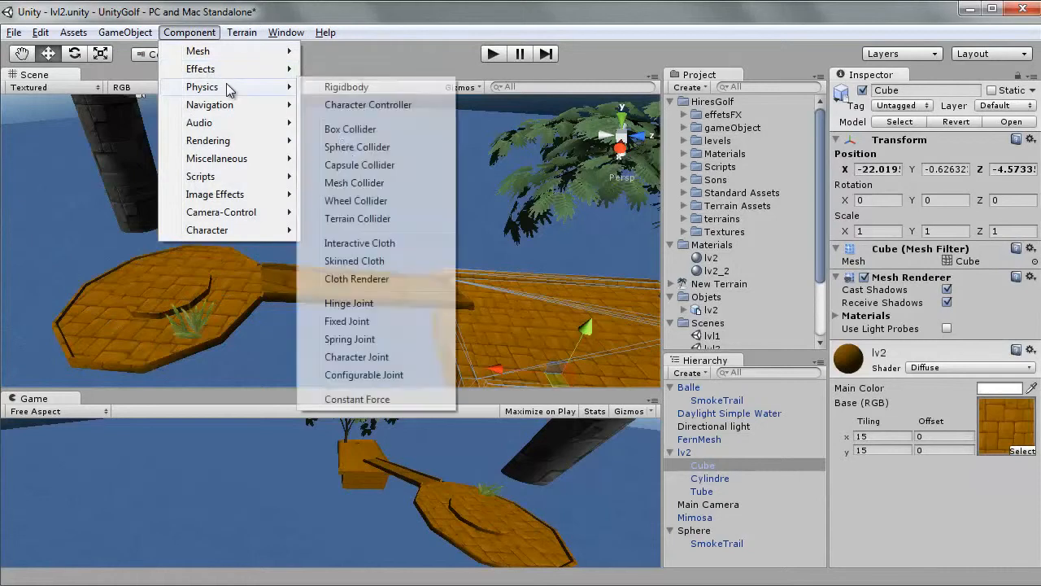
click(355, 183)
Step: Run the scene to test Sphere landing on the platform with its new collider, and stop playback
key(f)
click(494, 55)
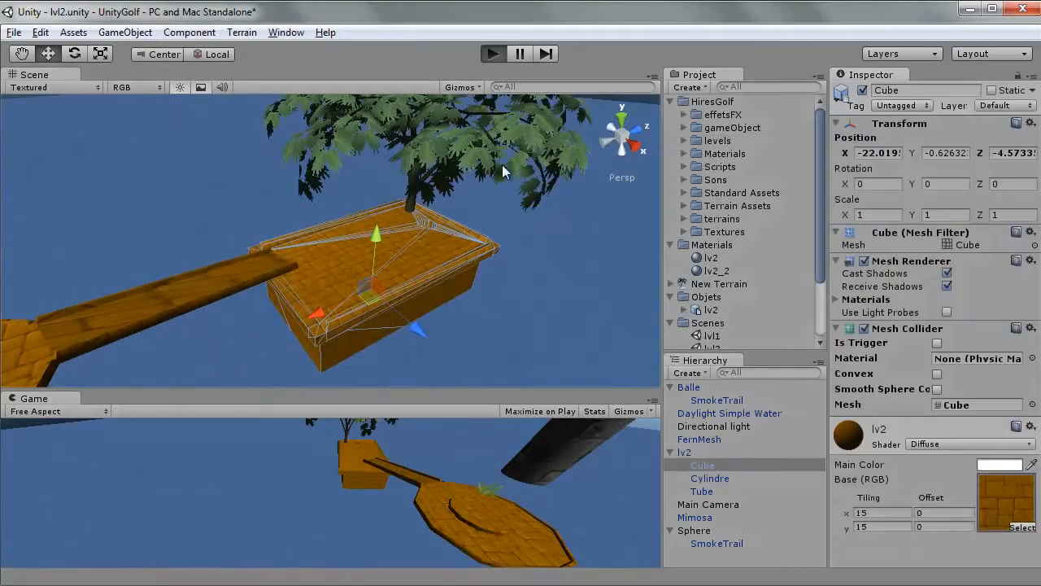
right_drag(392, 189, 56, 196)
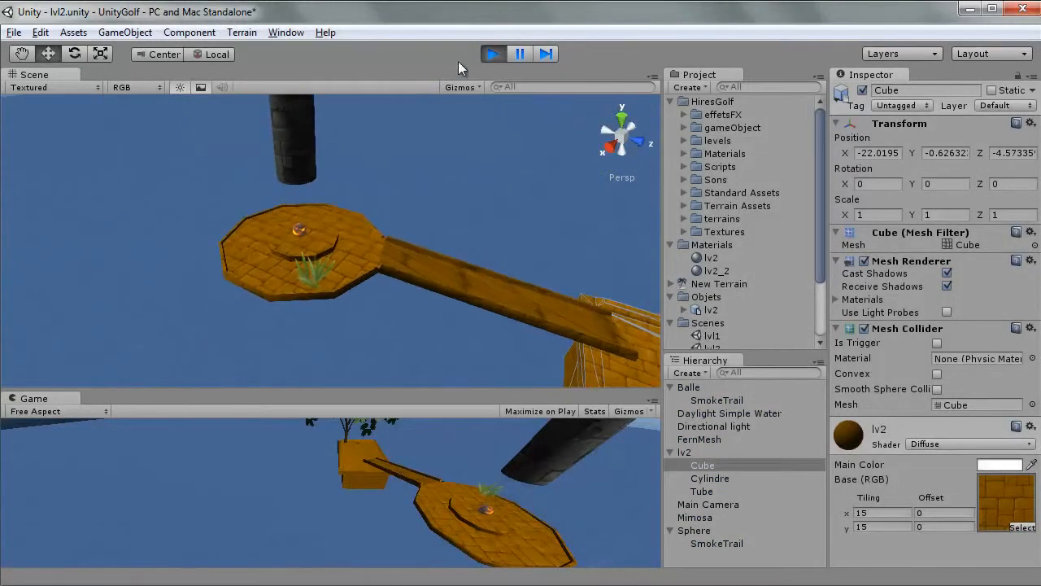
click(492, 55)
Step: Run the scene again, inspect the components of Sphere's SmokeTrail during play, and stop playback
click(492, 55)
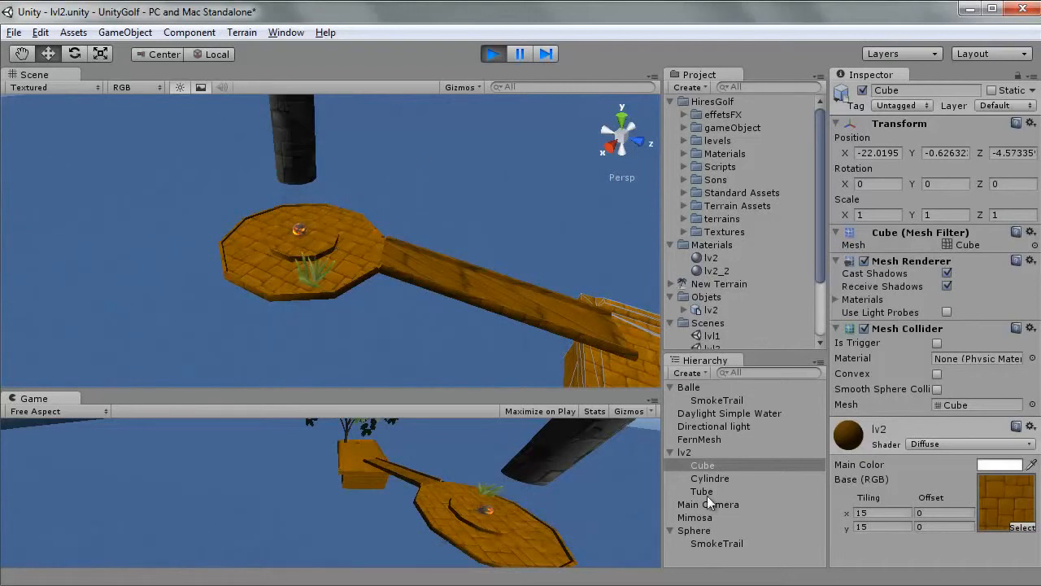
click(695, 538)
right_drag(393, 325, 345, 325)
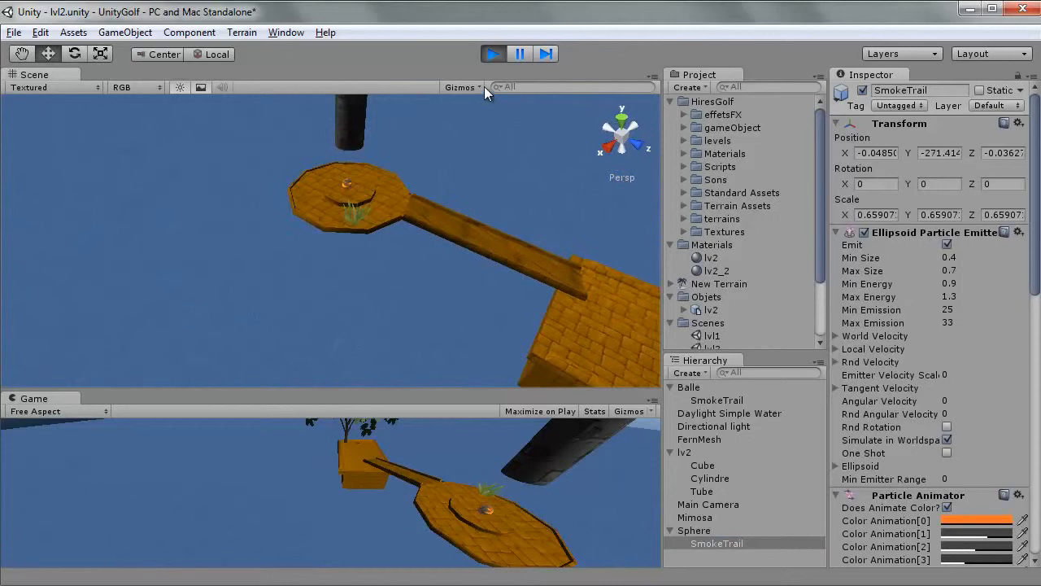
drag(1035, 294, 1029, 518)
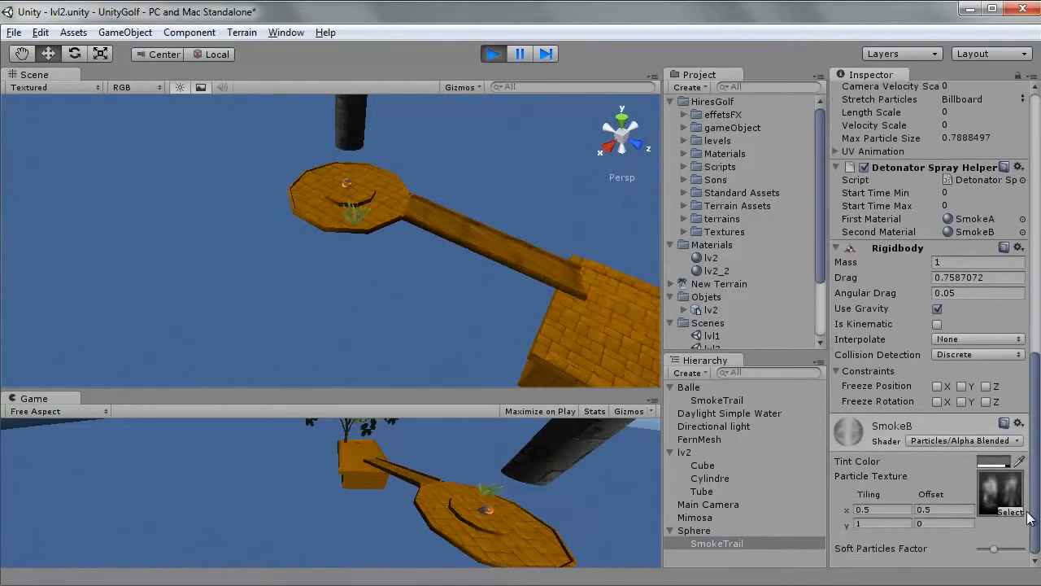
click(493, 53)
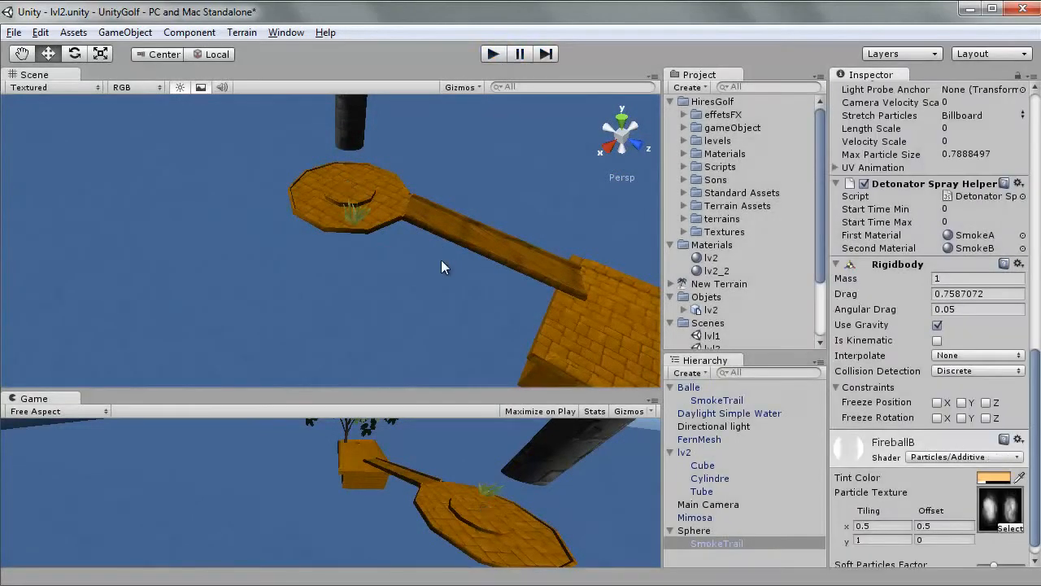
Step: Remove the Rigidbody component from Sphere's SmokeTrail
click(707, 543)
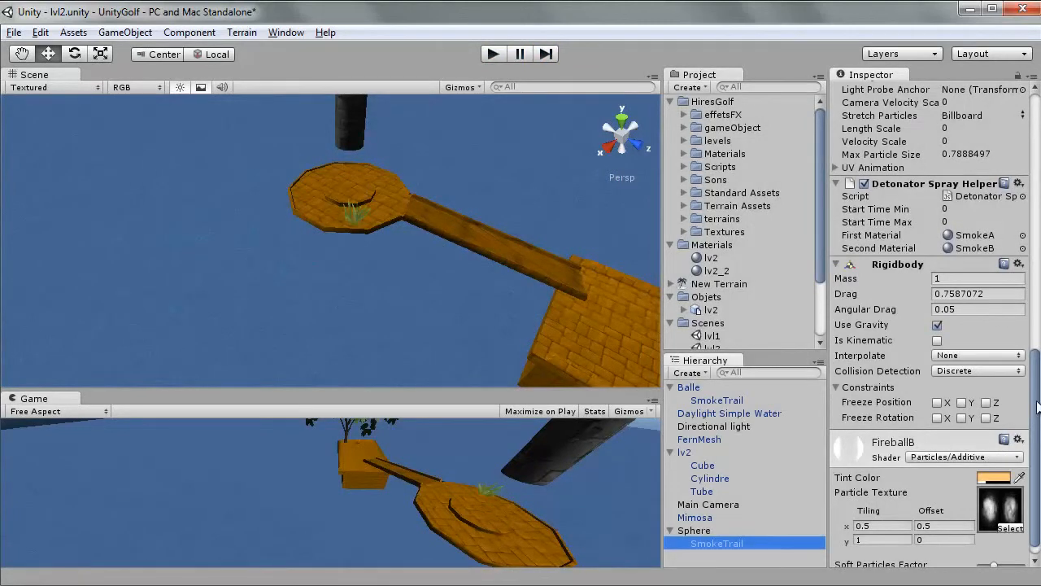
mouse_move(1038, 415)
mouse_down()
mouse_move(1002, 145)
mouse_move(1023, 371)
mouse_move(1006, 411)
mouse_move(995, 409)
mouse_up()
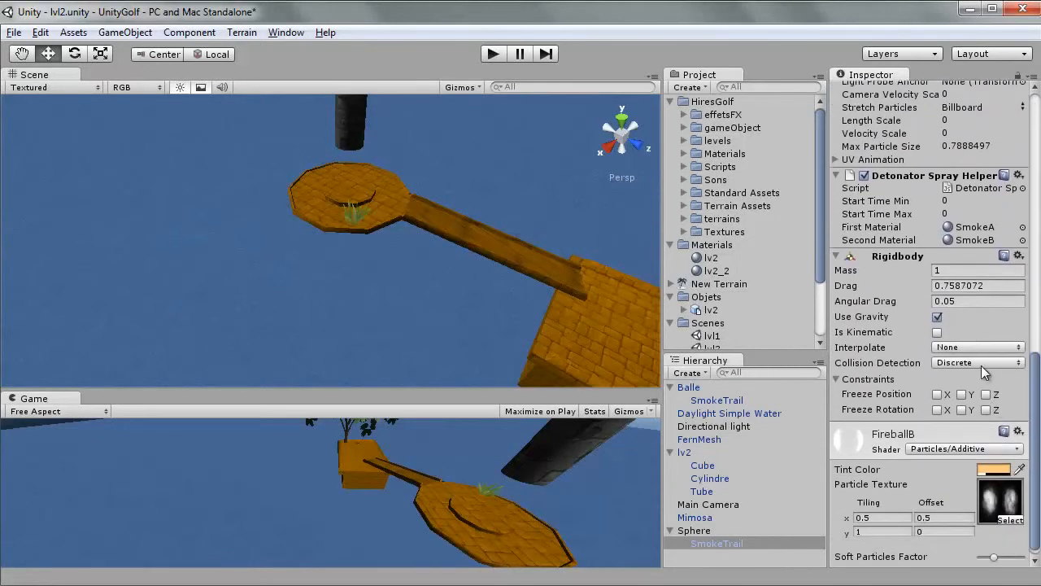
right_click(898, 253)
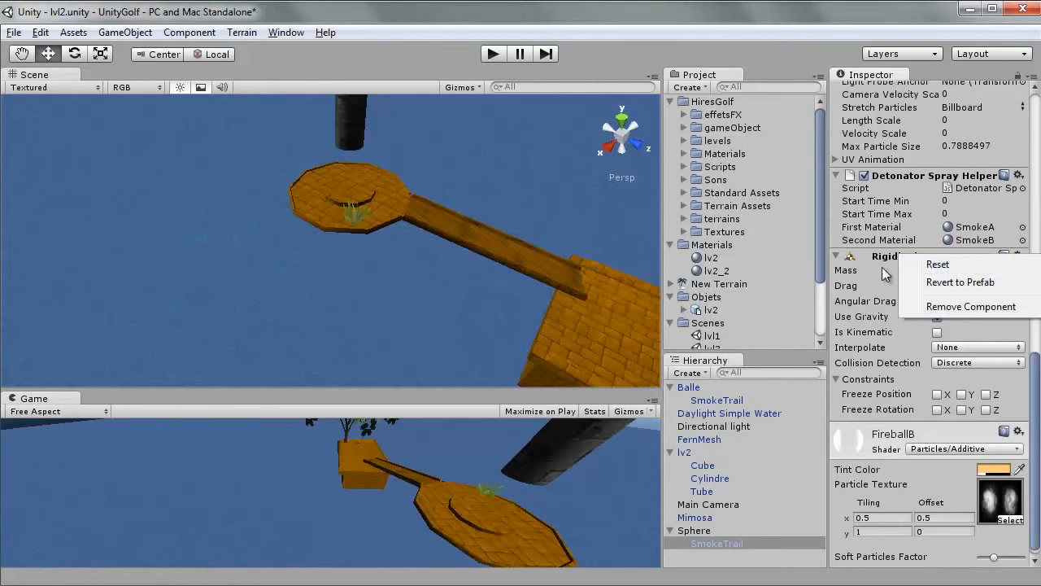
click(704, 557)
click(709, 545)
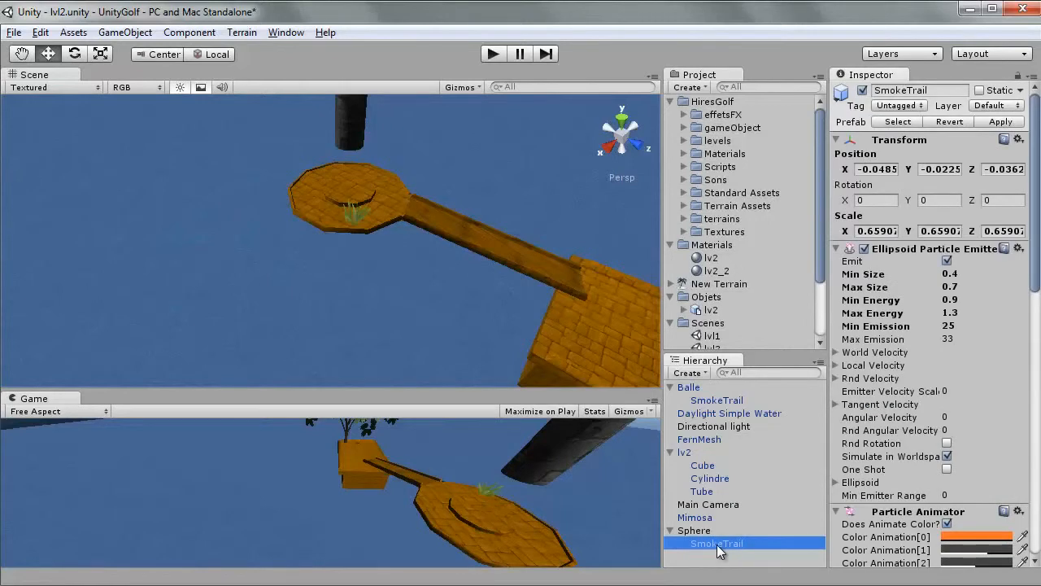
scroll(986, 442, down, 15)
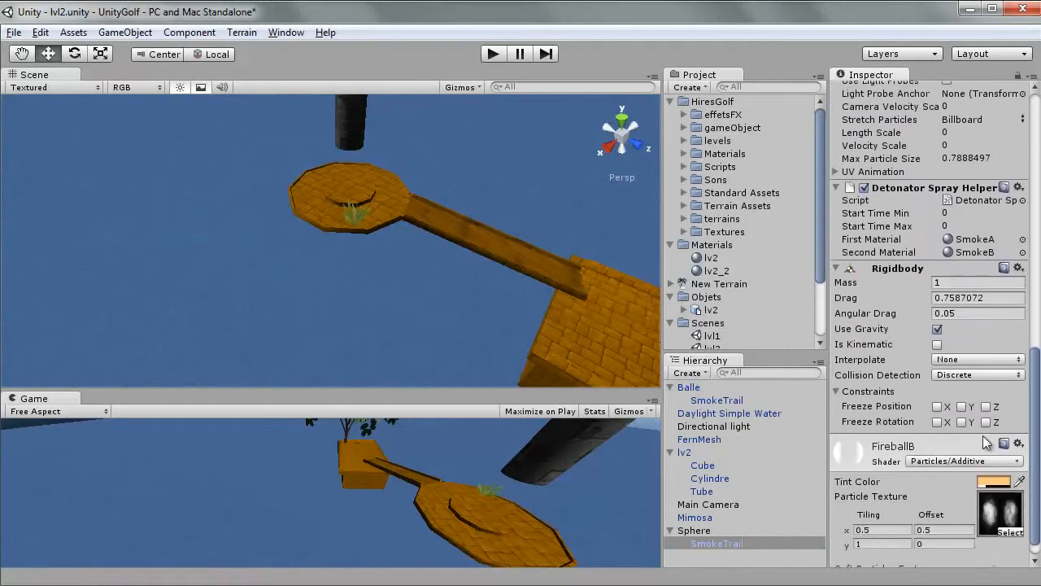
right_click(888, 270)
click(936, 322)
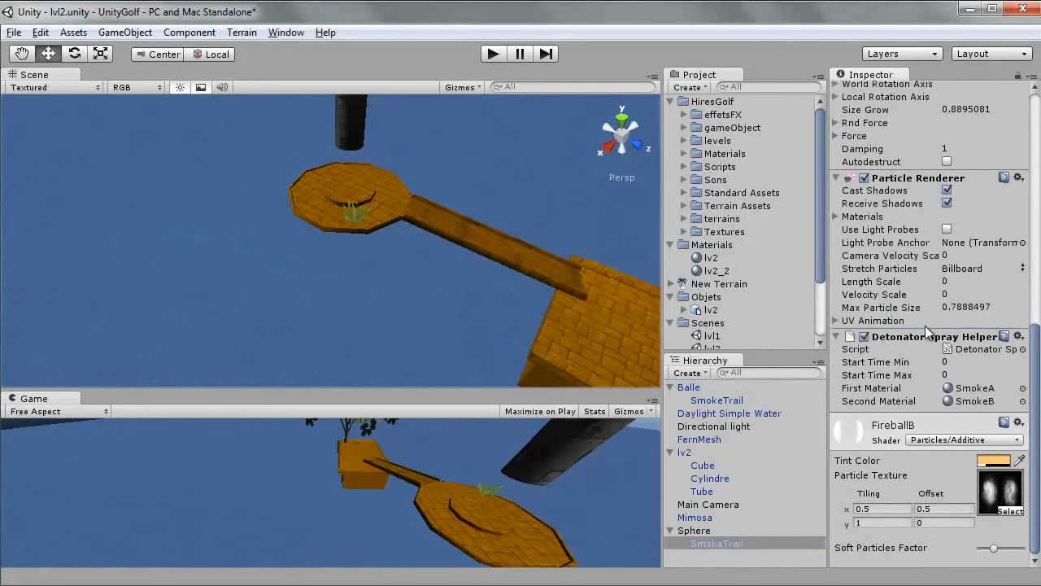
Step: Run the scene, examine Sphere and its smoke trail up close on the platform, and stop playback
click(490, 53)
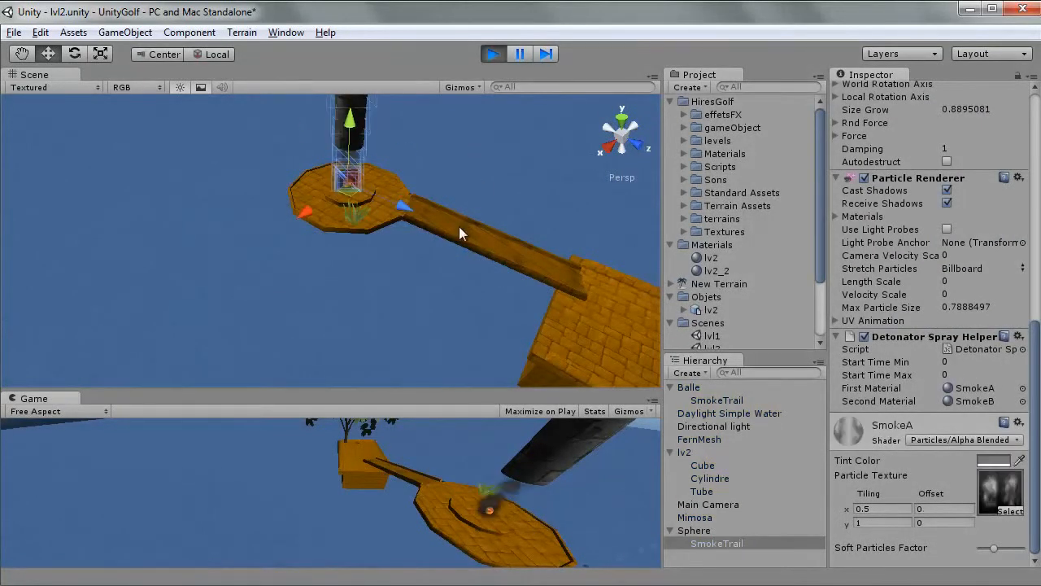
middle_drag(435, 182, 444, 226)
scroll(418, 216, up, 5)
scroll(417, 215, up, 8)
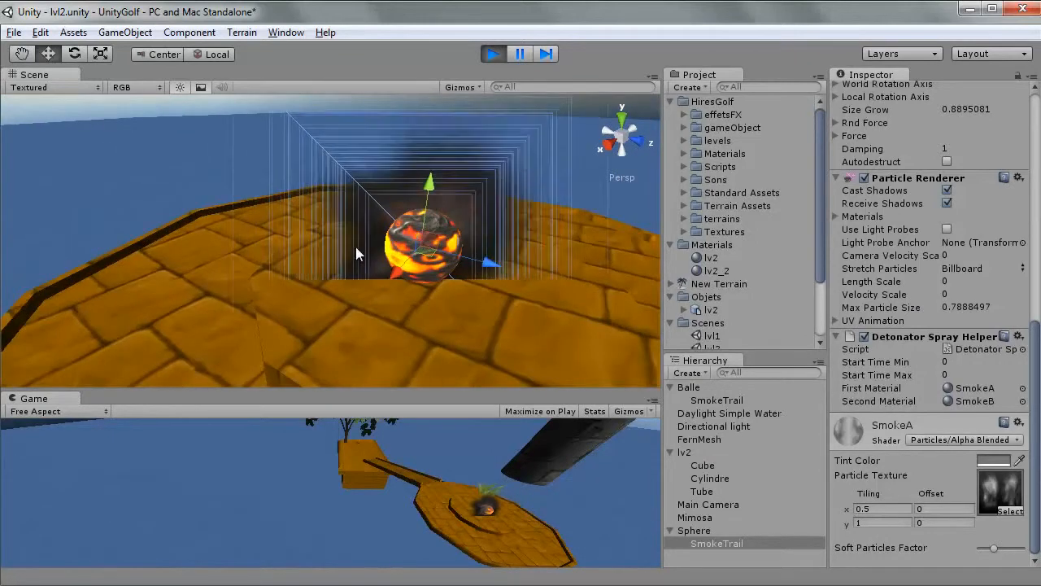
alt+drag(356, 246, 578, 281)
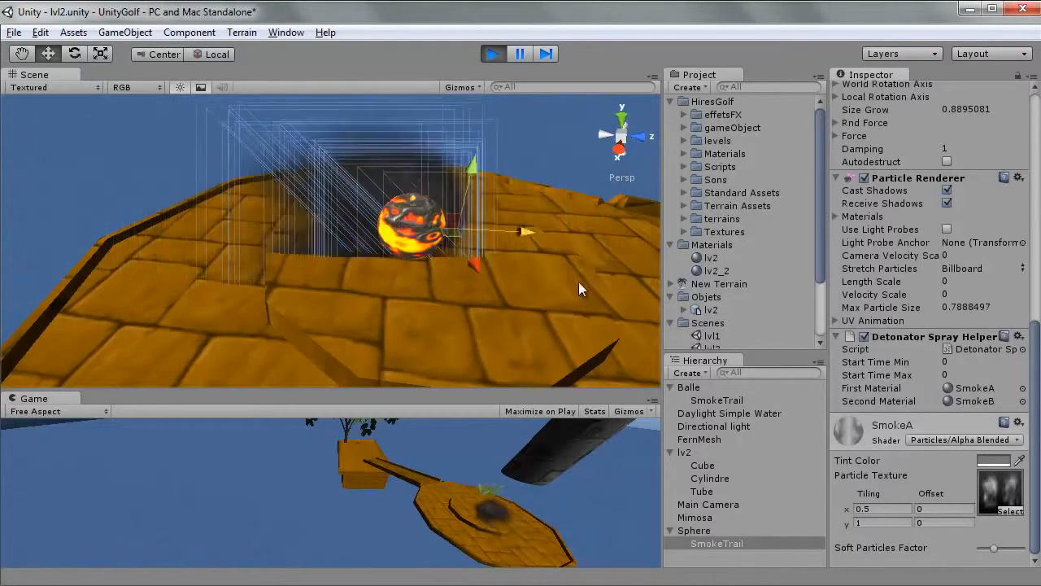
click(492, 53)
Step: Compare both SmokeTrails' particle settings and set Color Animation[0] of Sphere's SmokeTrail to light orange, R 236, G 155, B 107
click(714, 400)
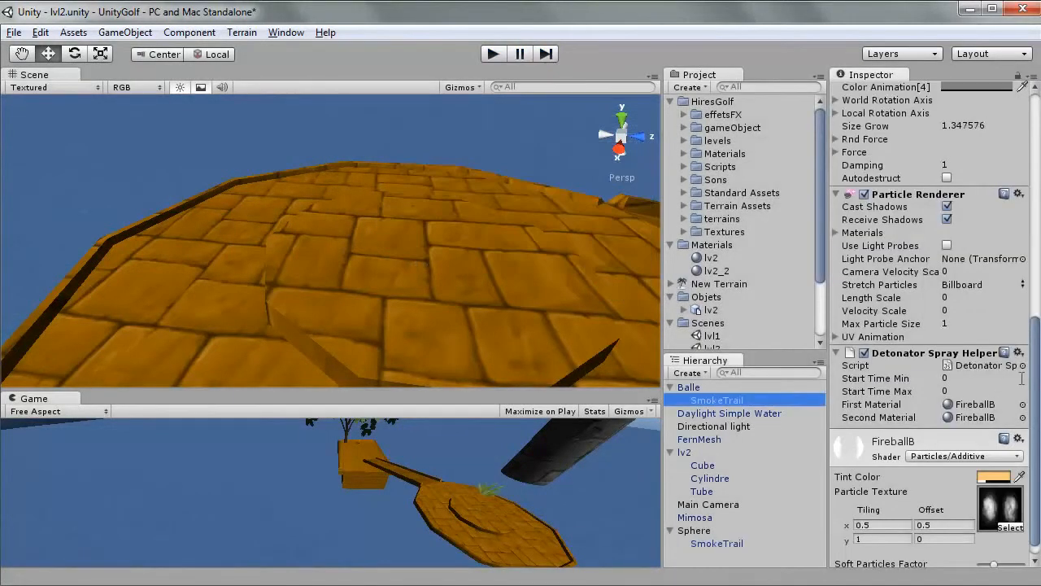
click(717, 543)
scroll(874, 468, up, 5)
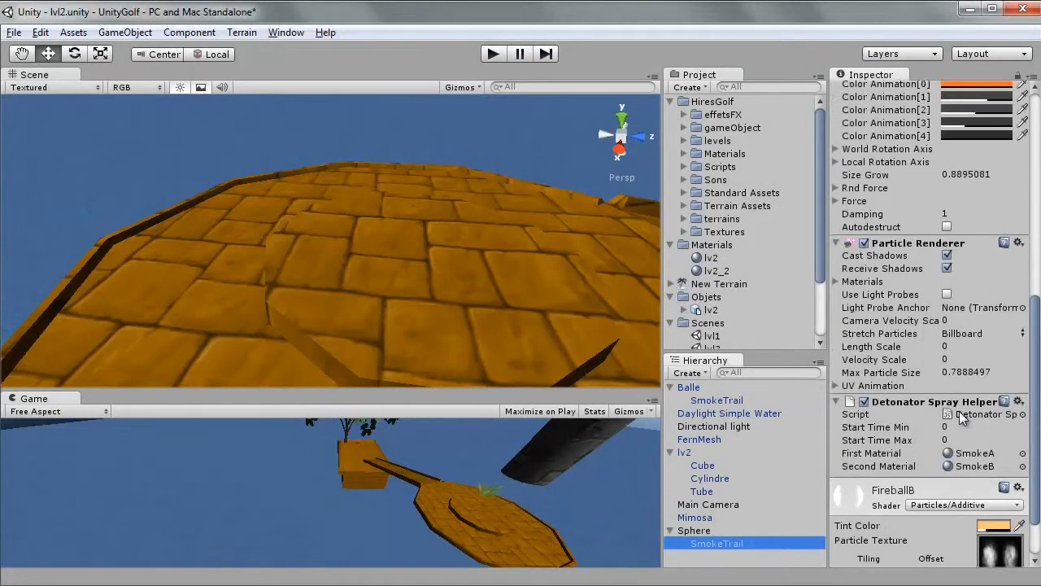
click(720, 402)
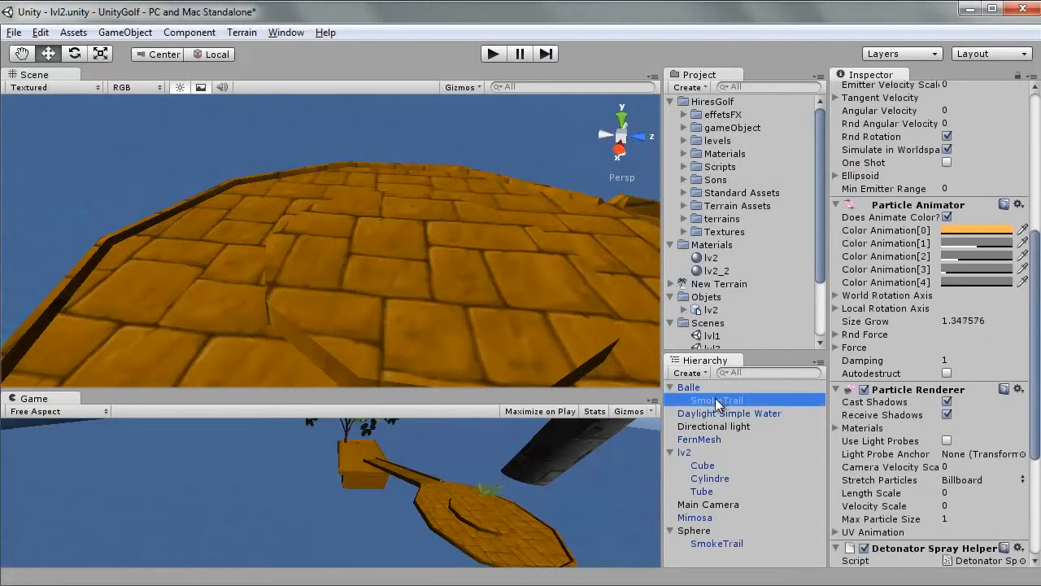
click(711, 545)
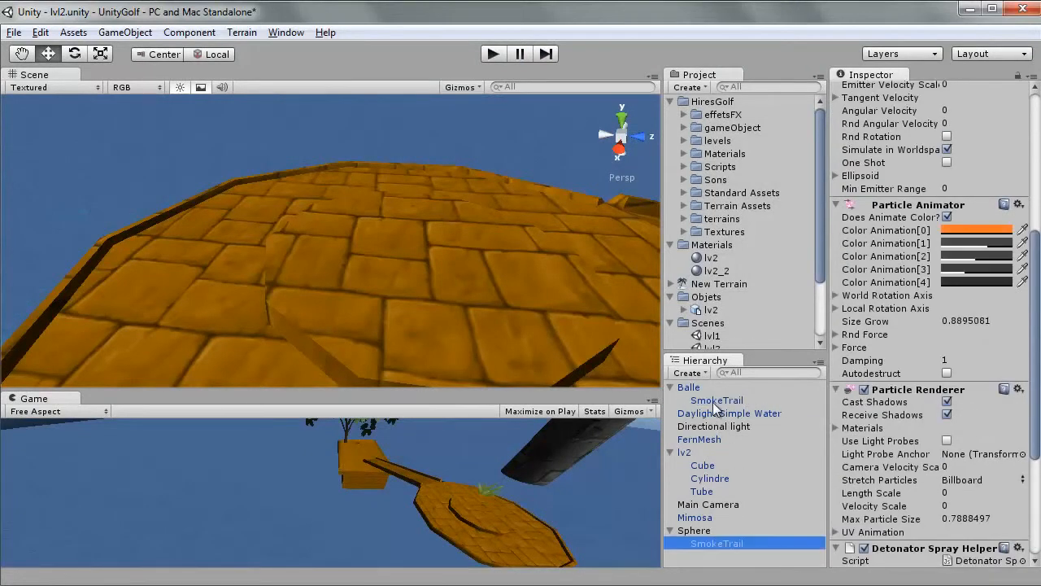
click(716, 401)
click(735, 546)
click(966, 228)
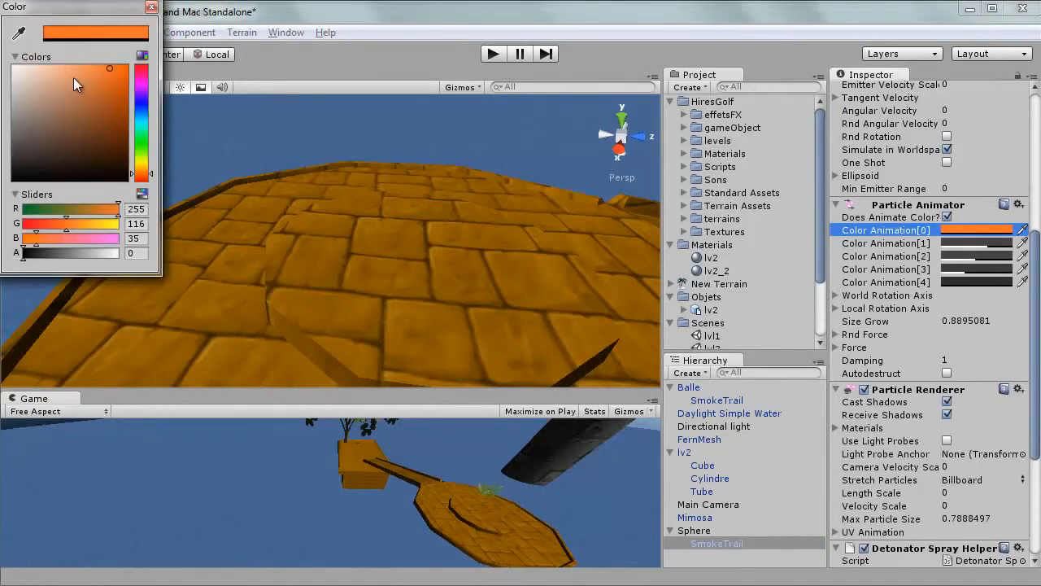
click(74, 77)
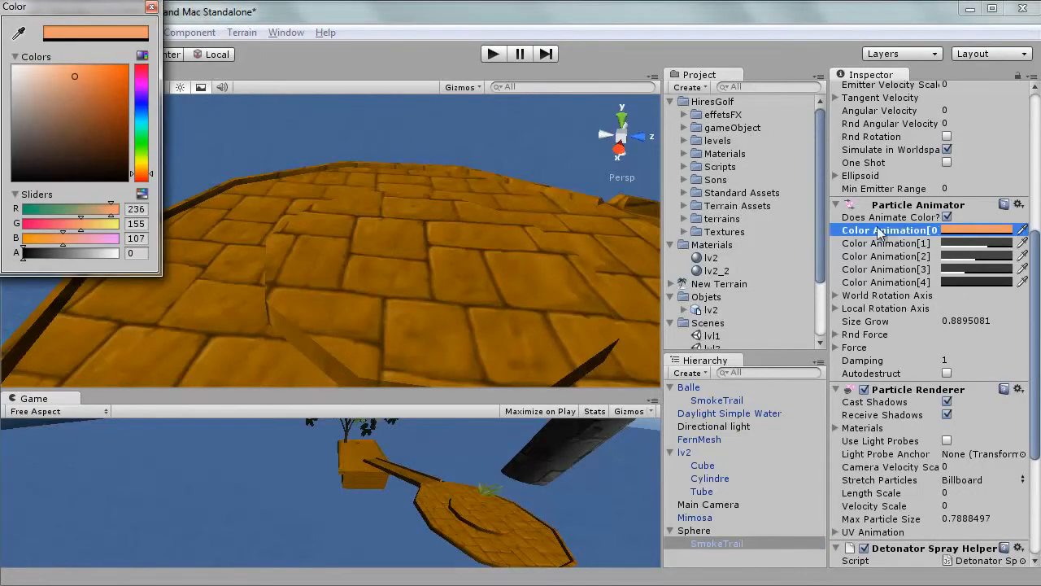
Step: Set Color Animation[1] through [4] of Sphere's SmokeTrail to neutral greys with RGB levels 116, 135, 108 and 116 respectively
click(956, 244)
click(12, 142)
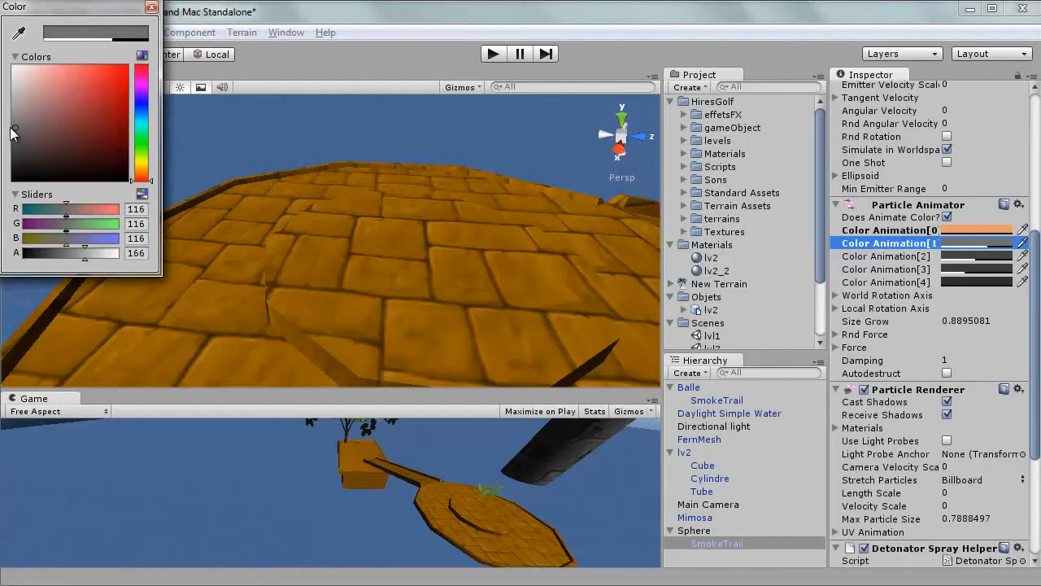
click(963, 257)
click(14, 120)
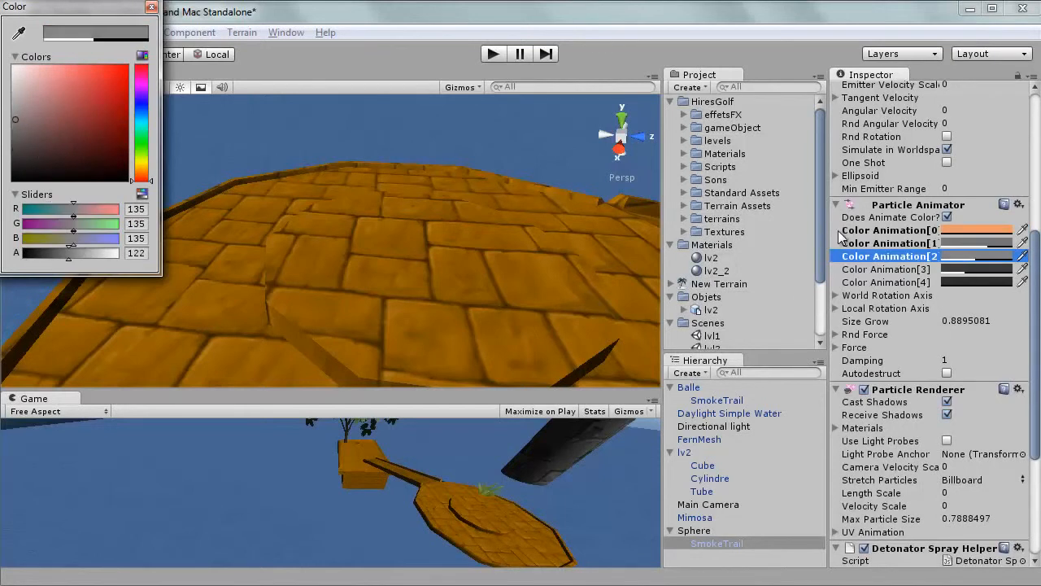
click(972, 269)
click(14, 131)
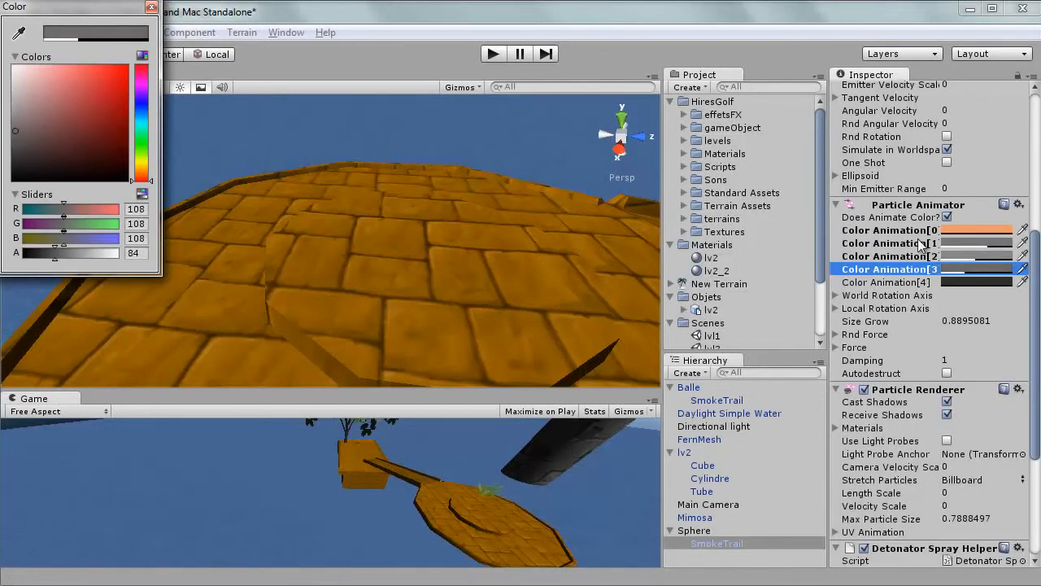
click(968, 282)
click(14, 127)
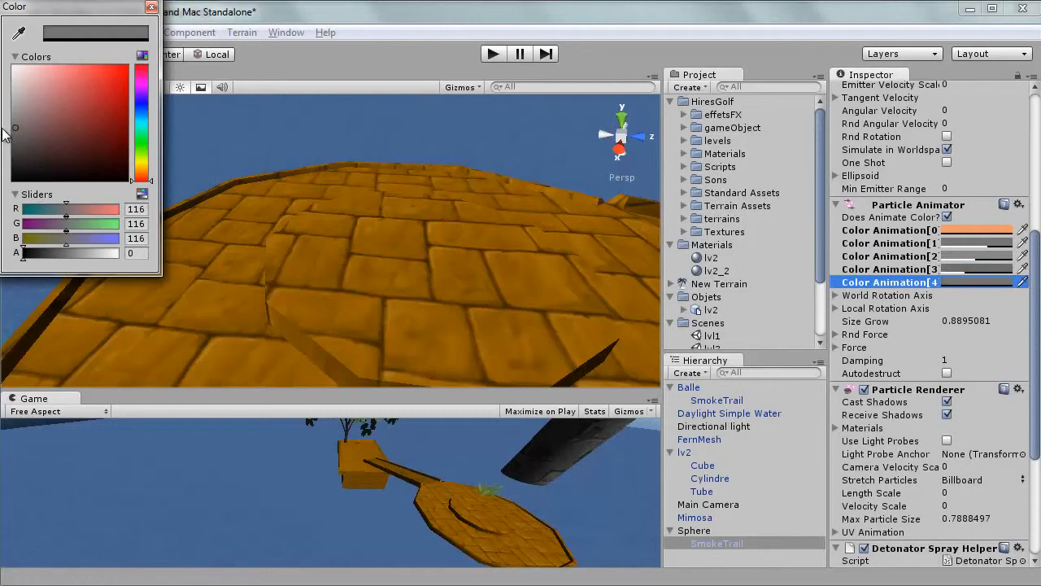
click(151, 7)
Step: Run the scene, examine the recoloured smoke around Sphere from another angle, and stop playback
click(488, 58)
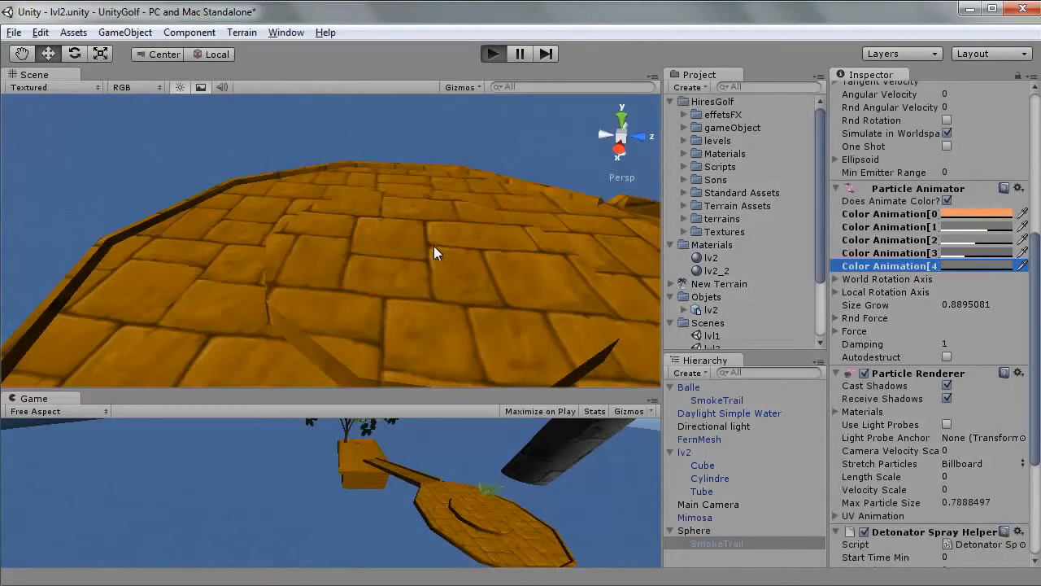
mouse_move(433, 246)
alt+mouse_down()
mouse_move(459, 256)
mouse_move(476, 240)
alt+mouse_up()
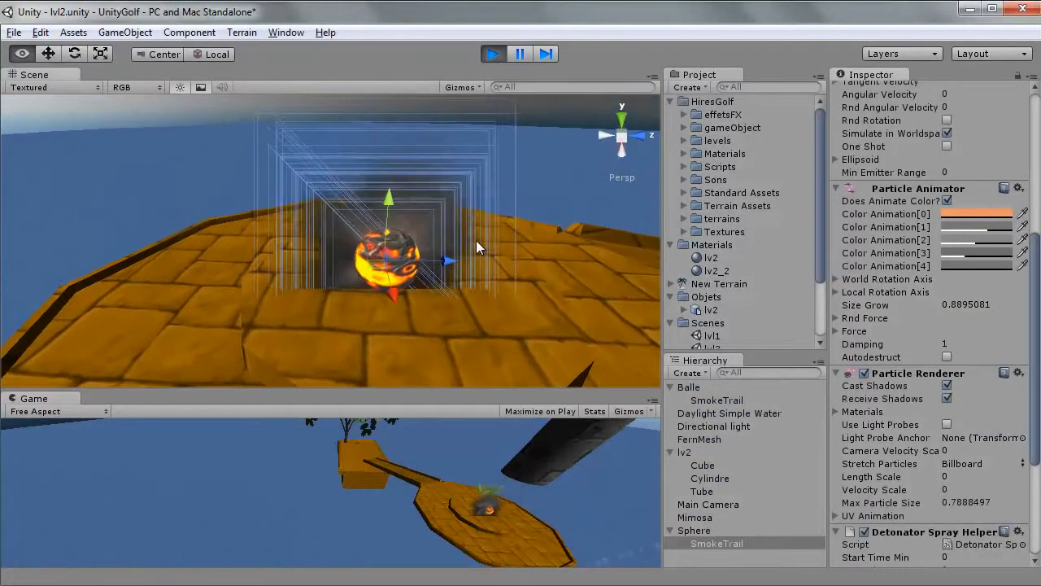
click(493, 54)
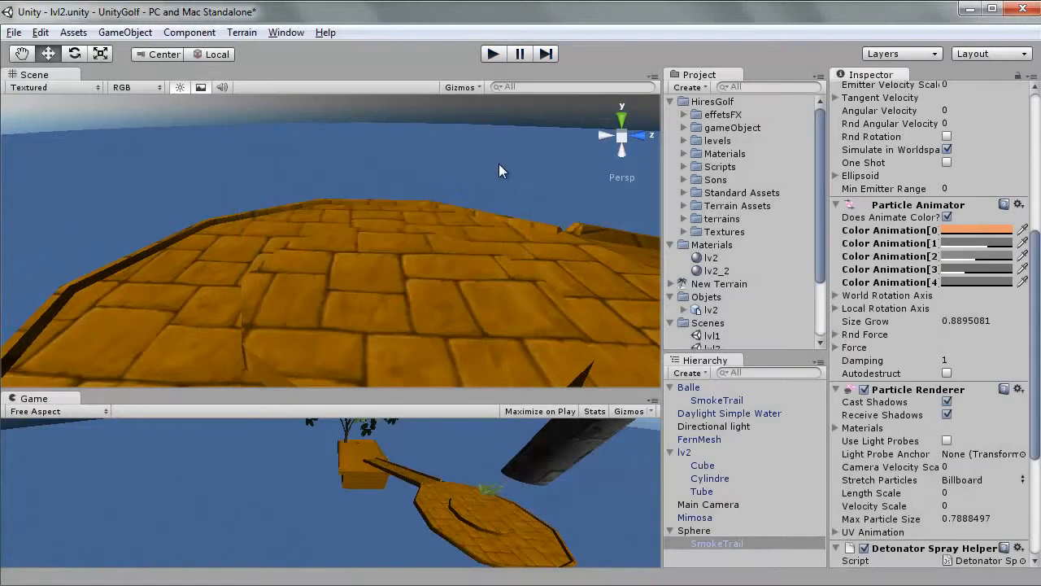
Step: Compare the particle settings of both SmokeTrails and enable Rnd Rotation on Sphere's SmokeTrail
click(715, 401)
click(706, 542)
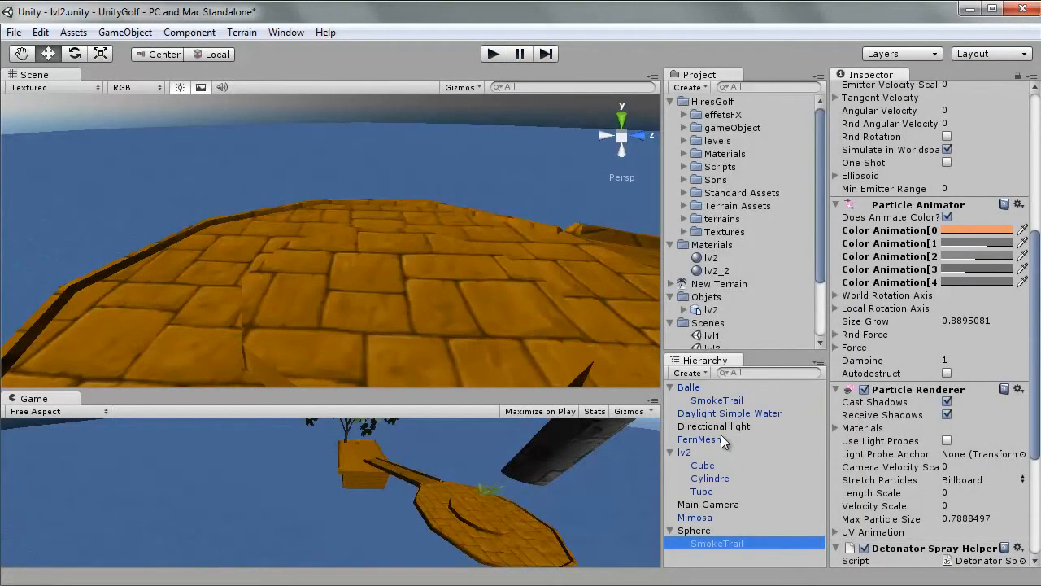
click(706, 401)
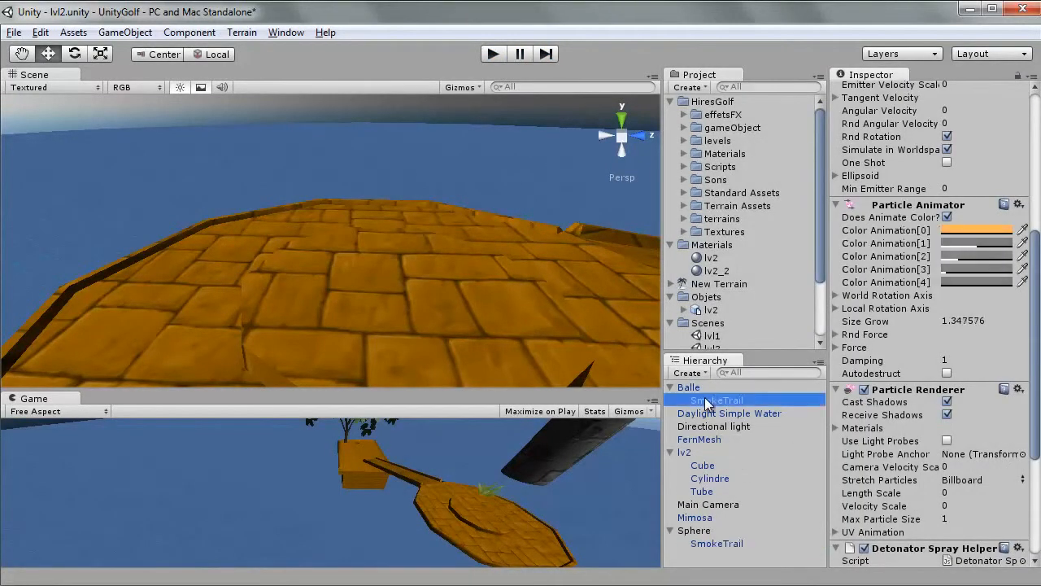
click(706, 547)
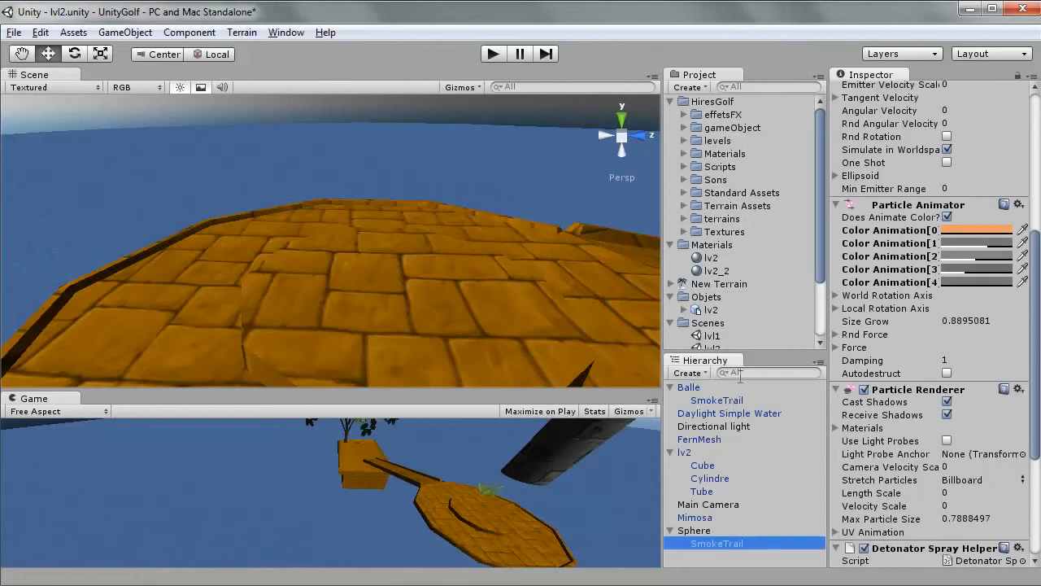
click(946, 137)
Step: Match the particle size of Sphere's SmokeTrail to Balle's by setting Min Size to 0.2 and Max Size to 0.6
scroll(944, 139, up, 3)
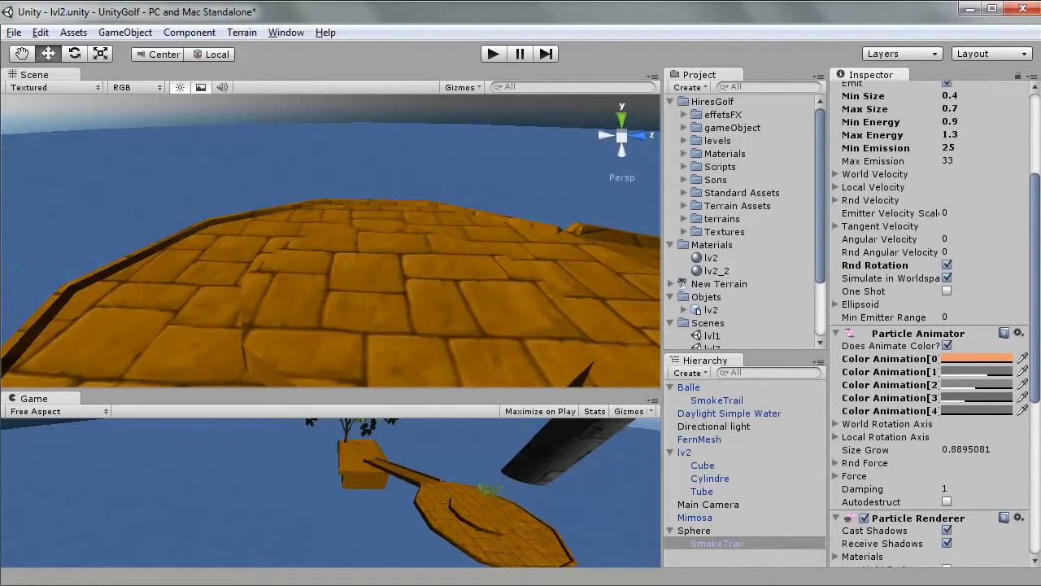
scroll(944, 139, up, 2)
click(713, 402)
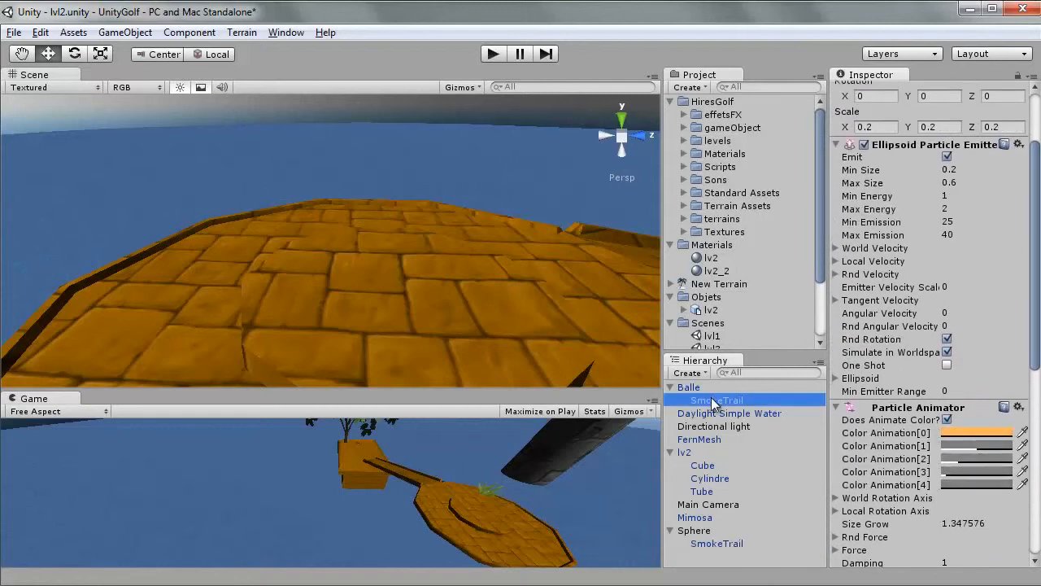
click(736, 545)
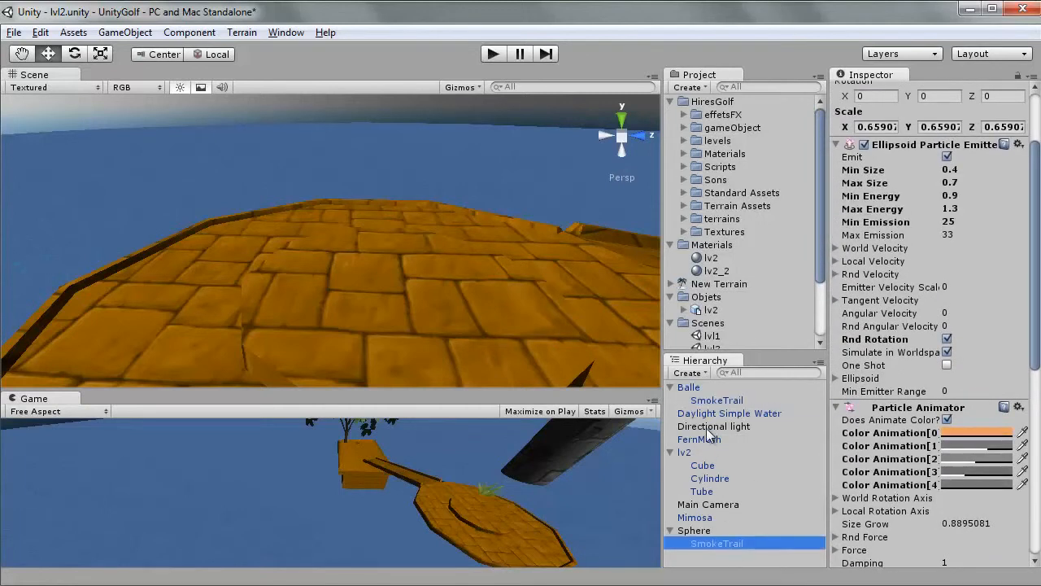
click(711, 401)
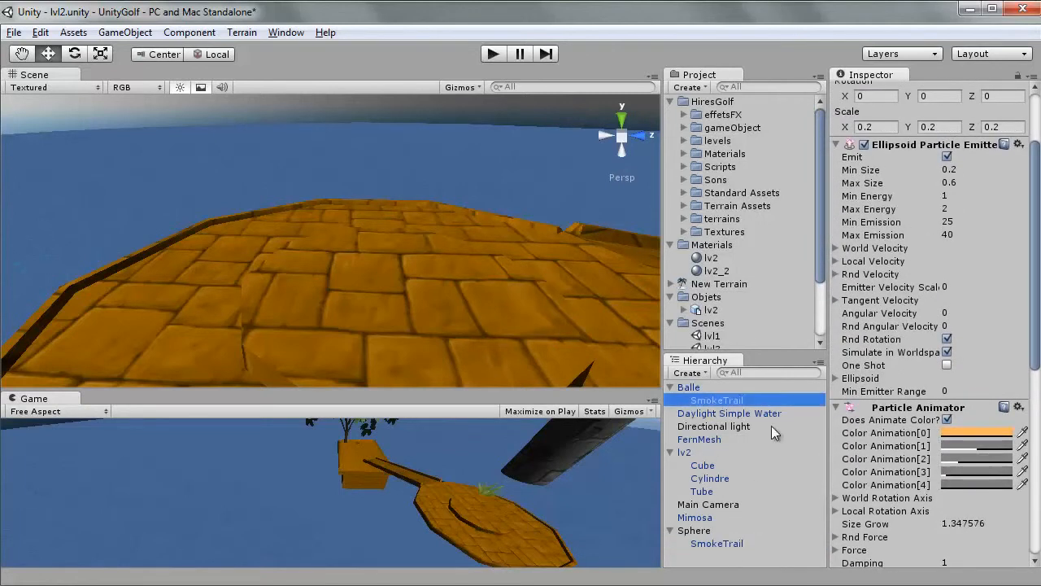
click(710, 545)
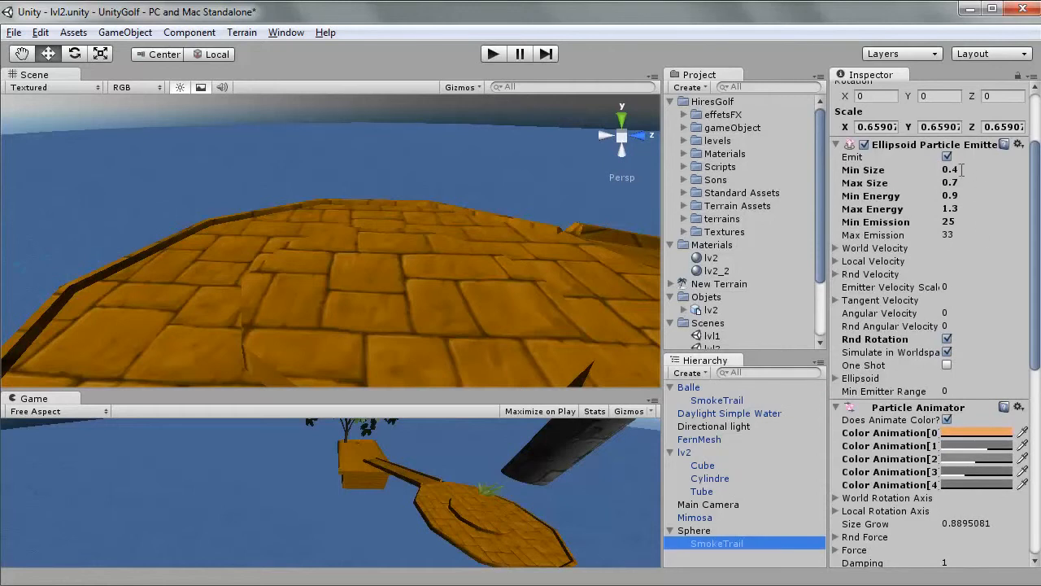
click(962, 169)
text(.2)
click(963, 182)
text(.6)
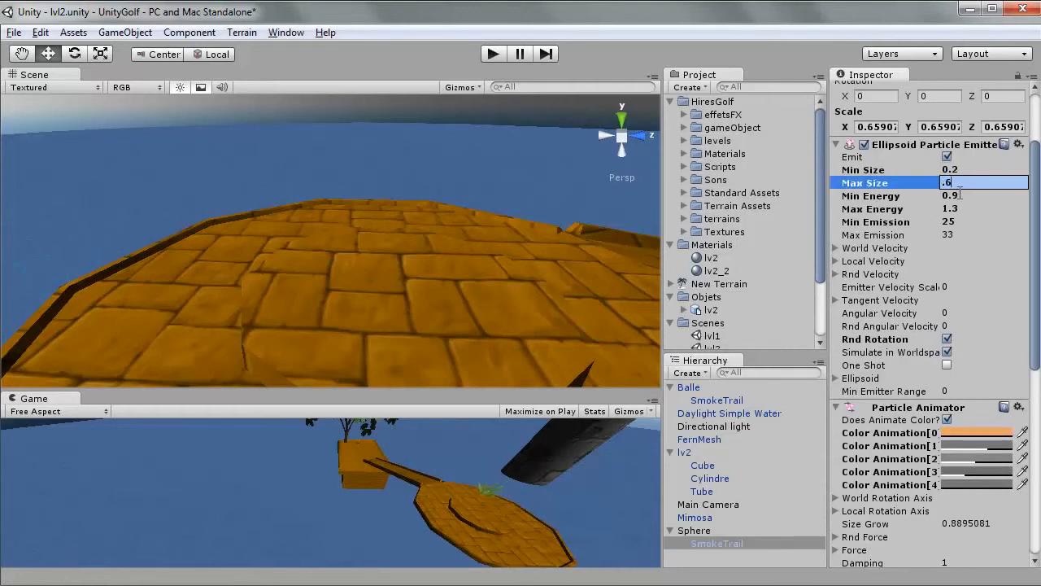
Step: Set Min Energy to 1, Max Energy to 2 and Max Emission to 40 on Sphere's SmokeTrail, as on Balle's
click(961, 199)
text(1)
click(963, 209)
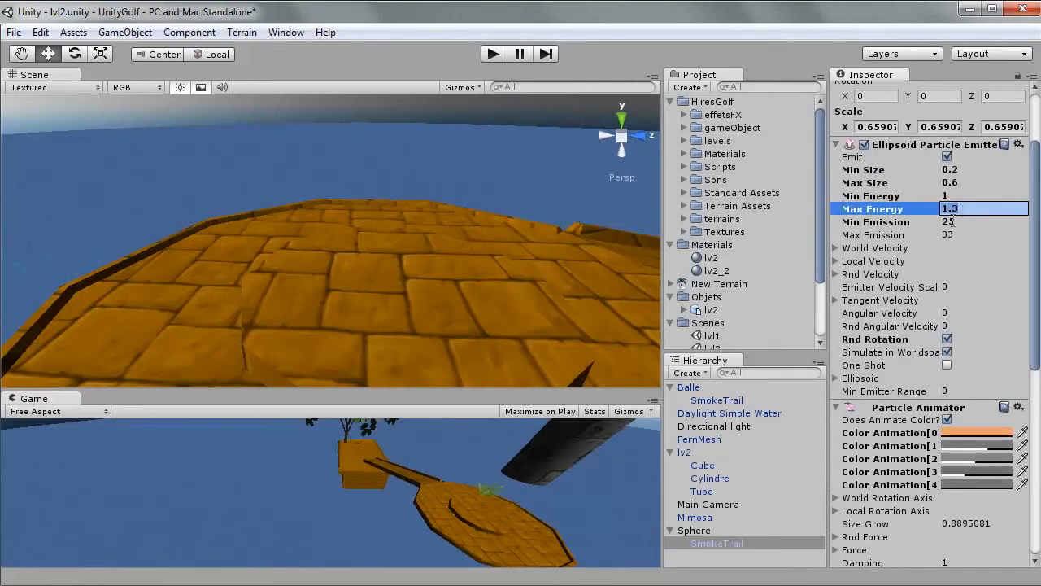
text(2)
click(700, 400)
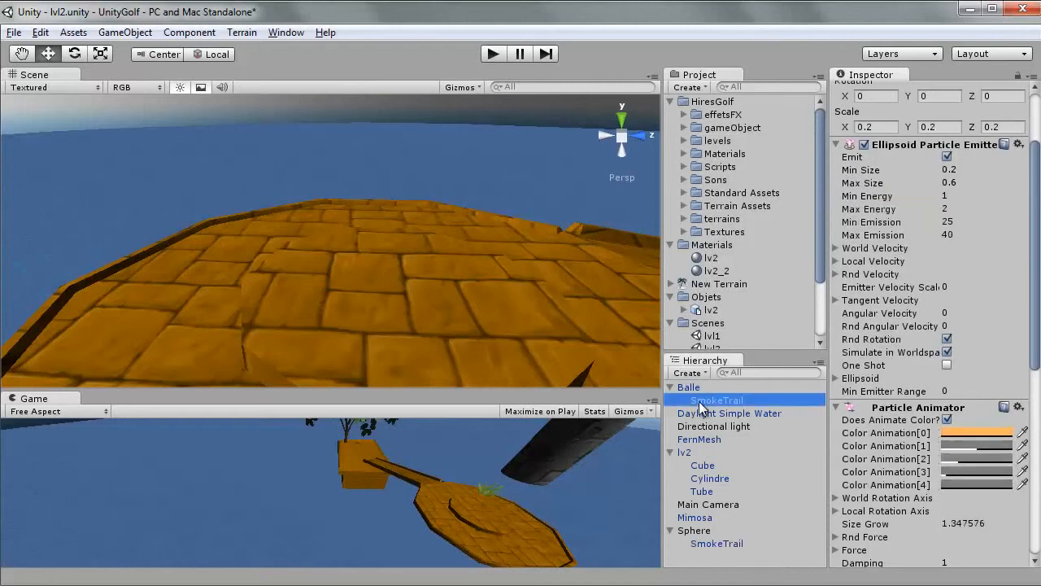
click(715, 543)
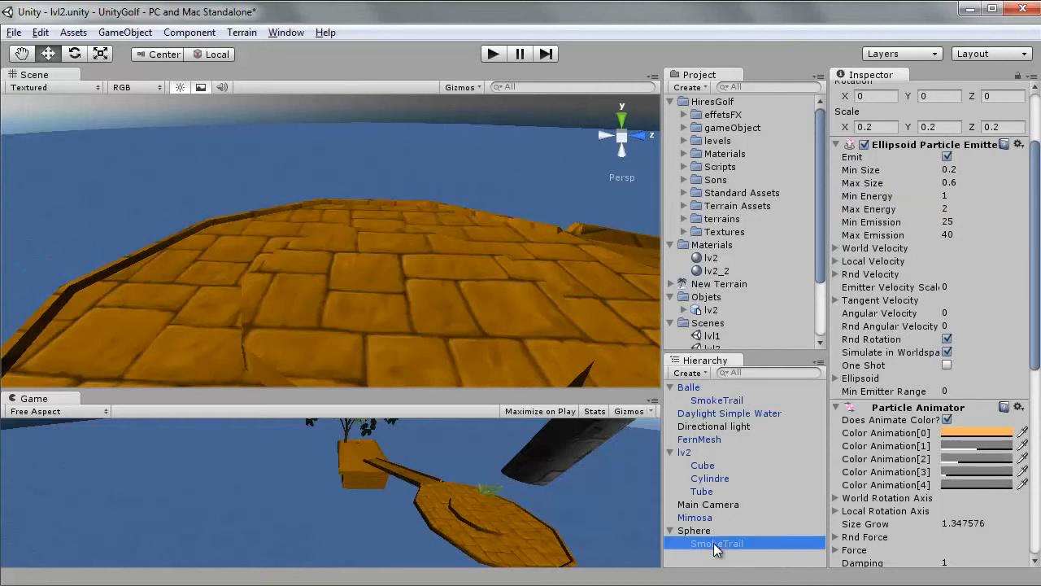
click(961, 237)
text(40)
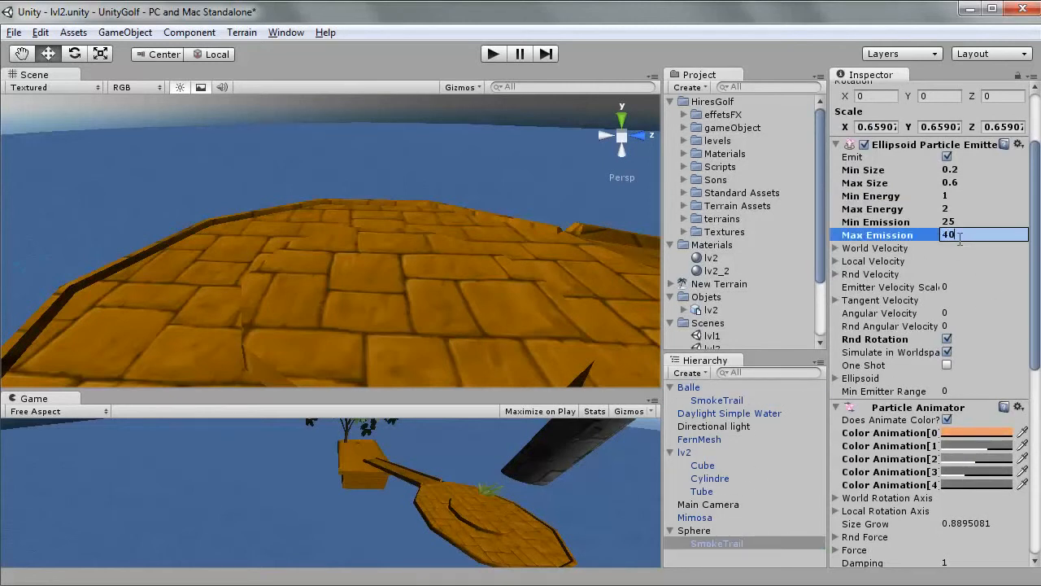
Step: Check the transform of Balle's SmokeTrail and set the scale of Sphere's SmokeTrail to 0.5 on all axes
drag(1029, 278, 1031, 247)
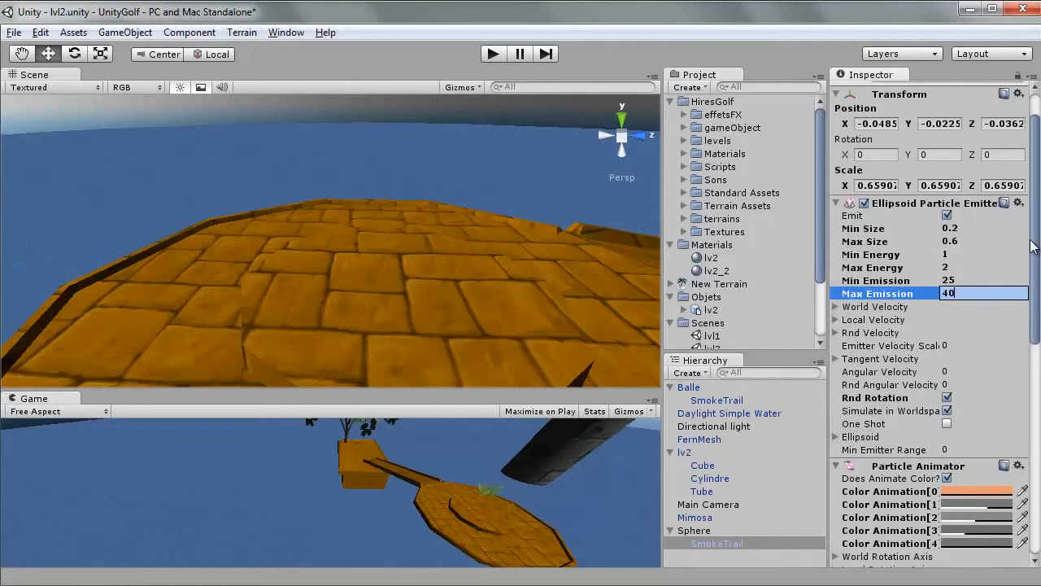
click(707, 401)
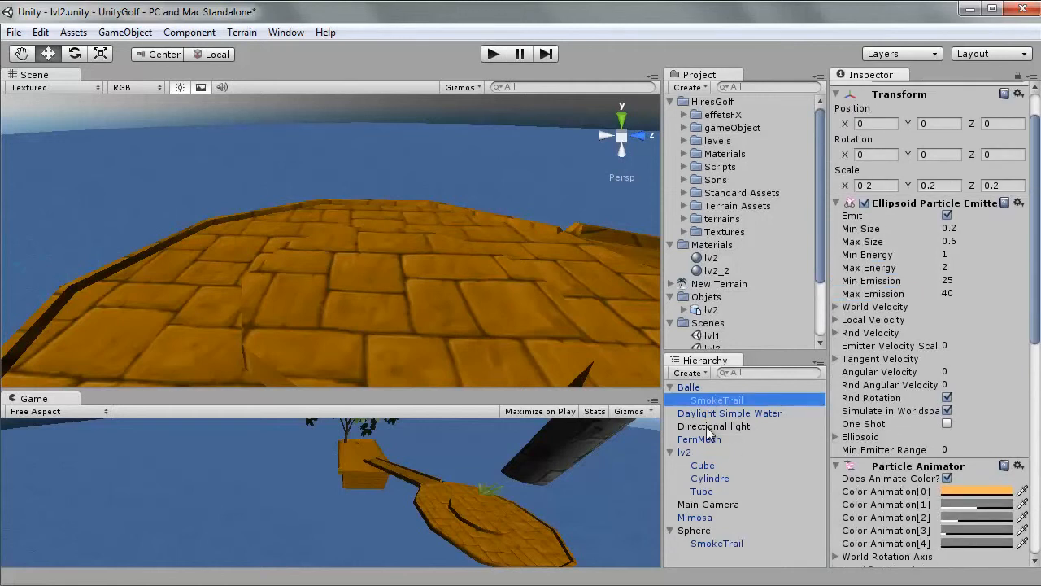
click(706, 543)
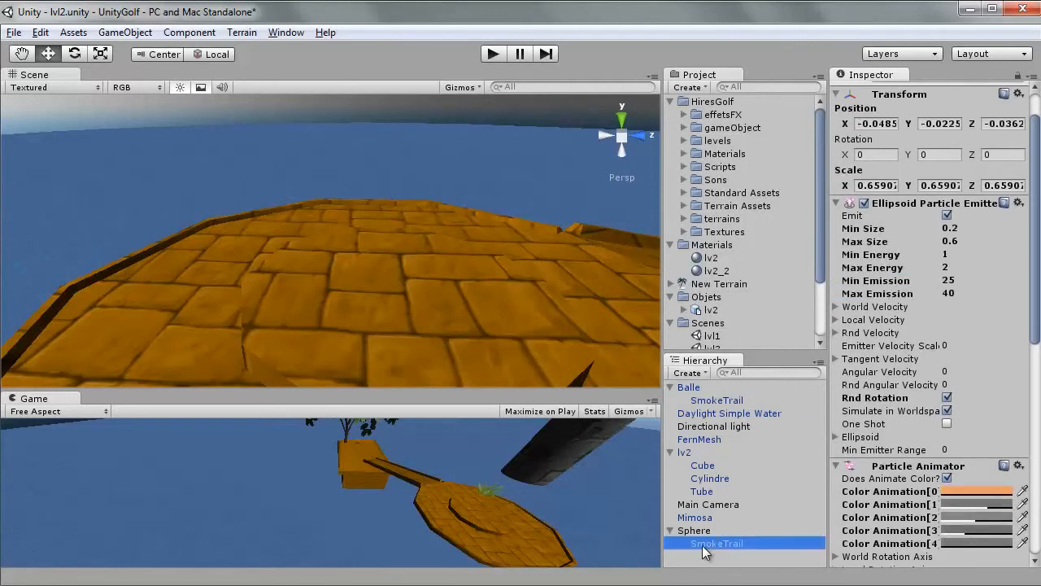
click(890, 187)
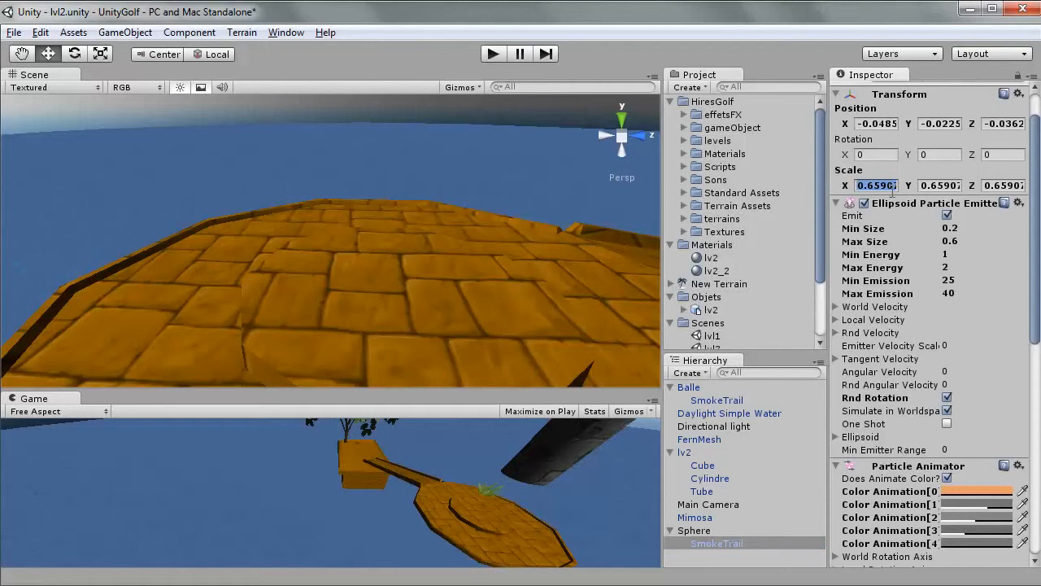
text(0.5)
key(Tab)
text(0.5)
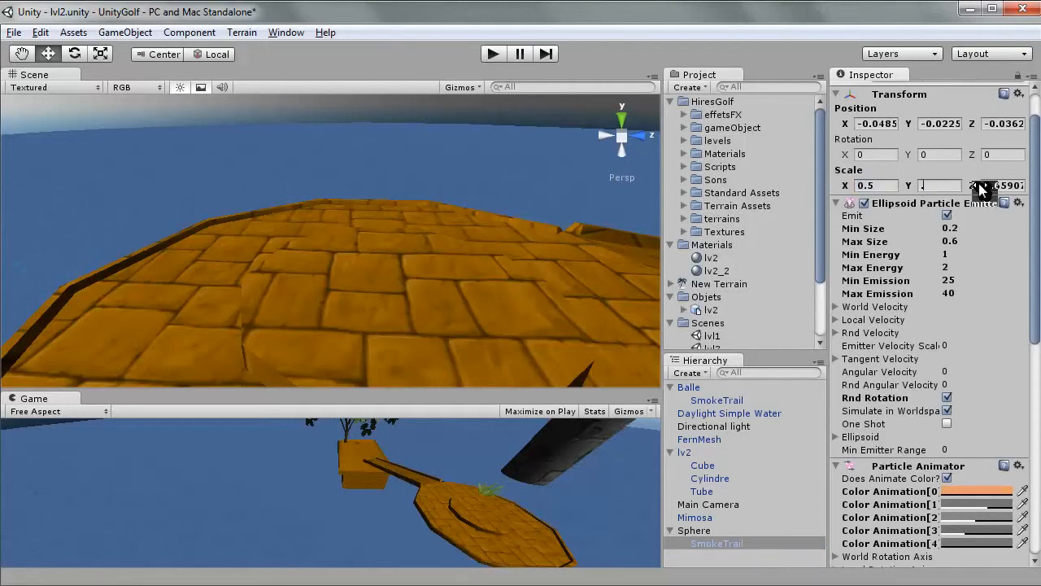
key(Tab)
text(.5)
Step: Reset the position of Sphere's SmokeTrail to 0, 0, 0, as on Balle's SmokeTrail
click(721, 402)
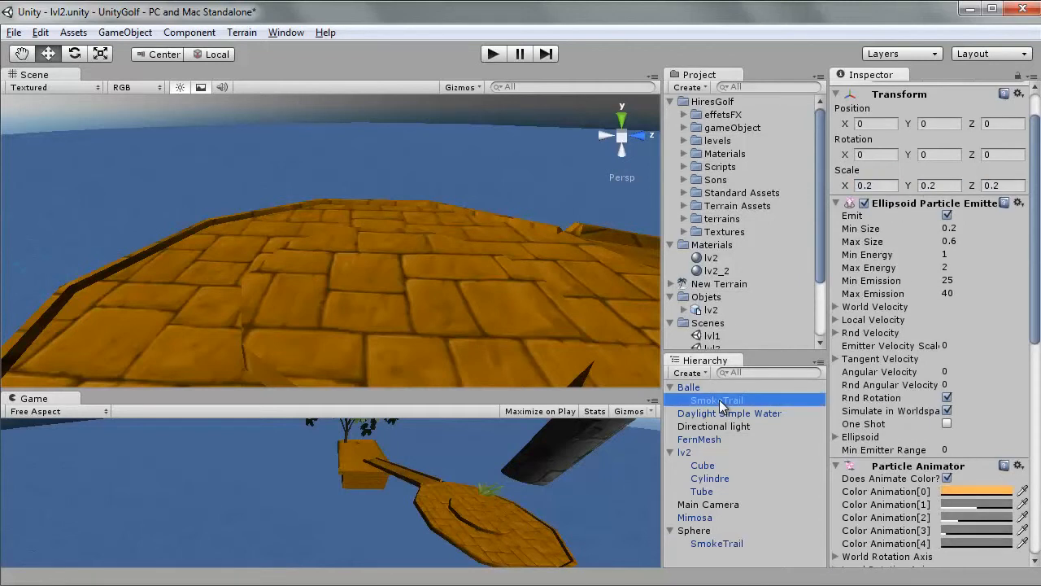
click(715, 544)
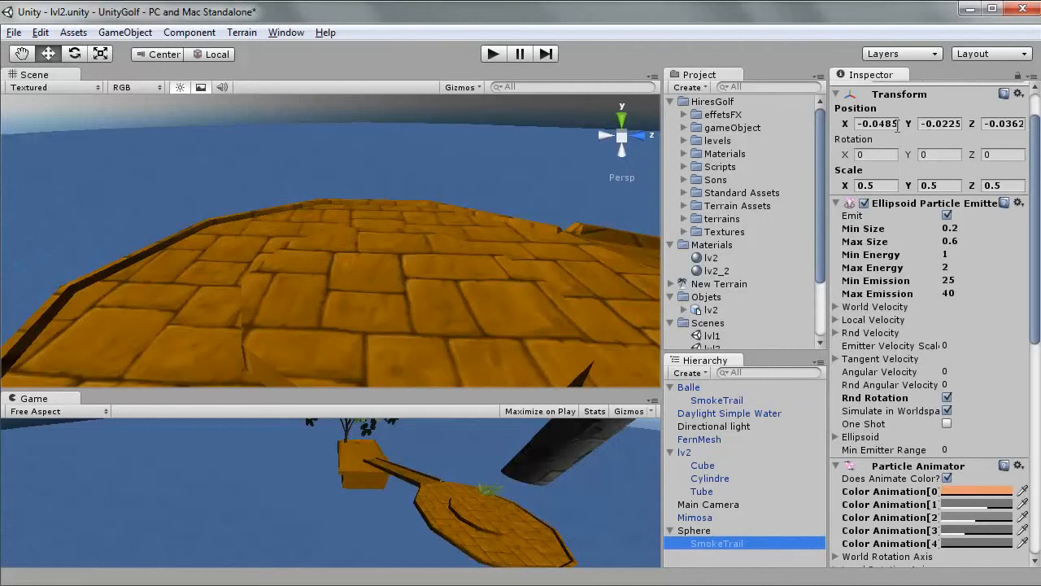
click(892, 124)
text(0)
key(Tab)
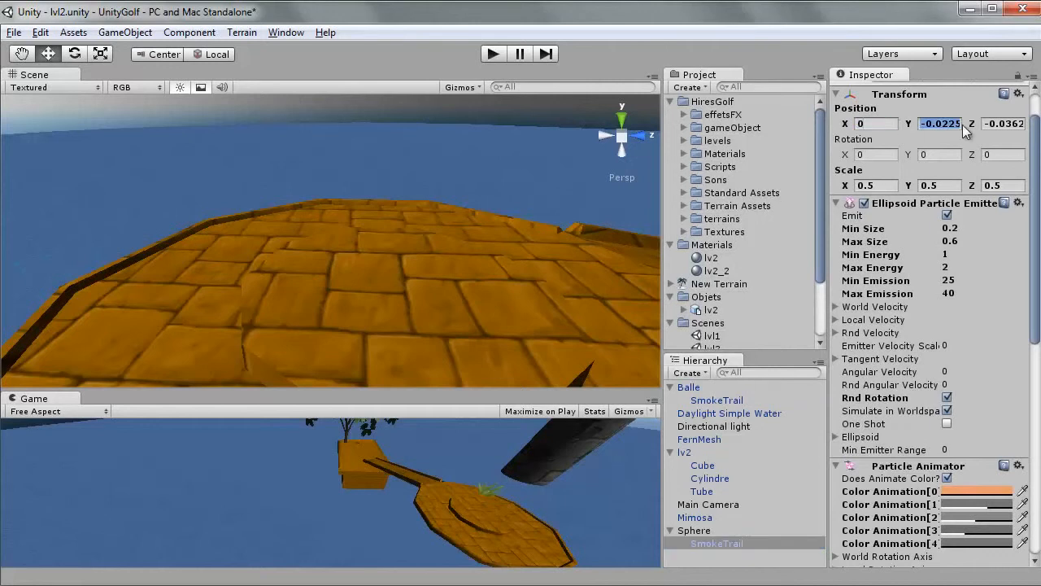
text(0)
key(Tab)
text(0)
Step: Set the scale of Sphere's SmokeTrail to 0.4 on X, Y and Z
click(885, 185)
text(0.4)
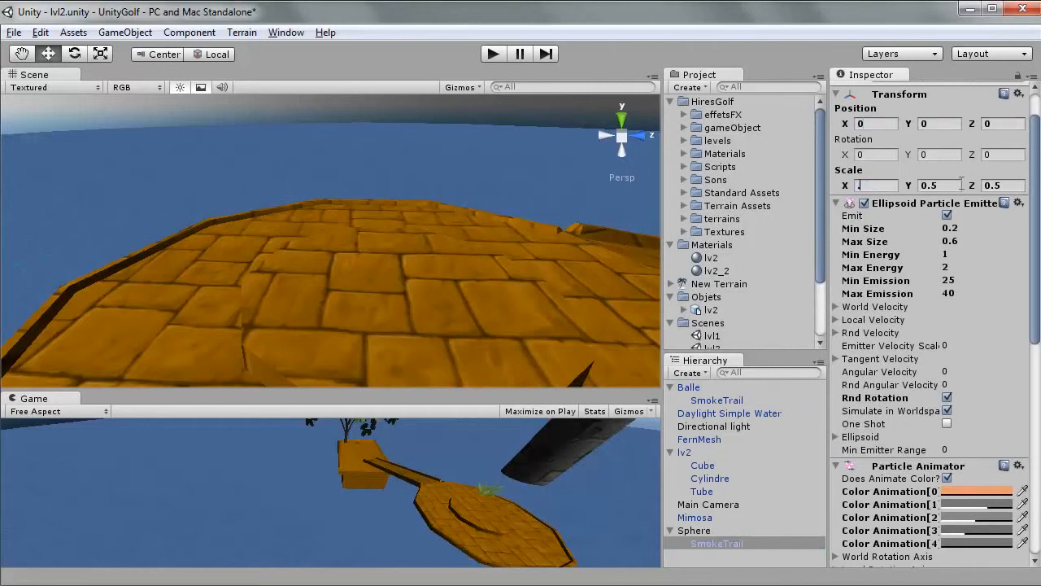
click(958, 186)
text(.4)
key(Tab)
text(.4)
Step: Run the scene, move Sphere's SmokeTrail along its Z axis to test the trail, and stop playback
click(492, 55)
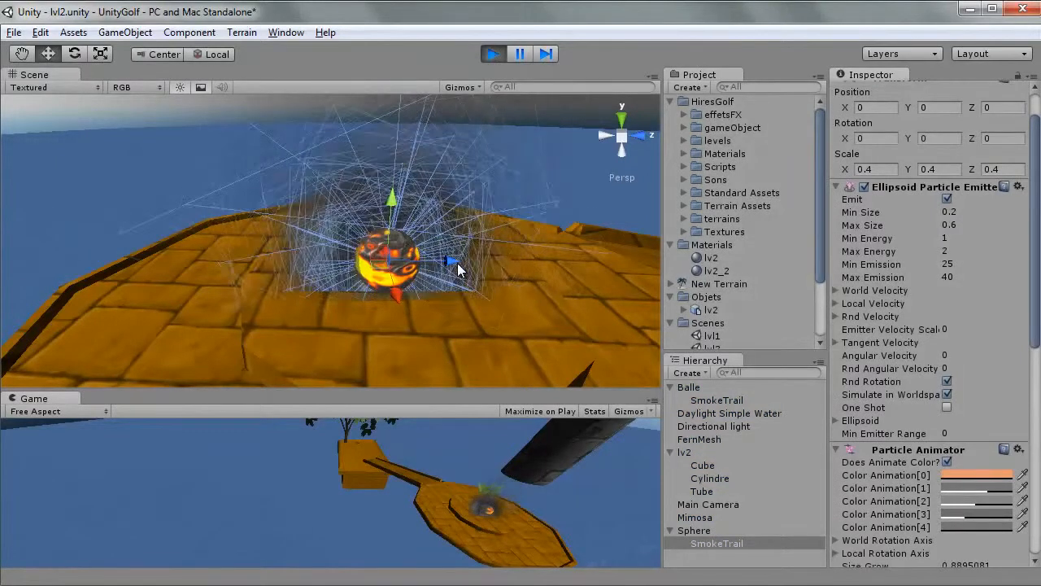
drag(485, 261, 295, 287)
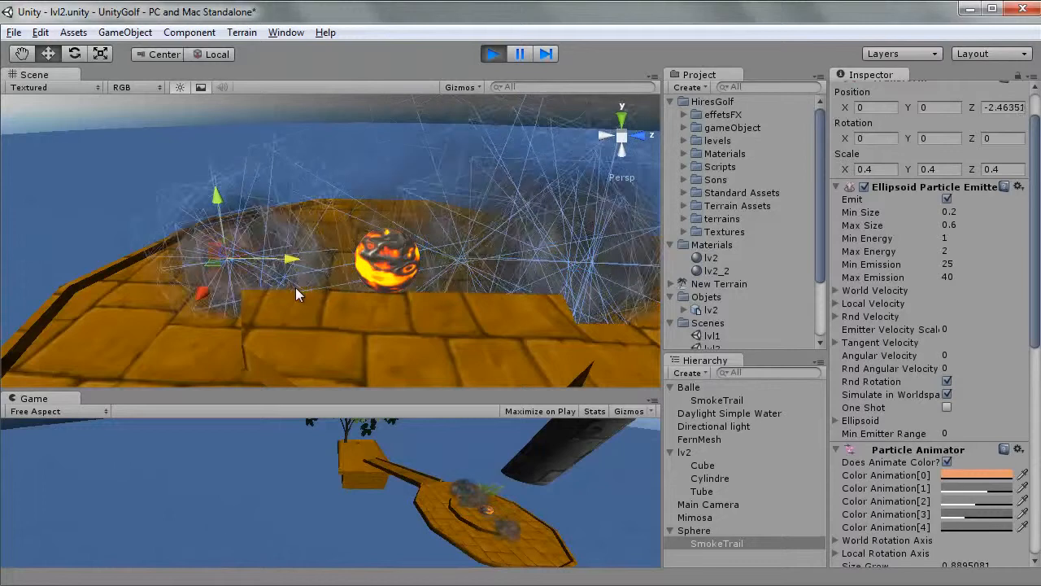
click(503, 58)
Step: Examine the particle settings of the SmokeTrail and Burninating prefabs in the effetsFX Detonator assets
click(684, 114)
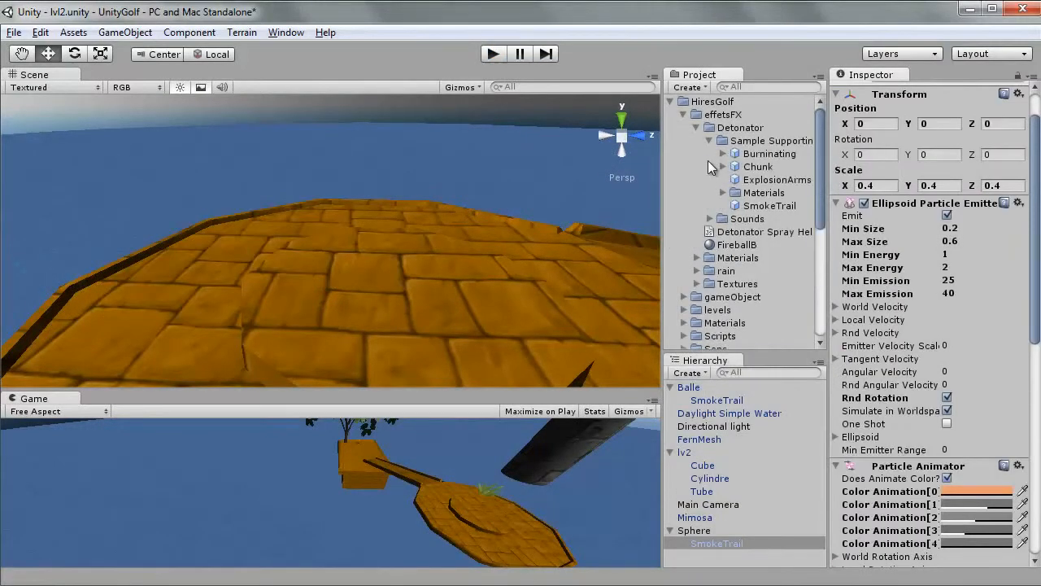
click(754, 206)
scroll(873, 275, down, 10)
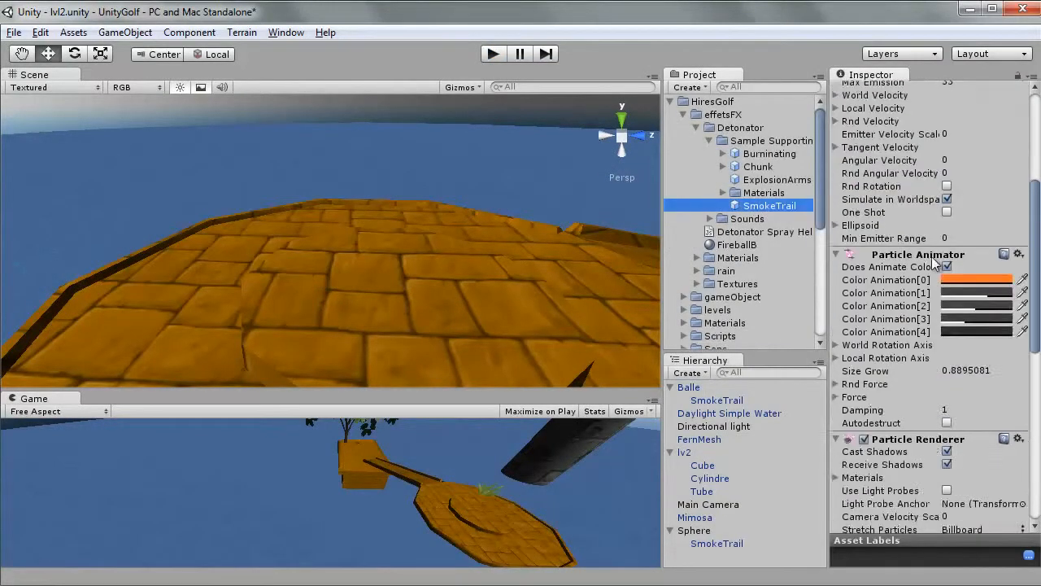
click(762, 154)
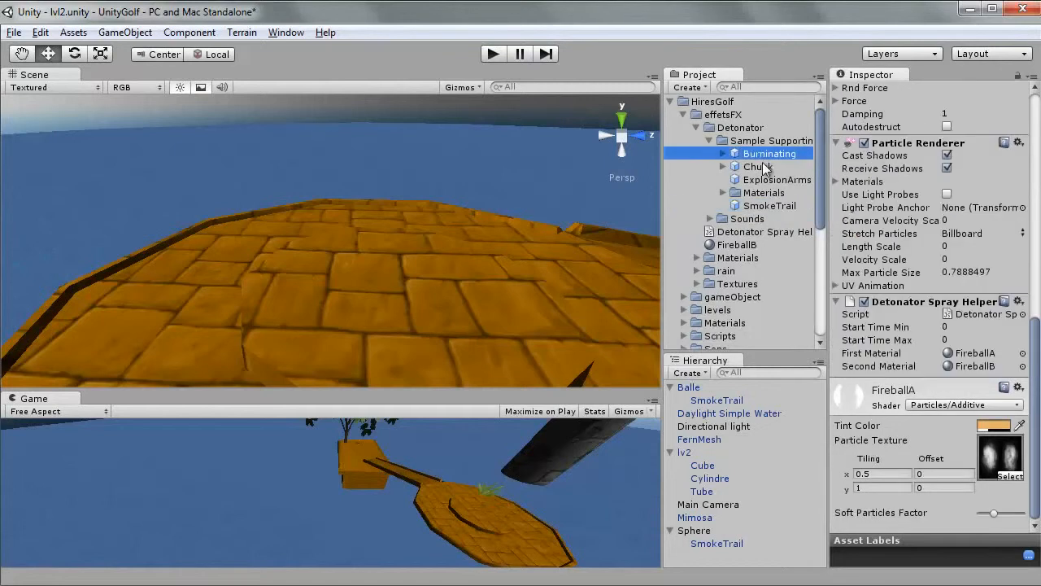
scroll(757, 164, down, 5)
scroll(756, 164, up, 4)
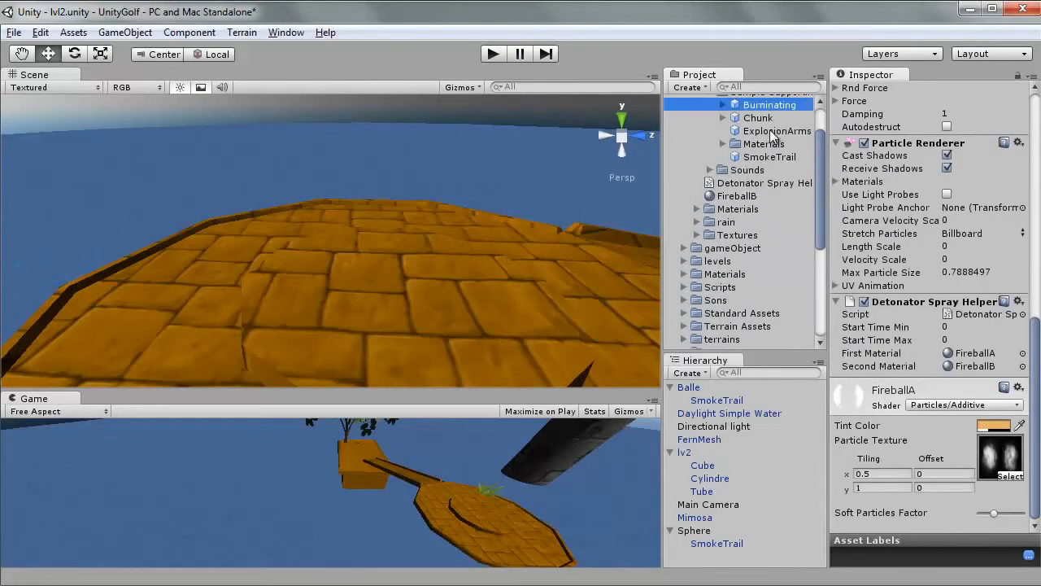
Step: Place the Chunk prefab in the scene to examine its SmokeTrail child's particle settings, and delete the placed prefab
drag(771, 110, 468, 282)
key(f)
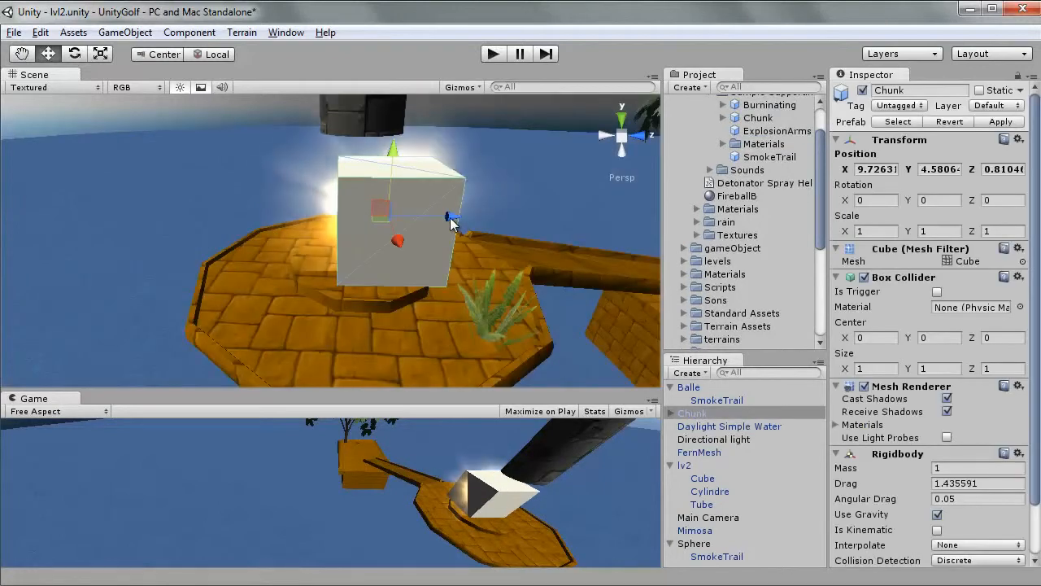
drag(286, 231, 440, 265)
click(671, 413)
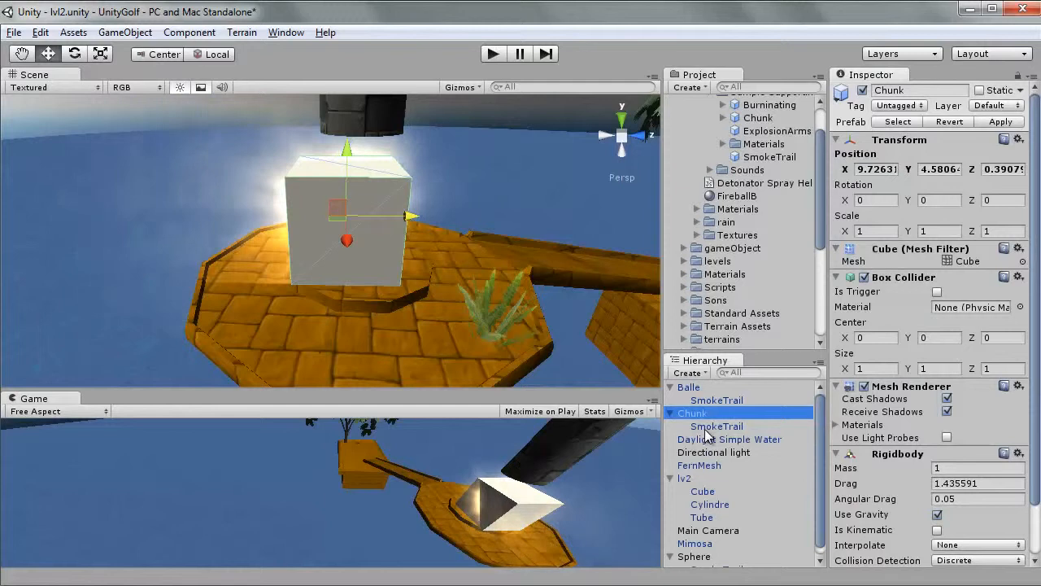
click(692, 427)
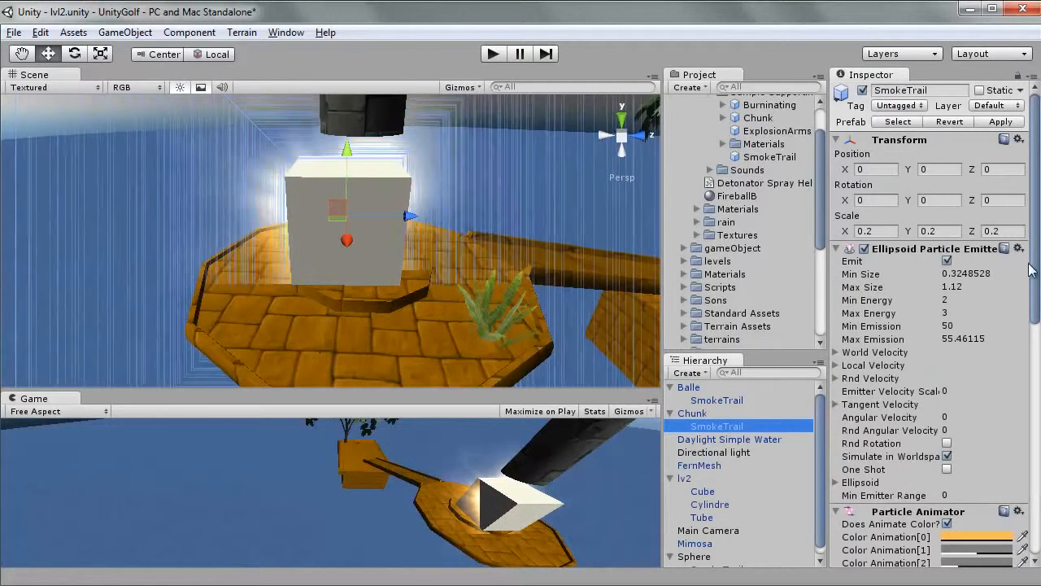
drag(1037, 272, 1026, 318)
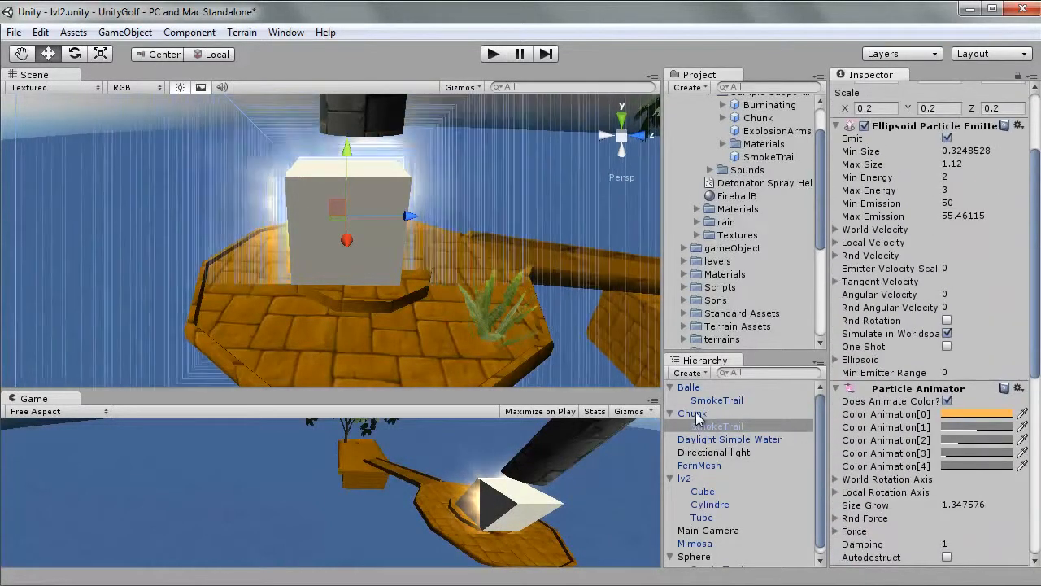
click(691, 413)
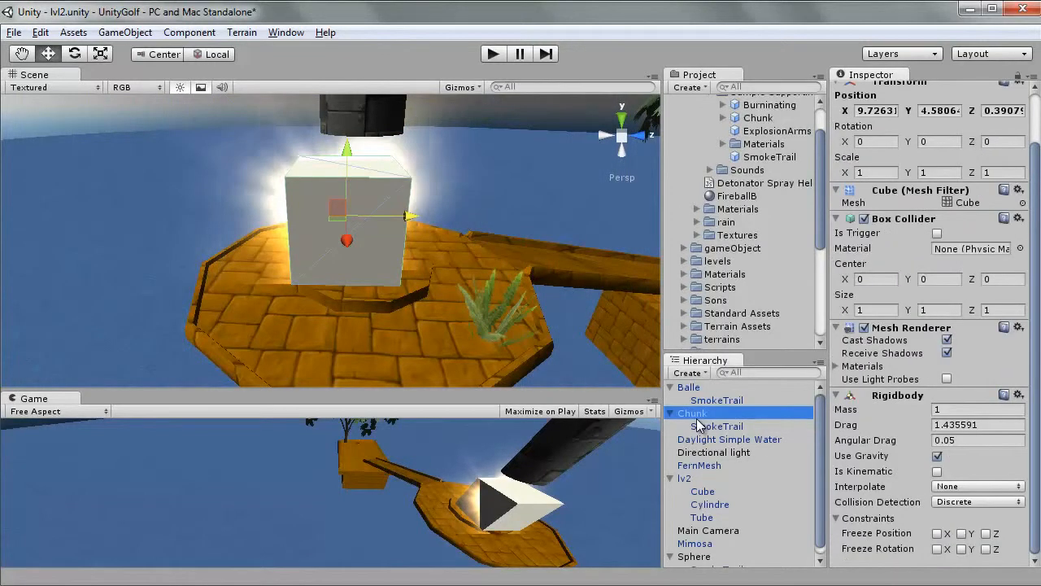
key(Delete)
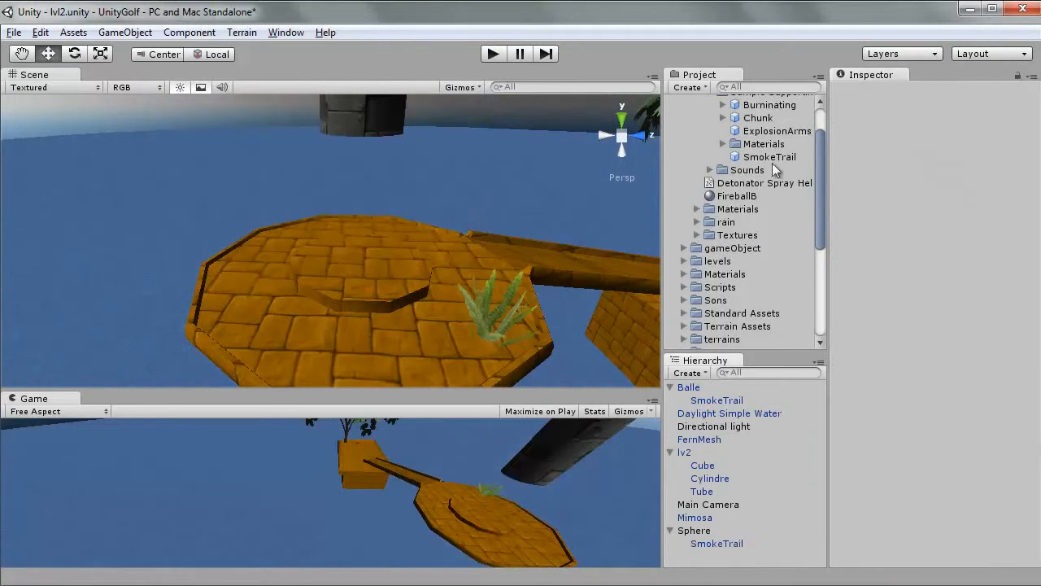
Step: Deactivate the SmokeTrail object under Sphere
click(696, 530)
key(f)
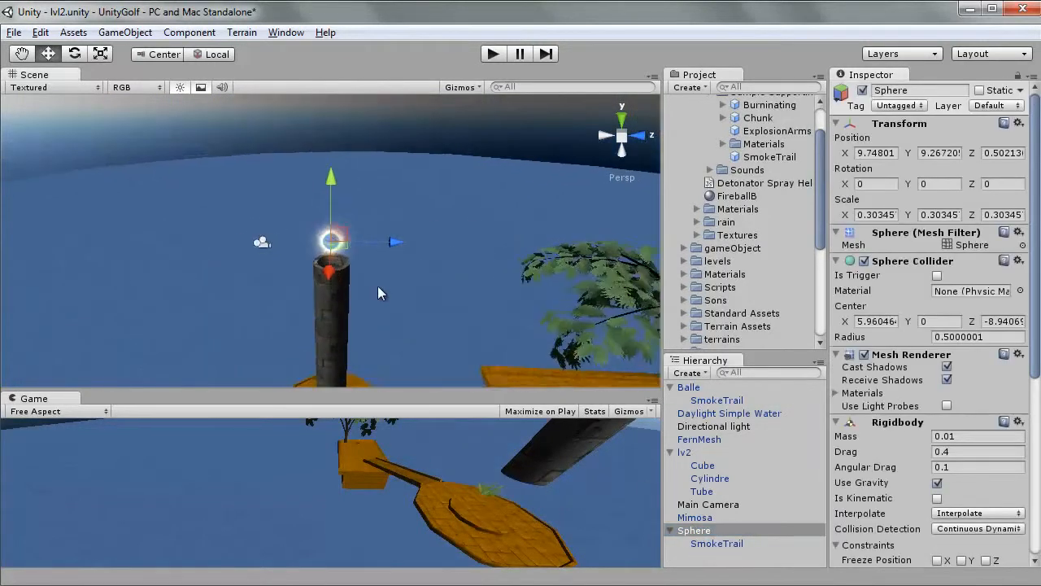
click(717, 543)
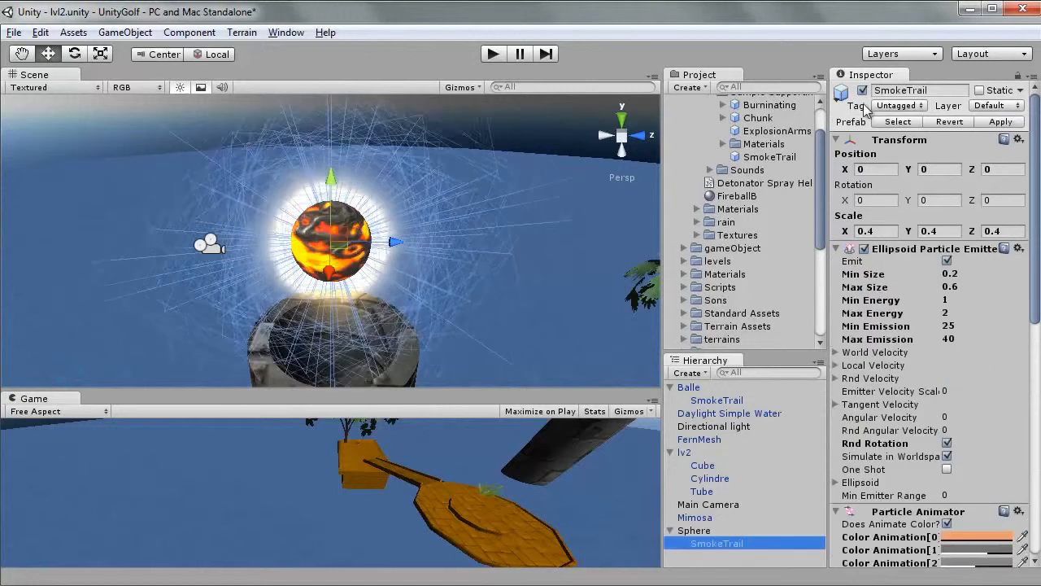
click(862, 91)
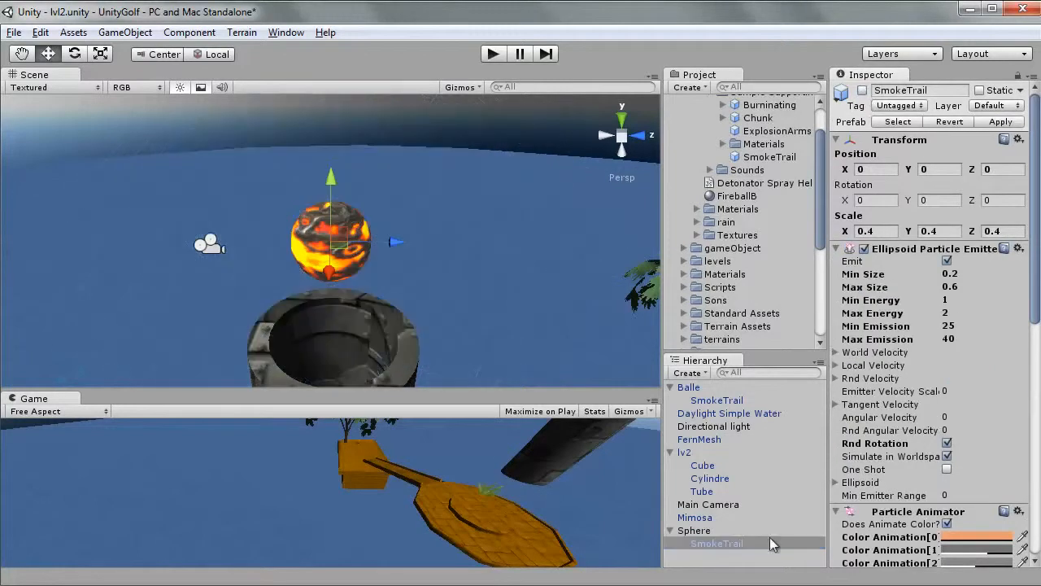
Step: Try to place the SmokeTrail nested in the Chunk prefab near Sphere, and delete the placed Chunk
click(724, 118)
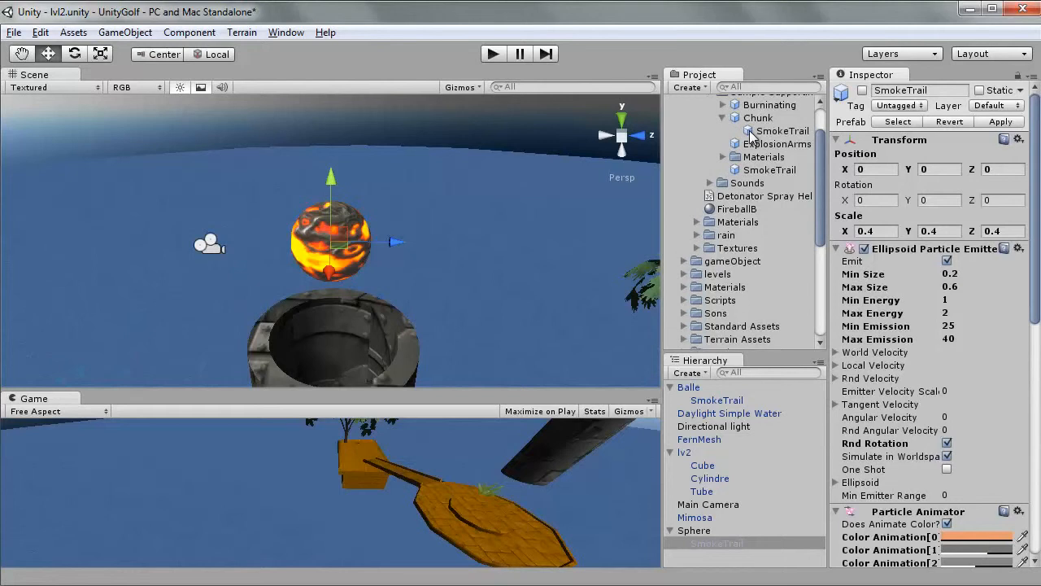
drag(752, 135, 393, 225)
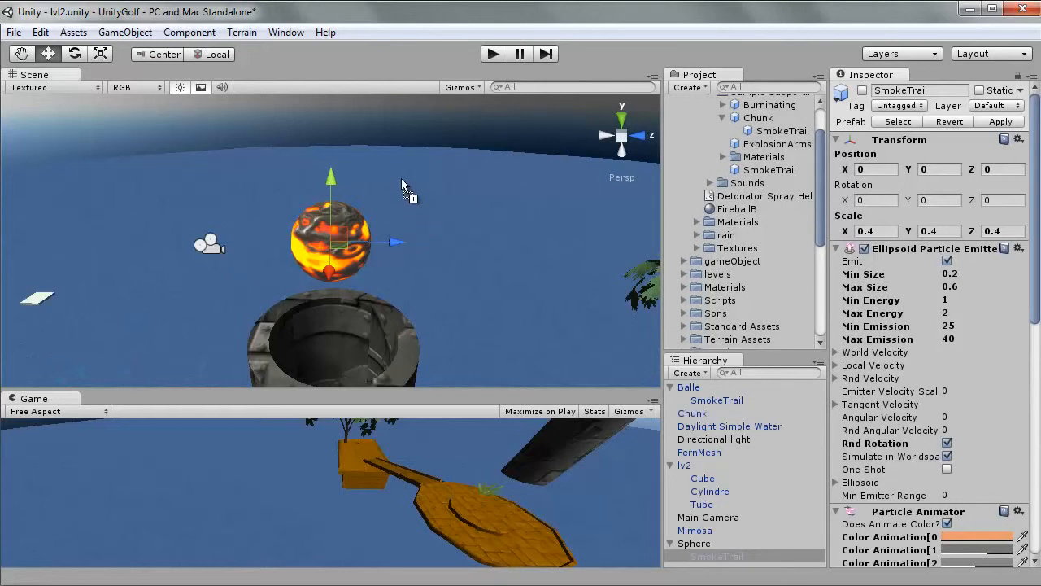
drag(402, 178, 401, 178)
click(44, 294)
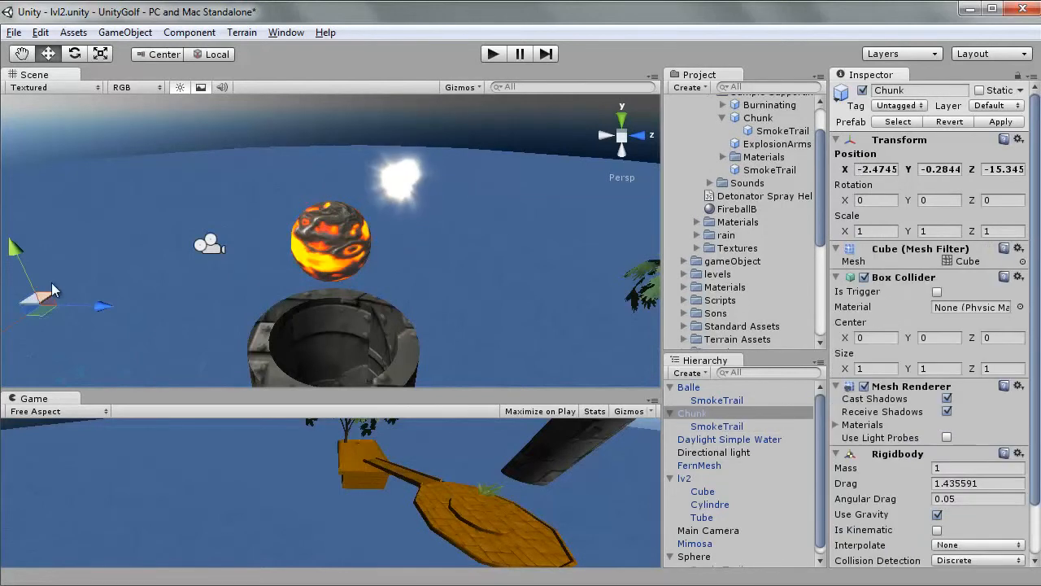
key(Delete)
Step: Place the Chunk prefab's nested SmokeTrail in the scene and make it a child of Sphere
drag(767, 130, 420, 211)
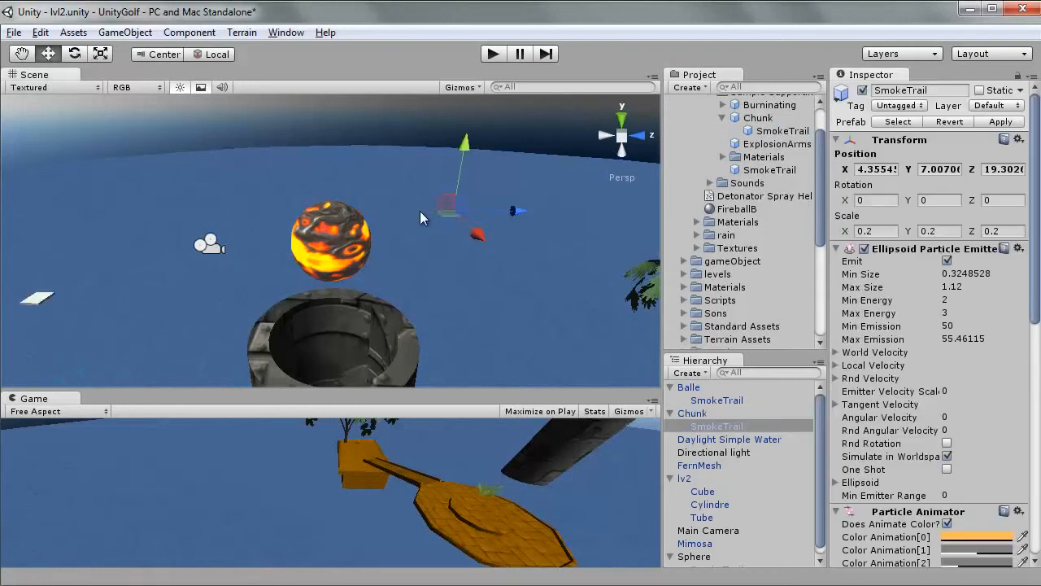
click(31, 284)
click(36, 298)
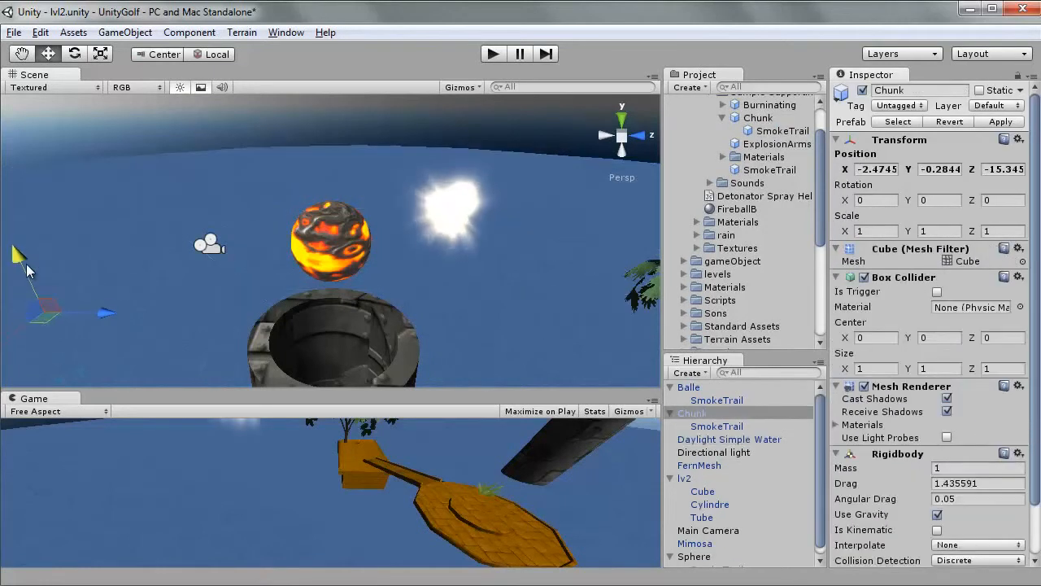
click(460, 239)
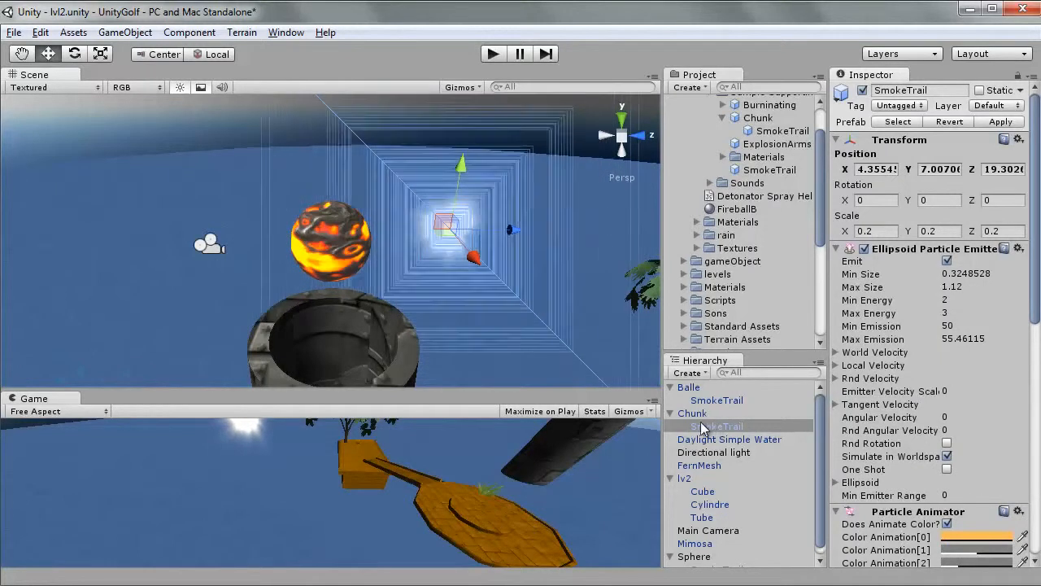
drag(712, 430, 715, 549)
click(569, 338)
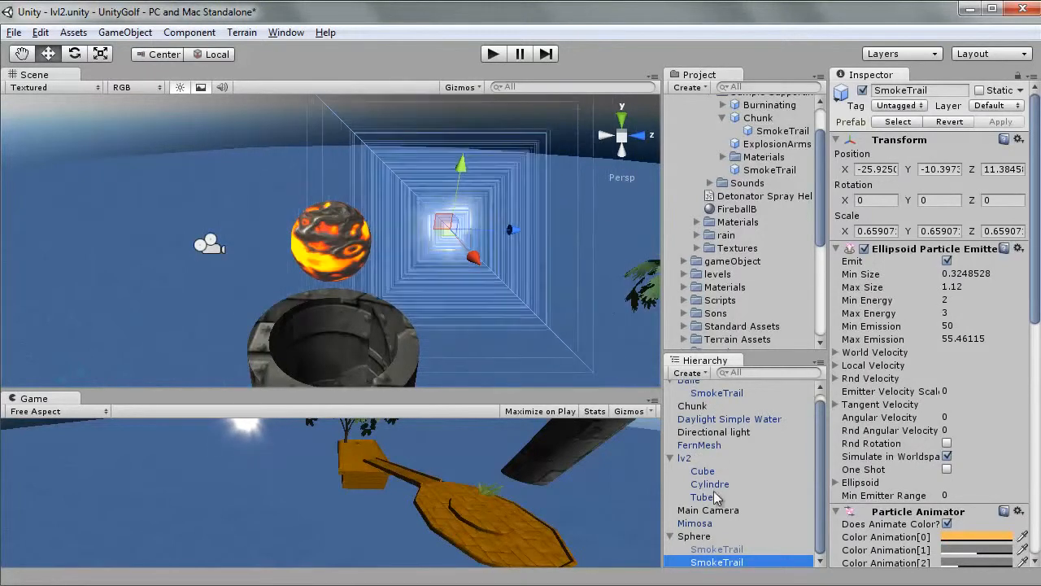
Step: Set the position of Sphere's new SmokeTrail to 0 on X, Y and Z
click(887, 170)
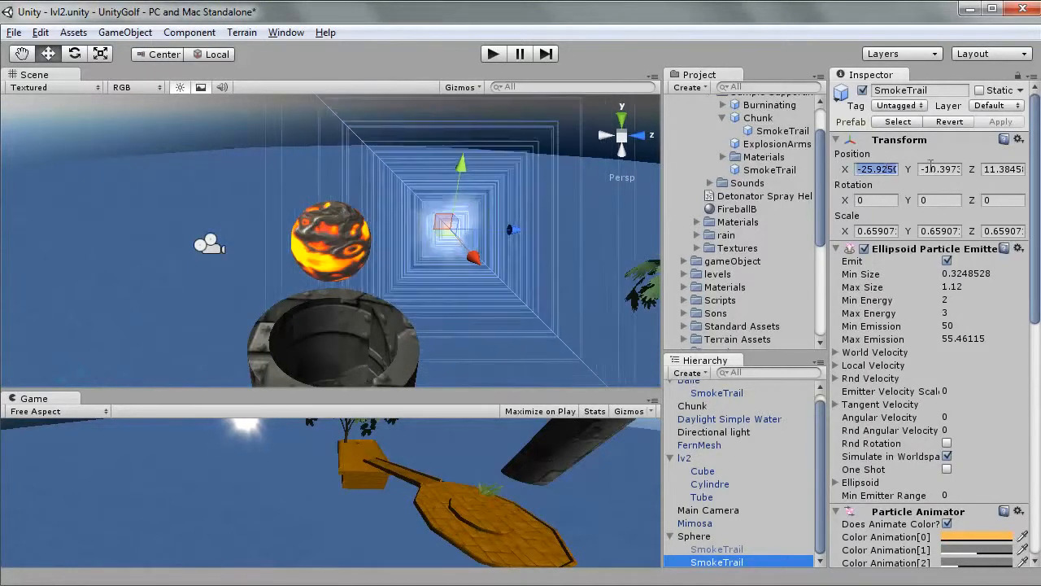
text(0)
click(934, 168)
text(0)
click(997, 168)
text(0)
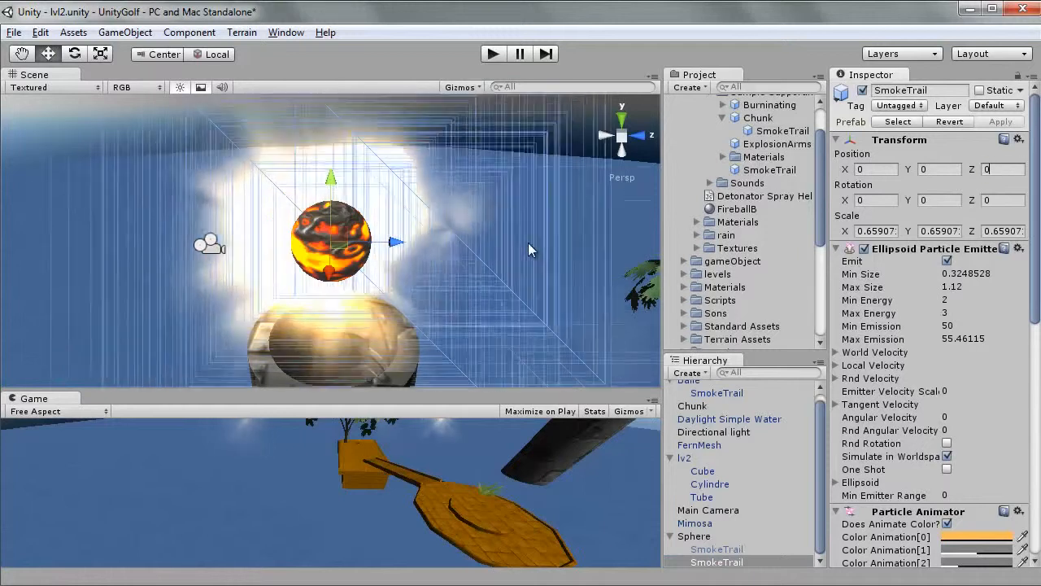
Step: Set the new SmokeTrail's Min Energy to 1, Max Energy to 2, Min Emission to 25 and Max Emission to 40
click(954, 300)
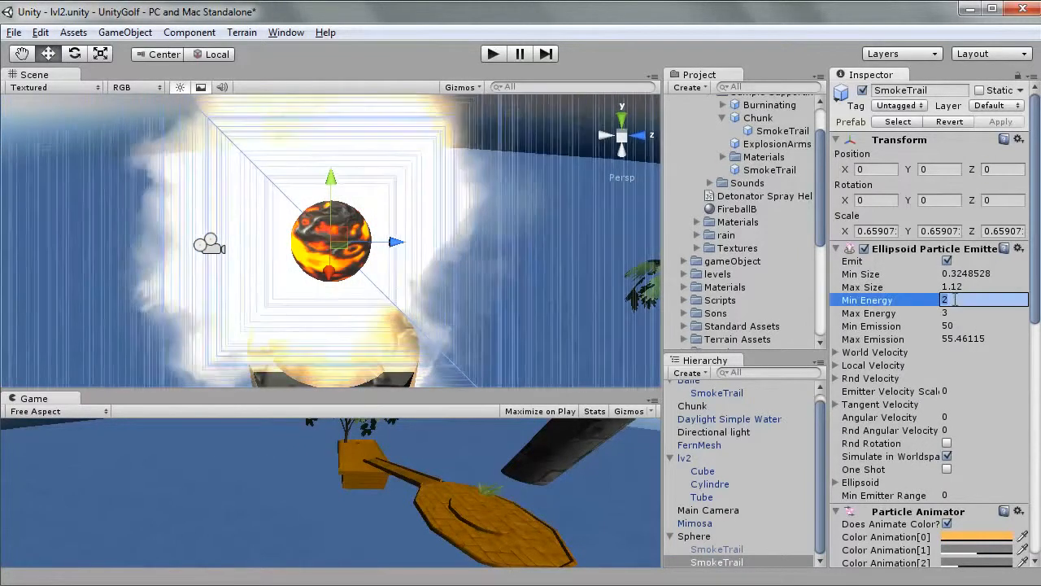
text(1)
click(965, 314)
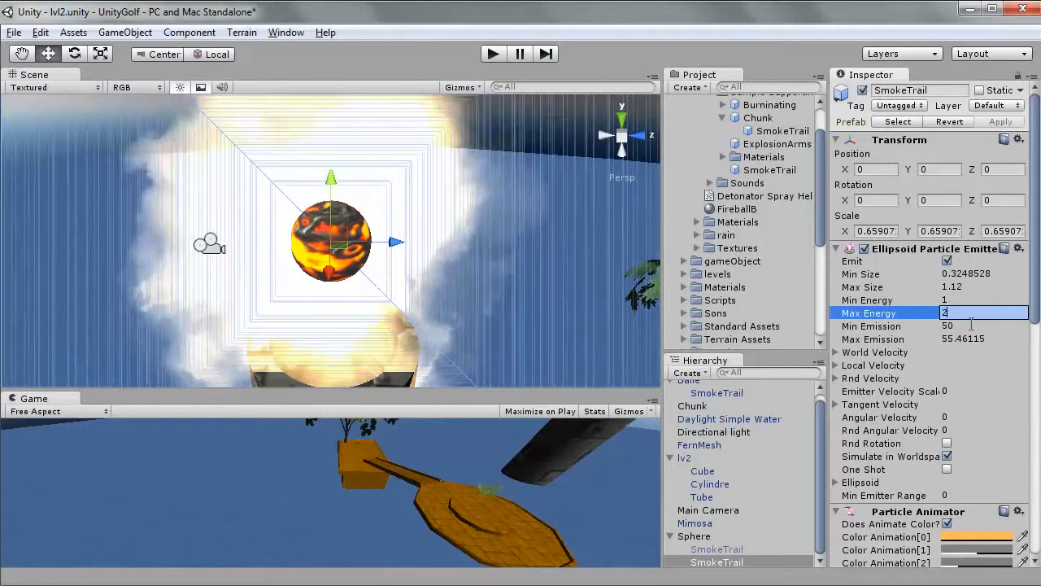
text(2)
click(967, 326)
text(25)
key(Tab)
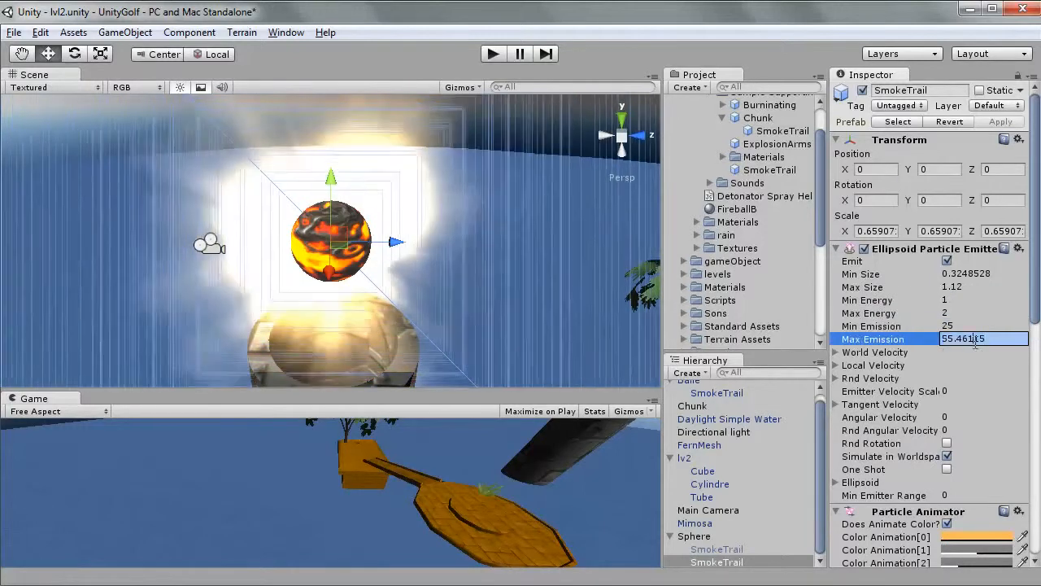
text(40)
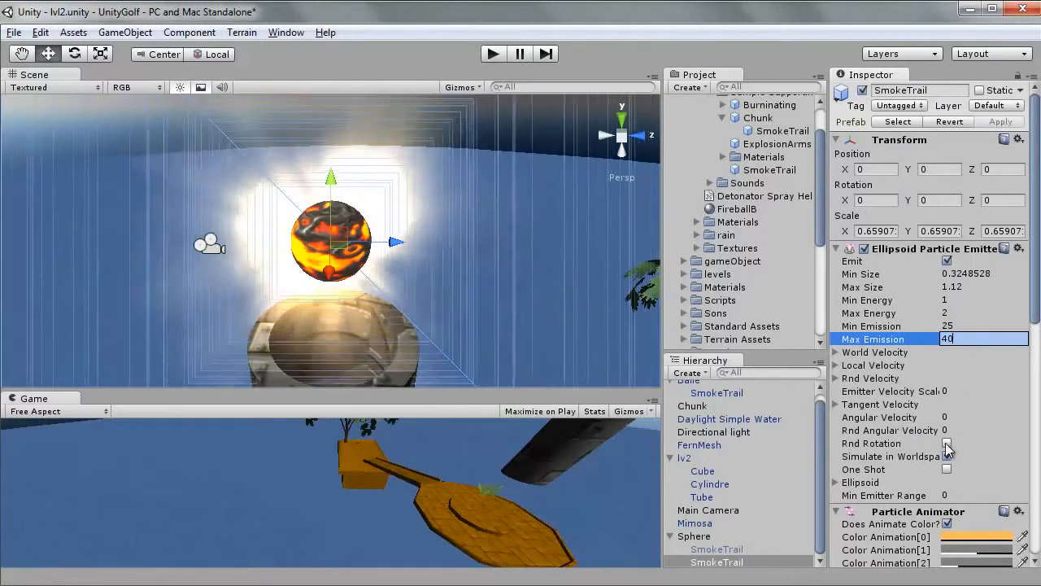
Step: Enable Rnd Rotation on the new SmokeTrail and set its Min Size to 0.2 and Max Size to 0.8
click(948, 443)
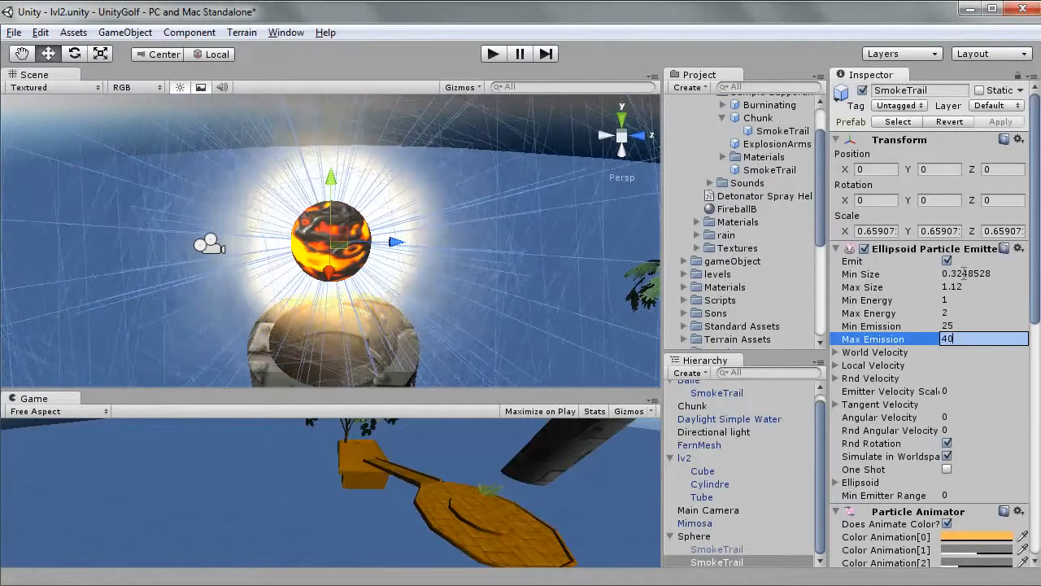
click(964, 274)
text(0.2)
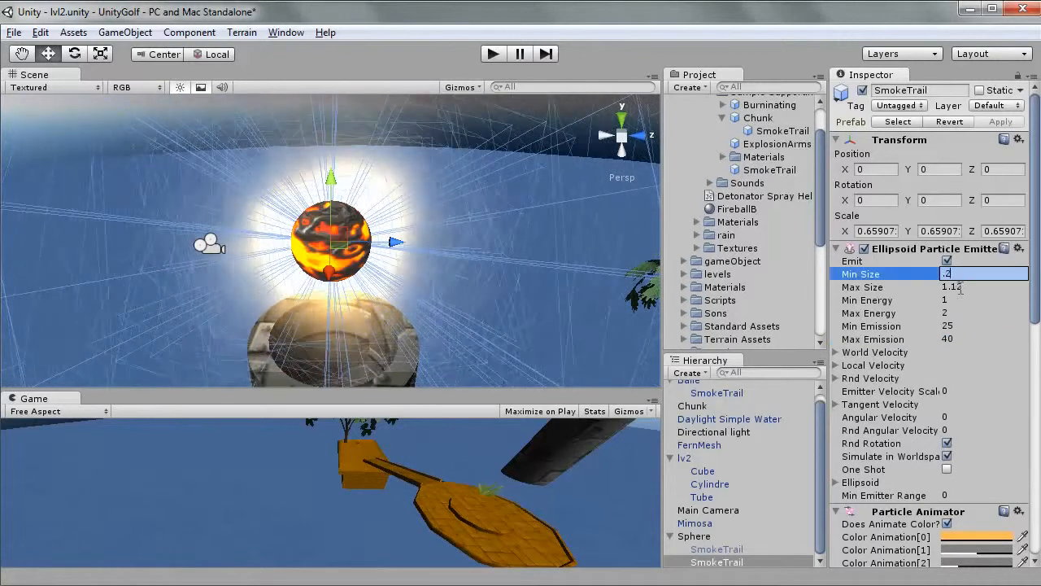
key(Tab)
text(.8)
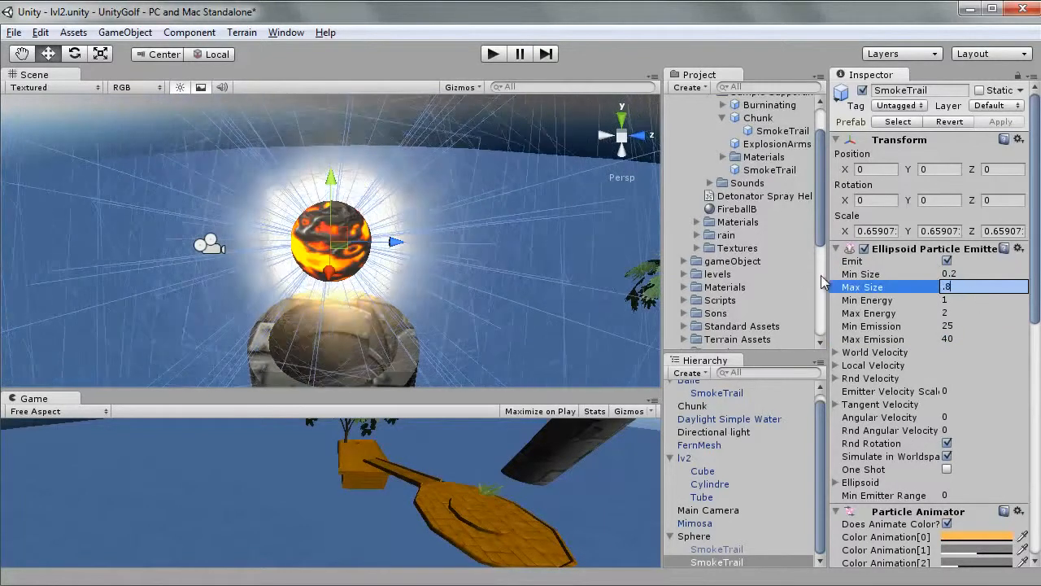
Step: Run the scene to examine the new SmokeTrail on the falling Sphere, and stop playback
scroll(462, 146, down, 5)
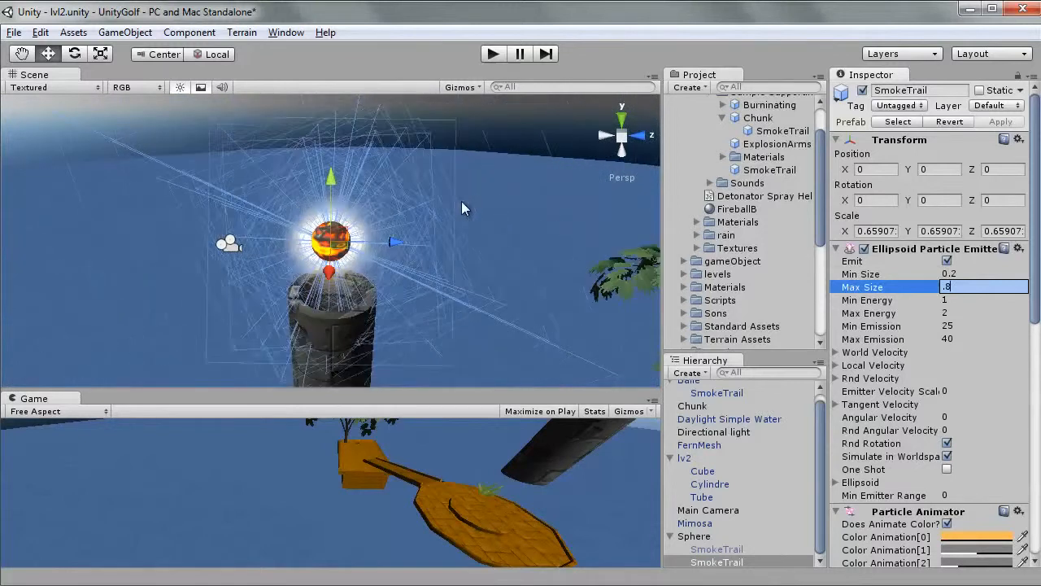
click(492, 56)
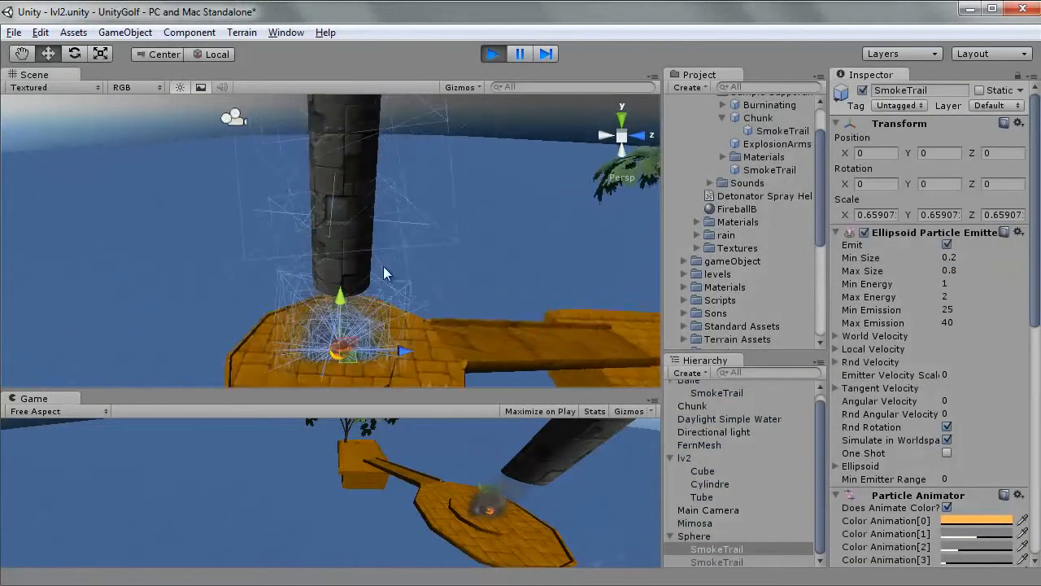
scroll(390, 261, up, 5)
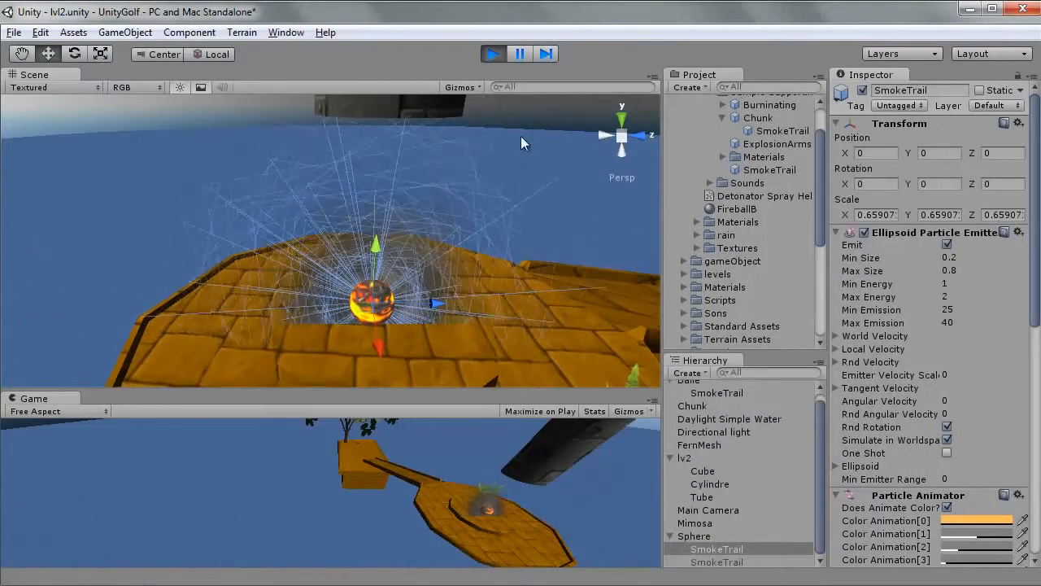
click(492, 54)
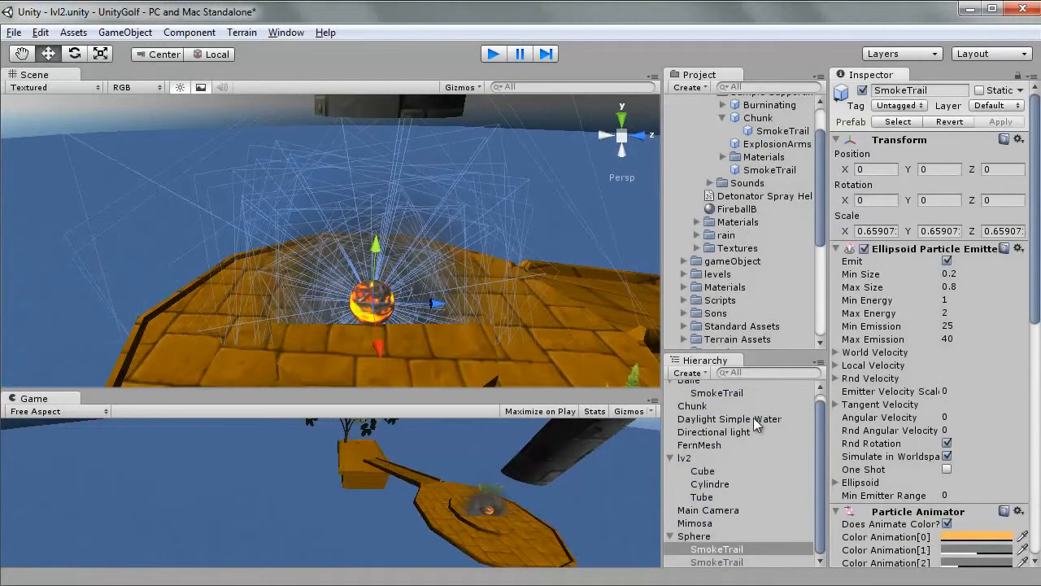
Step: Deactivate Sphere's new SmokeTrail and reactivate its original SmokeTrail with the 0.4 scale
click(722, 562)
click(863, 92)
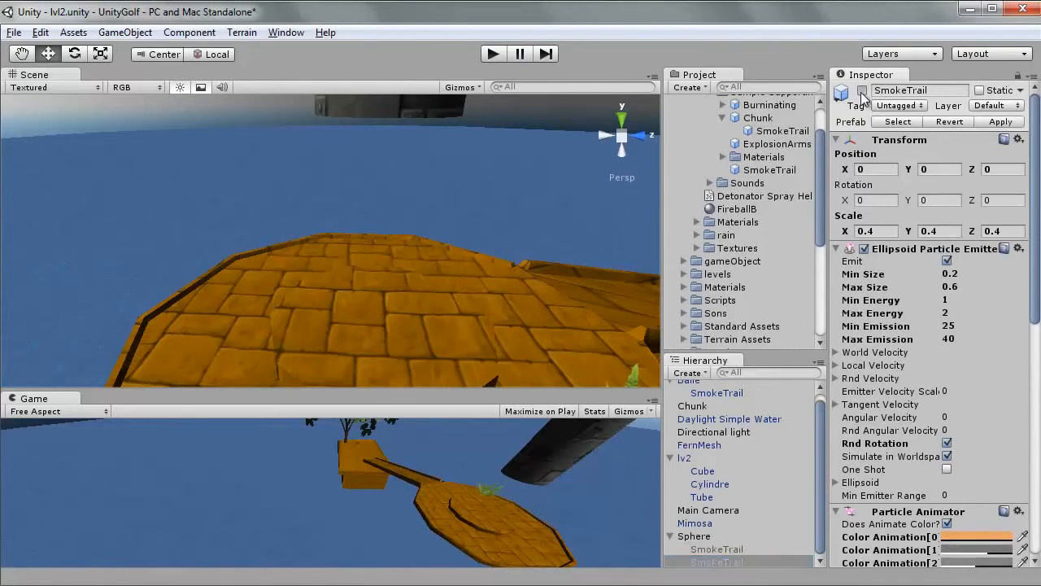
Step: Run the scene and shift the SmokeTrail across the round platform to examine how the effect moves
scroll(504, 221, down, 3)
right_drag(503, 220, 427, 255)
scroll(427, 256, down, 3)
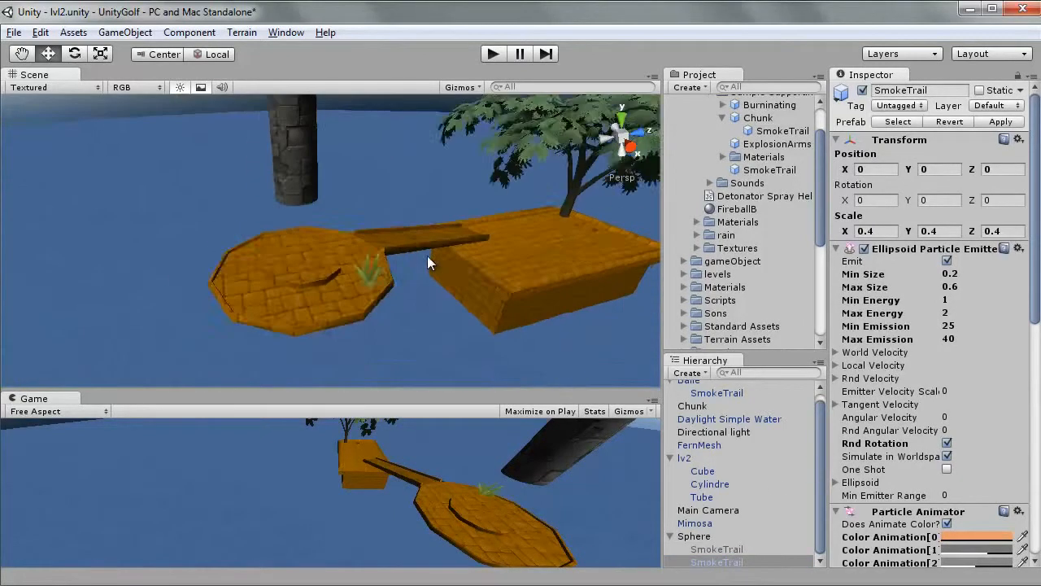
middle_drag(427, 256, 457, 394)
click(492, 54)
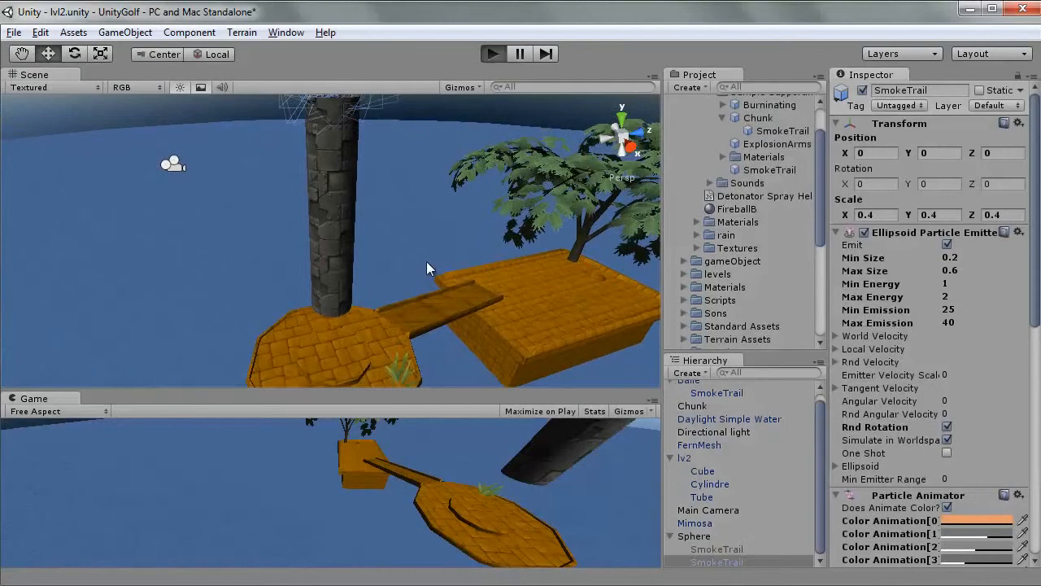
middle_drag(387, 327, 369, 297)
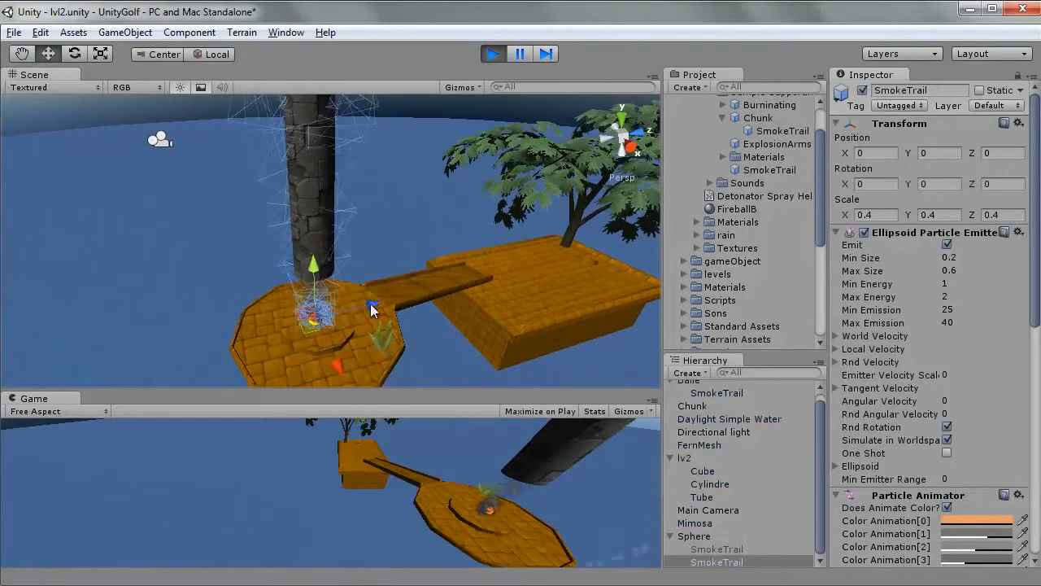
drag(369, 301, 429, 267)
middle_drag(430, 267, 413, 264)
drag(412, 264, 399, 309)
Step: Examine the Sphere and its SmokeTrail on the round platform from close up and from a low angle, and stop playback
click(710, 538)
scroll(394, 308, up, 6)
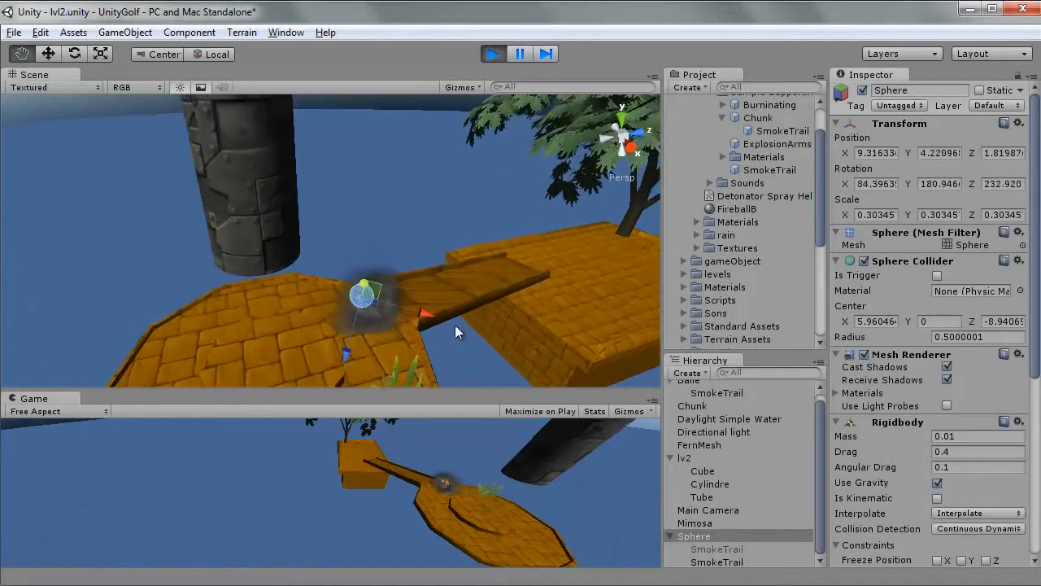
scroll(408, 300, down, 2)
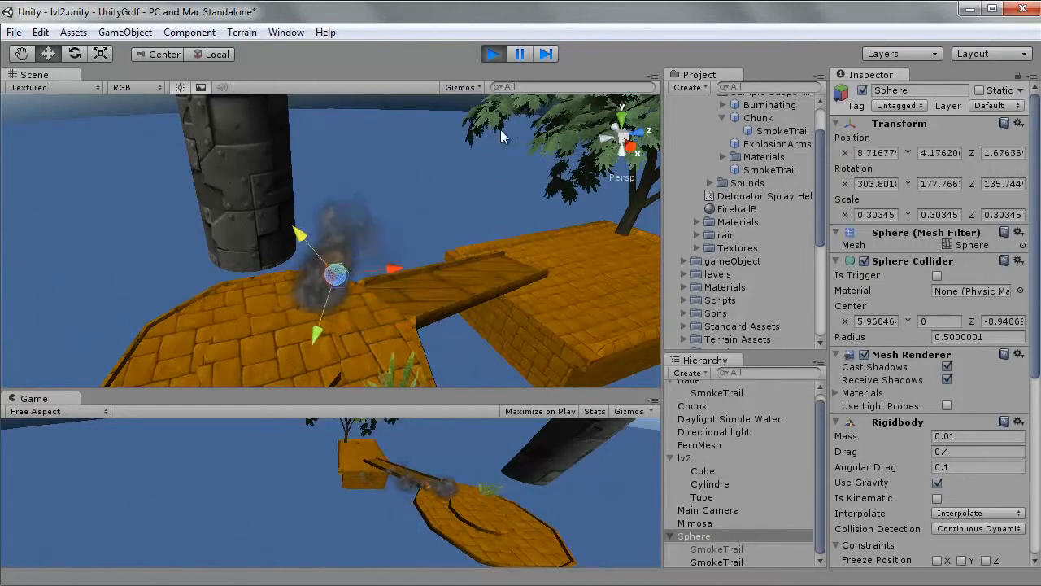
click(383, 365)
scroll(372, 309, down, 3)
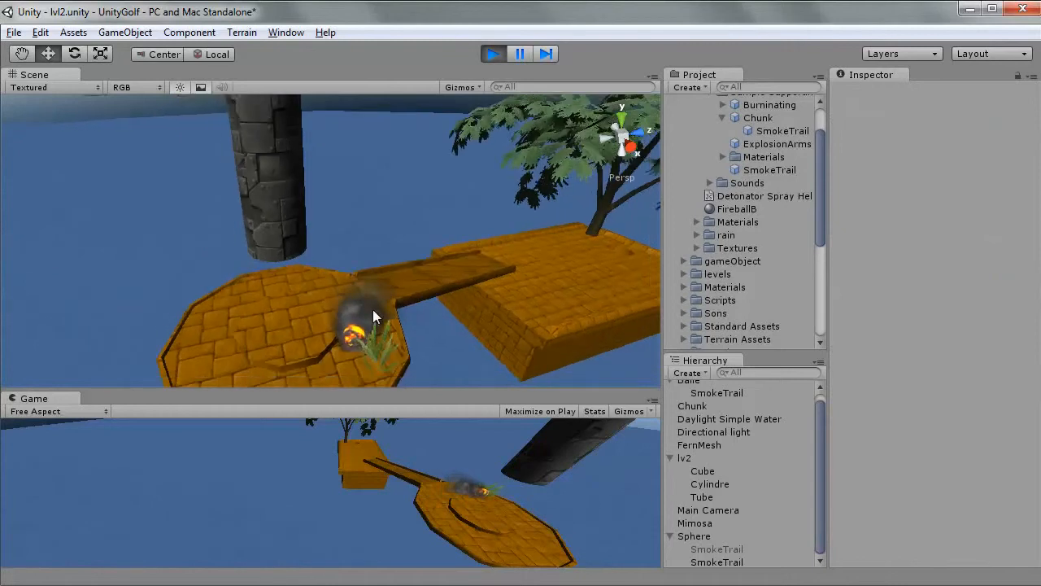
scroll(392, 267, up, 4)
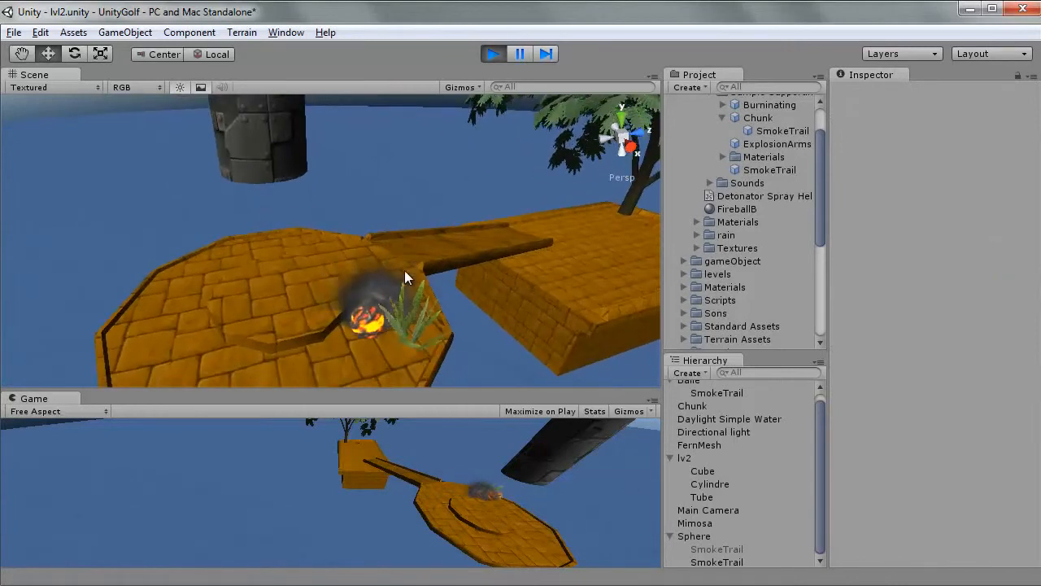
middle_drag(410, 237, 419, 122)
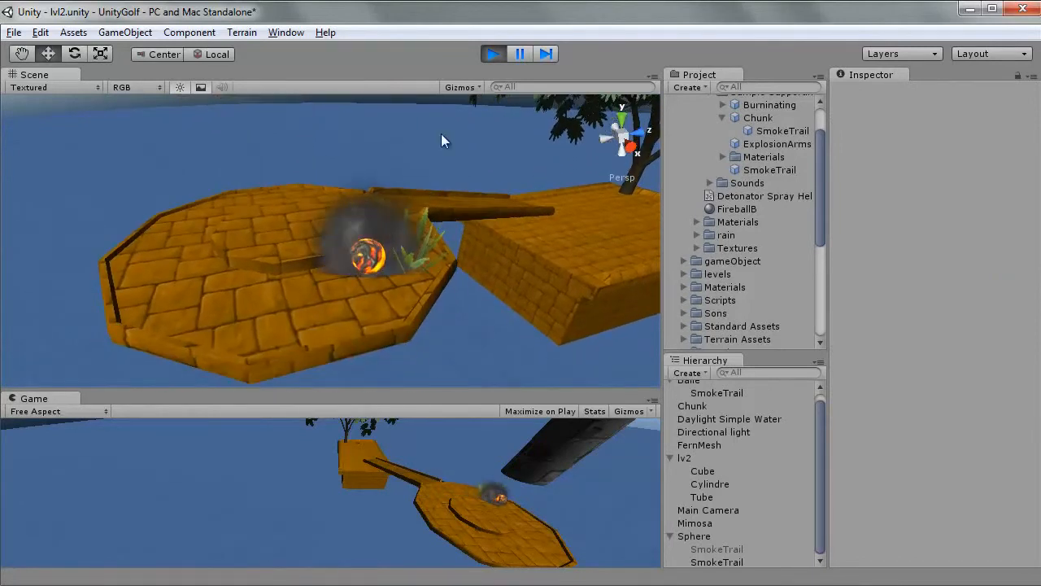
click(493, 55)
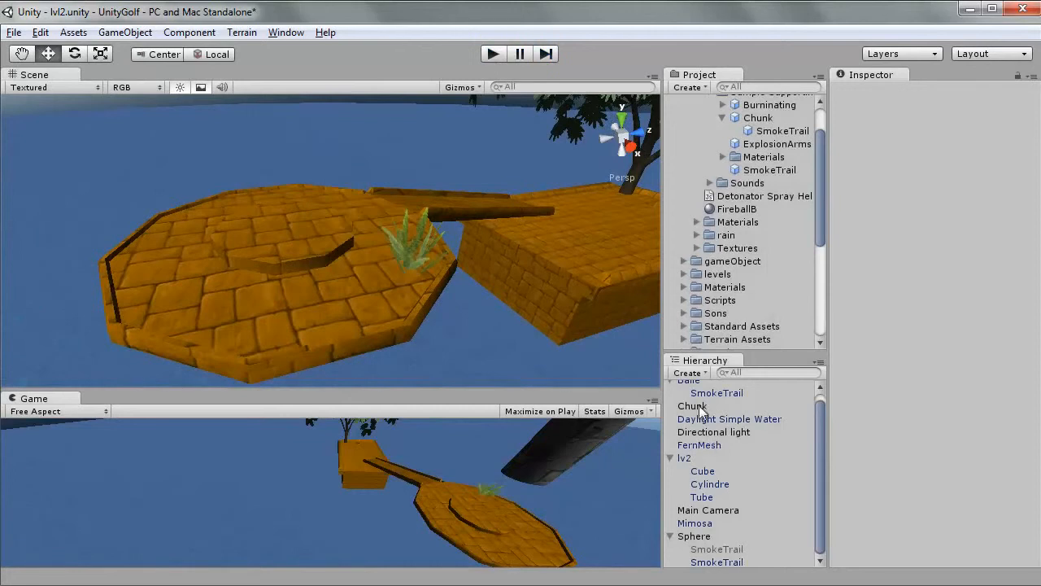
Step: Remove the Detonator Spray Helper component from Sphere's active SmokeTrail with the 0.4 scale
click(696, 536)
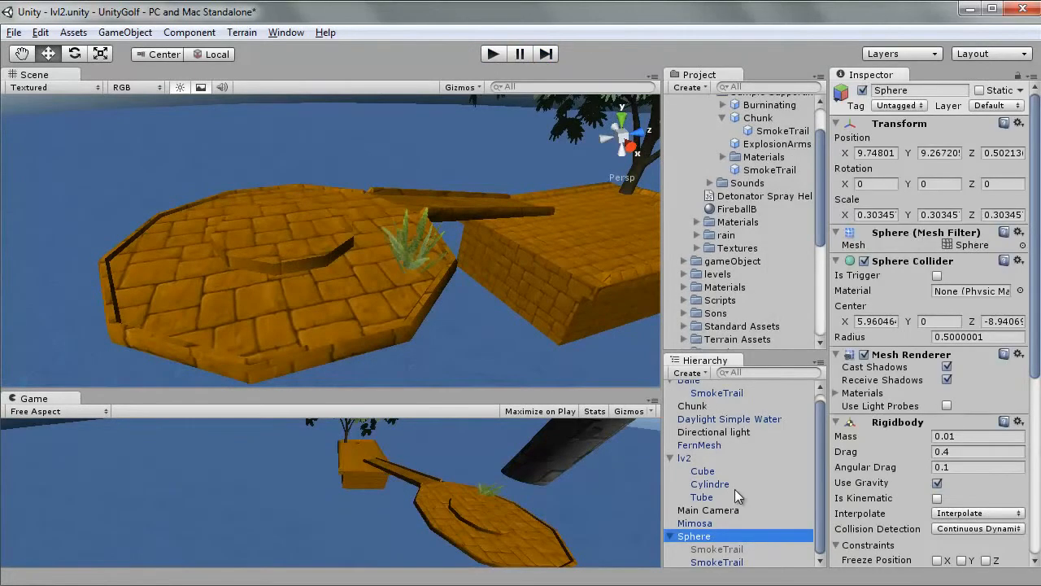
click(740, 562)
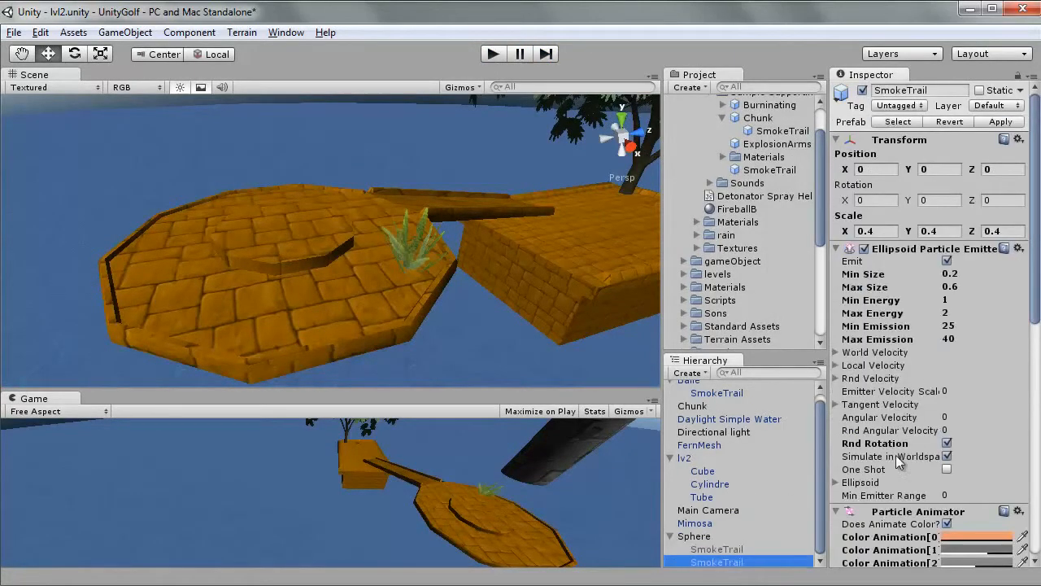
scroll(897, 459, down, 5)
scroll(898, 458, down, 6)
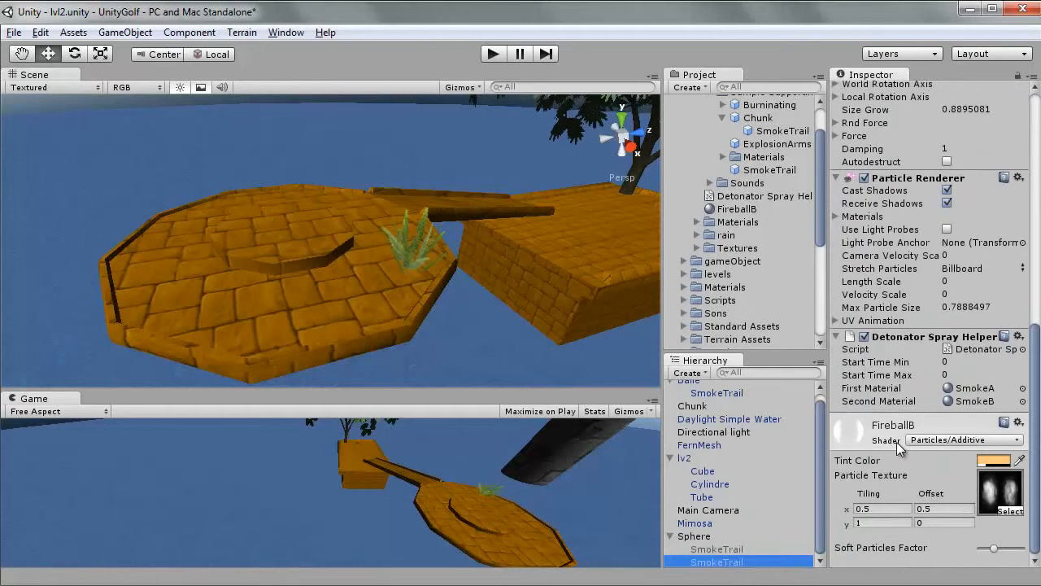
right_click(918, 337)
click(981, 407)
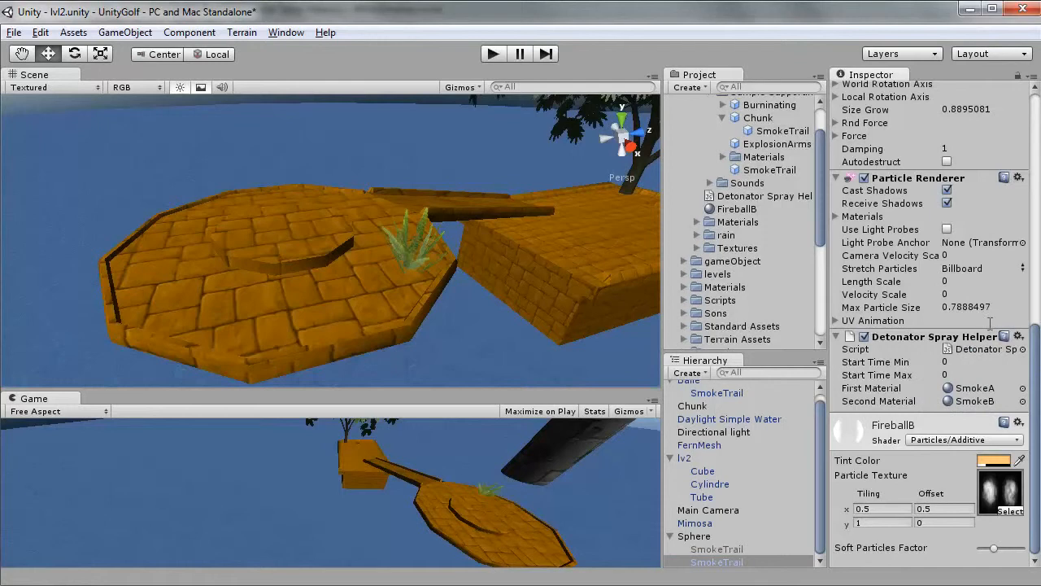
right_click(912, 336)
click(986, 386)
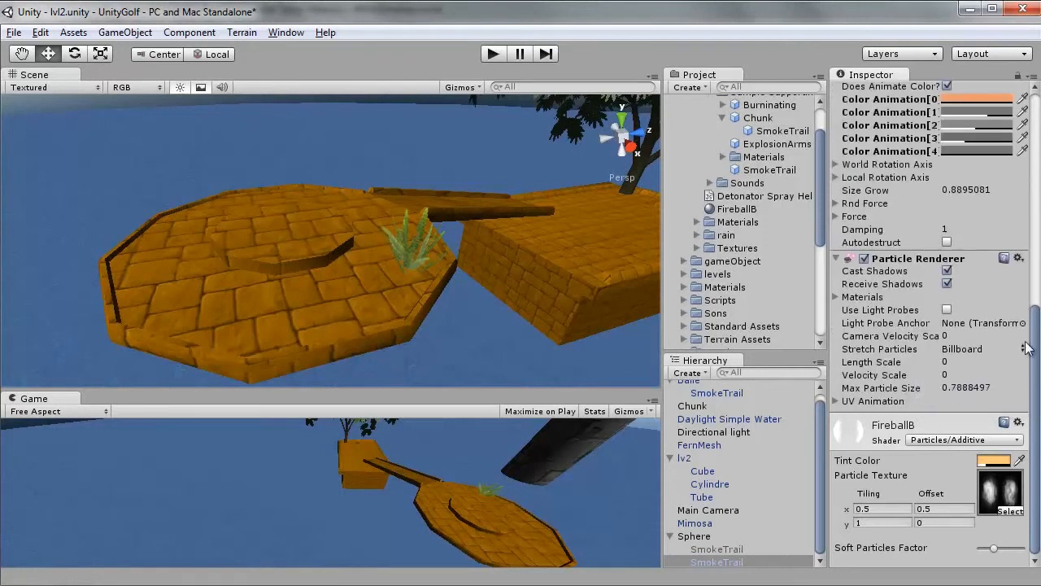
Step: Delete the inactive SmokeTrail from Sphere, keeping only the one with the 0.4 scale
drag(1033, 345, 1007, 174)
click(738, 552)
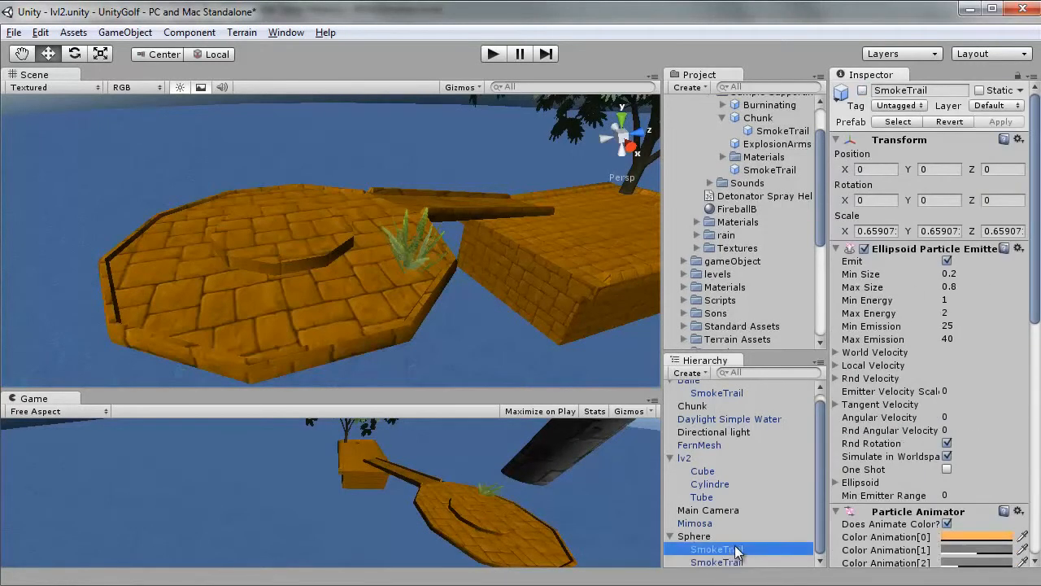
key(Delete)
click(738, 558)
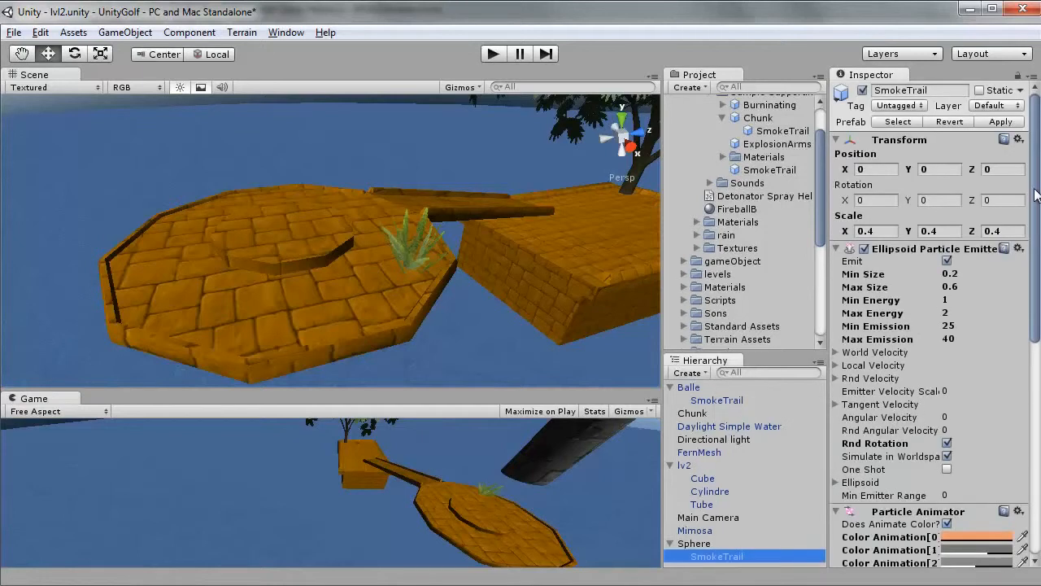
mouse_move(1036, 192)
mouse_down()
mouse_move(998, 437)
mouse_move(1031, 176)
mouse_up()
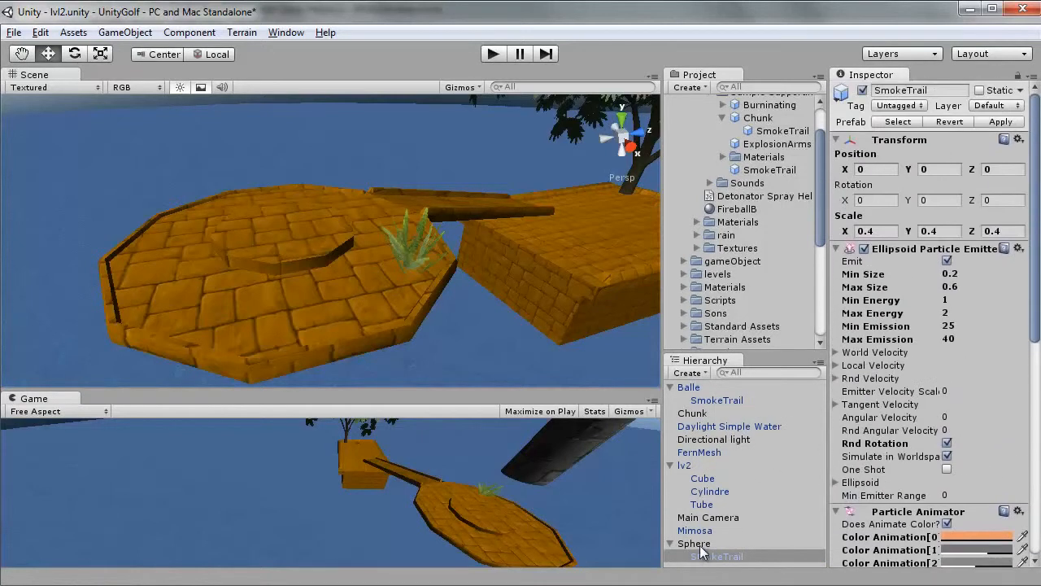
Step: Review Sphere's collider, Rigidbody and lave3 material settings
click(699, 544)
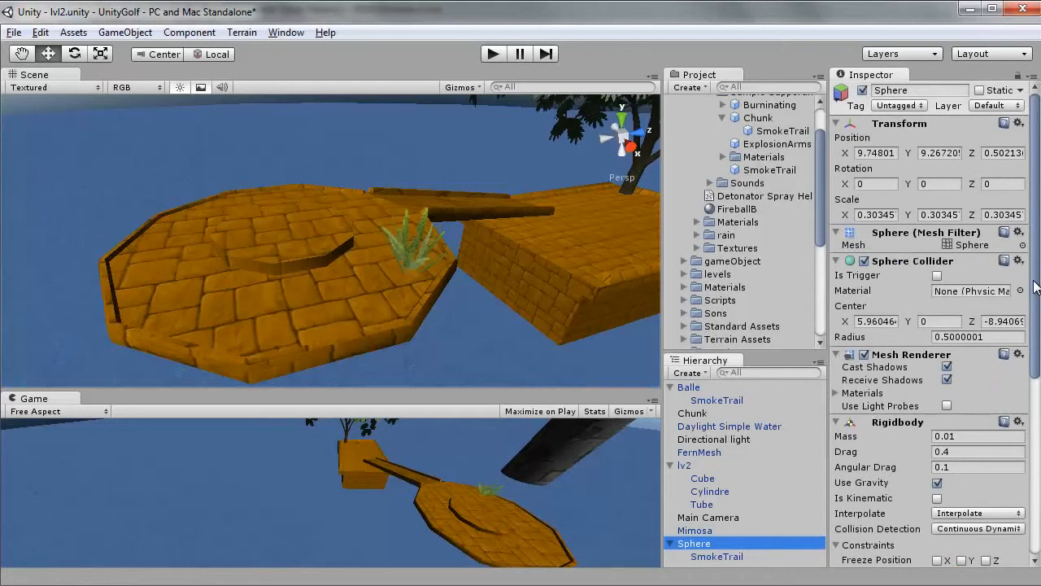
drag(1035, 284, 1016, 361)
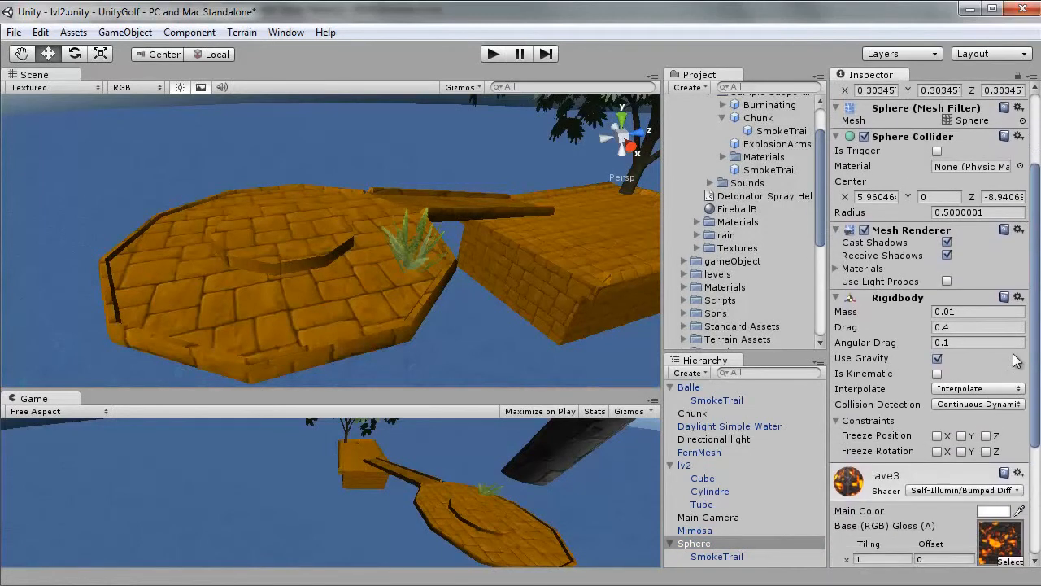
scroll(1015, 360, down, 5)
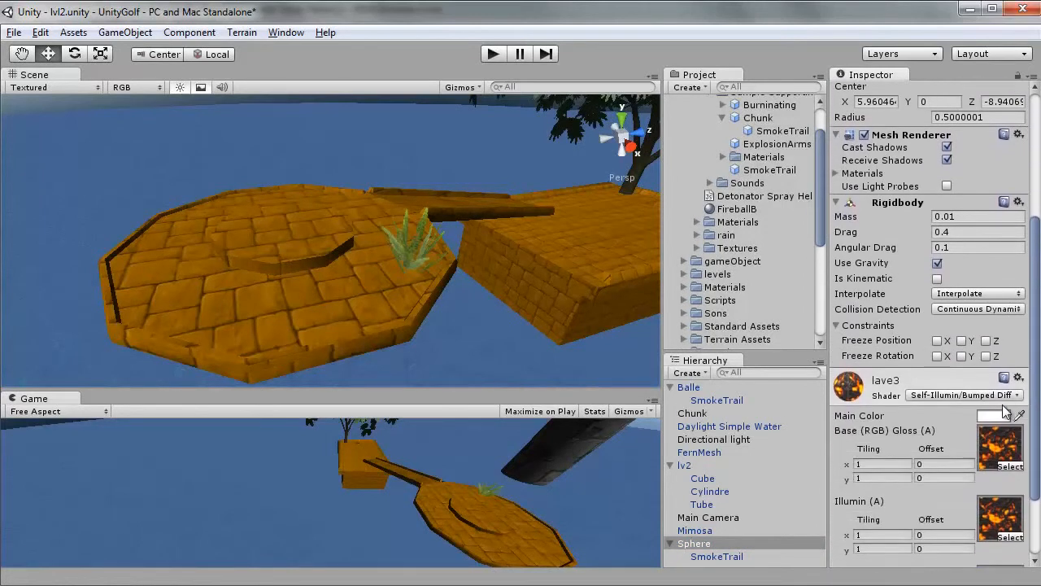
scroll(1006, 412, down, 5)
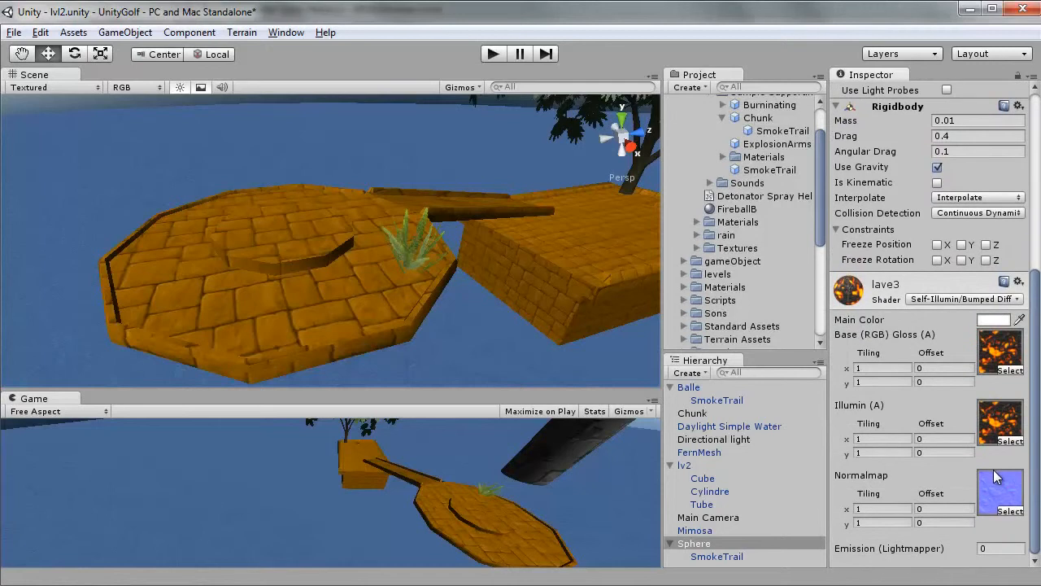
scroll(996, 467, up, 4)
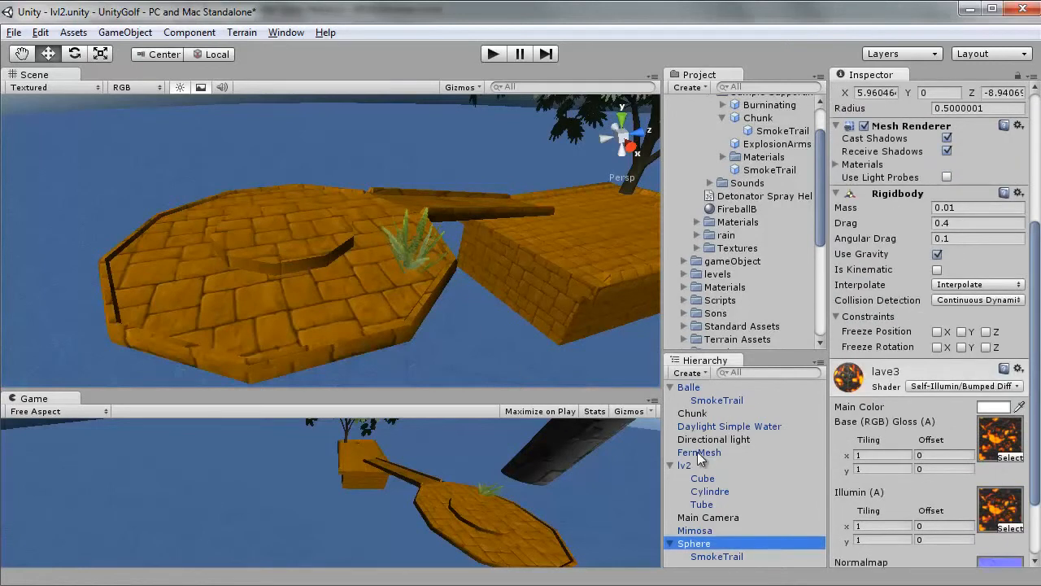
Step: Create a JavaScript named shotScript in the Scripts folder and attach it to Main Camera
click(669, 464)
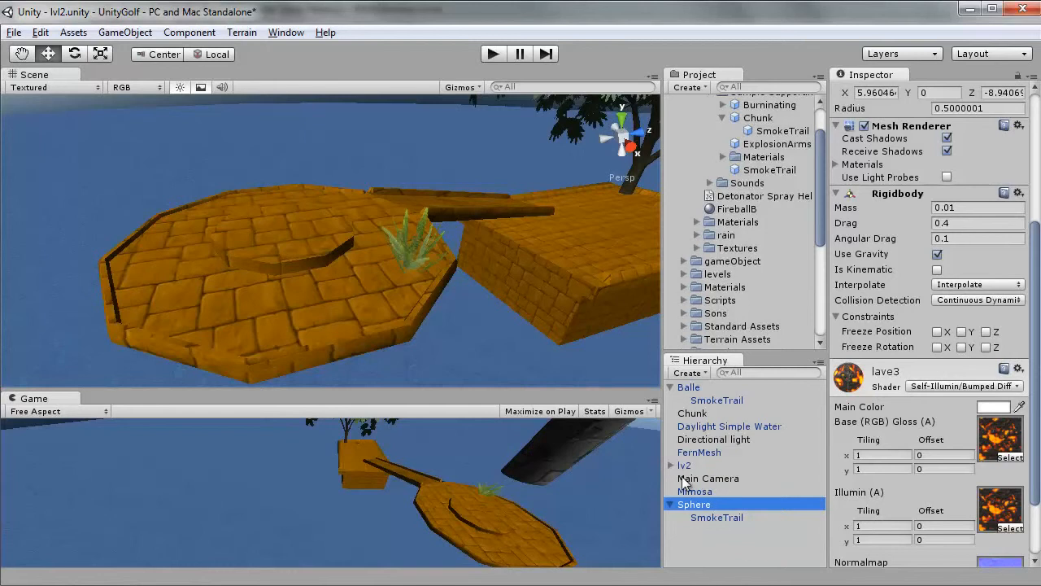
click(696, 479)
drag(821, 225, 779, 154)
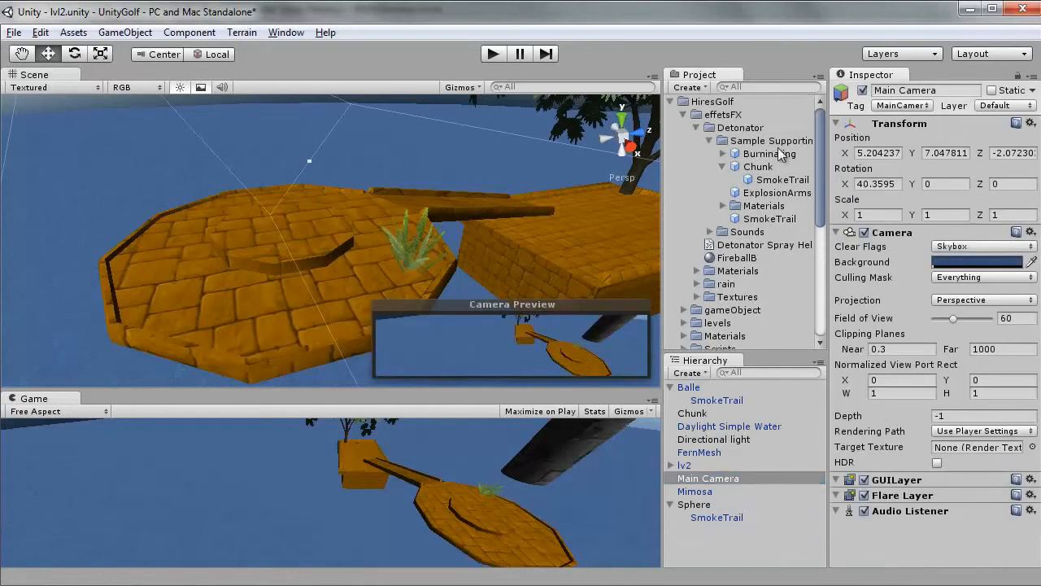
click(672, 101)
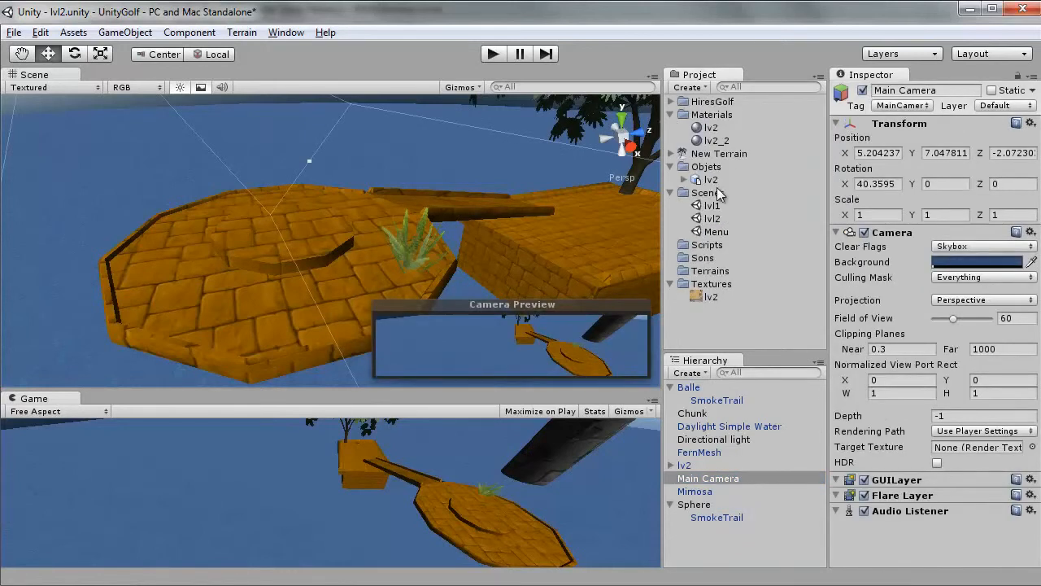
click(705, 244)
click(690, 87)
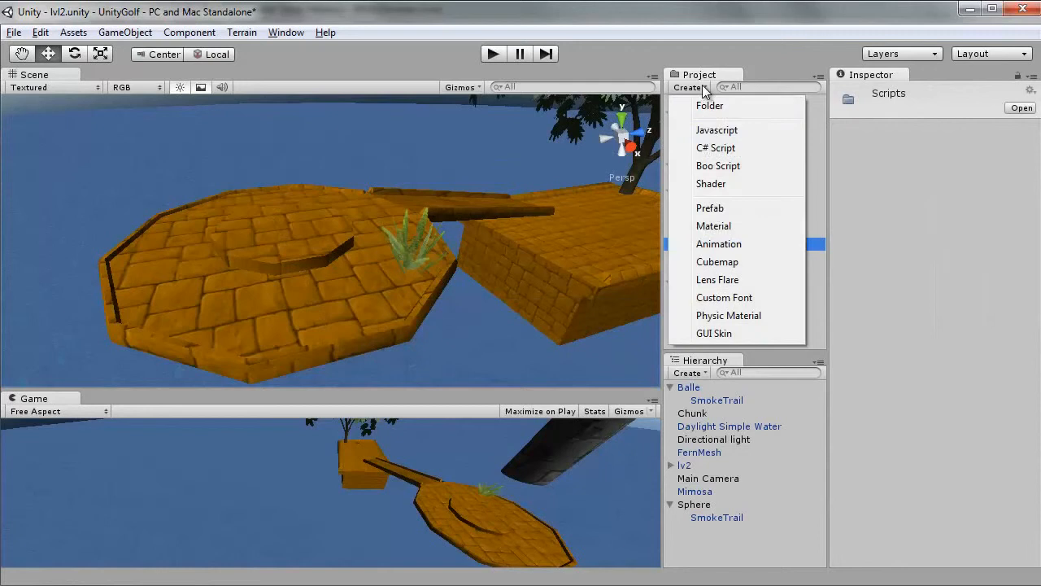
click(718, 130)
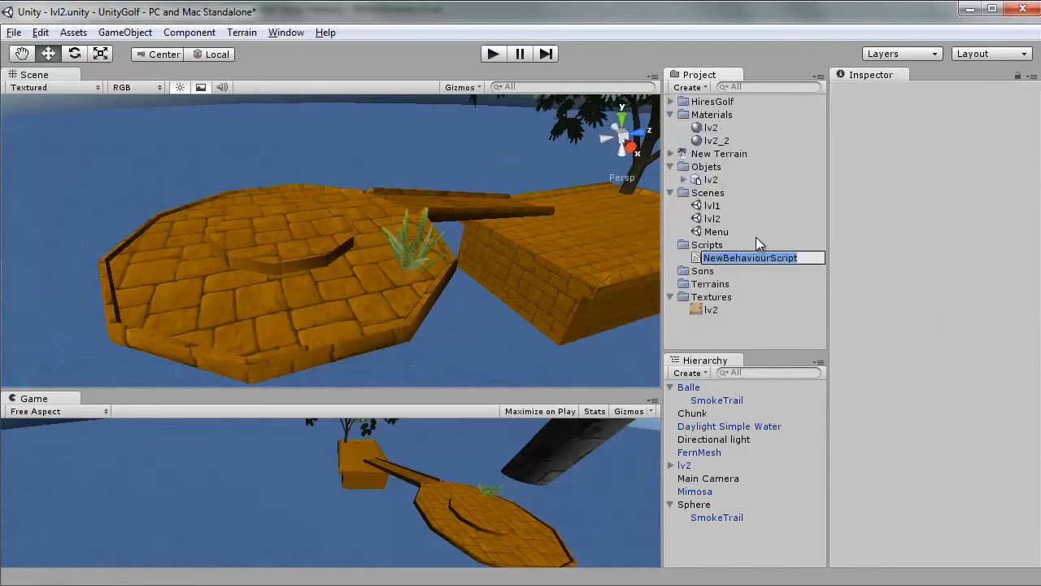
text(shotScript)
key(Return)
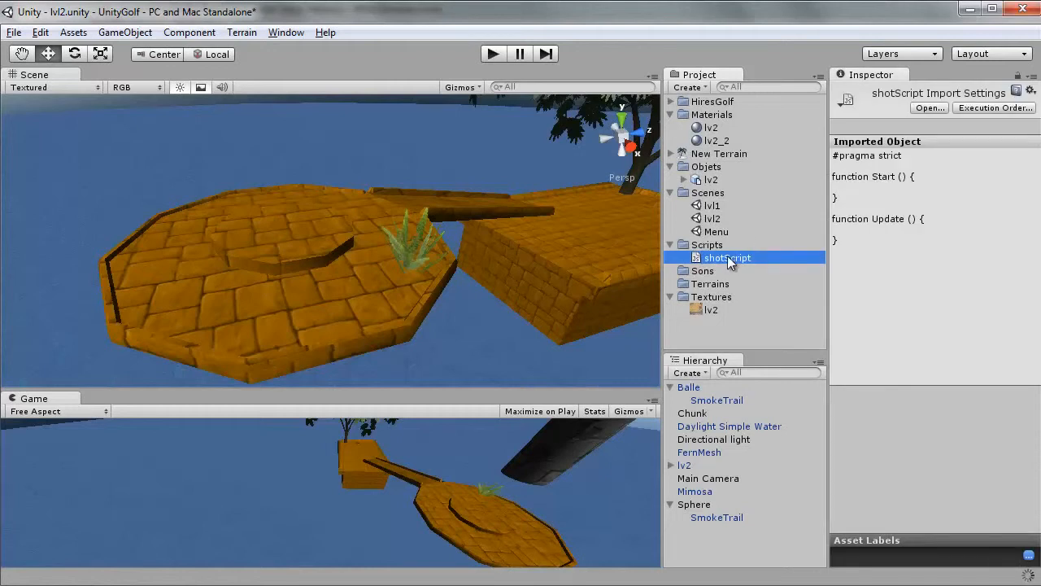
drag(727, 258, 716, 478)
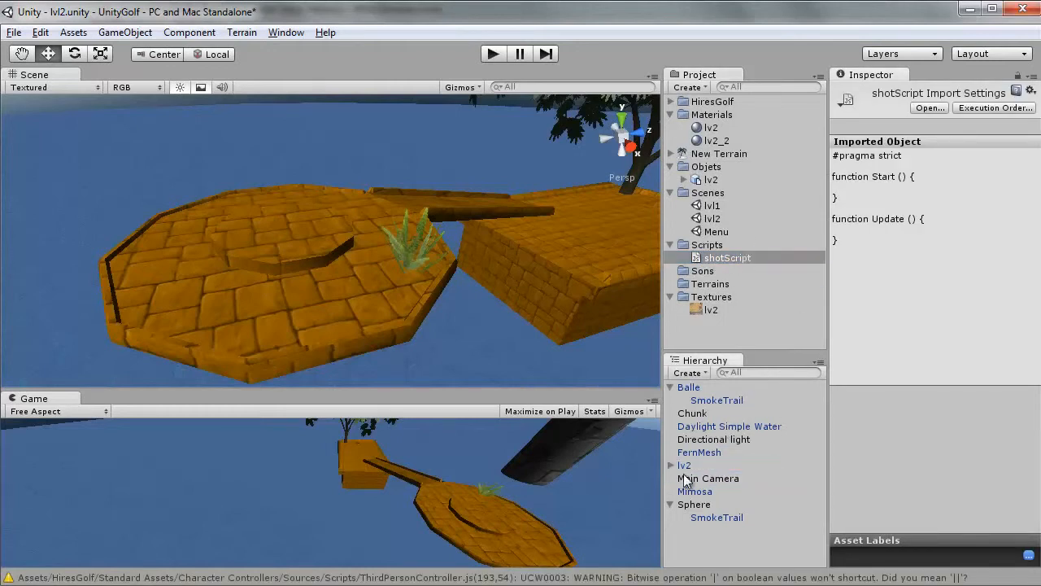
click(685, 480)
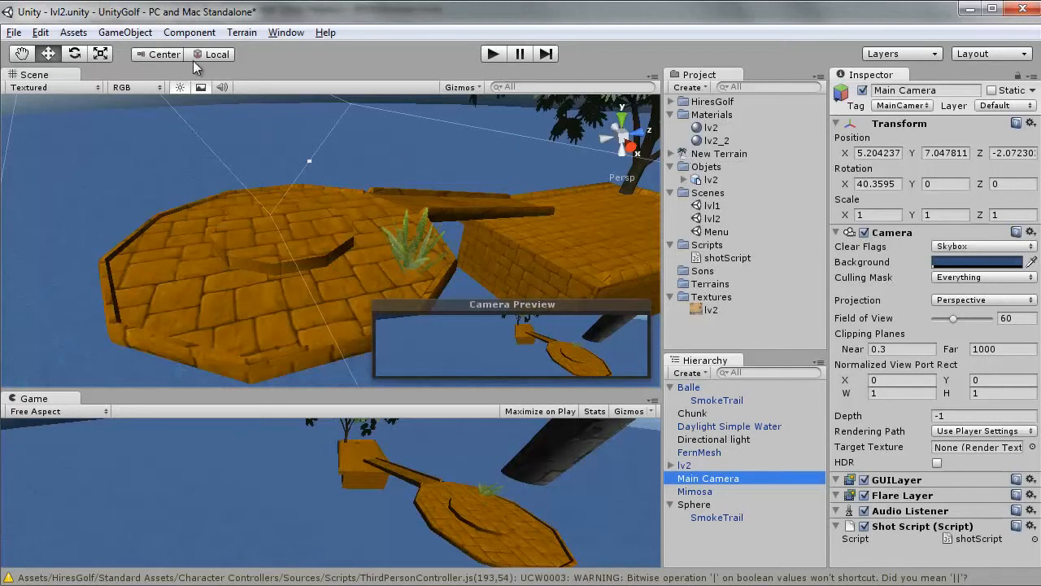
Step: Add the Smooth Follow camera-control component to Main Camera and assign Sphere as its target
click(40, 31)
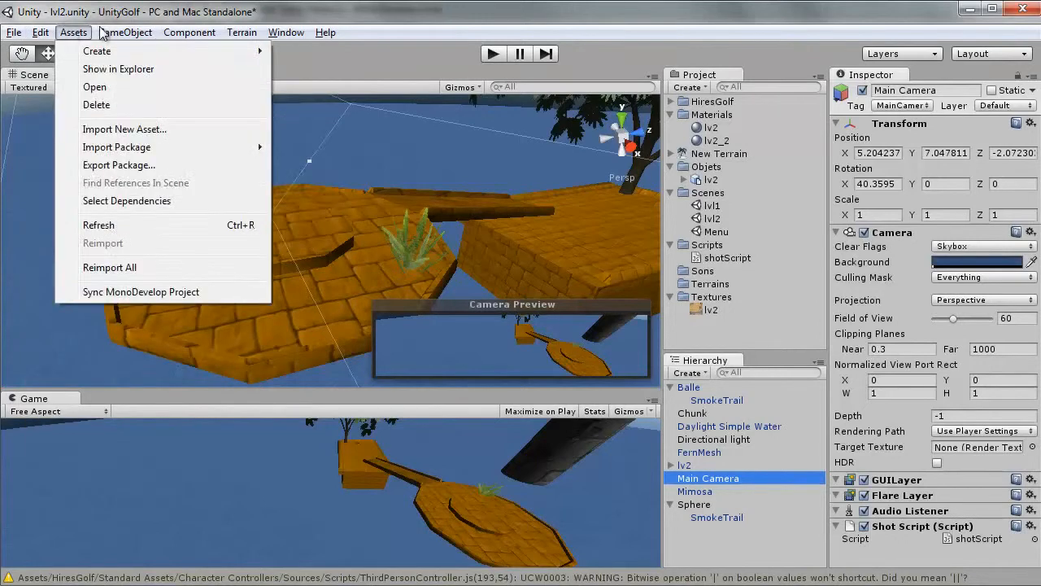
mouse_move(138, 72)
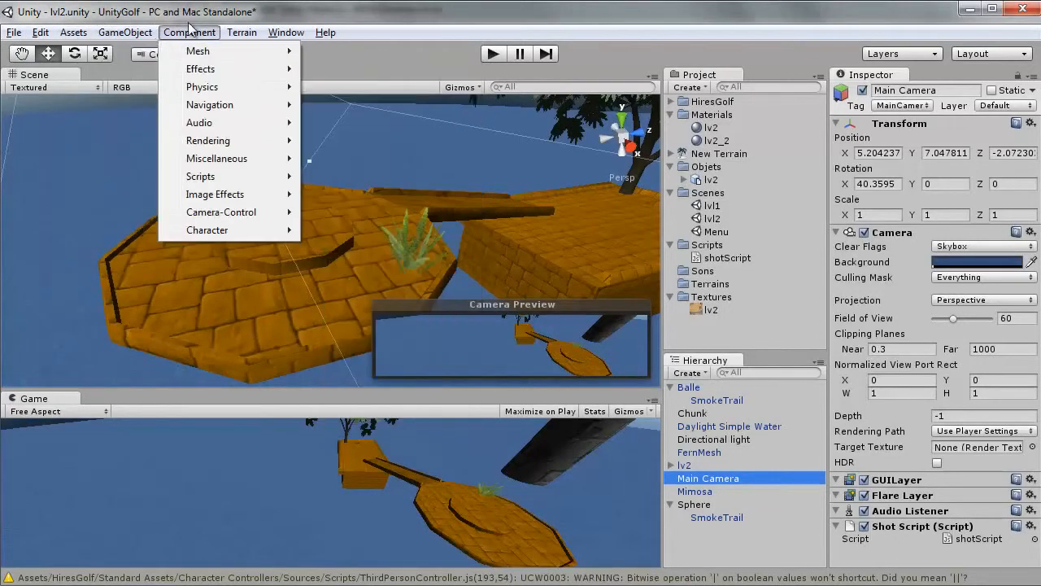
mouse_move(251, 219)
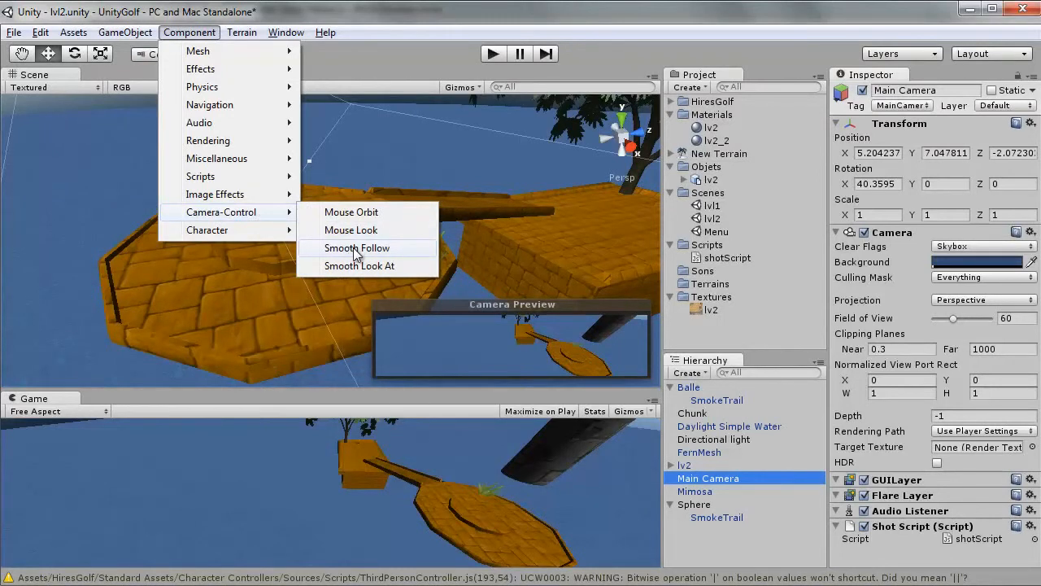
click(720, 478)
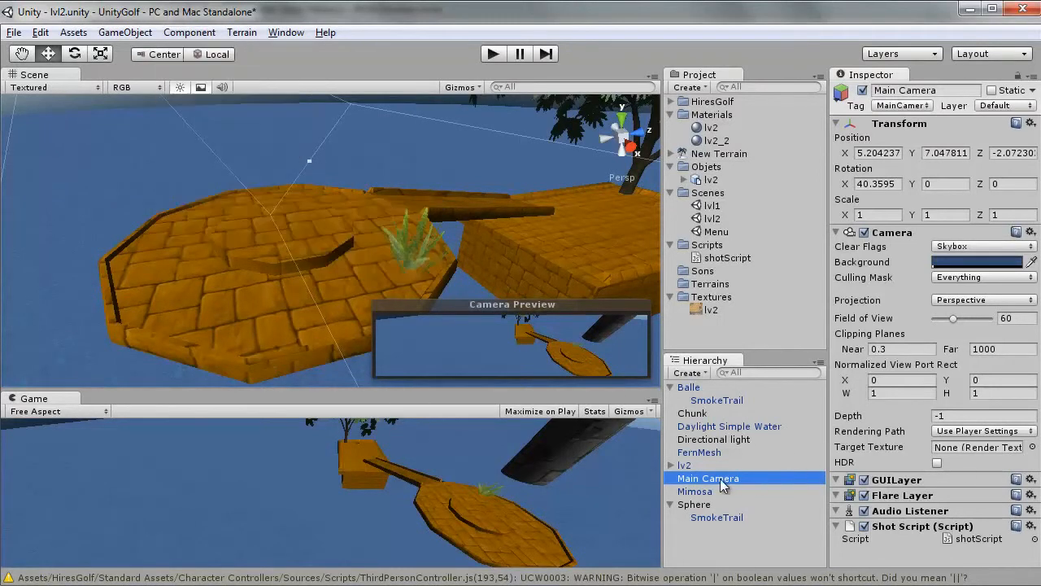
click(187, 35)
mouse_move(240, 213)
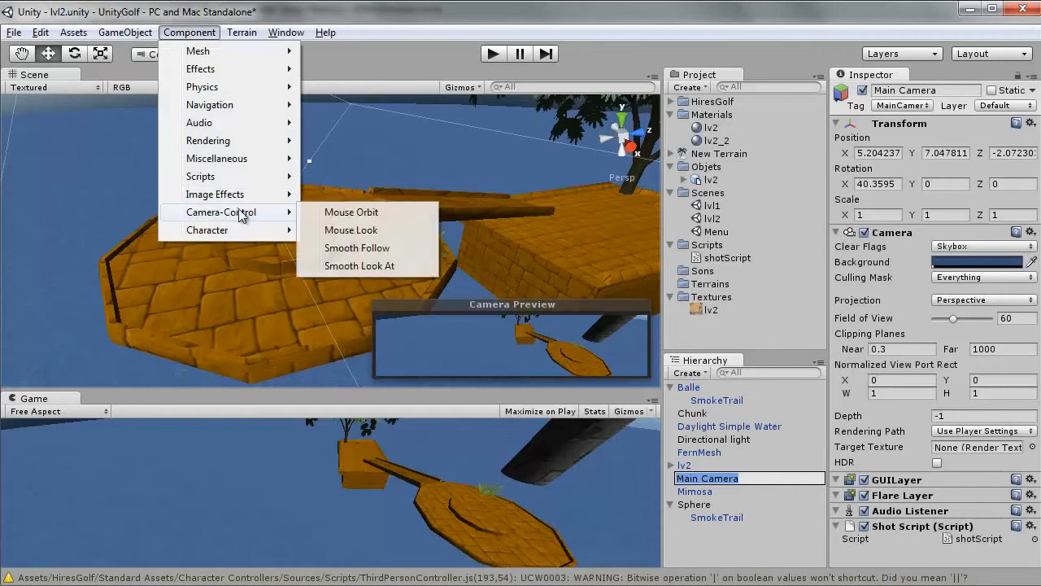
click(352, 249)
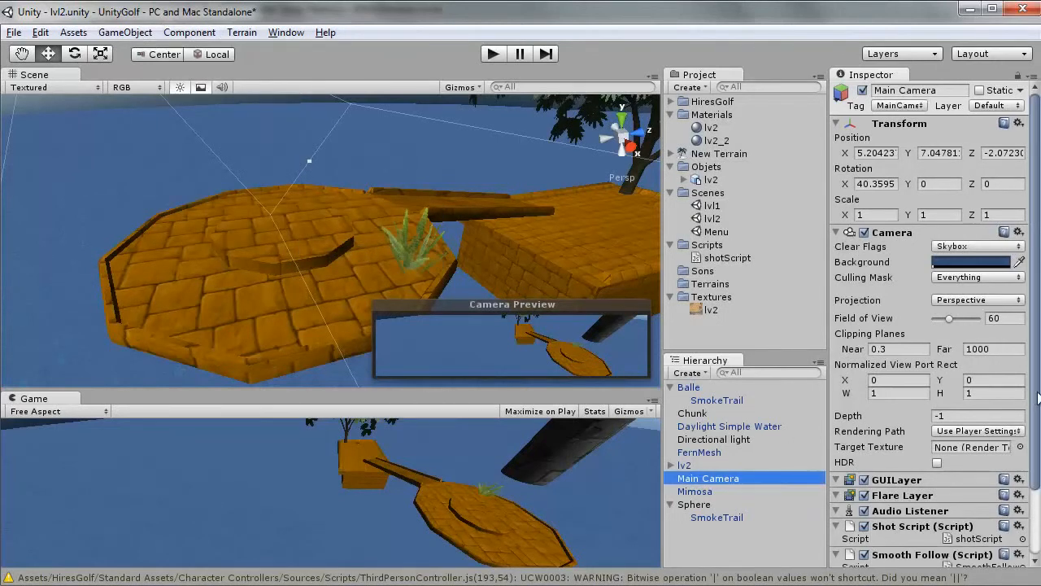
drag(1038, 397, 1038, 472)
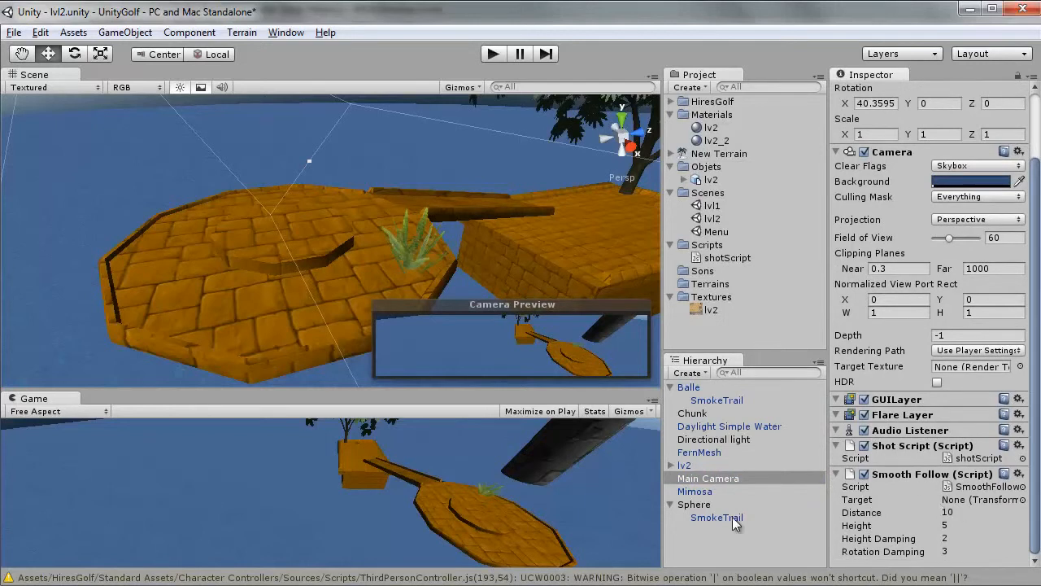
drag(695, 505, 970, 508)
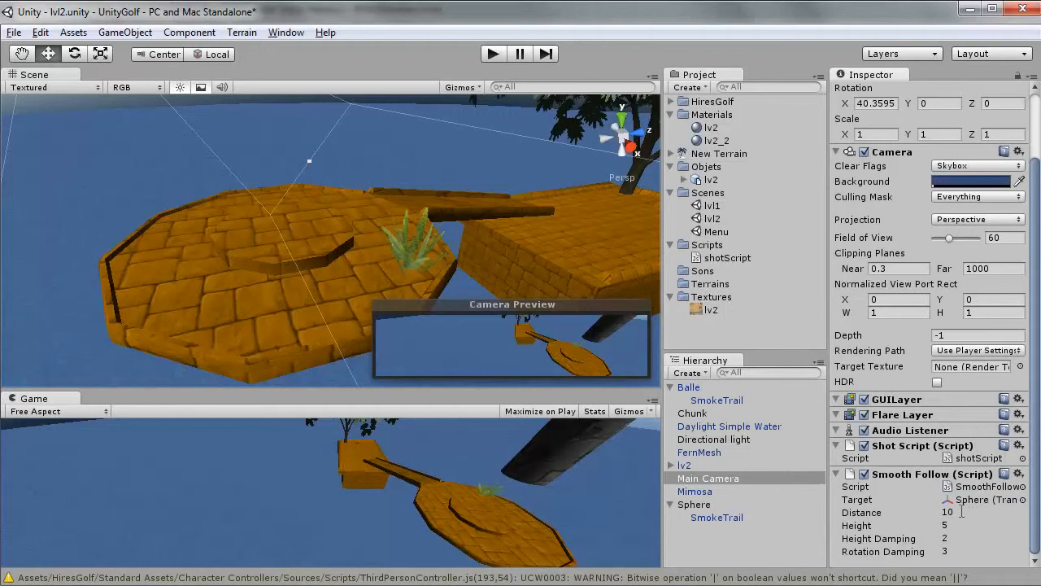
Step: Try a Smooth Follow distance of 5 and height of 3 on Main Camera with a short play test
click(960, 513)
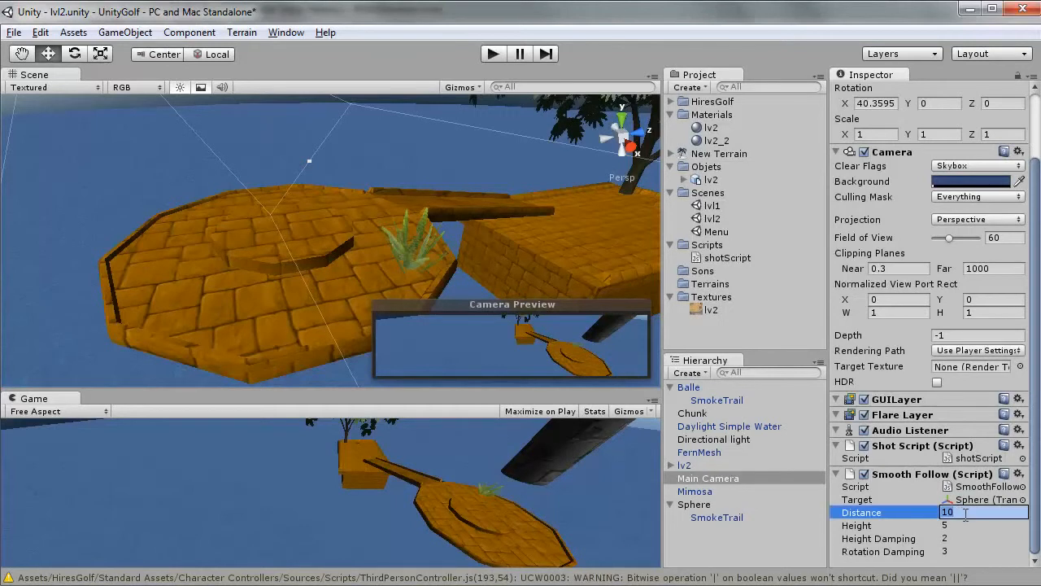
text(5)
click(963, 525)
text(3)
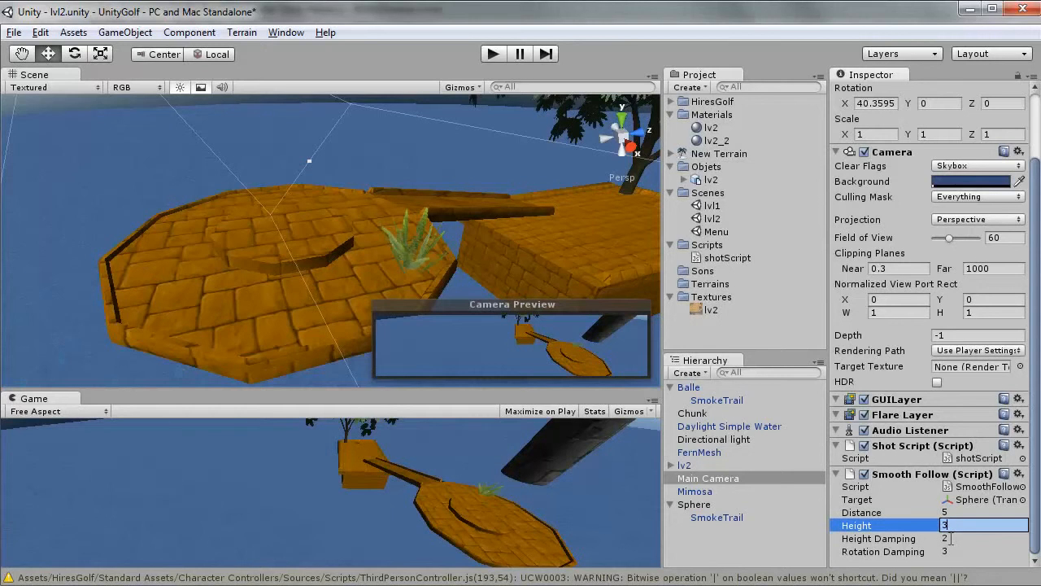
click(492, 54)
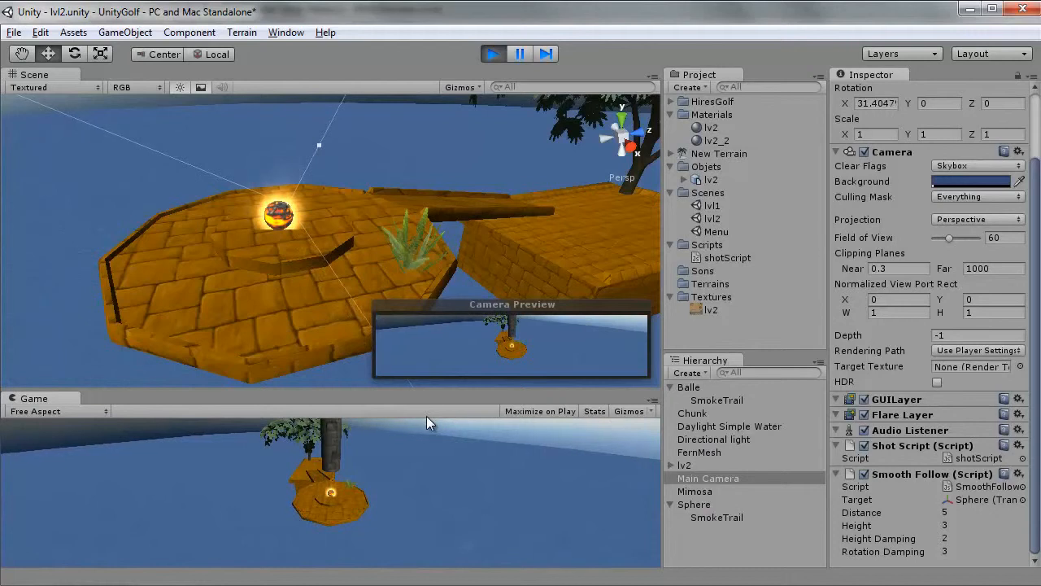
click(492, 53)
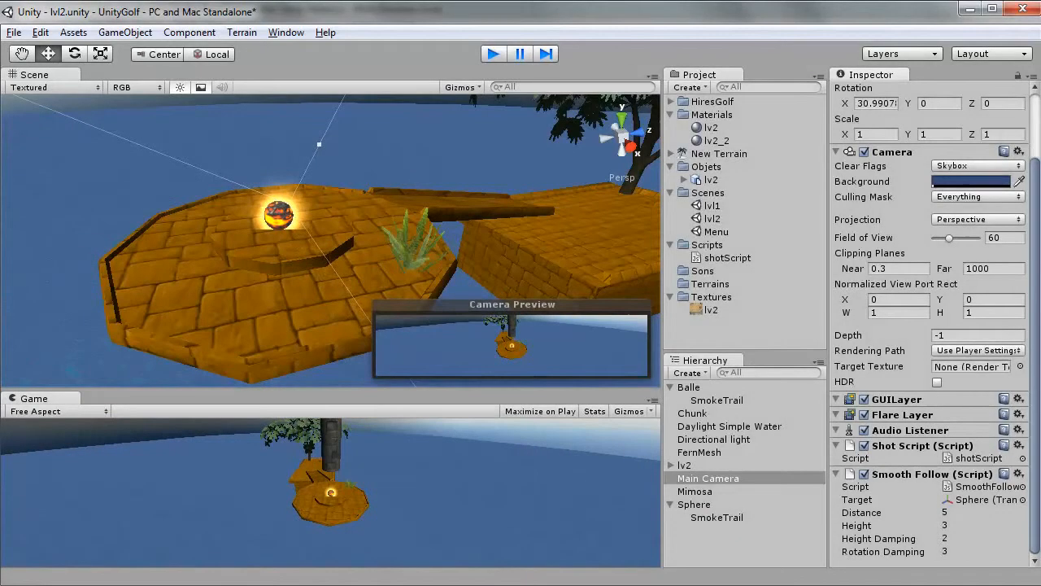
Step: Set Main Camera's Smooth Follow distance to 2.5 and height to 2
click(956, 512)
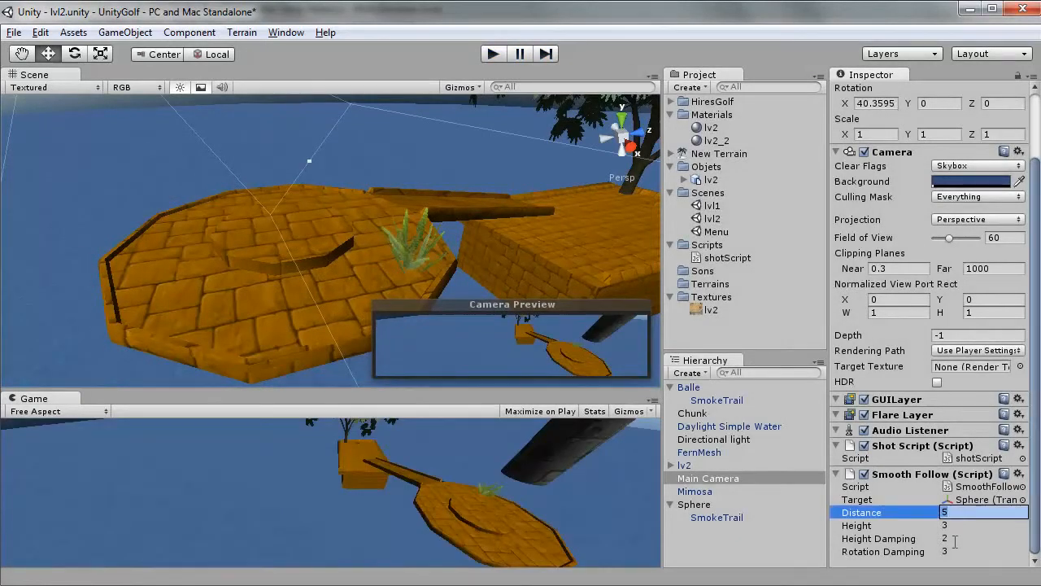
text(2.5)
click(958, 537)
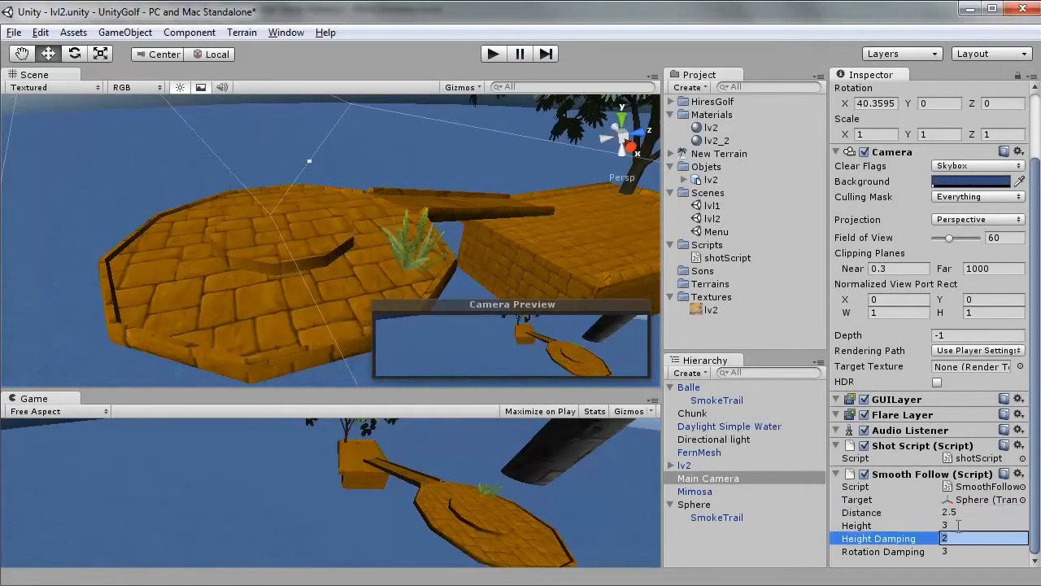
click(956, 526)
text(2)
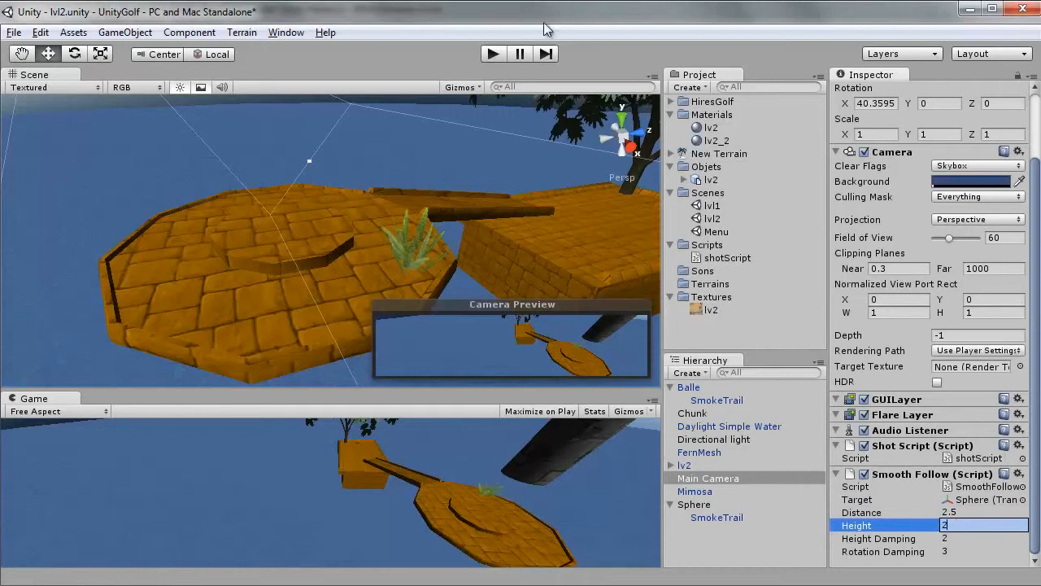
Step: Play-test the follow camera in an enlarged Game view, moving Sphere across the round platform, and end play mode
click(493, 55)
mouse_move(436, 406)
mouse_down()
mouse_move(421, 288)
mouse_move(454, 179)
mouse_move(440, 260)
mouse_up()
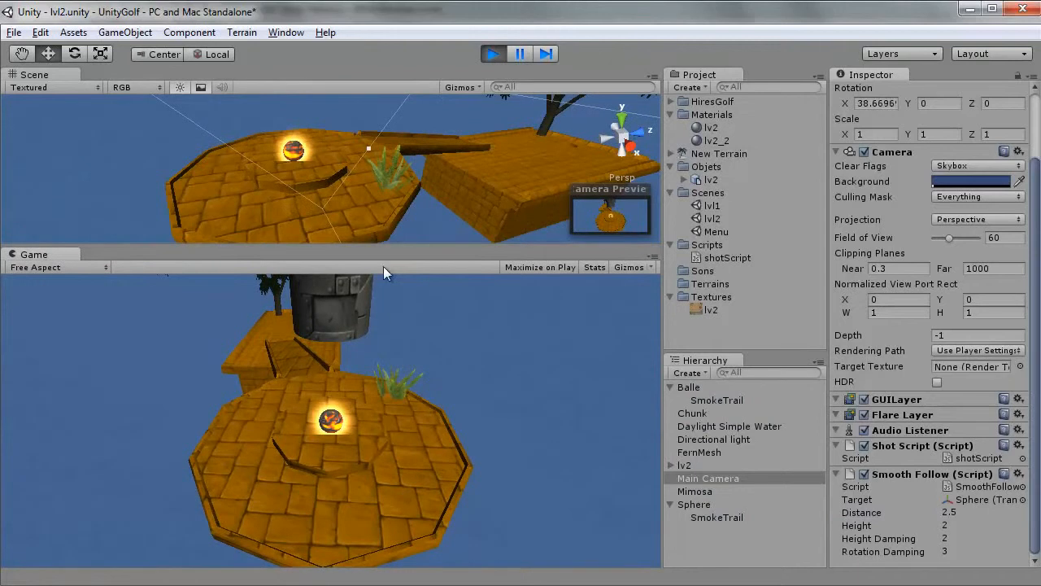
click(298, 151)
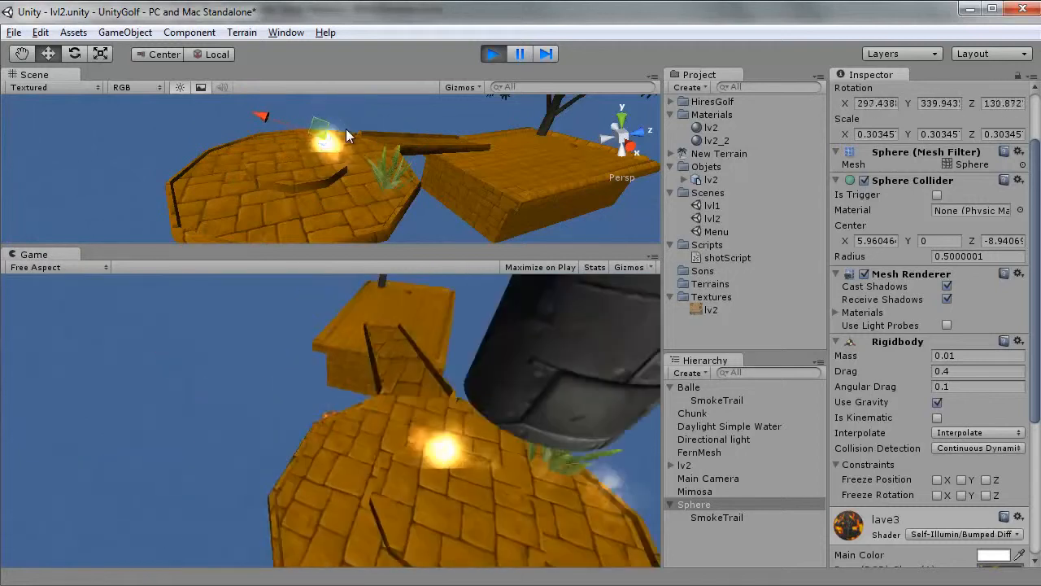
click(318, 224)
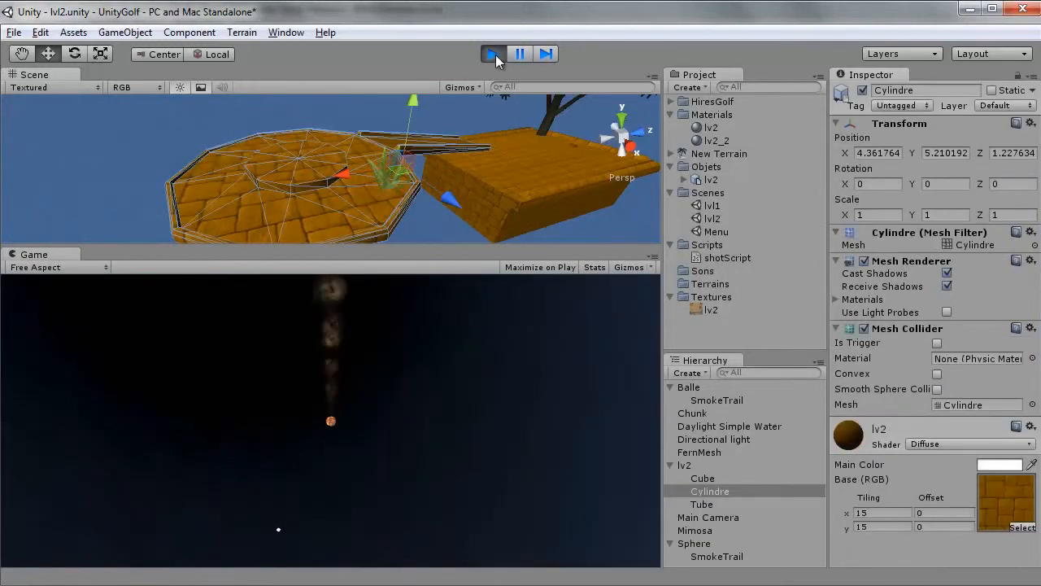
click(490, 58)
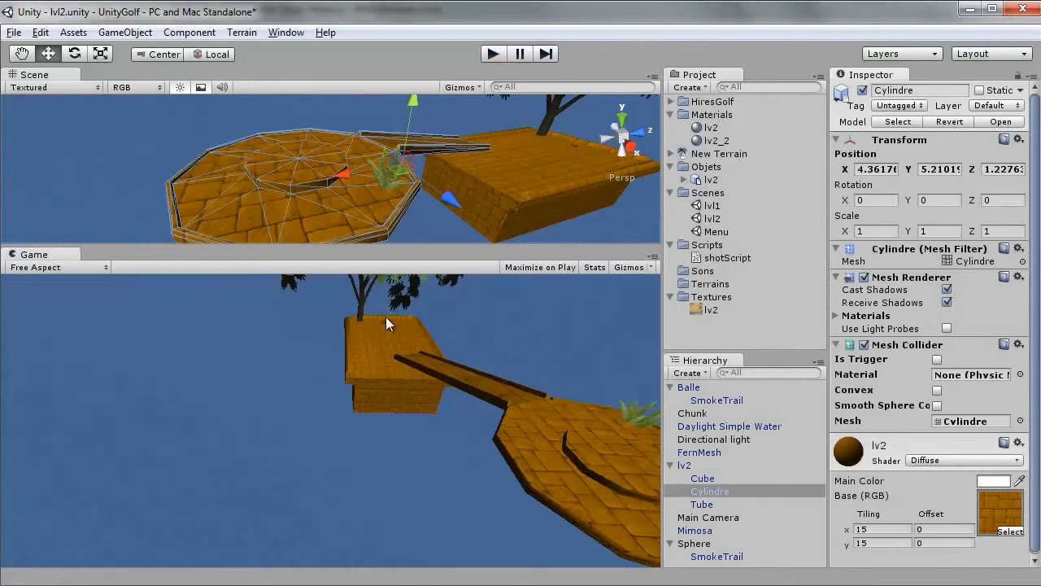
right_drag(253, 155, 406, 99)
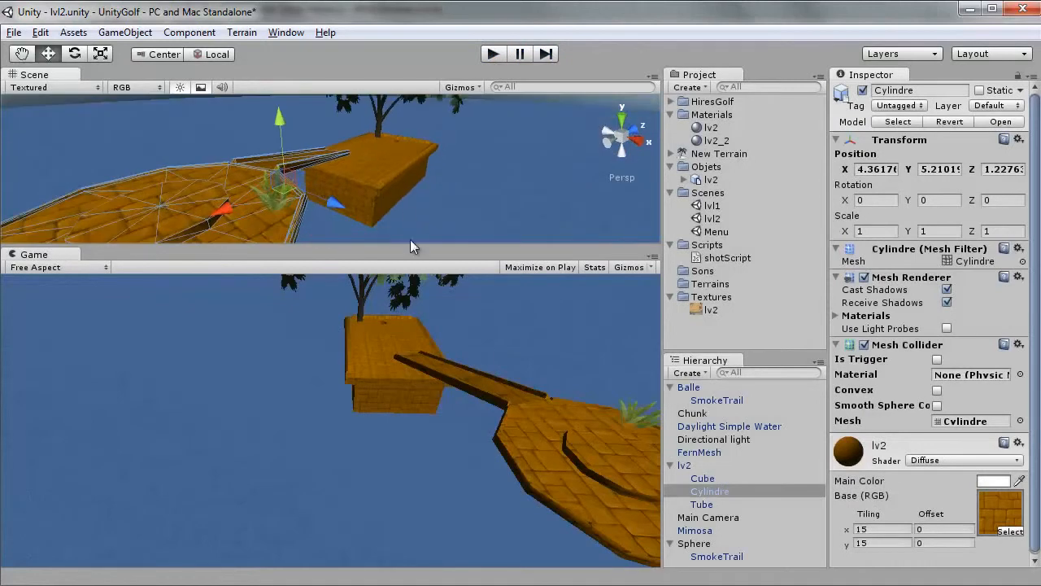
Step: Make the Scene view taller at the expense of the Game view and orbit around the course
drag(410, 244, 404, 428)
alt+drag(377, 355, 423, 317)
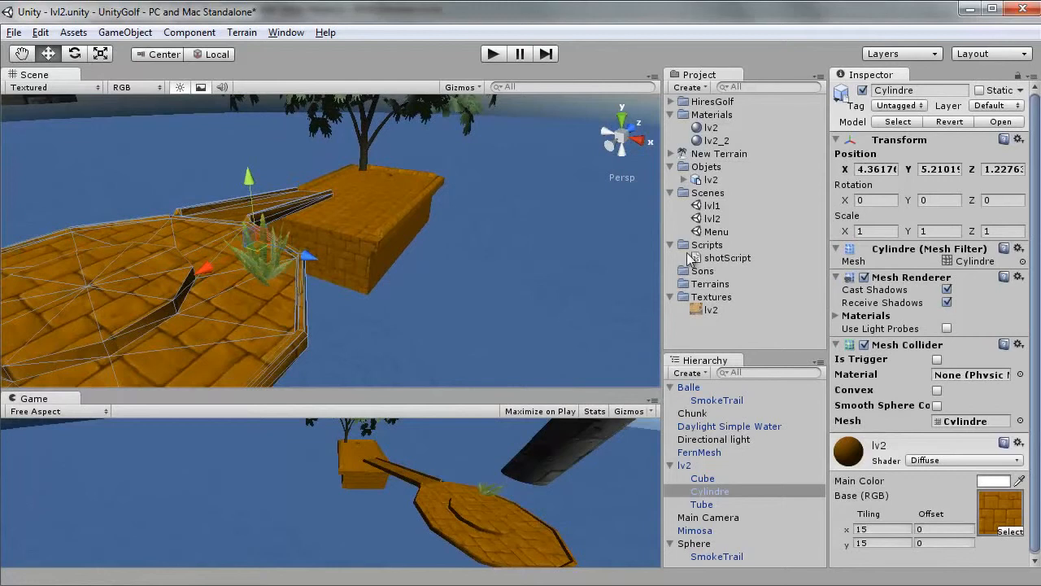
Step: Open shotScript in MonoDevelop and resize its window so the Unity scene stays visible beside it
click(712, 259)
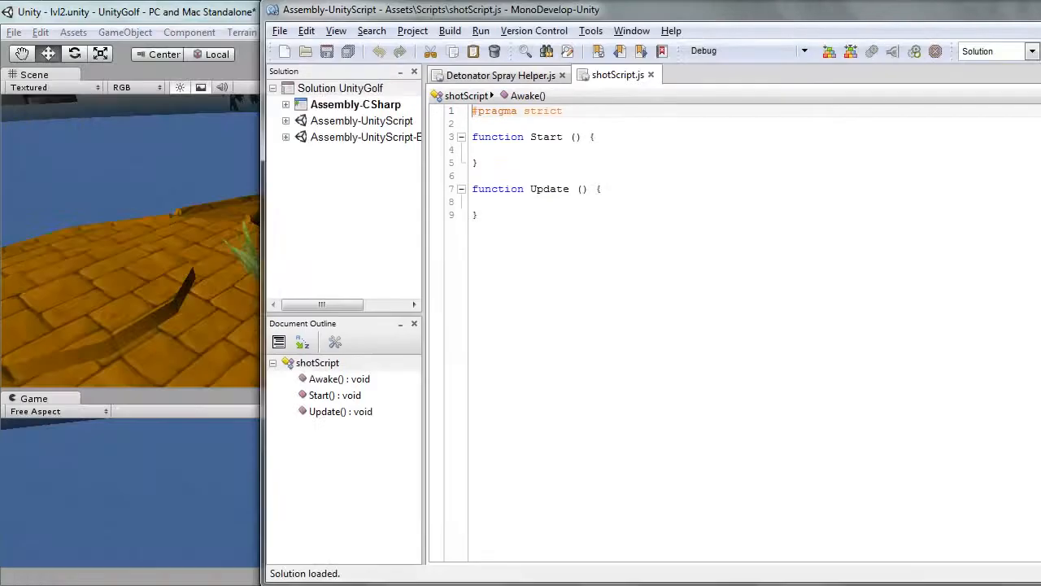
drag(1040, 9, 812, 13)
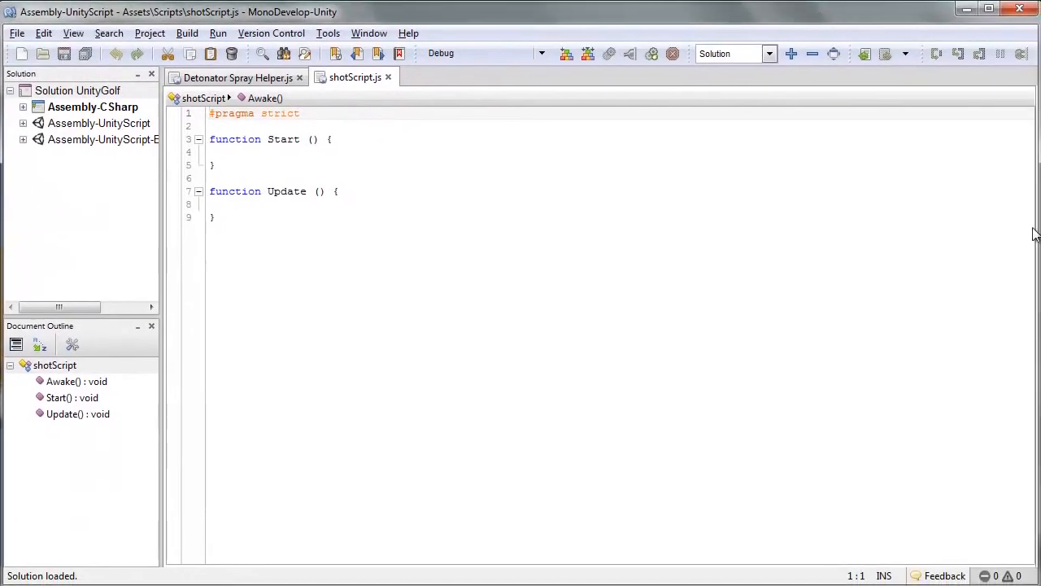
drag(1034, 193, 624, 277)
drag(424, 13, 688, 18)
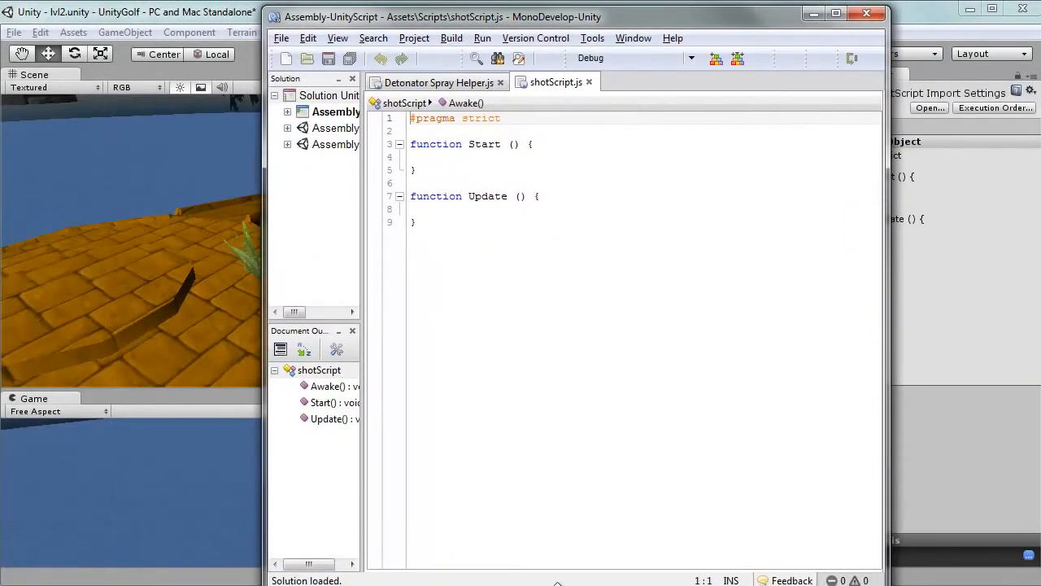
drag(562, 585, 550, 576)
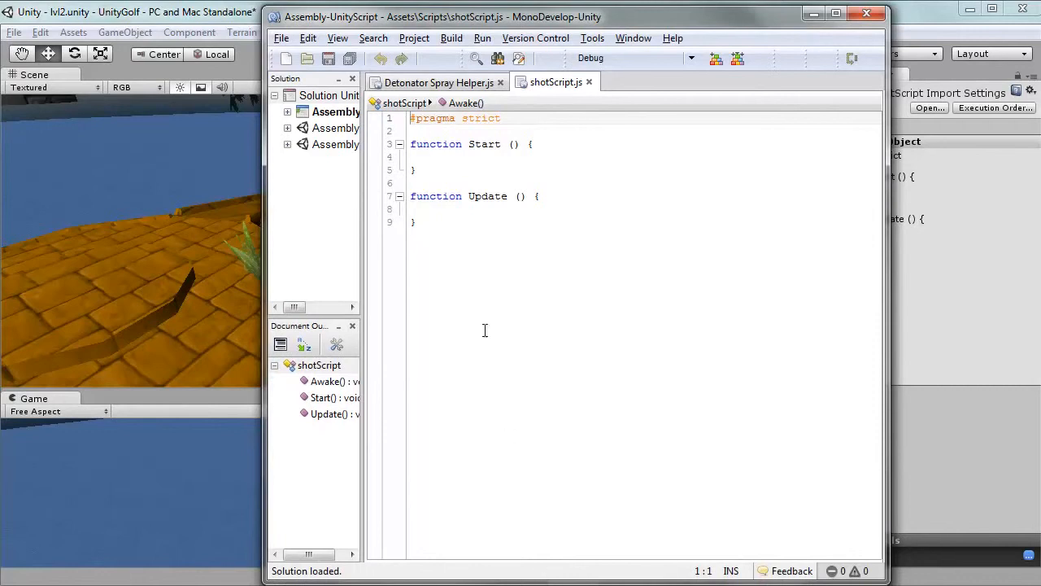
Step: Delete all the default code from shotScript.js and save the empty script
click(469, 249)
key(ctrl+a)
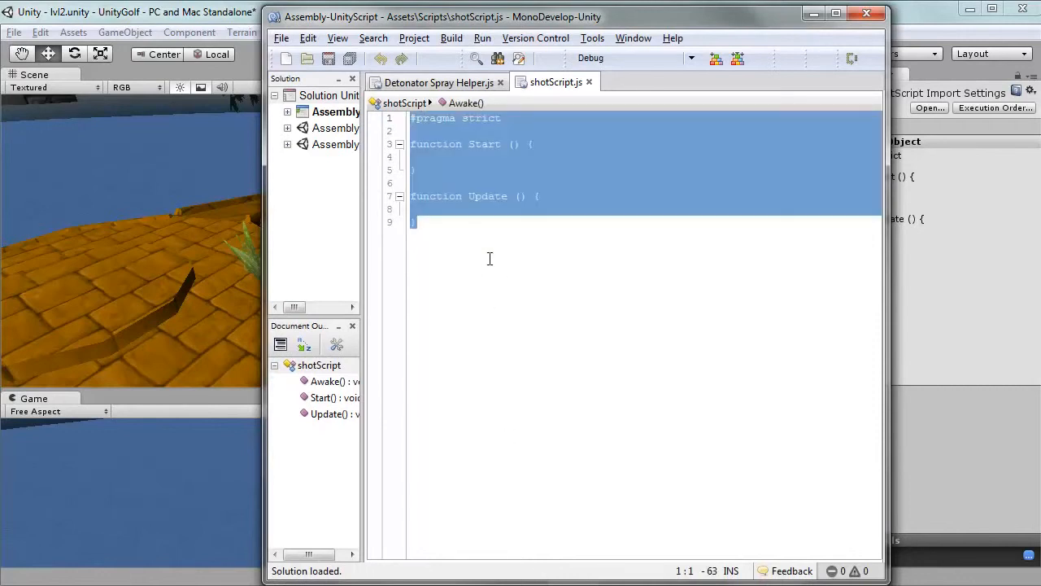
key(Delete)
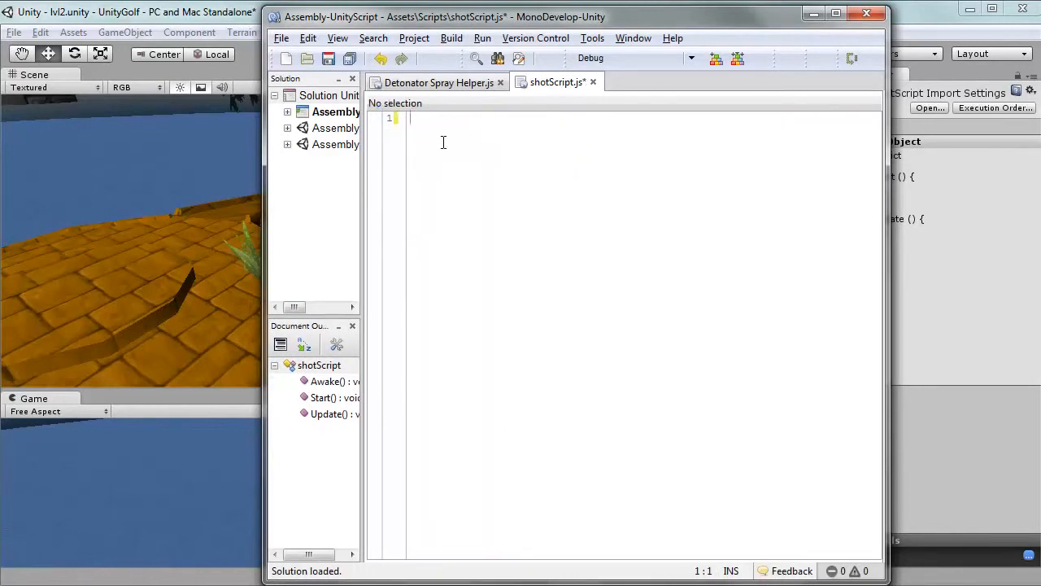
key(ctrl+s)
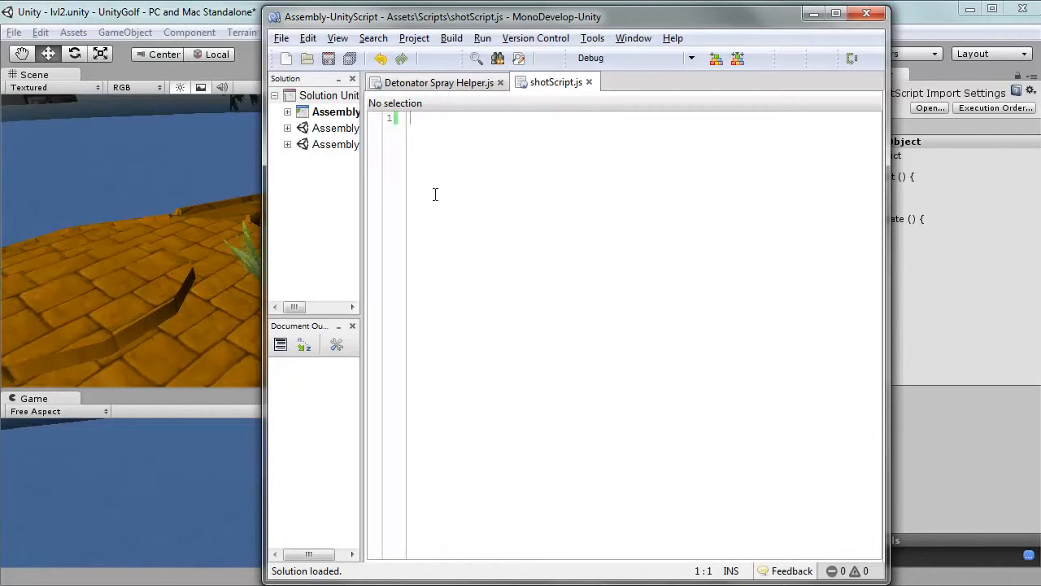
Step: Shift the editor window aside, examine the variable declarations in Detonator Spray Helper.js, and return to shotScript.js
mouse_move(716, 23)
mouse_down()
mouse_move(790, 31)
mouse_move(735, 23)
mouse_up()
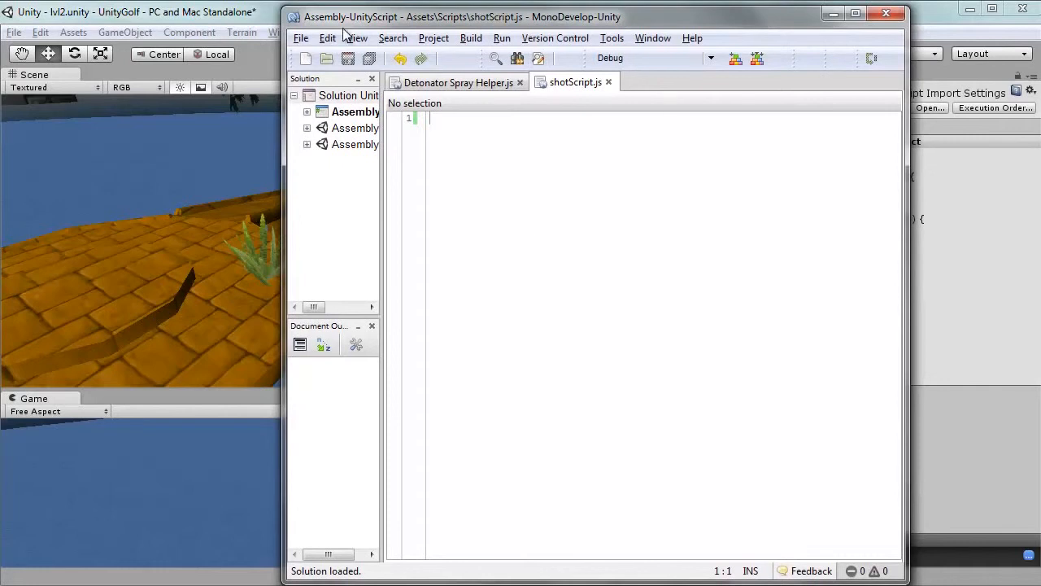
drag(413, 19, 451, 19)
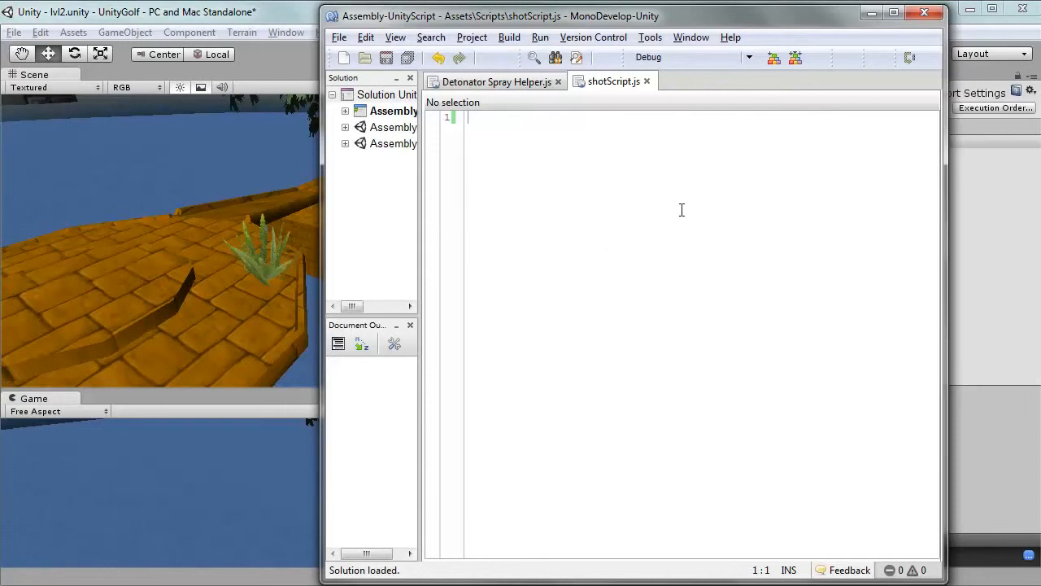
click(544, 84)
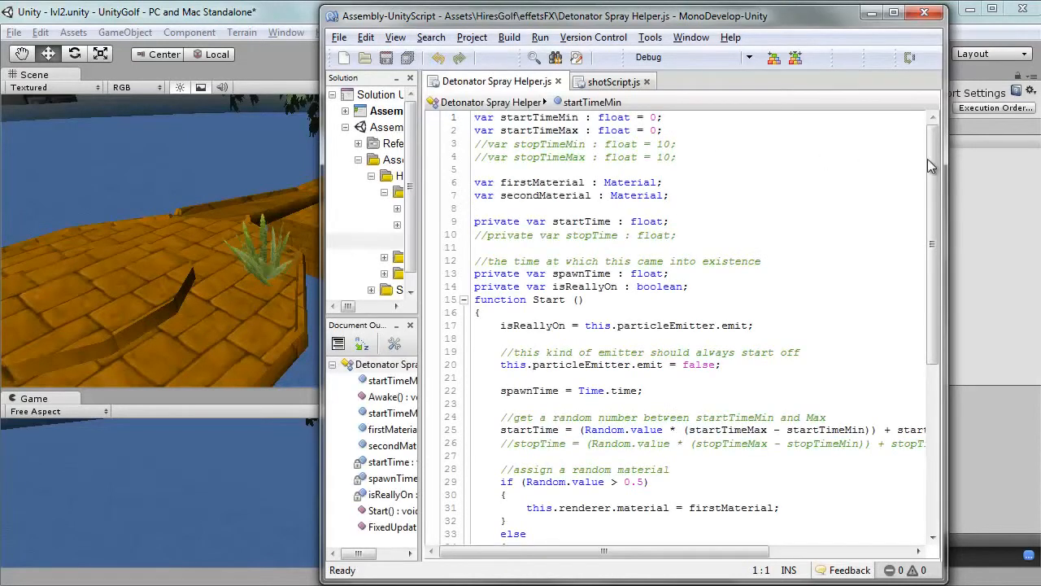
drag(933, 156, 933, 115)
drag(494, 122, 657, 140)
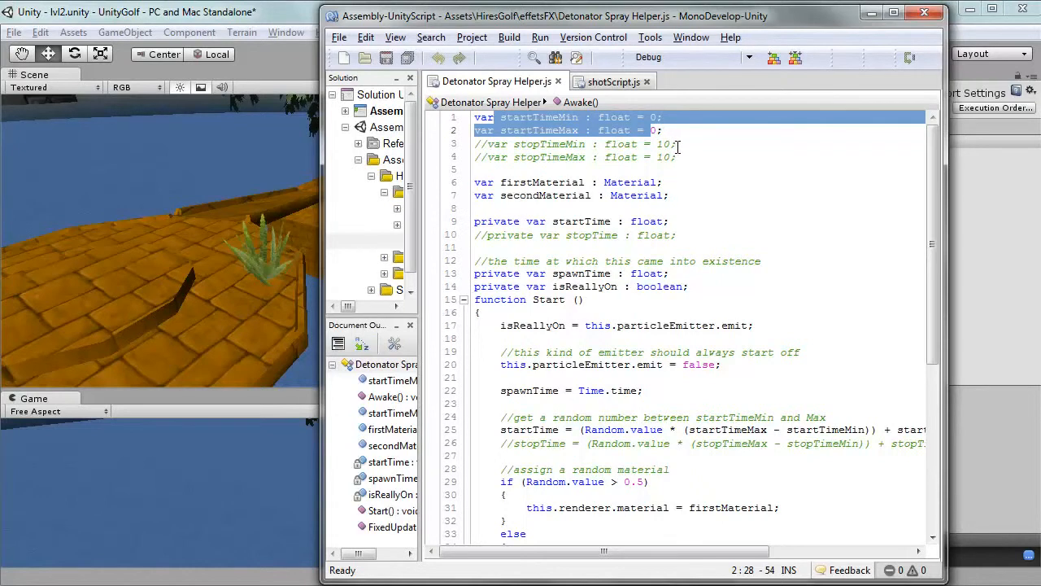
click(608, 81)
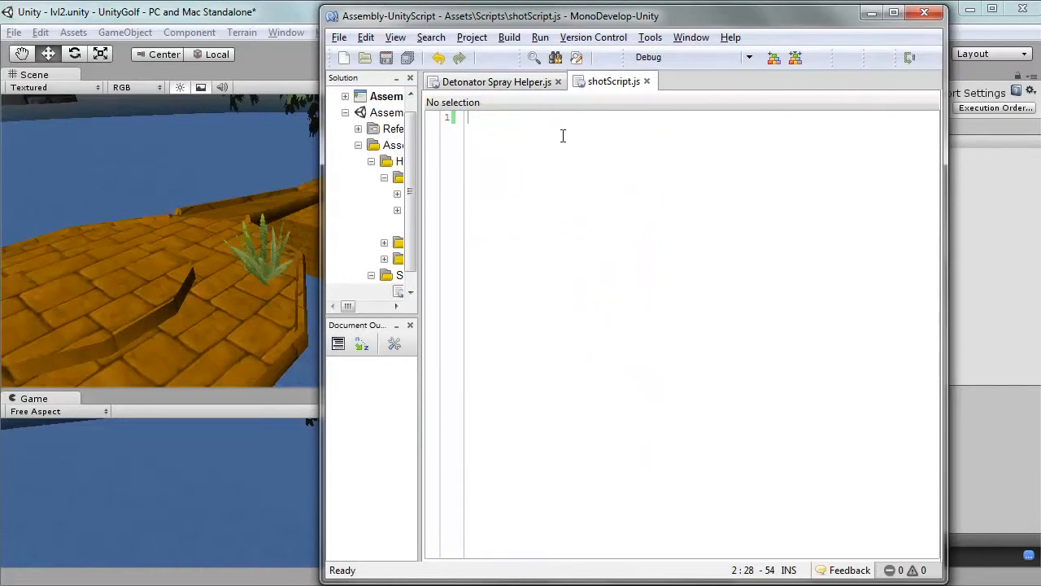
Step: Enlarge the code text and declare the variable on the first line with "var vie = 8;"
text(v)
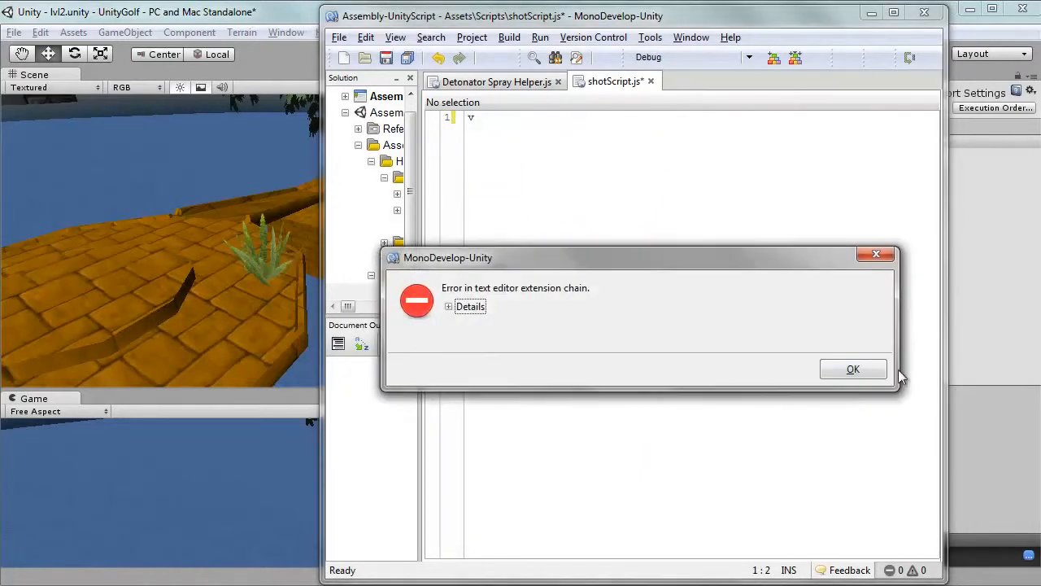
click(851, 370)
text(ar)
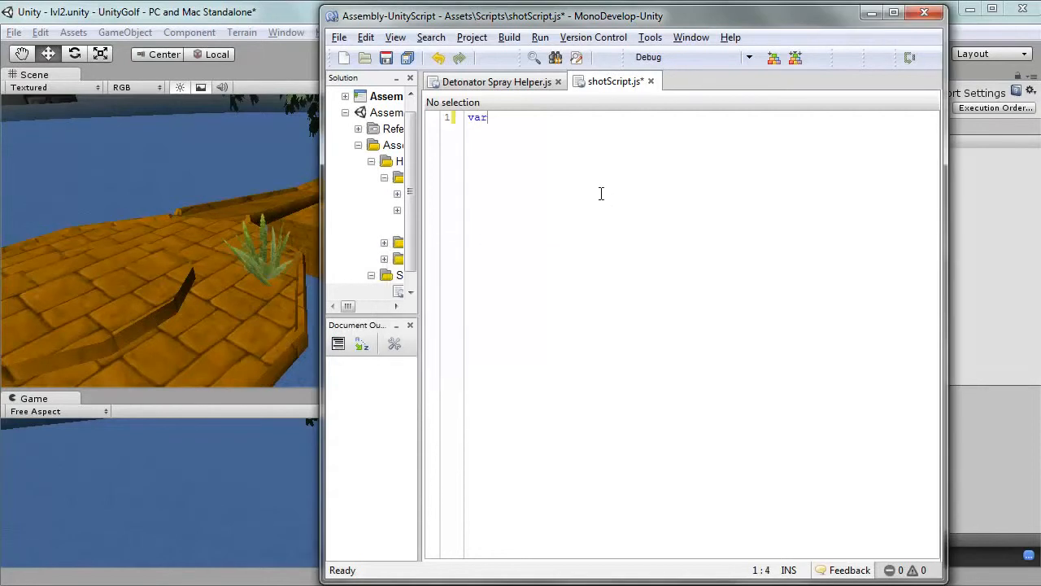
ctrl+scroll(579, 172, up, 4)
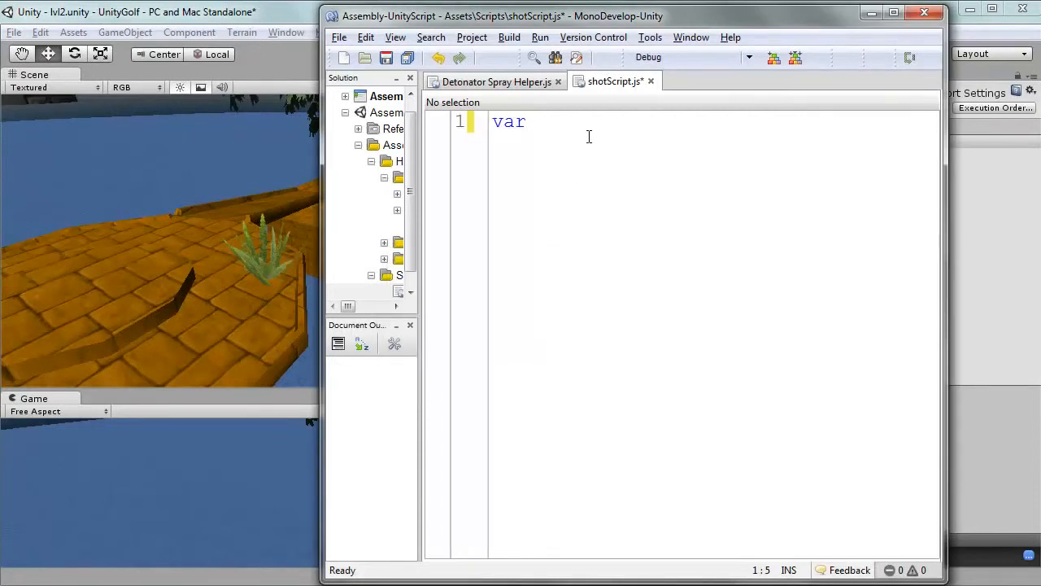
text(vie = 8;)
drag(619, 123, 647, 124)
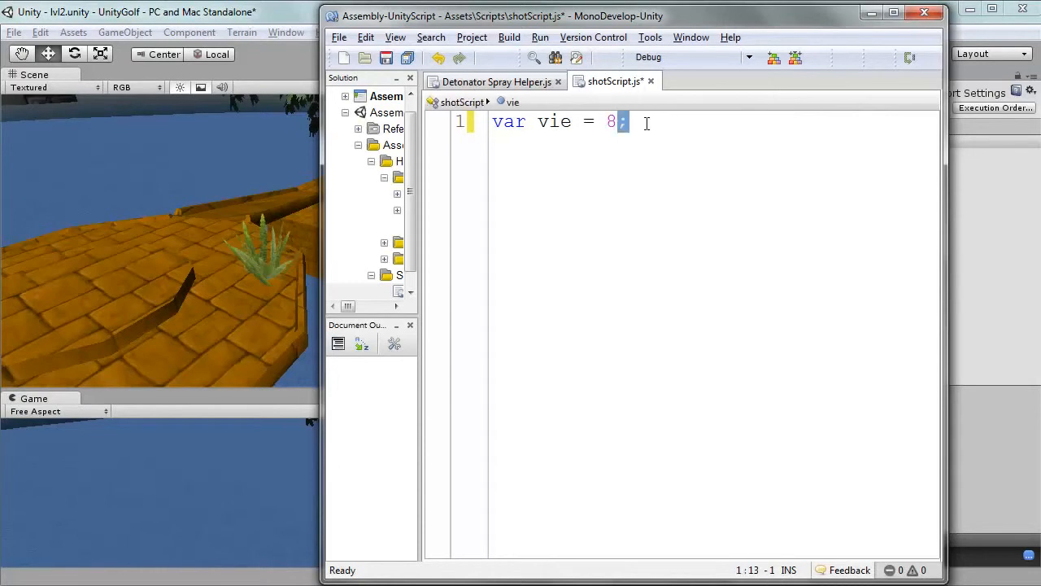
double_click(553, 122)
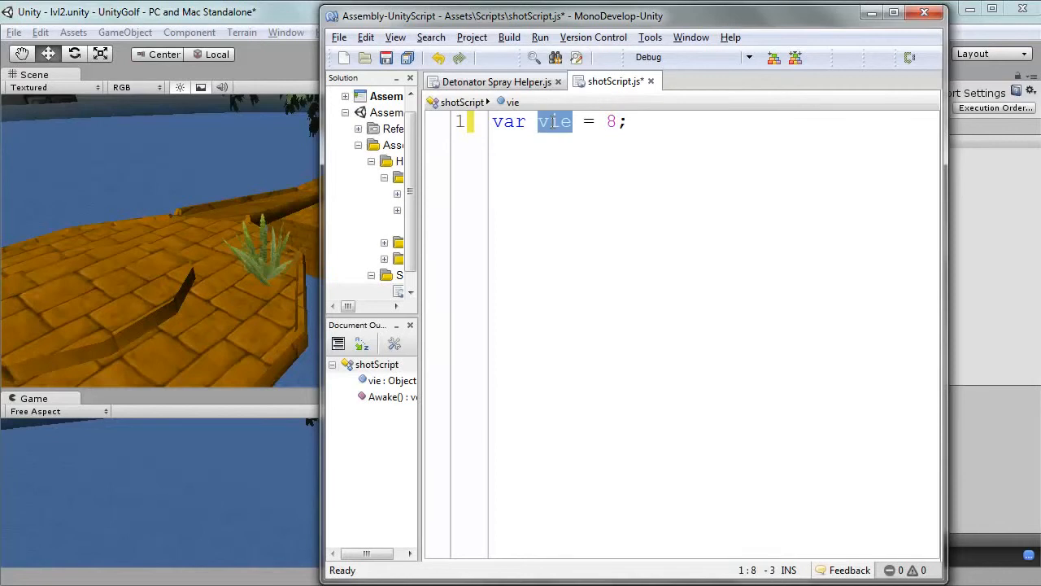
double_click(611, 122)
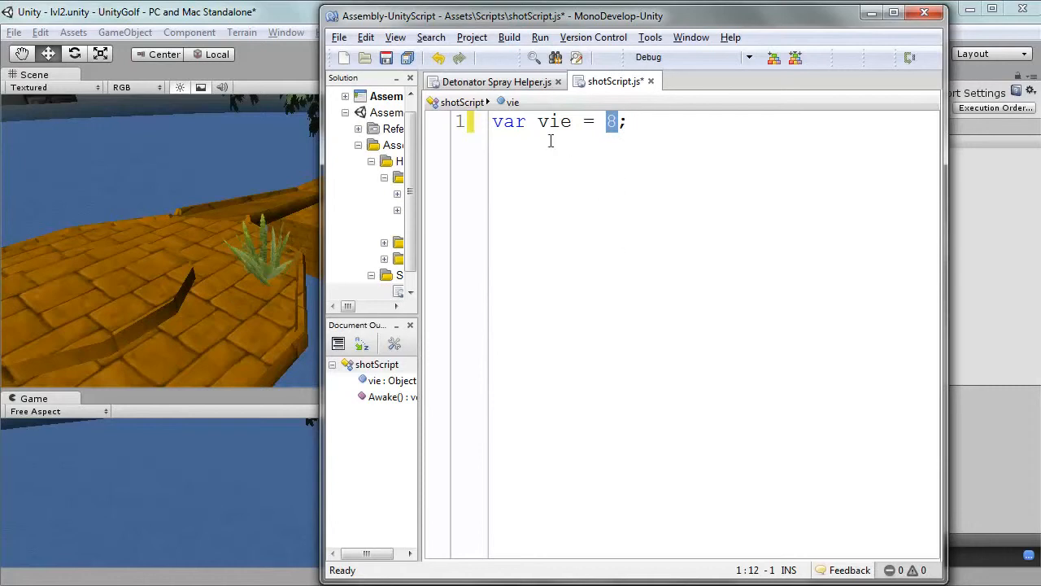
drag(503, 121, 640, 137)
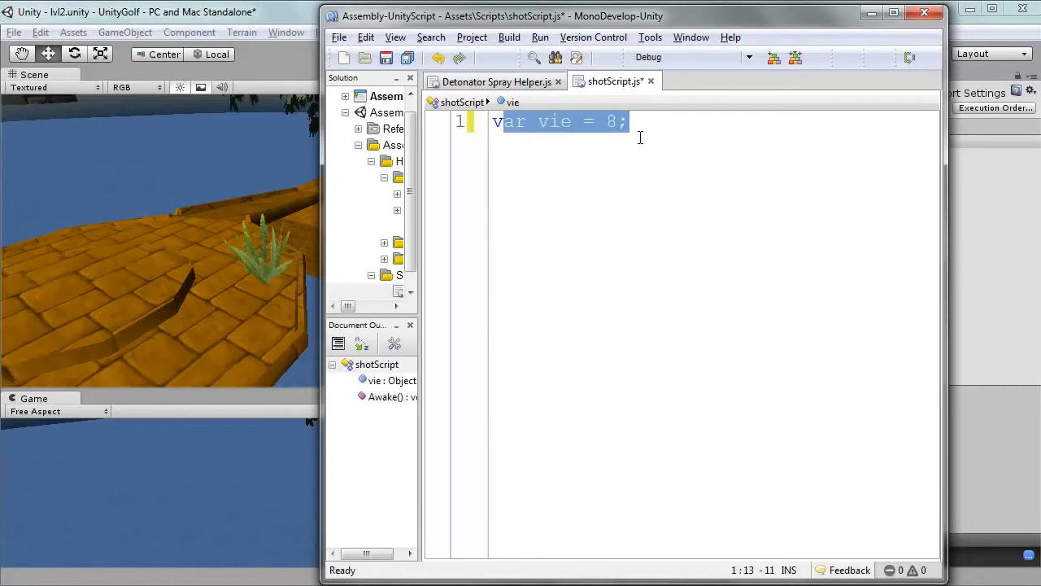
Step: Add a second line that assigns a new value to the variable: "vie = 7;"
click(651, 129)
key(Return)
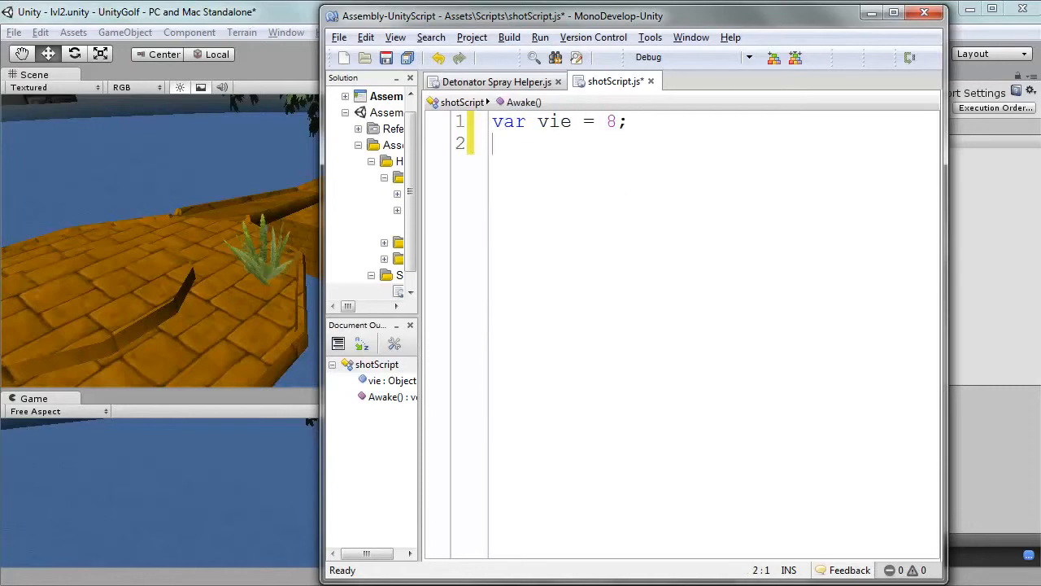
text(vie = 7;)
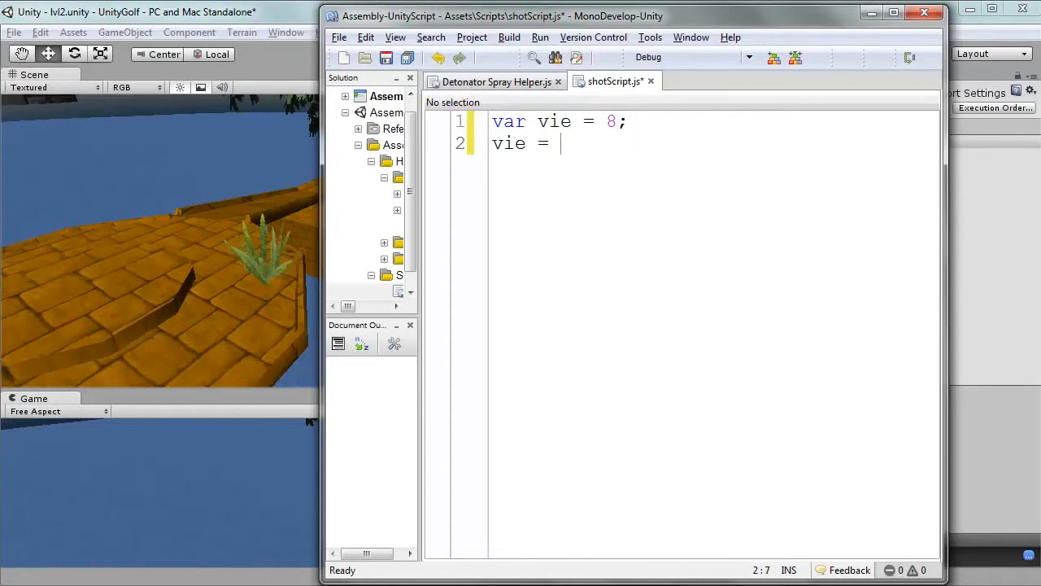
Step: Add a third line that subtracts two from the variable: "vie = vie - 2;"
key(Return)
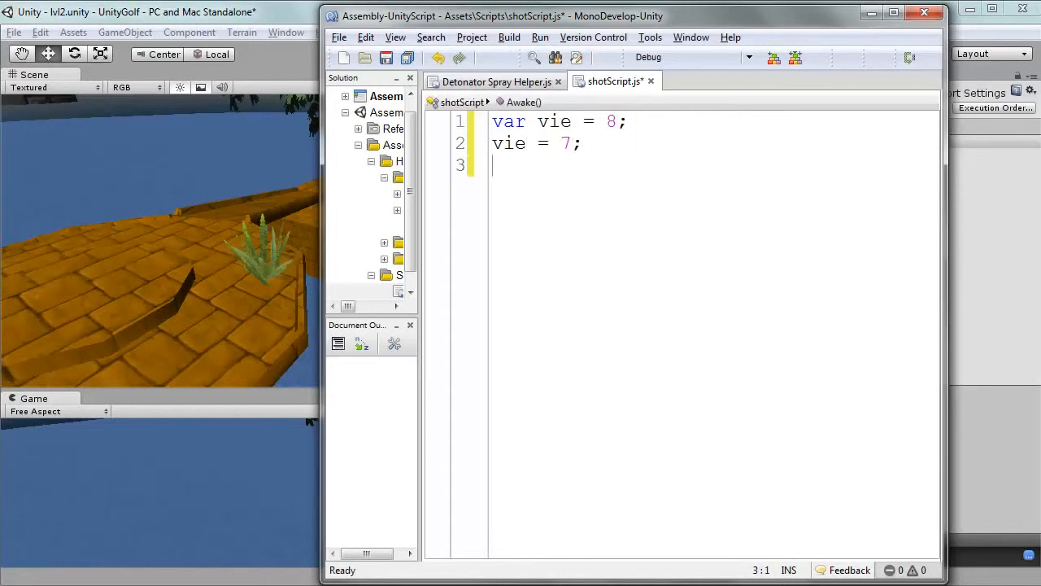
text(vie = )
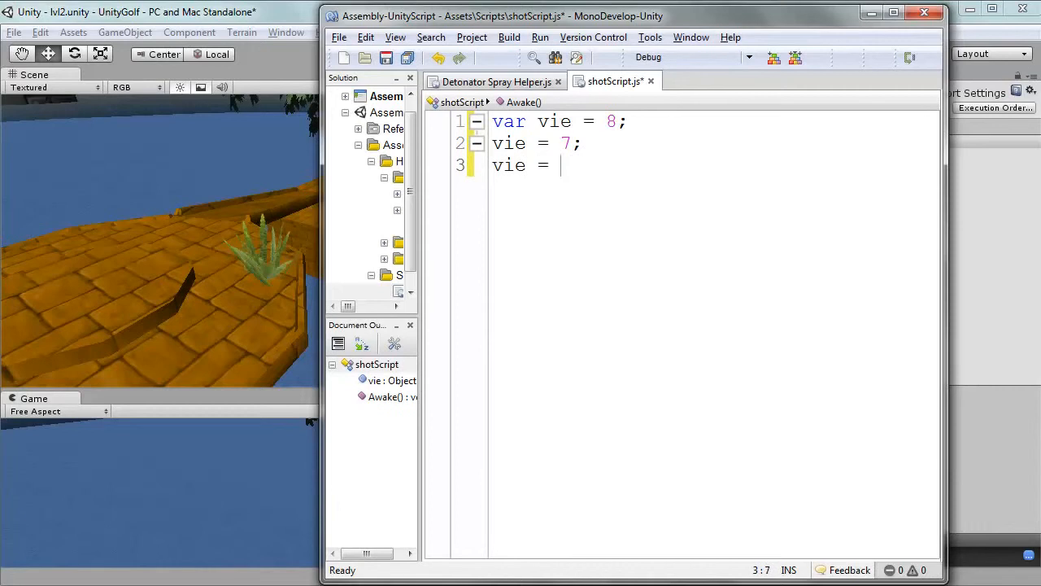
text(vie -)
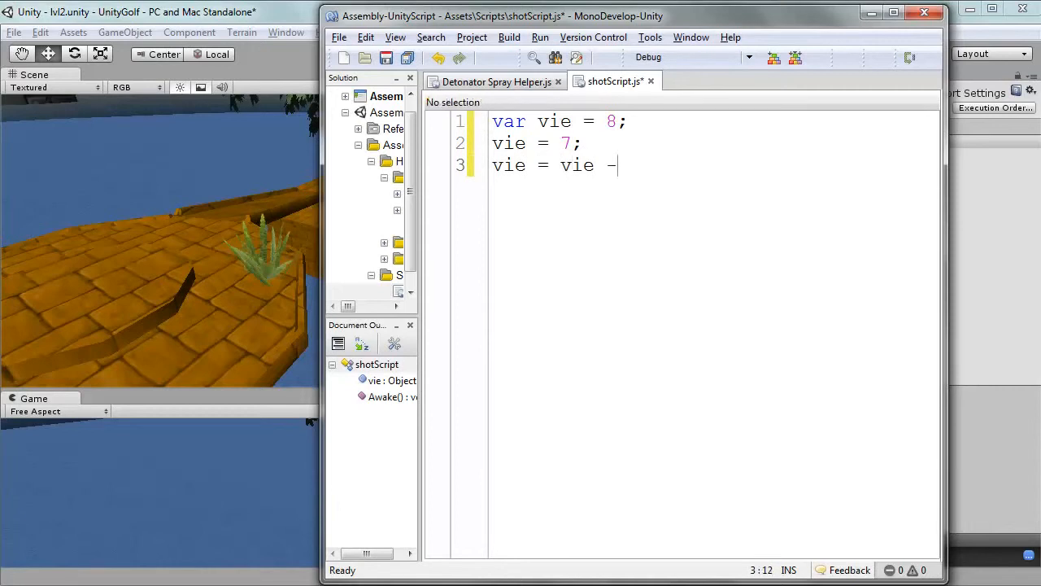
text( 2;)
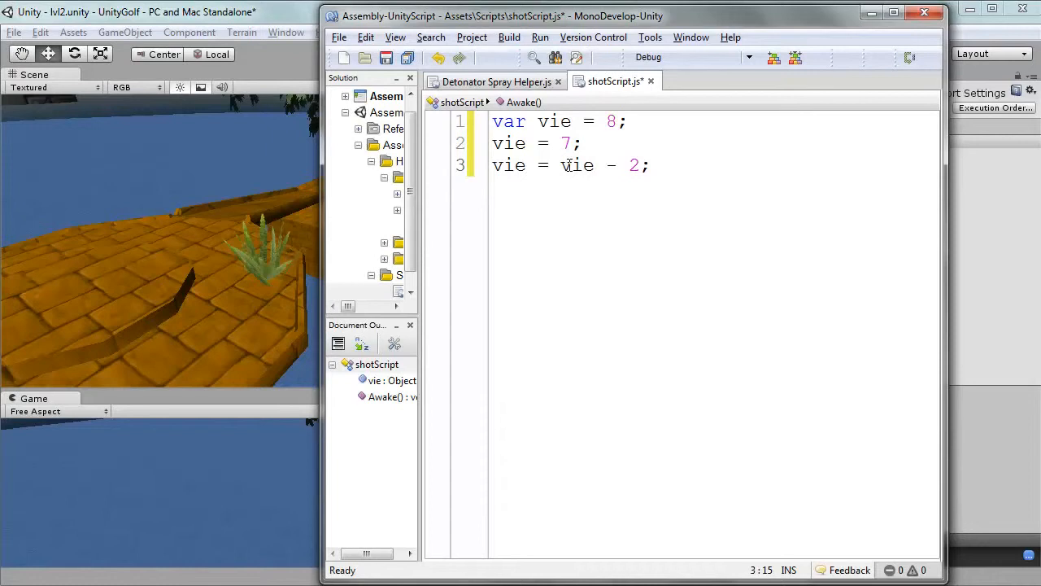
drag(567, 165, 589, 166)
mouse_move(599, 165)
mouse_down()
mouse_move(619, 165)
mouse_move(585, 167)
mouse_up()
click(632, 165)
click(633, 166)
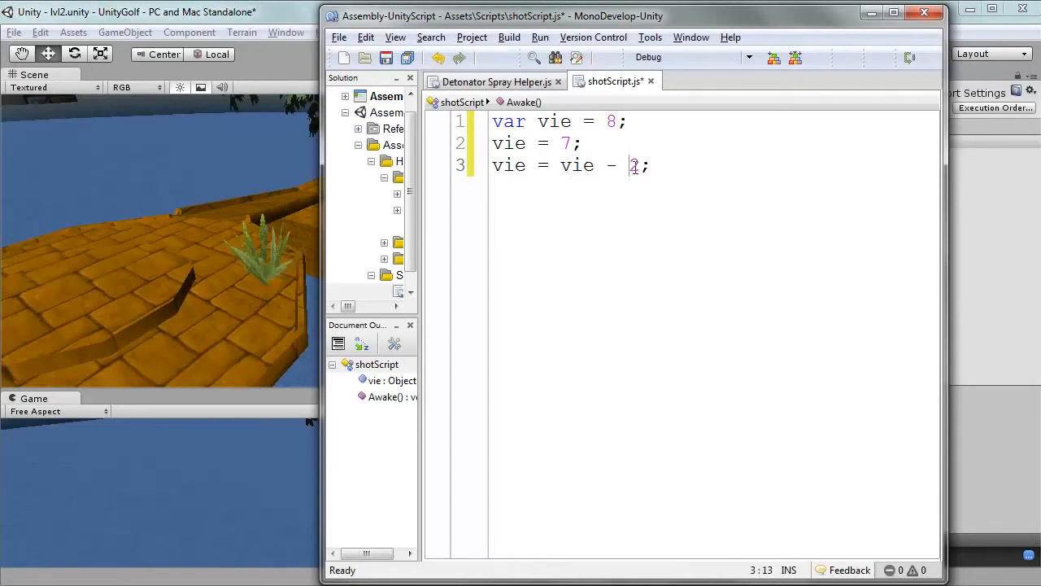
Step: Add a fourth line using the decrement operator: "vie = vie--;"
click(680, 173)
key(Return)
text(vie )
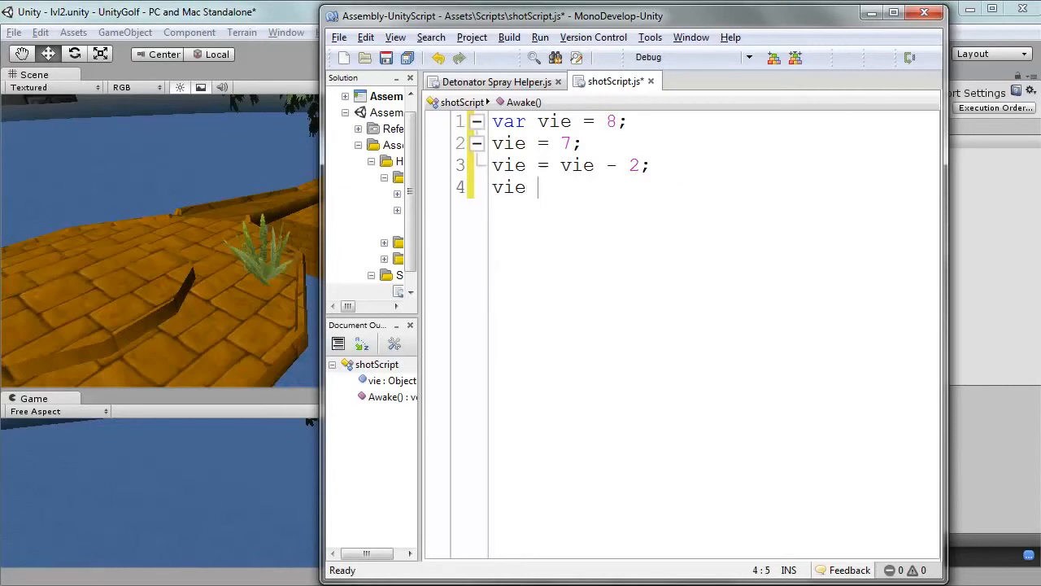
text(= vie)
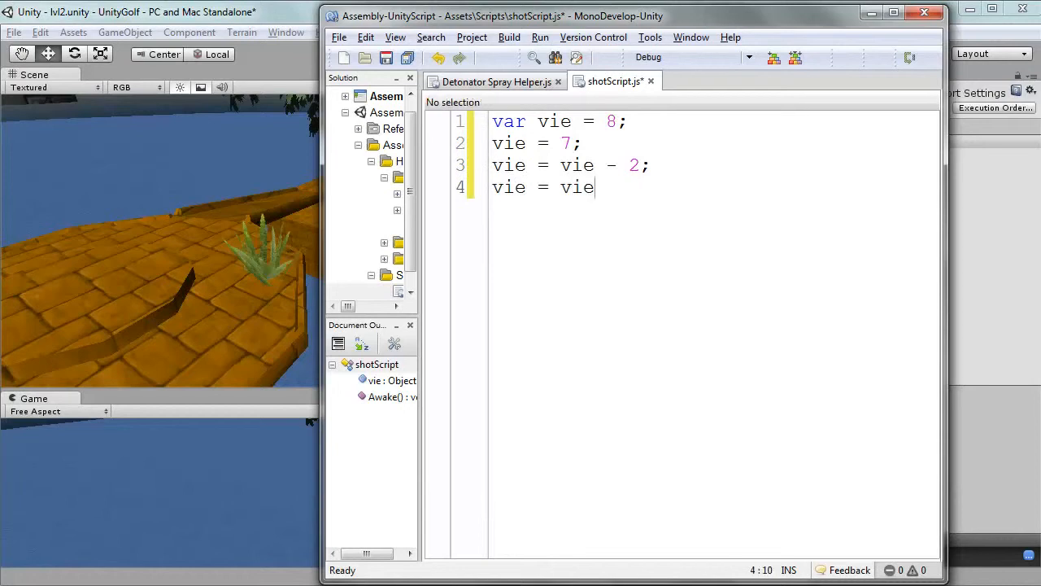
text(--)
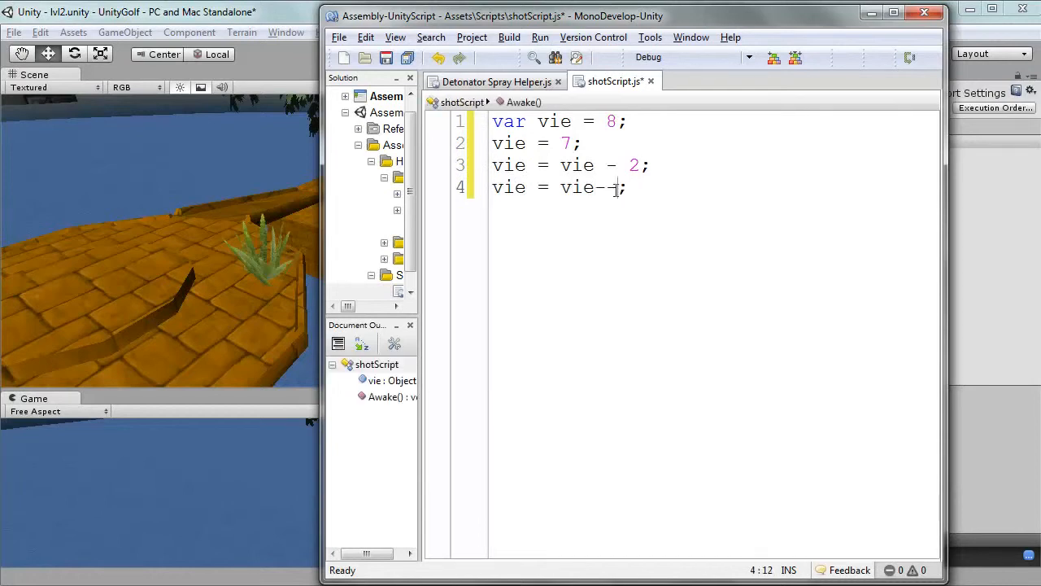
drag(617, 190, 597, 189)
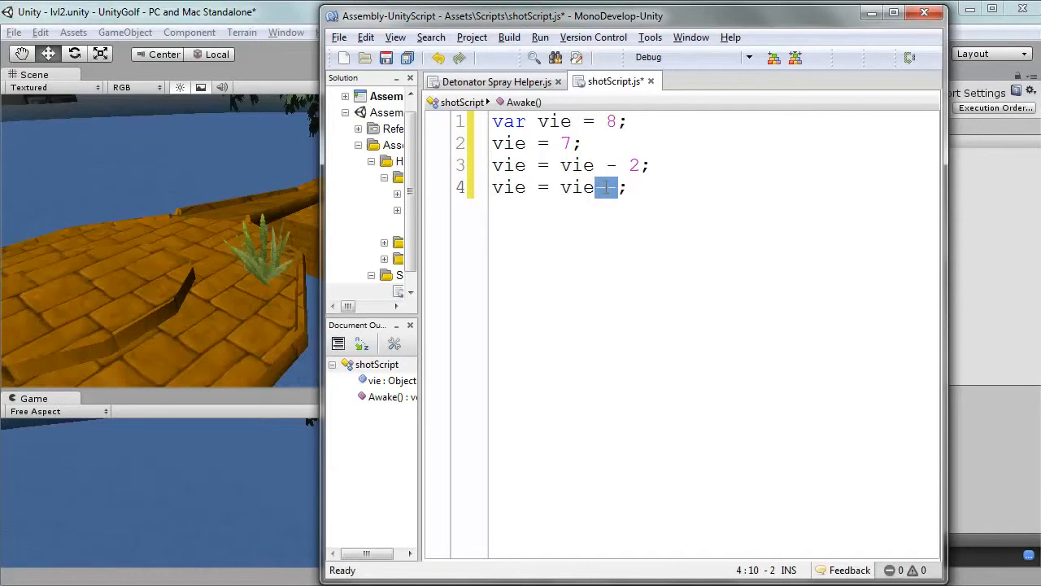
click(632, 189)
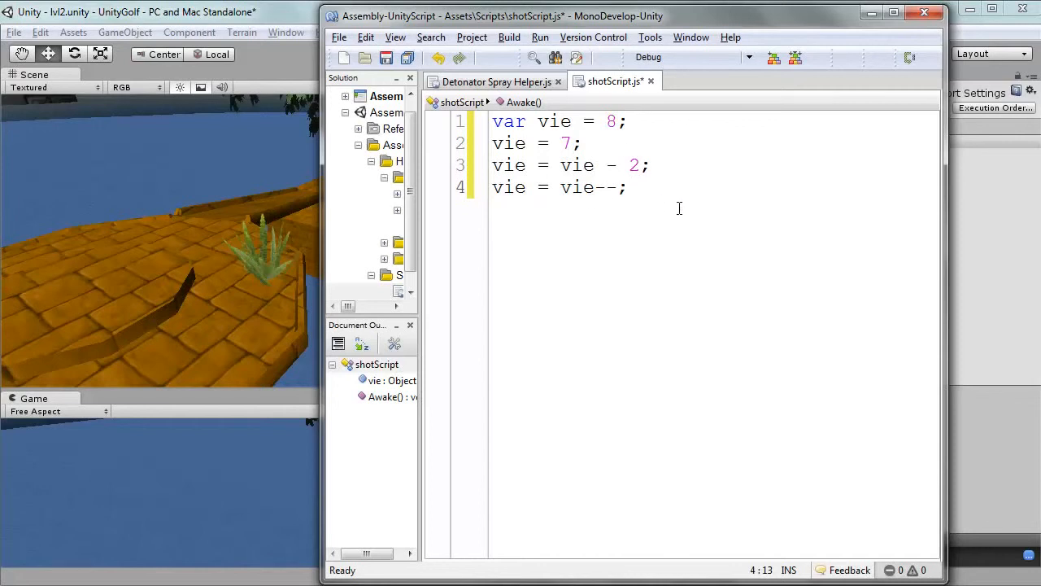
Step: Append the comment "// commentaire" to the end of the "vie = 7;" line
click(616, 144)
text(// commentaire)
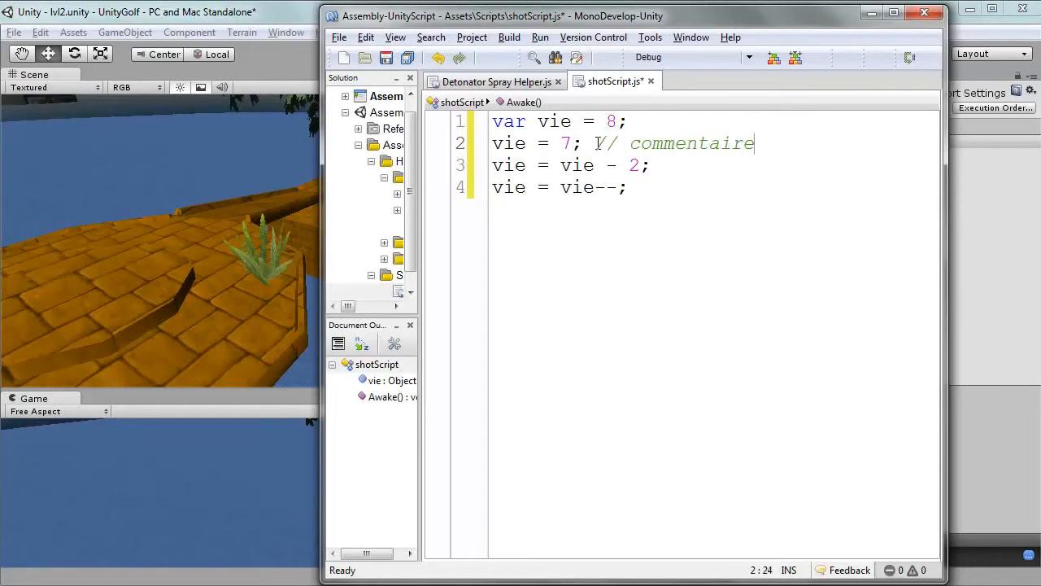
drag(596, 144, 757, 148)
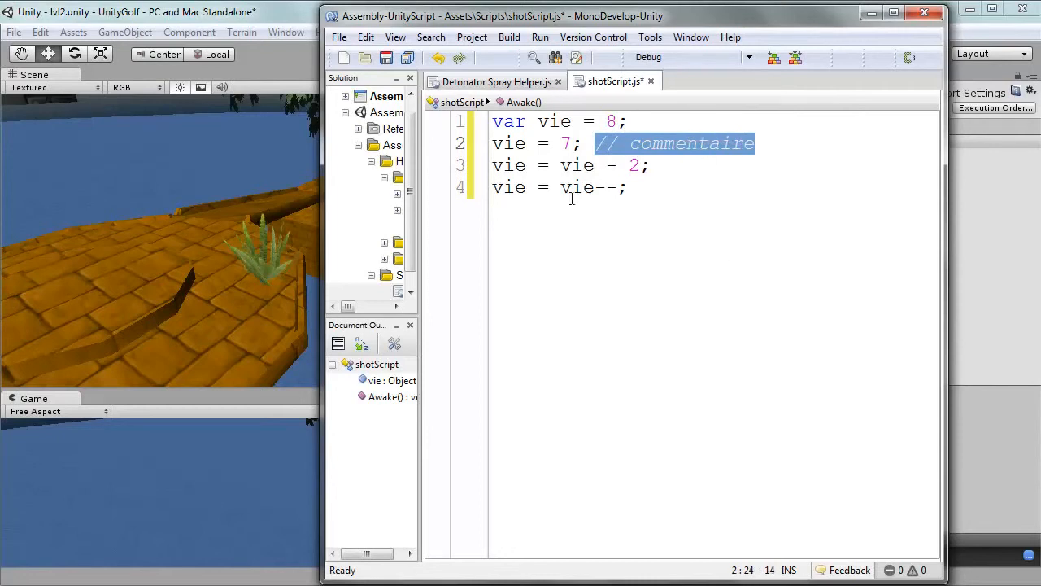
click(695, 212)
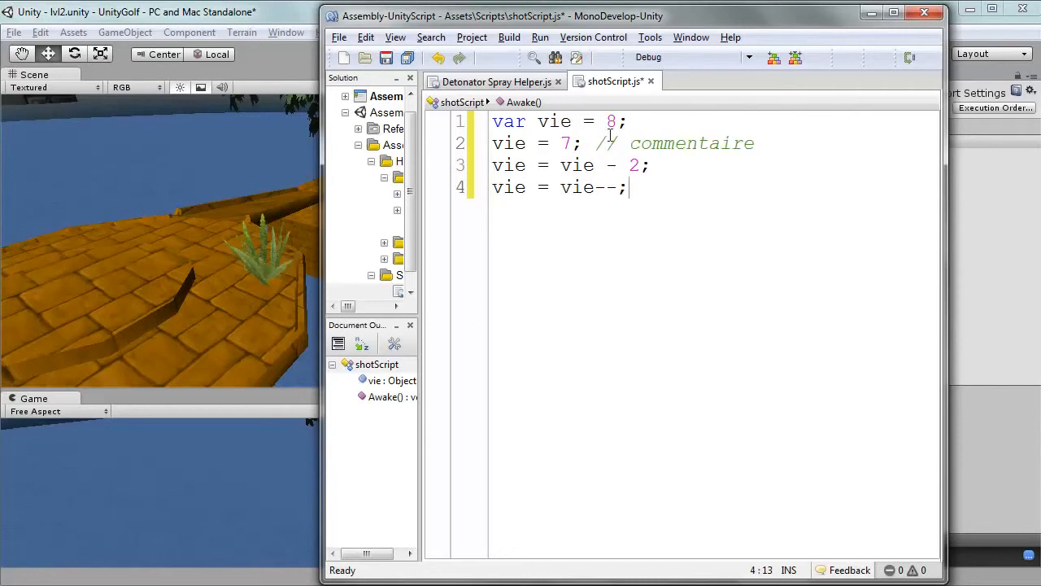
Step: Widen the code editor window and remove the "// commentaire" comment from the second line
mouse_move(604, 143)
mouse_down()
mouse_move(761, 147)
mouse_move(596, 145)
mouse_up()
click(731, 202)
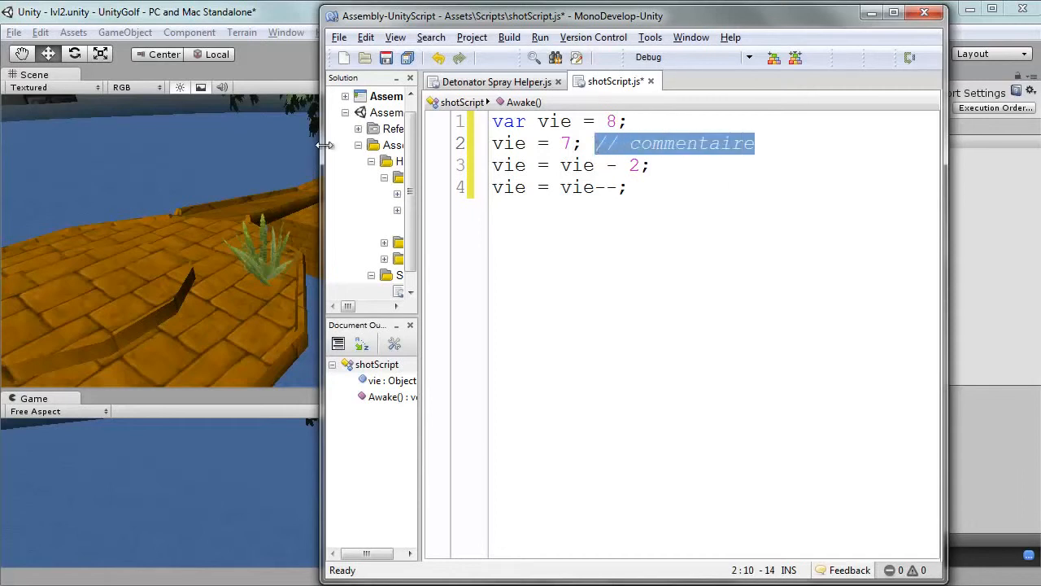
drag(325, 146, 181, 181)
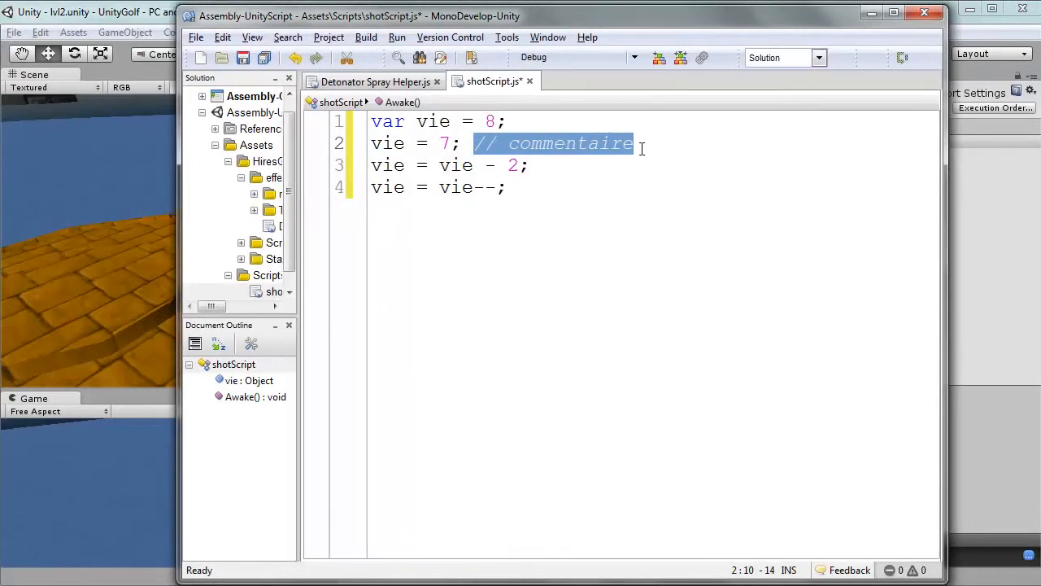
key(Delete)
Step: Append the comment "// Je perd 2 pts de vie !" to the "vie = vie - 2;" line
click(552, 174)
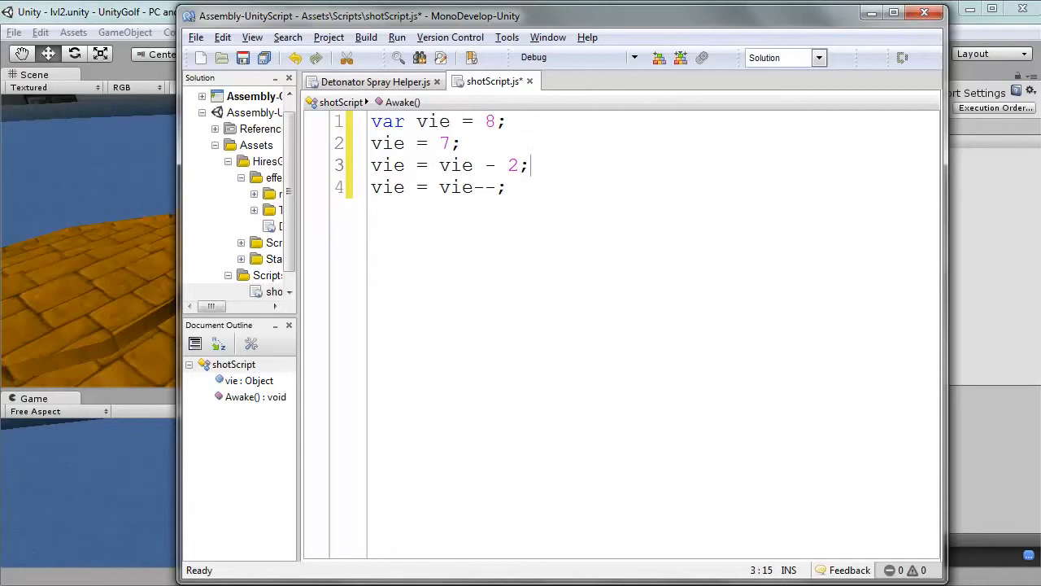
text(// Je perd 2 pts de )
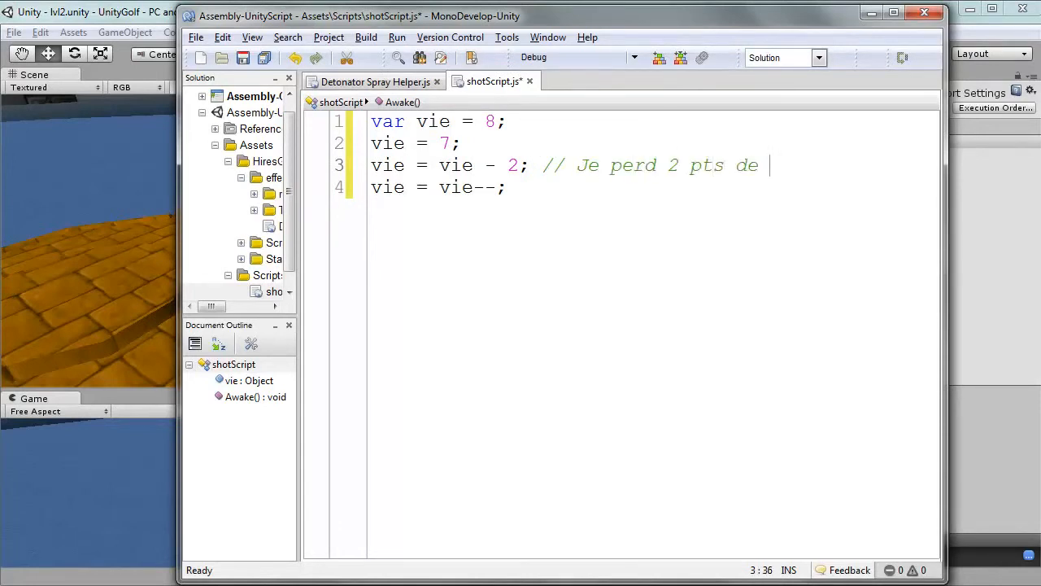
text(vie !)
Step: Add the block comment "/* Variable vie */" after the variable declaration on the first line
click(530, 121)
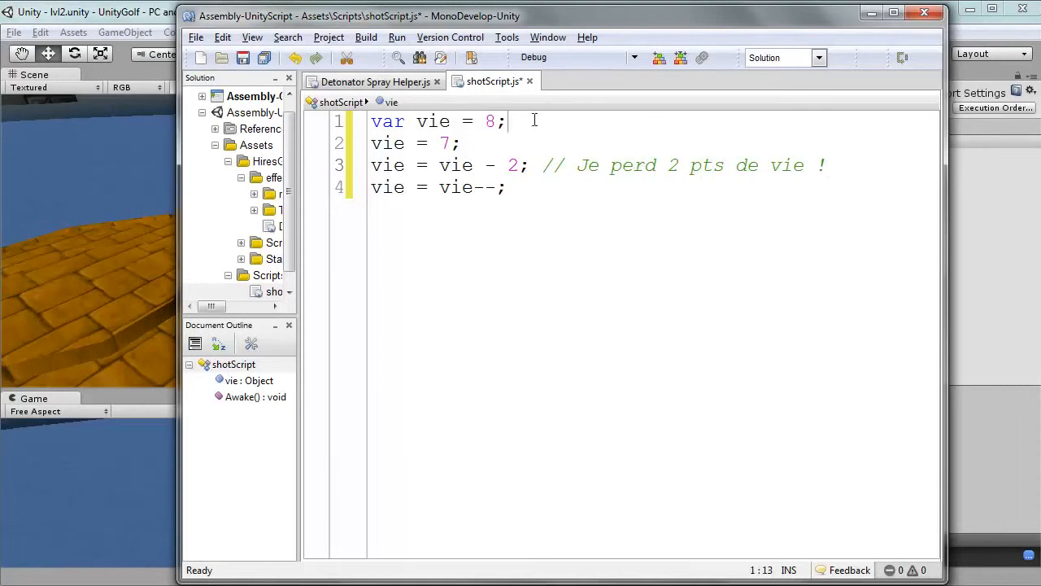
text(/**/)
key(Left)
key(Left)
key(Left)
key(Right)
text(Variable vie)
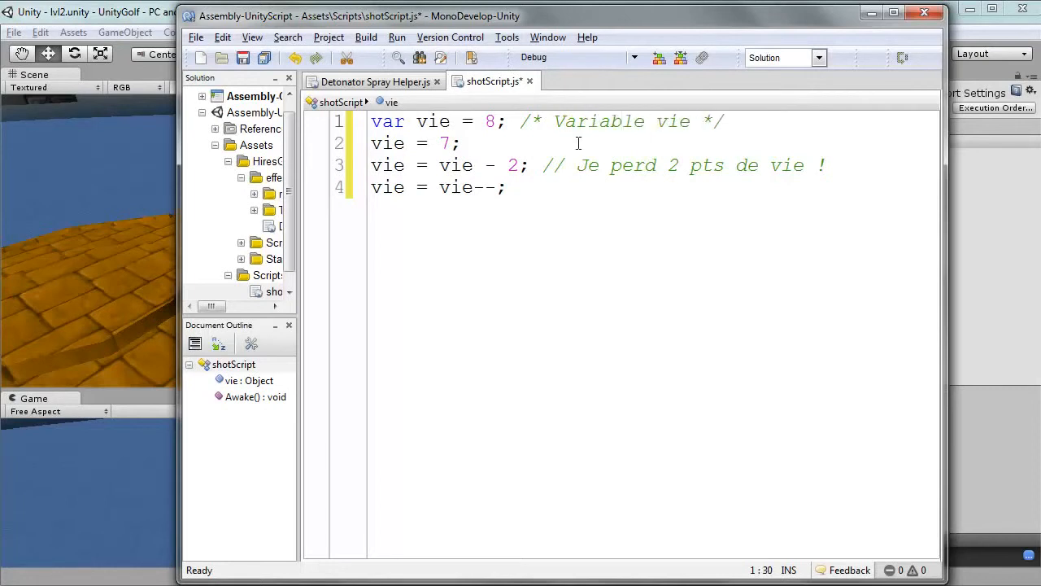
Step: Highlight the block comment on the first line, and delete the single-line comment on the third line
drag(521, 121, 735, 123)
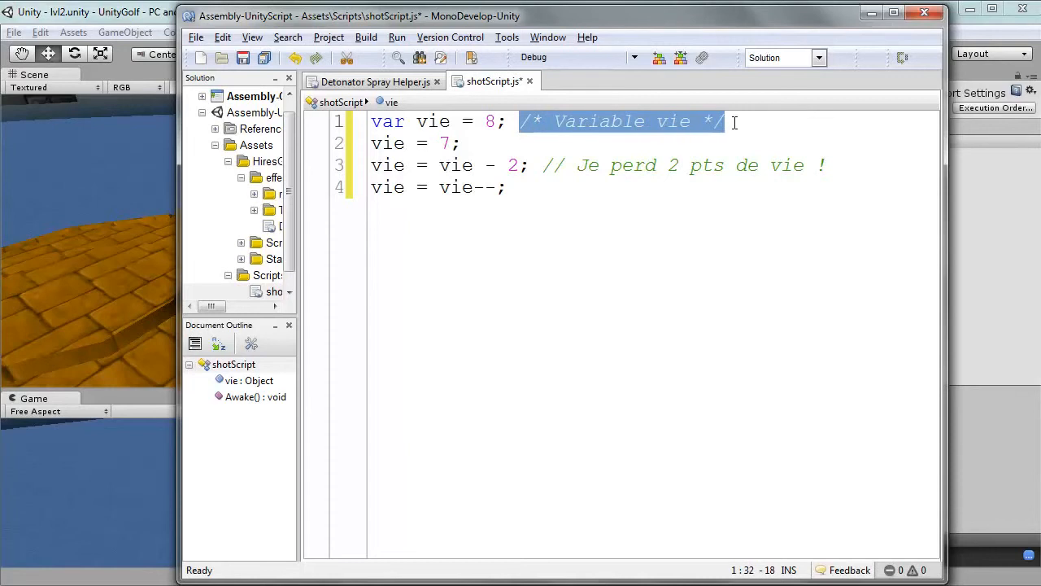
click(623, 230)
drag(567, 167, 555, 167)
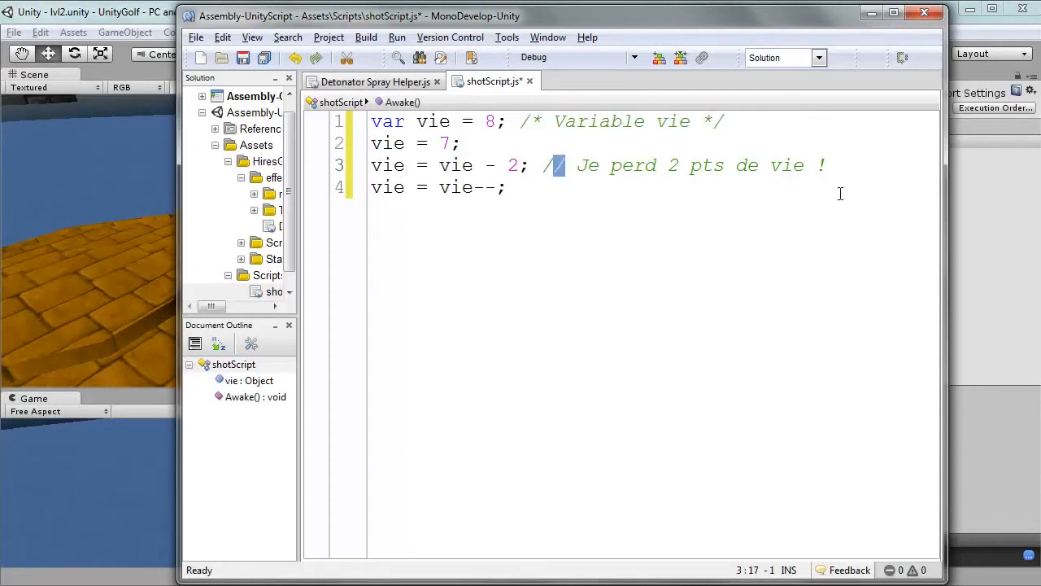
drag(825, 165, 547, 167)
key(BackSpace)
key(BackSpace)
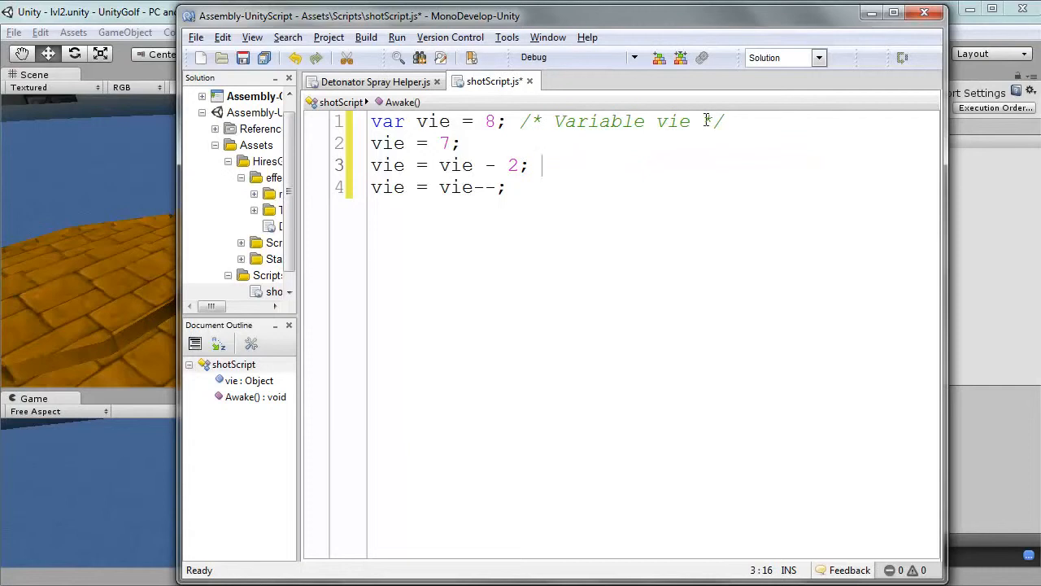
Step: Spread the block comment over several lines and add the text "plusieurs lignes" on its middle line
click(706, 120)
key(Return)
key(Return)
key(Up)
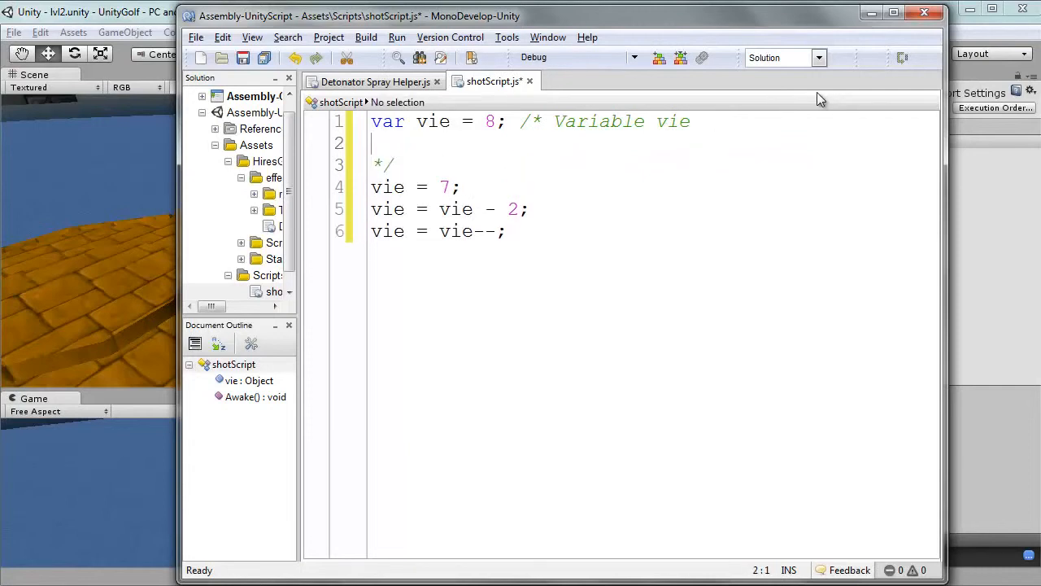
text(plusieurs lig)
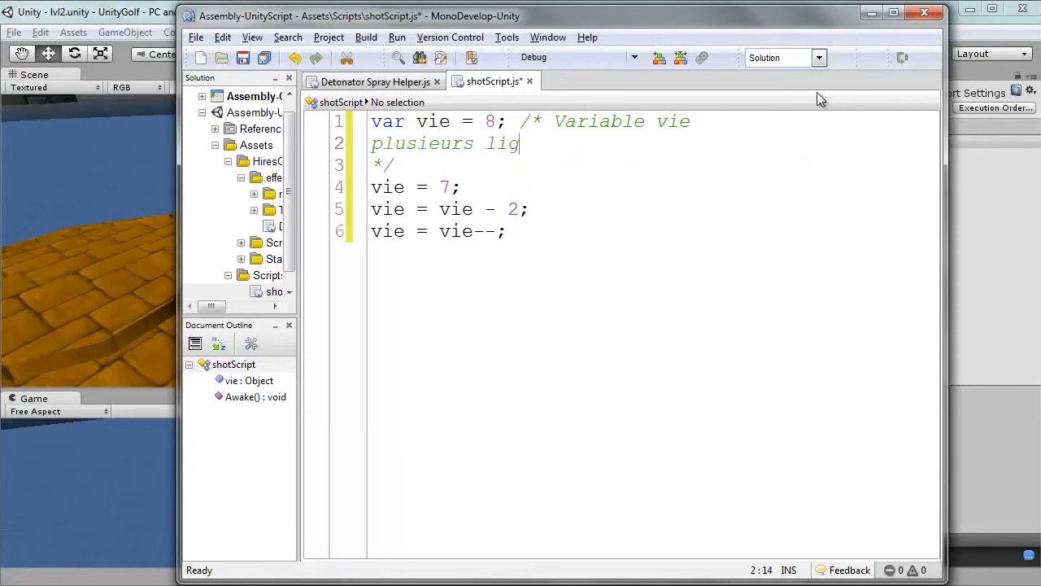
text(nes)
Step: Delete all the code in shotScript.js
key(ctrl+a)
key(Delete)
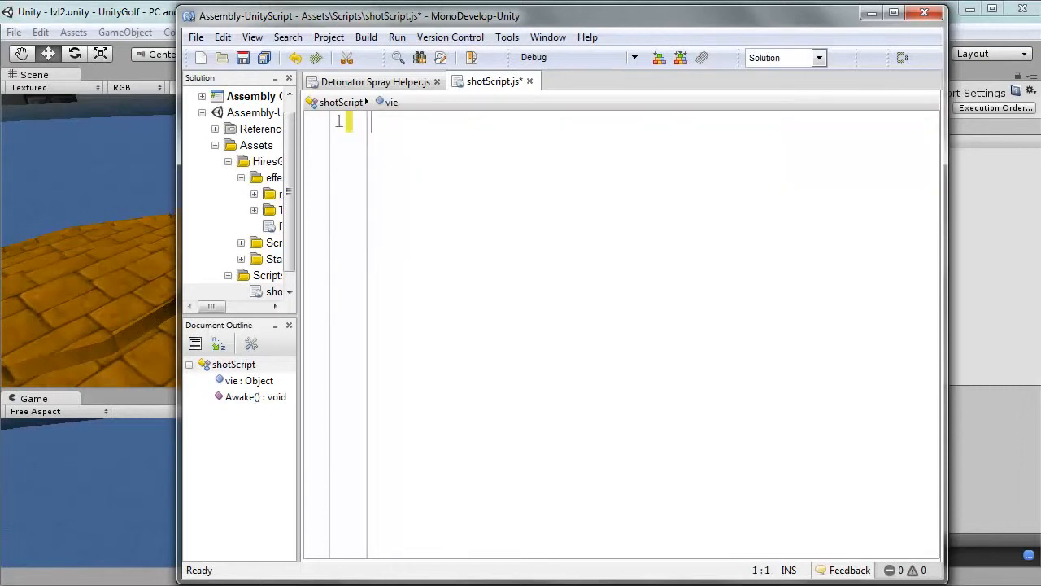
Step: Examine the FixedUpdate function in Detonator Spray Helper.js: its declaration, parentheses, opening and closing braces, and body
click(377, 82)
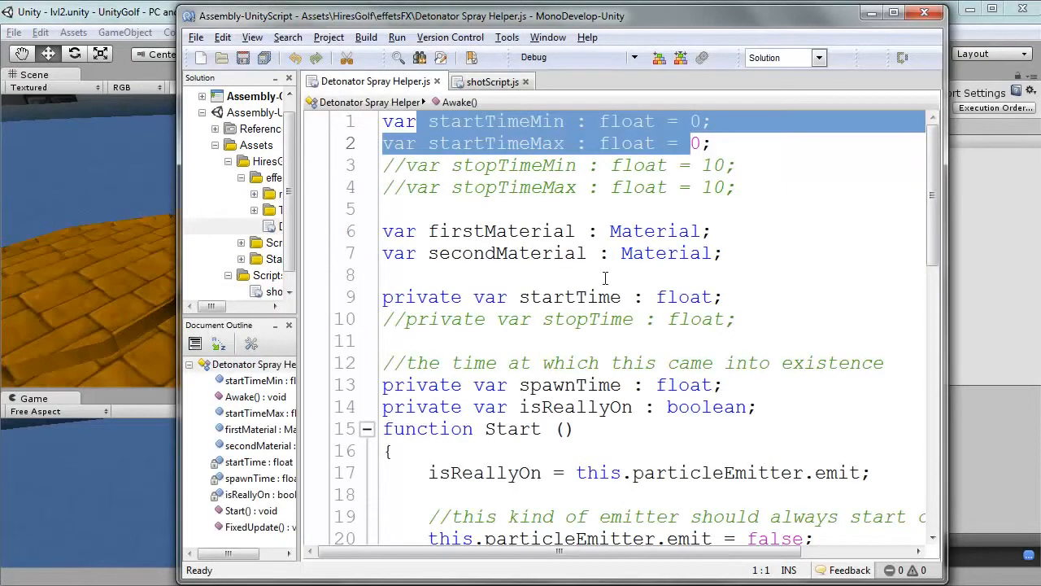
ctrl+scroll(618, 270, down, 2)
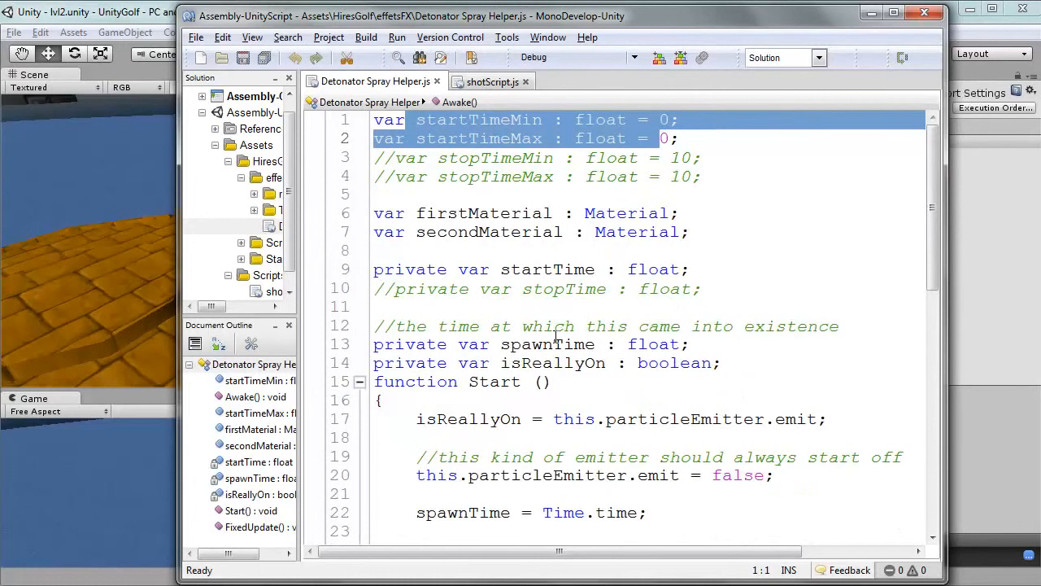
scroll(555, 336, down, 11)
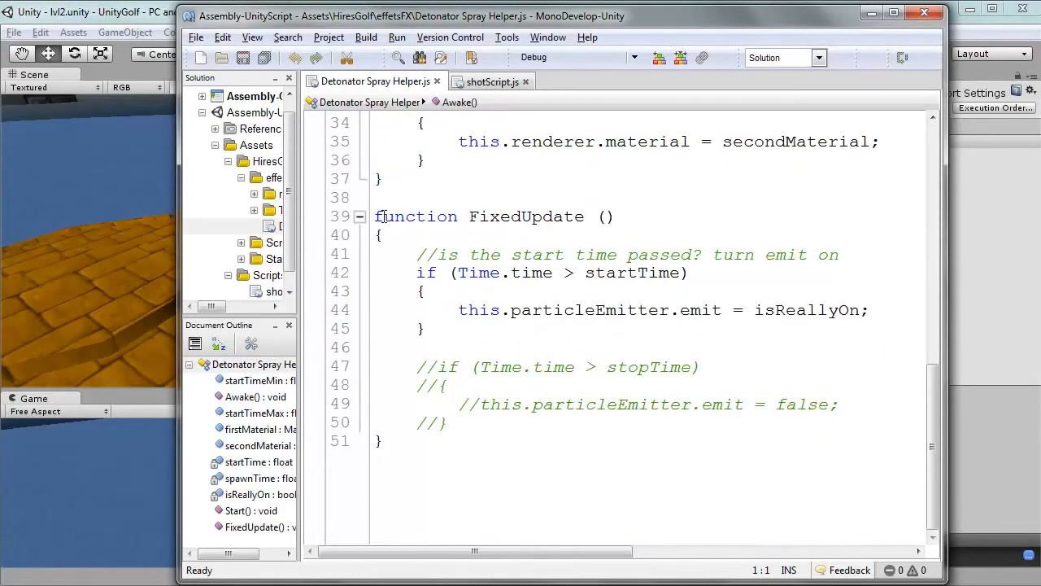
drag(387, 215, 618, 217)
click(609, 216)
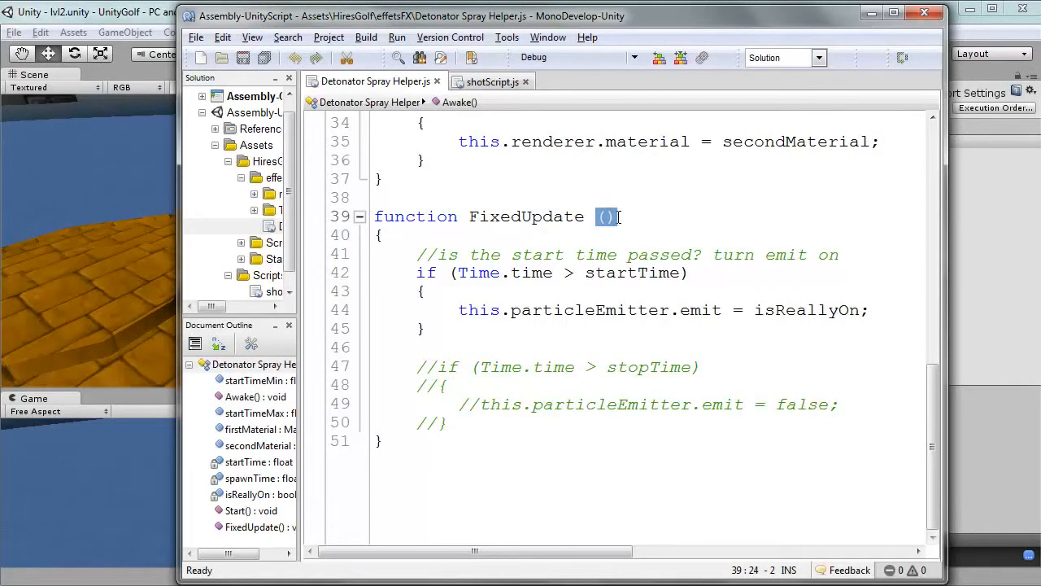
drag(384, 235, 370, 236)
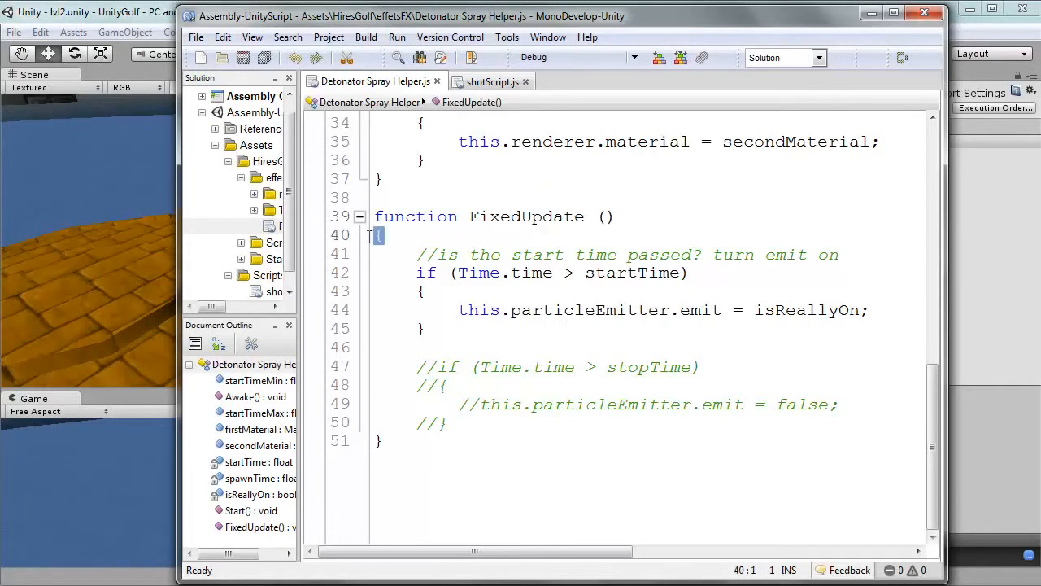
drag(386, 440, 374, 440)
drag(448, 424, 324, 257)
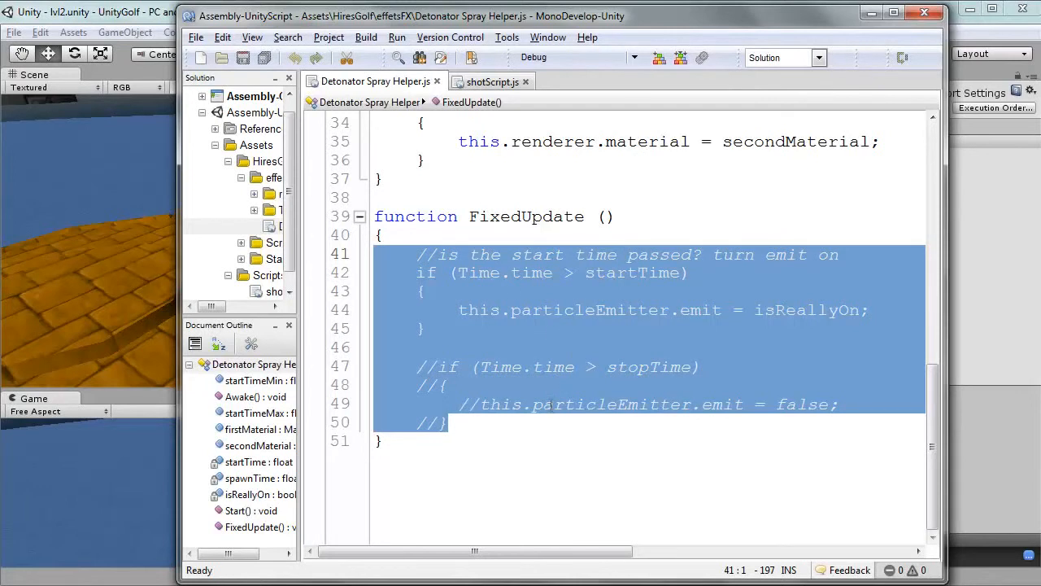
Step: Switch to Unity and create a new Javascript file named "simple" in the Scripts folder
drag(762, 18, 779, 33)
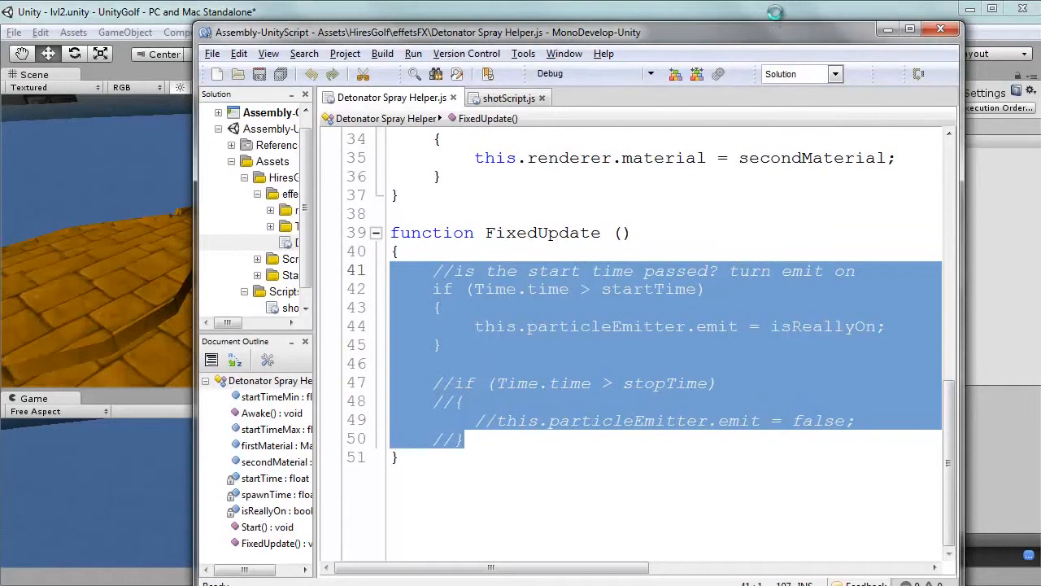
click(768, 6)
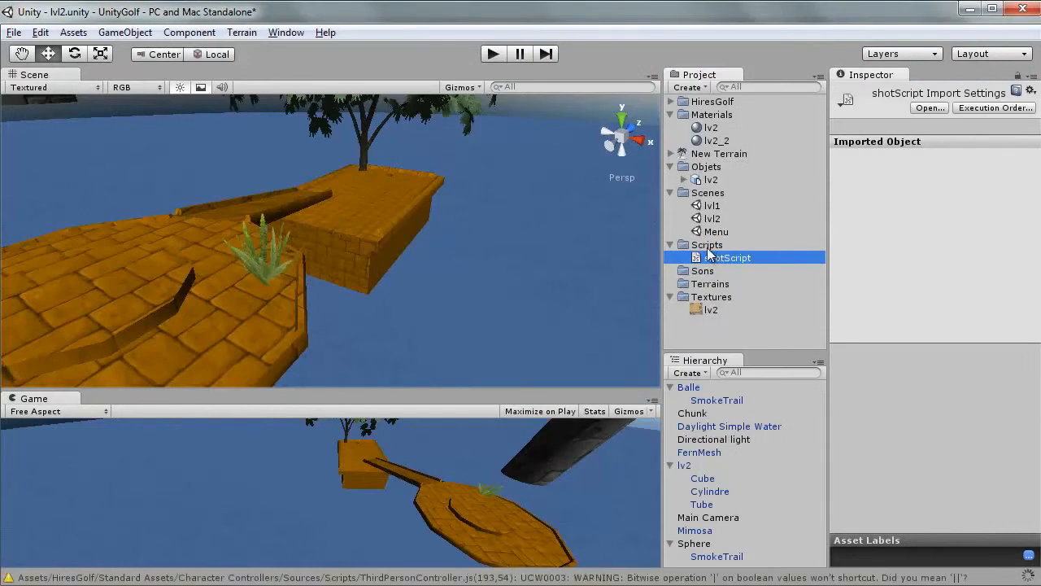
click(707, 245)
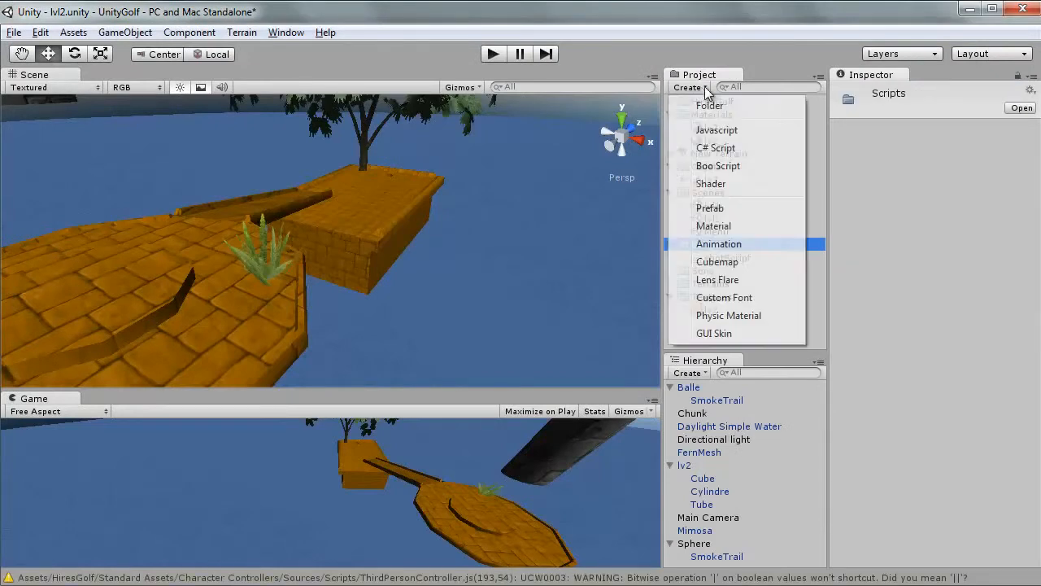
click(693, 87)
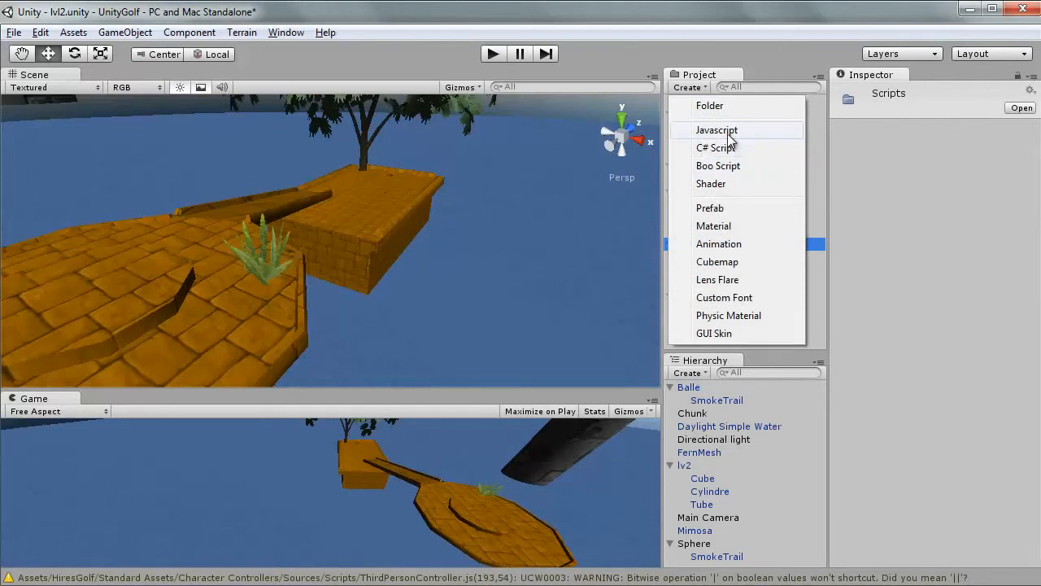
click(726, 131)
text(simple)
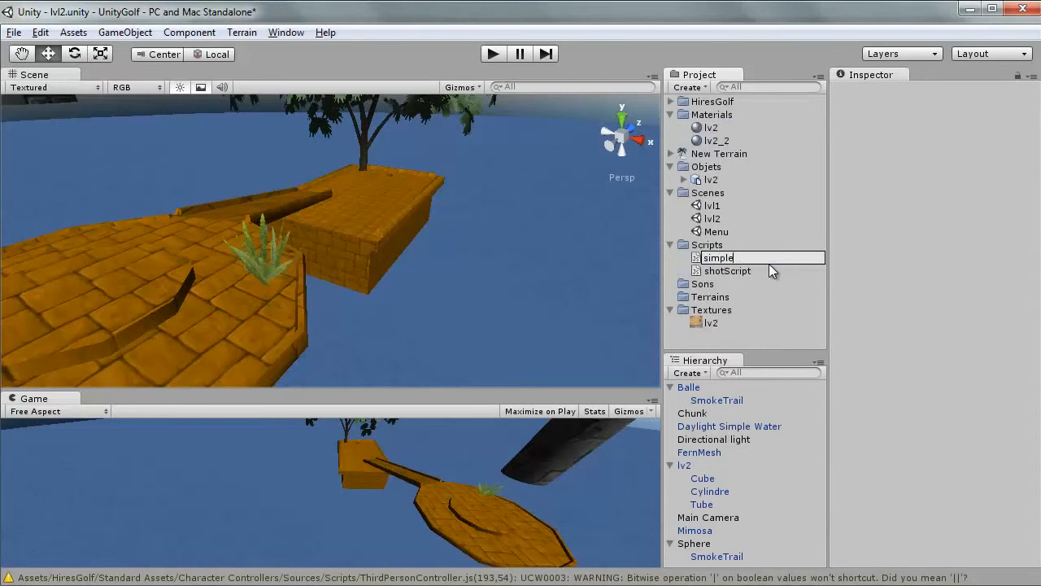
key(Return)
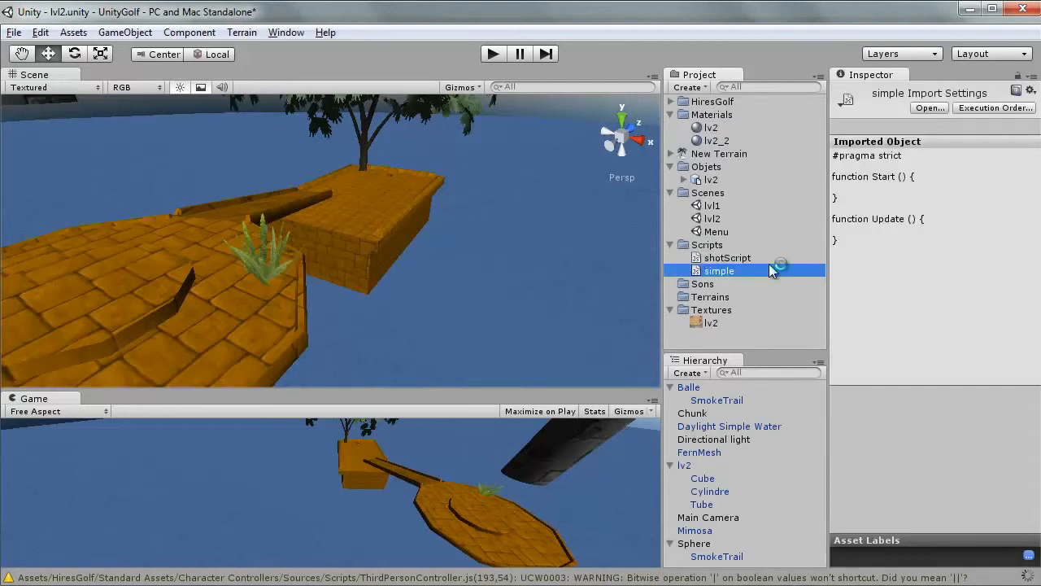
Step: Open the simple script in the code editor, delete all its default code and save the empty file
double_click(770, 269)
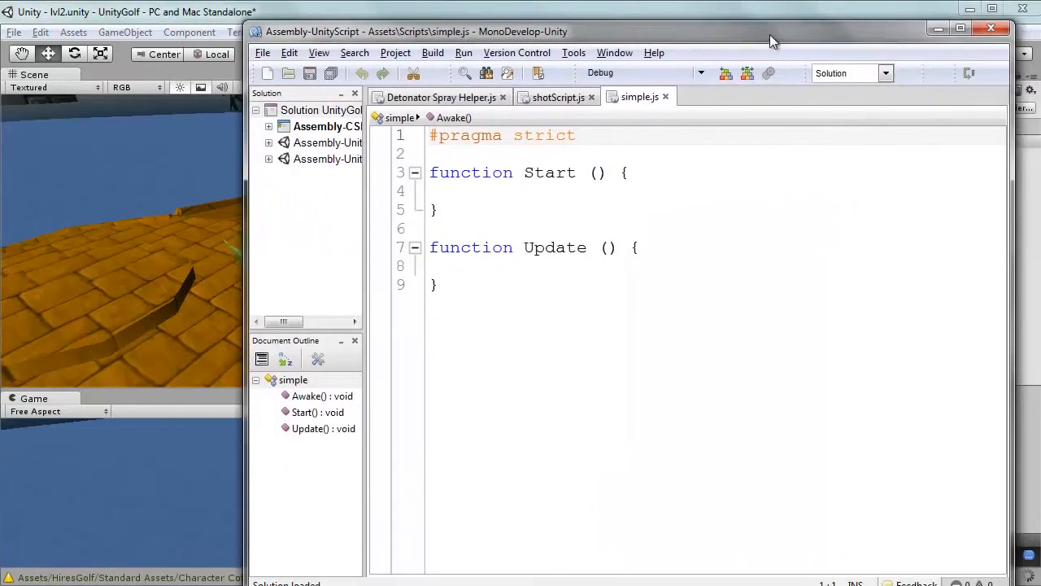
drag(769, 34, 771, 30)
drag(487, 289, 431, 130)
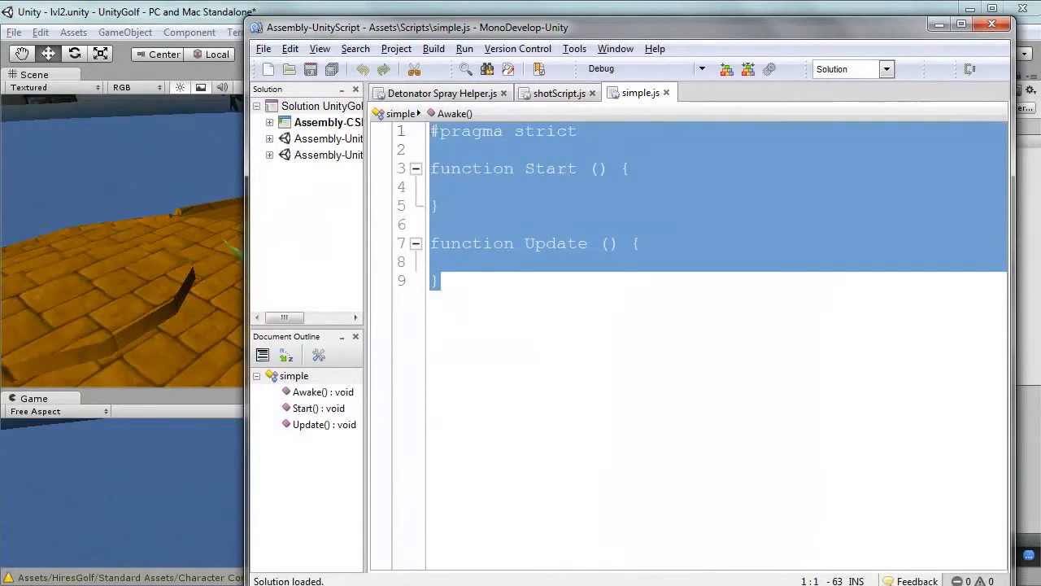
key(Delete)
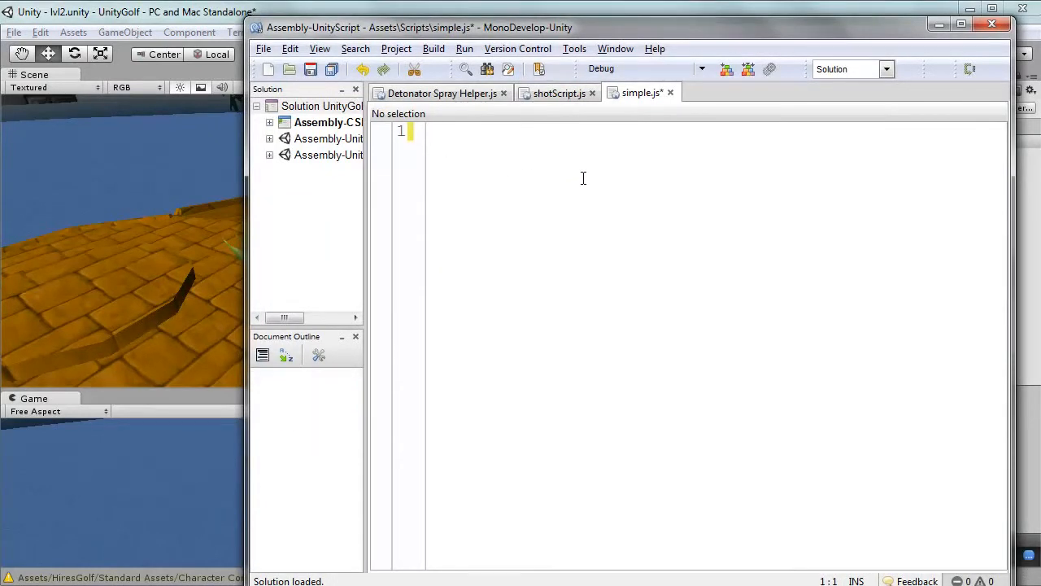
key(ctrl+w)
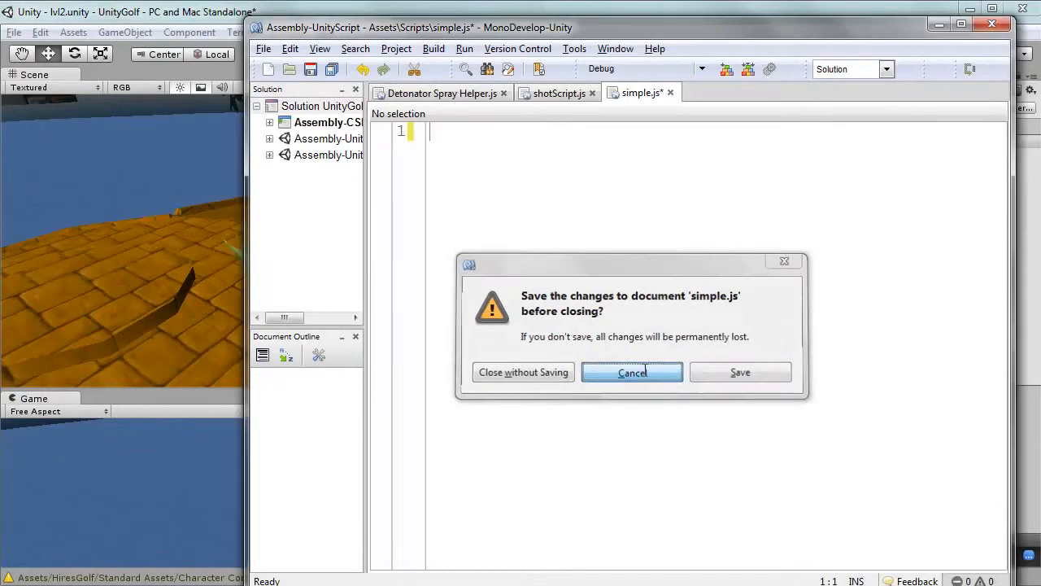
click(643, 372)
key(ctrl+s)
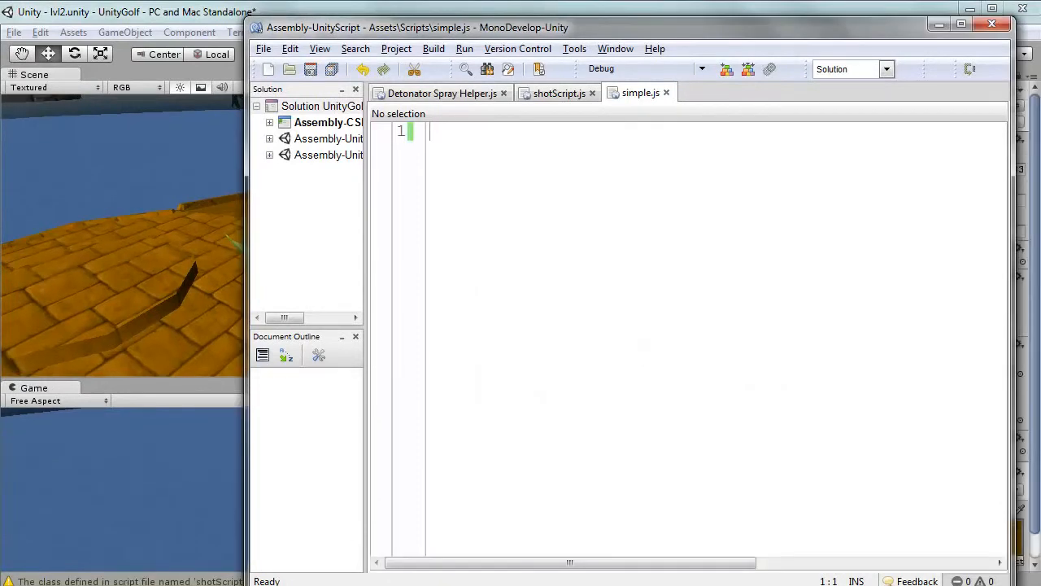
Step: Switch to Unity and select the Cube part of the lv2 model in the scene
key(alt+Tab)
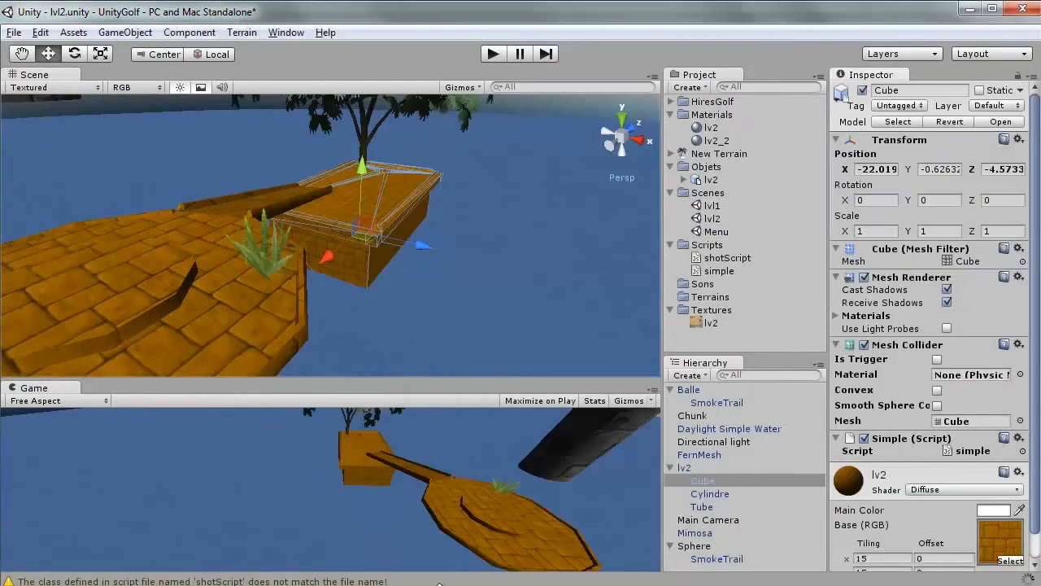
click(545, 268)
right_drag(551, 264, 461, 251)
click(432, 256)
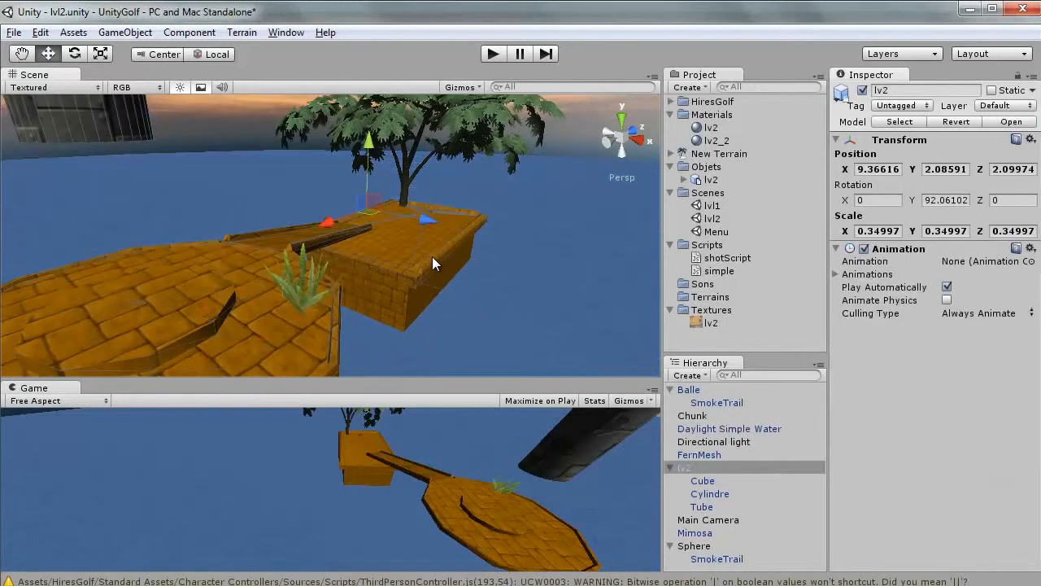
click(432, 256)
right_drag(503, 255, 372, 254)
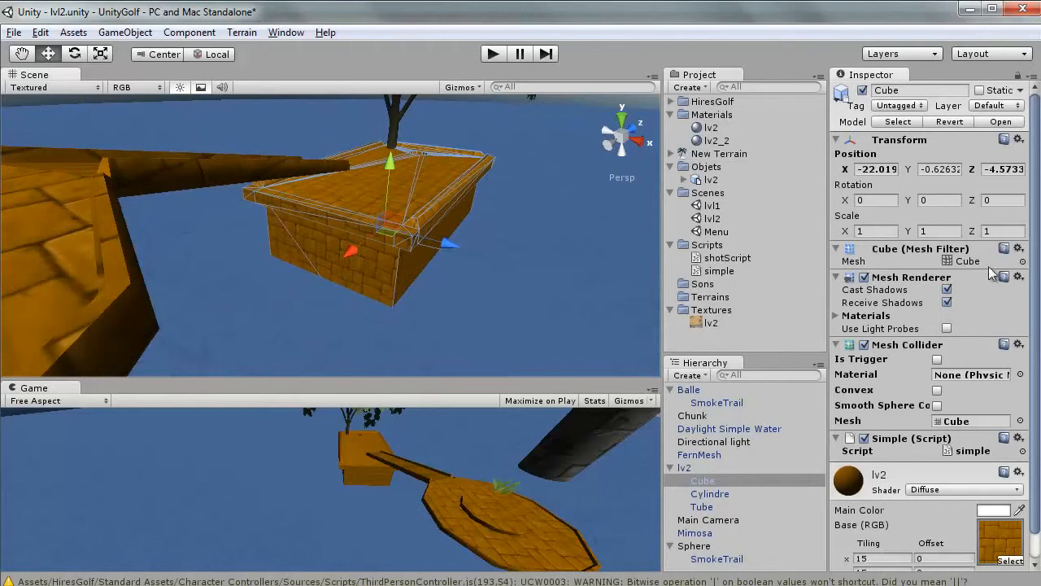
Step: Toggle the Cube's Mesh Renderer component off and on again, leaving it enabled
scroll(1035, 234, down, 2)
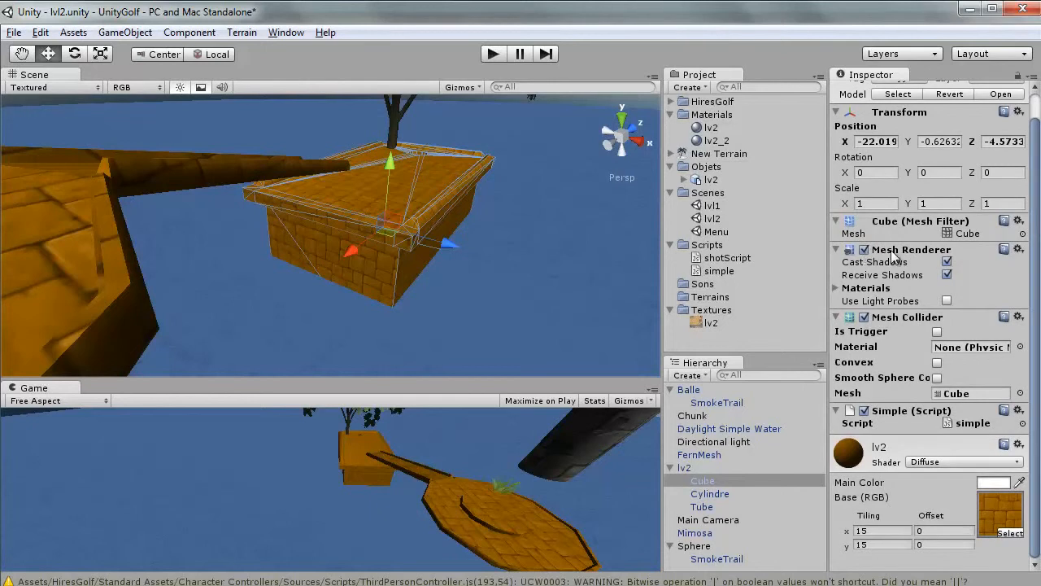
click(864, 250)
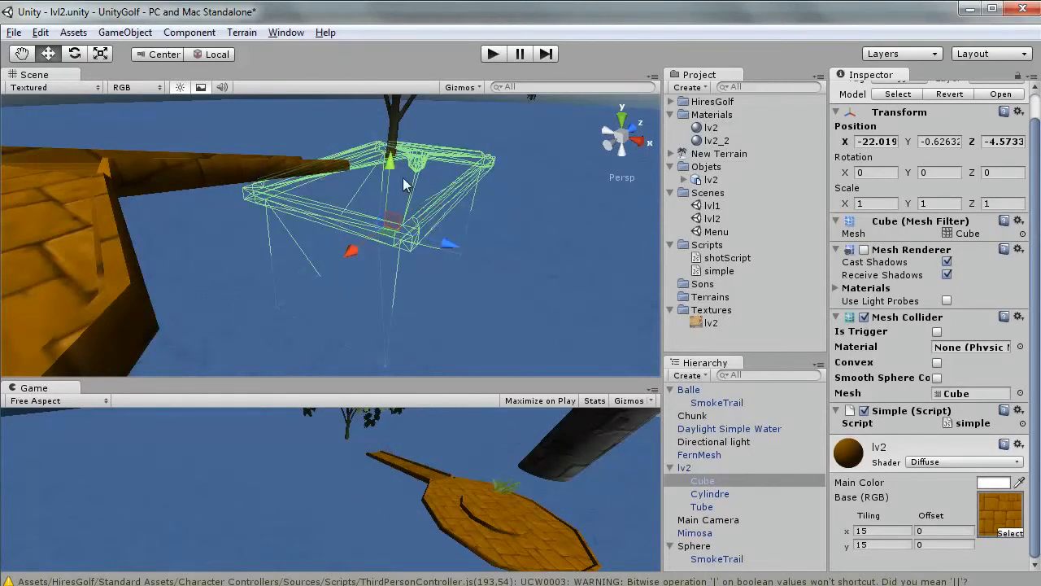
click(866, 250)
click(865, 250)
click(864, 250)
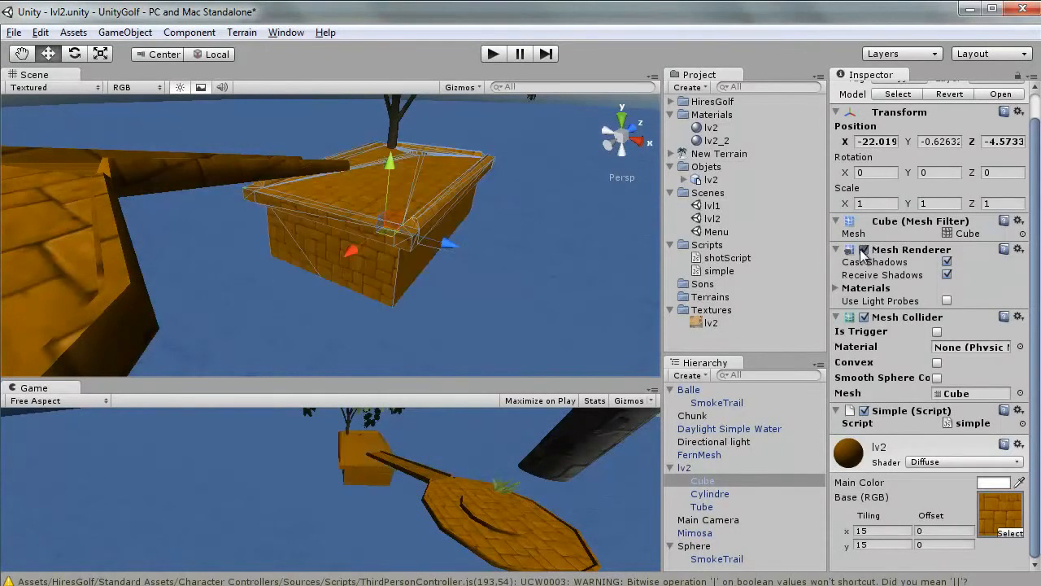
Step: Switch the Cube's Mesh Renderer off and on repeatedly to compare the hidden and displayed mesh, ending with it enabled
click(864, 250)
click(865, 250)
click(866, 249)
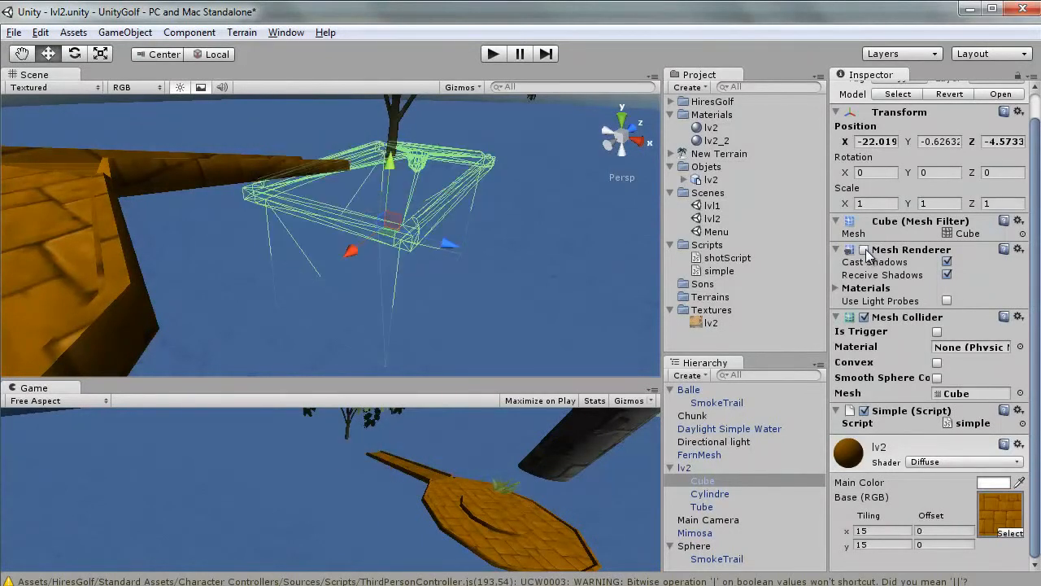
click(865, 250)
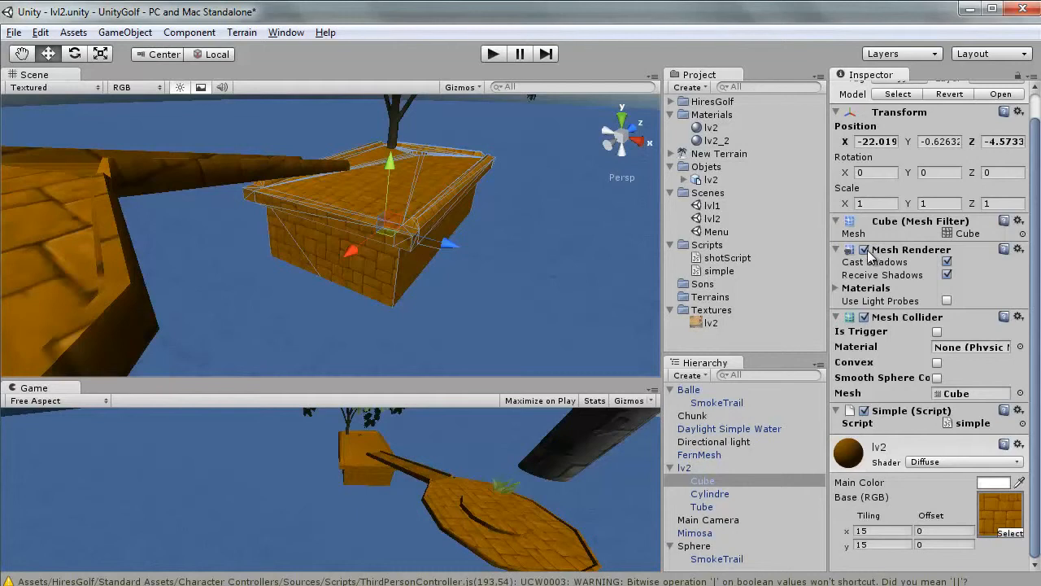
click(865, 250)
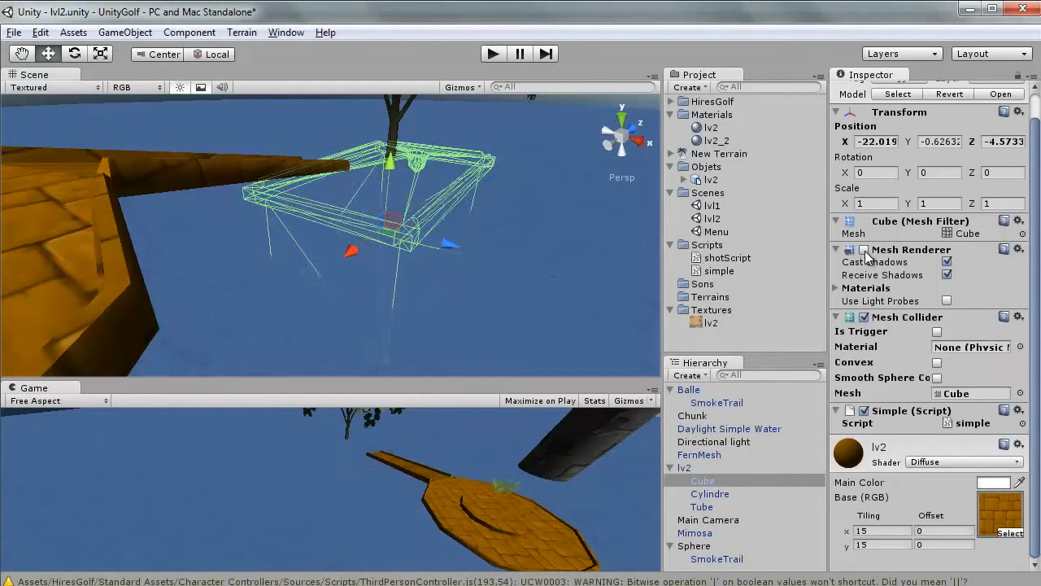
click(865, 251)
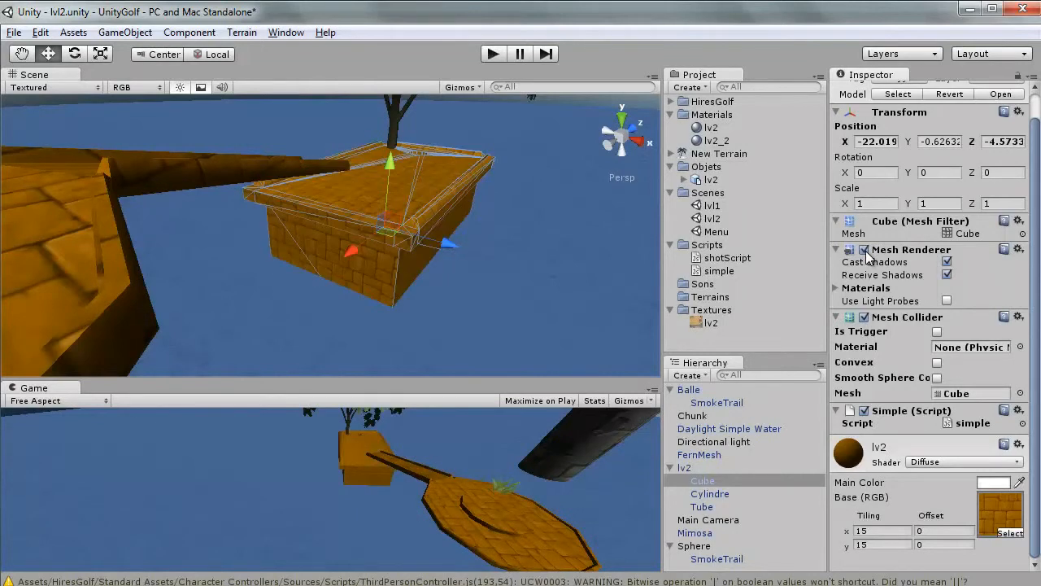
click(865, 250)
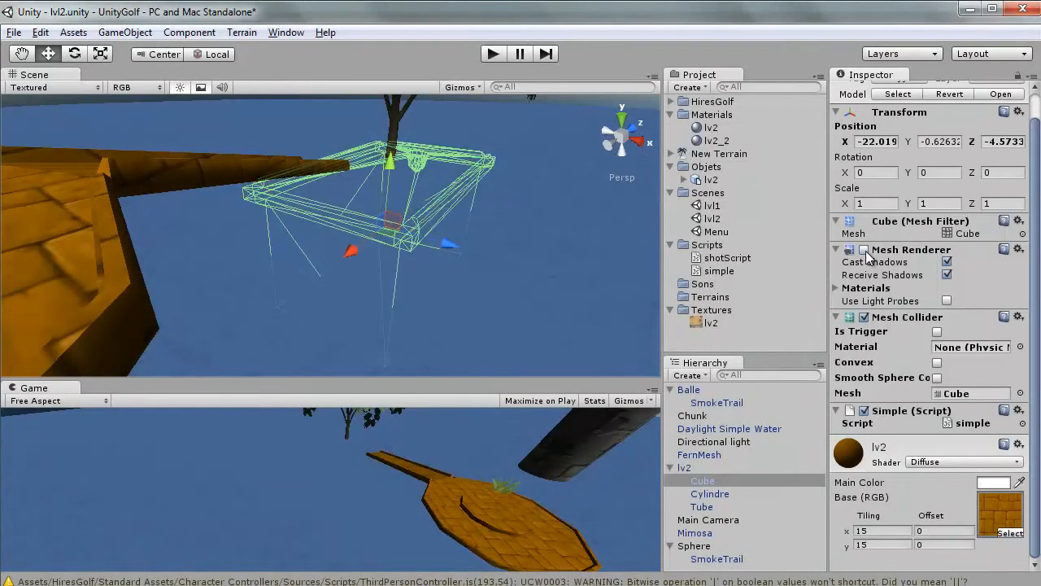
click(865, 251)
click(865, 250)
click(865, 250)
click(864, 250)
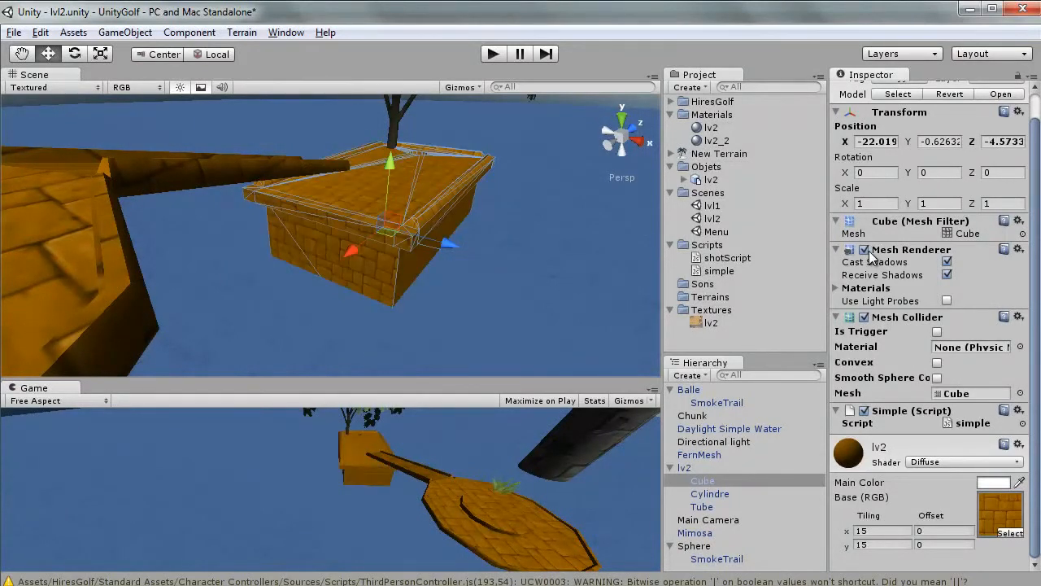
click(864, 251)
click(864, 251)
Step: Switch to MonoDevelop and write an empty function Update() with opening and closing braces in simple.js
key(alt+Tab)
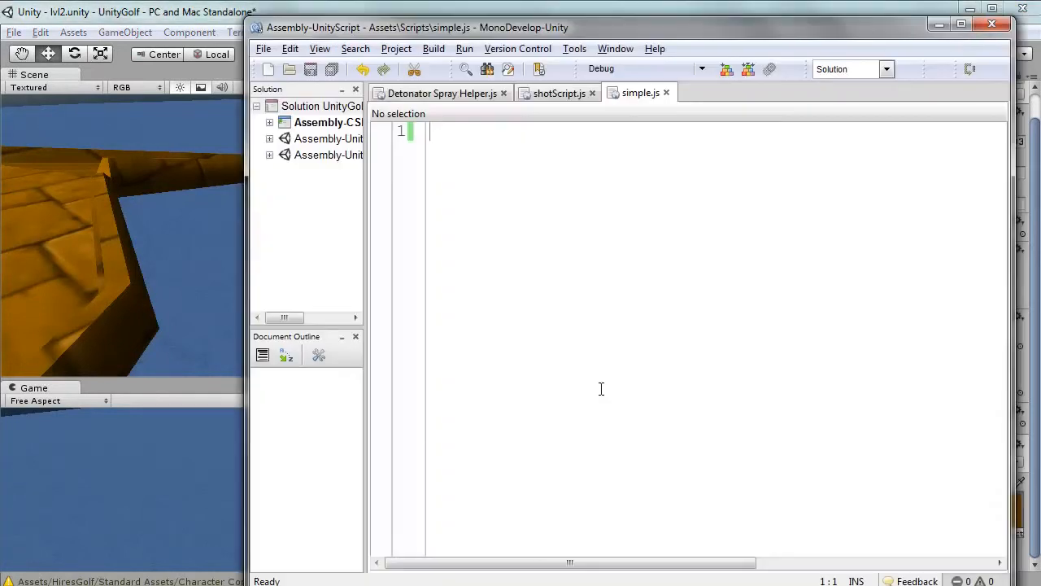
drag(577, 27, 564, 336)
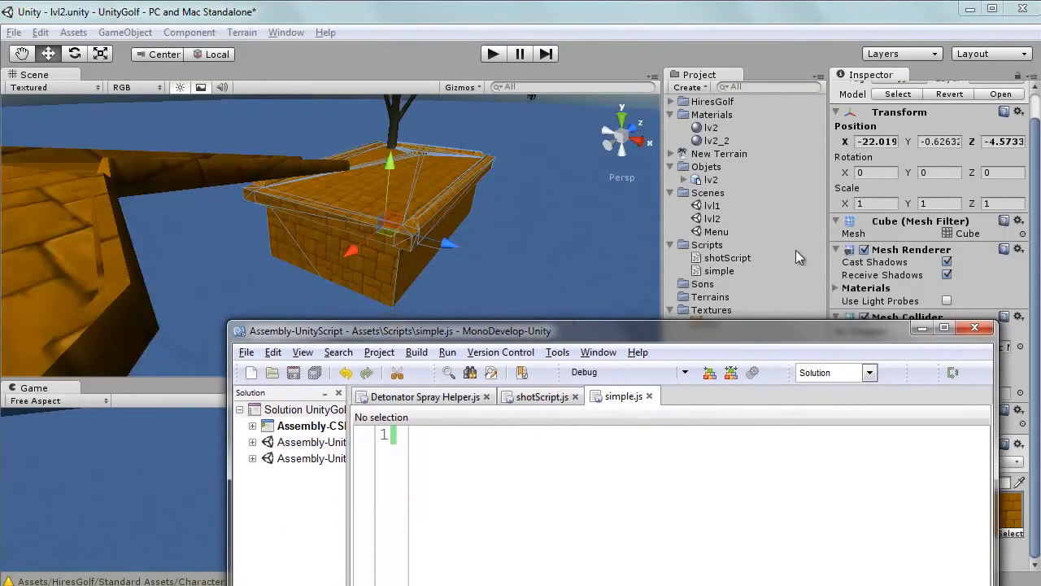
drag(717, 323, 718, 62)
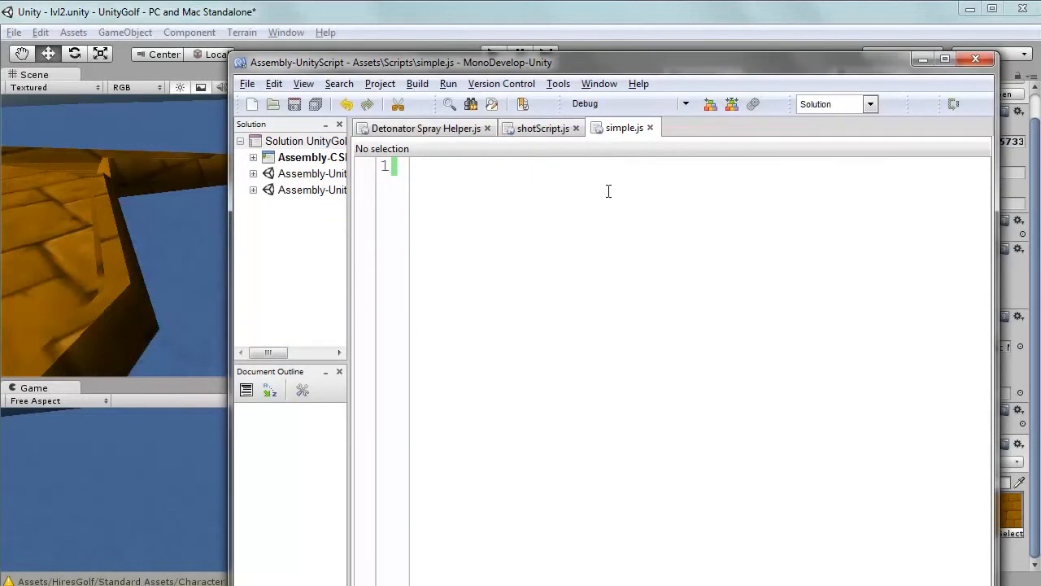
text(function )
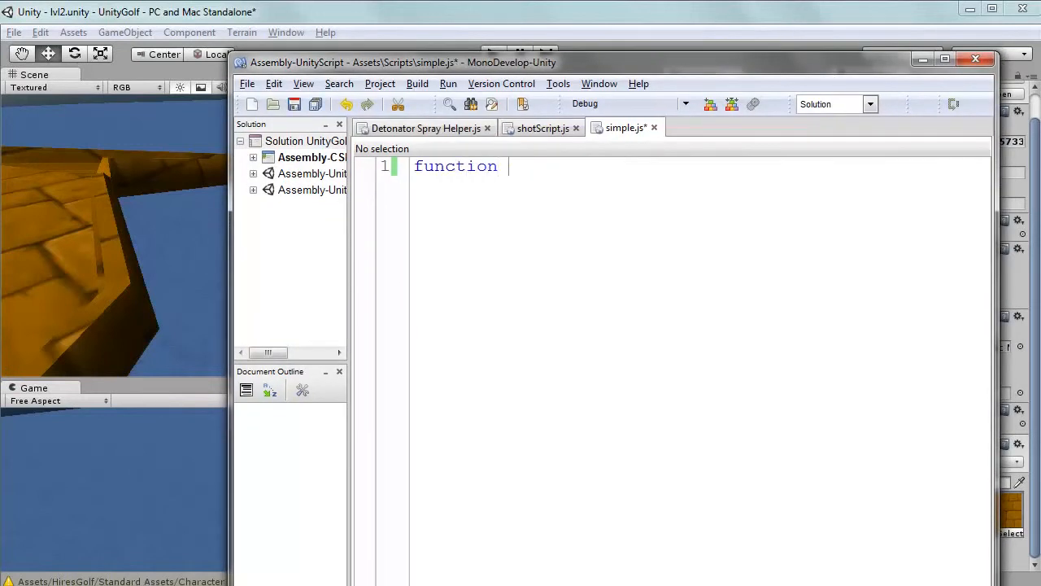
text(Update()
key(Return)
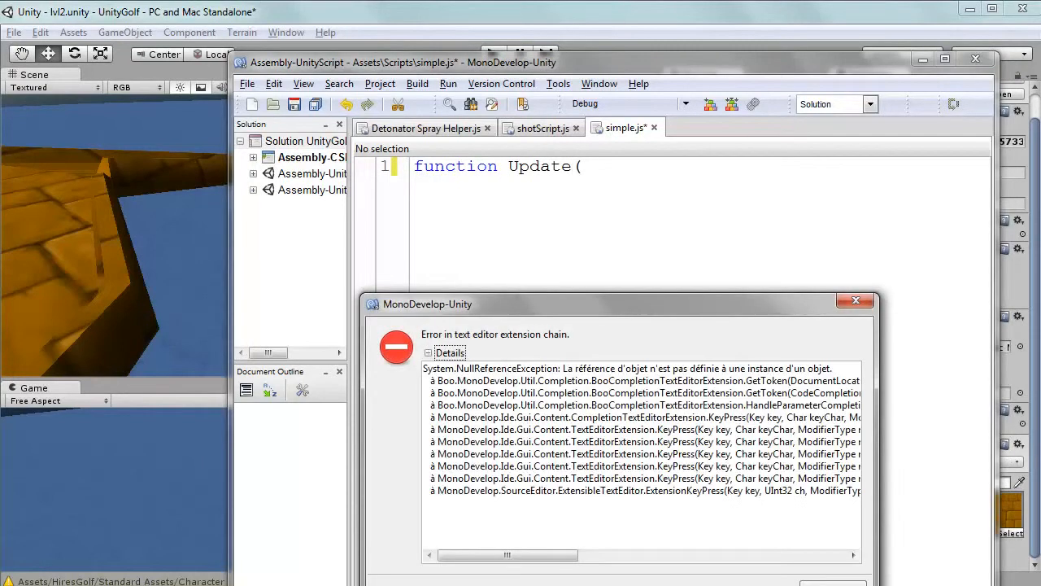
click(856, 301)
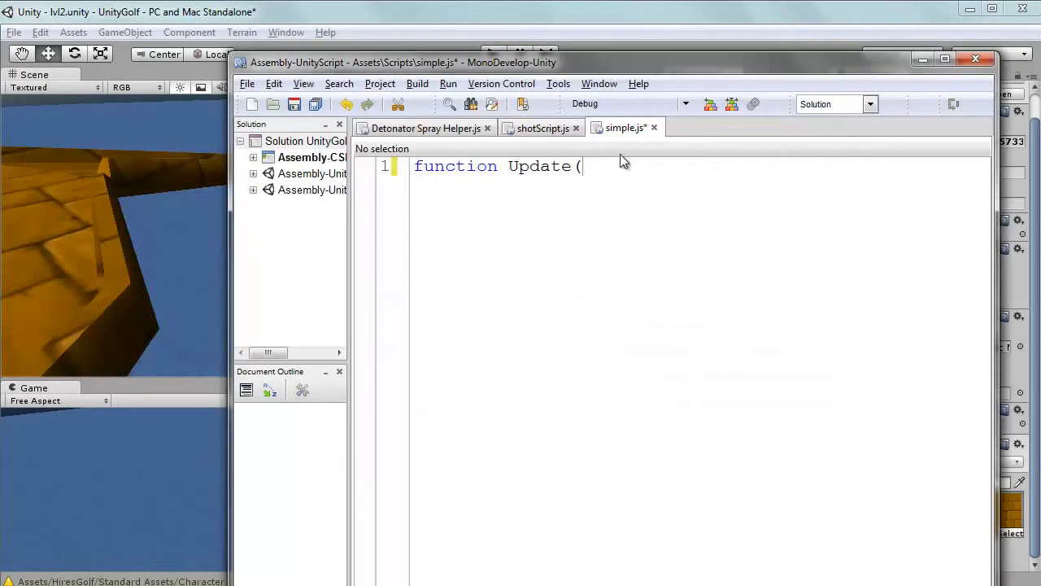
text())
key(Return)
text({)
key(Return)
key(Return)
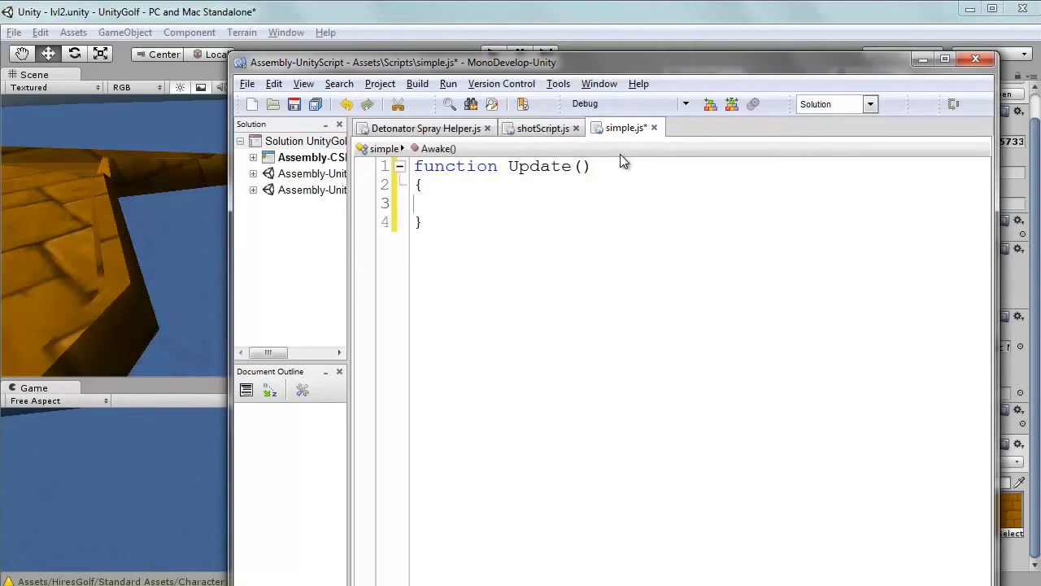
key(BackSpace)
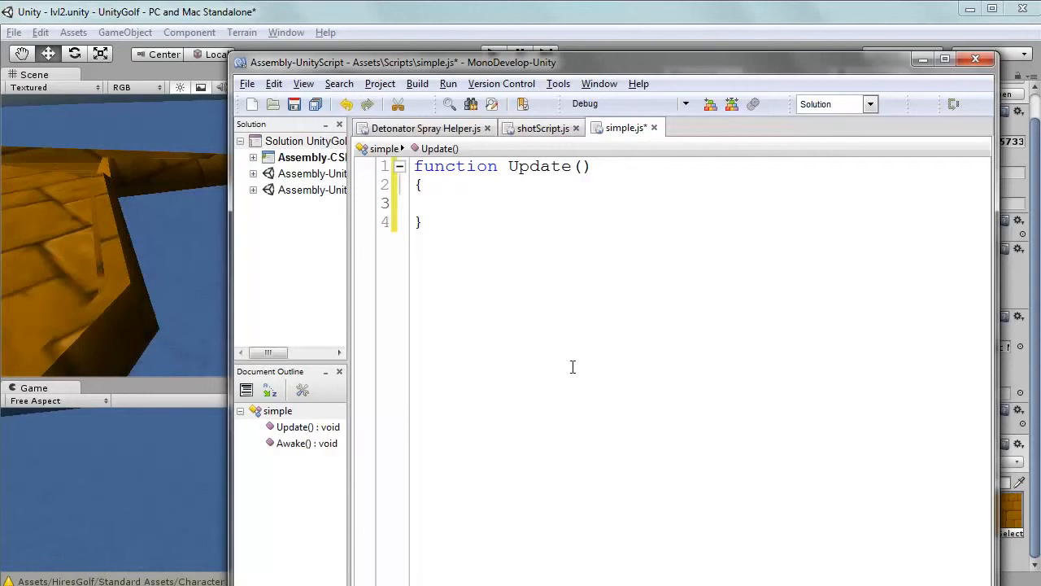
Step: Highlight the Update function declaration in the simple script to examine its keyword and name
drag(433, 166, 552, 169)
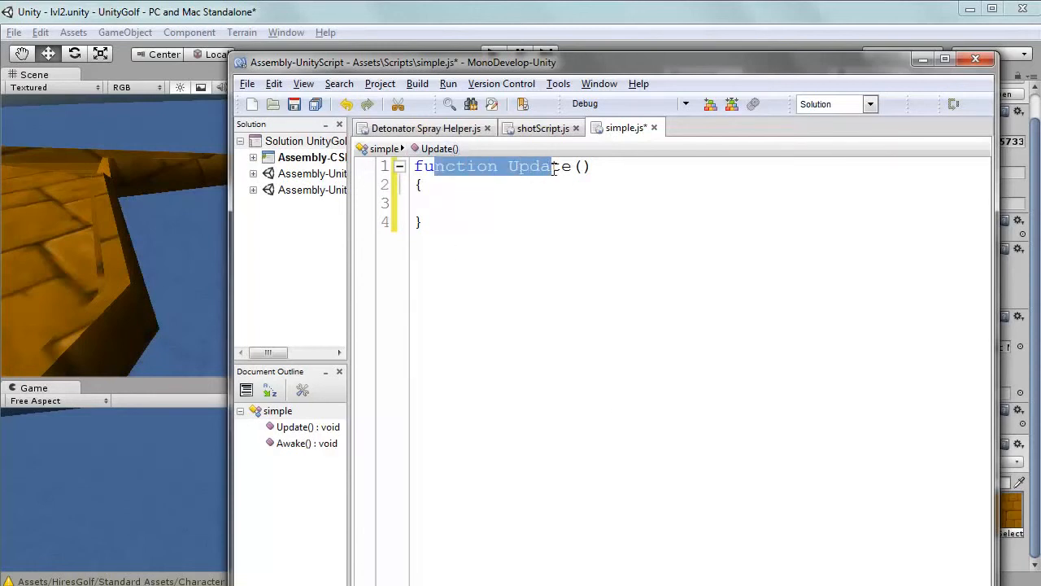
click(531, 216)
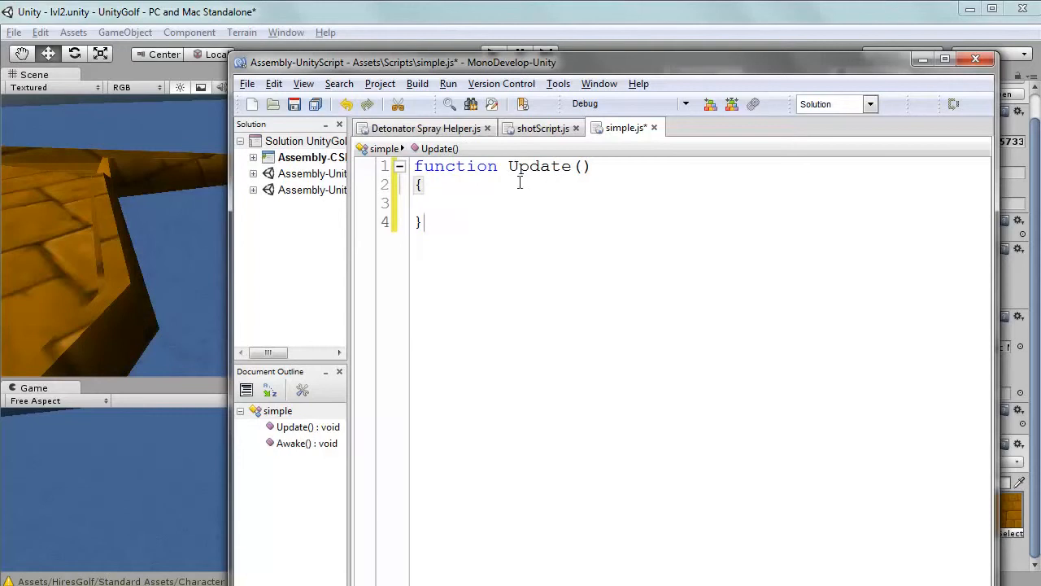
drag(509, 166, 560, 167)
drag(446, 168, 553, 167)
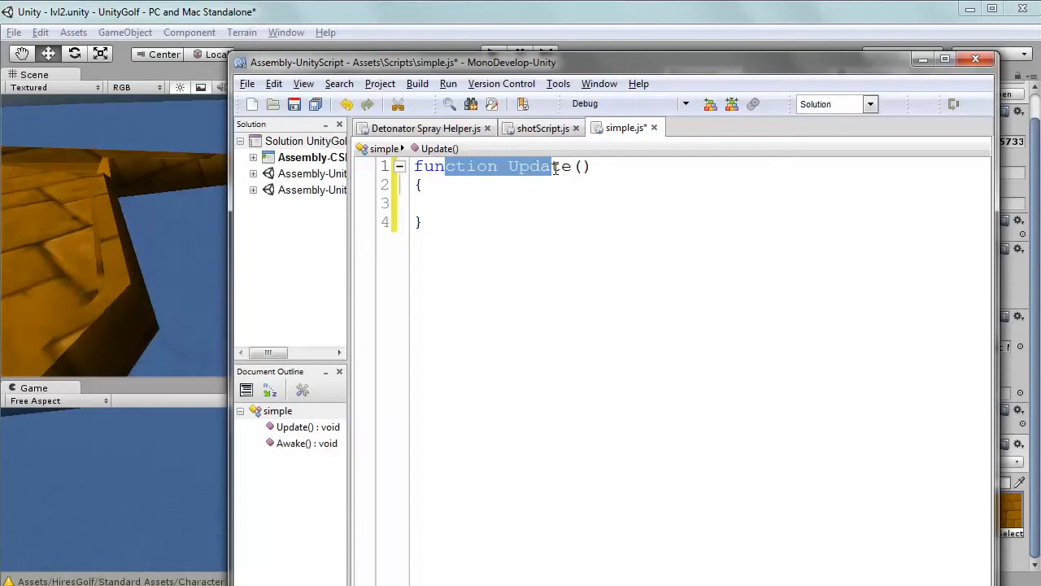
drag(556, 167, 562, 167)
click(589, 248)
drag(432, 167, 569, 174)
Step: Start an indented statement inside the Update function with this.renderer
click(469, 211)
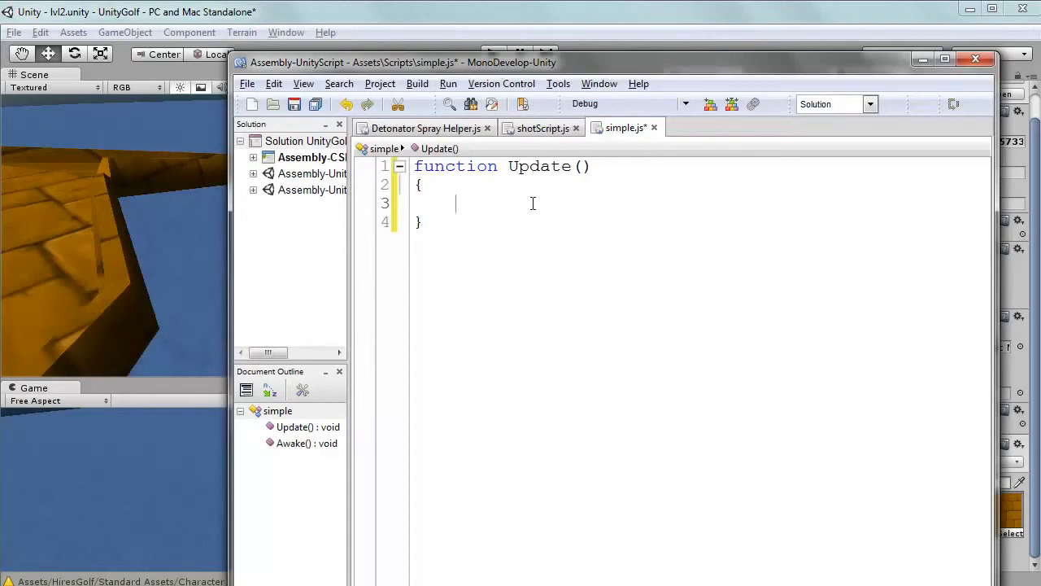
text(this)
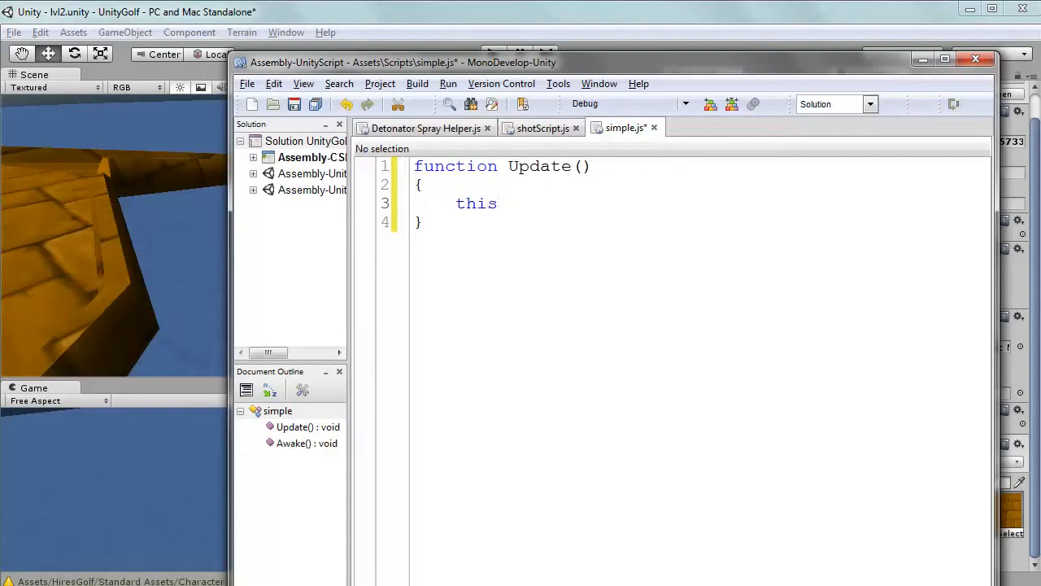
drag(466, 203, 526, 204)
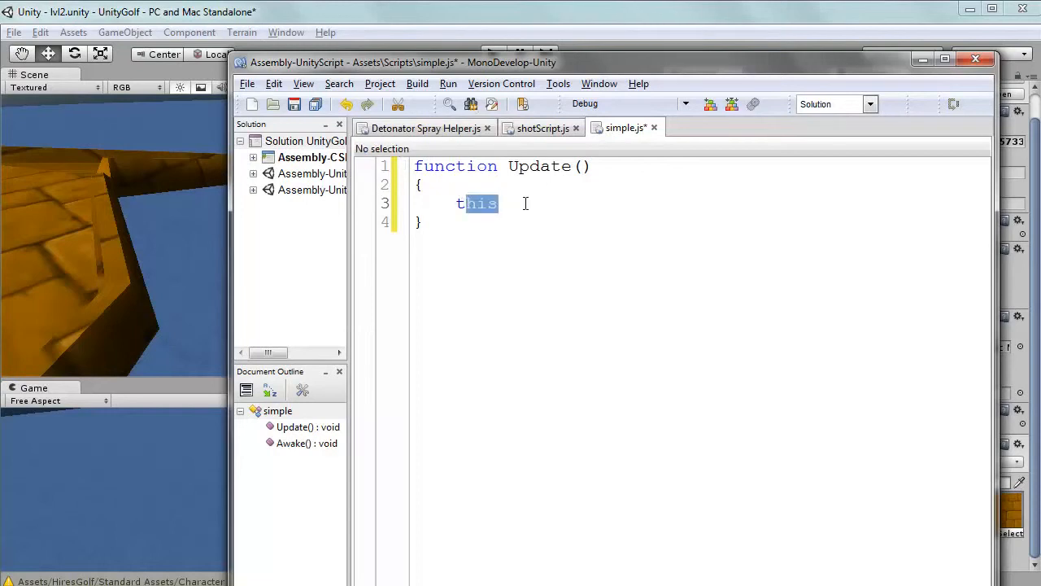
click(509, 203)
text(.)
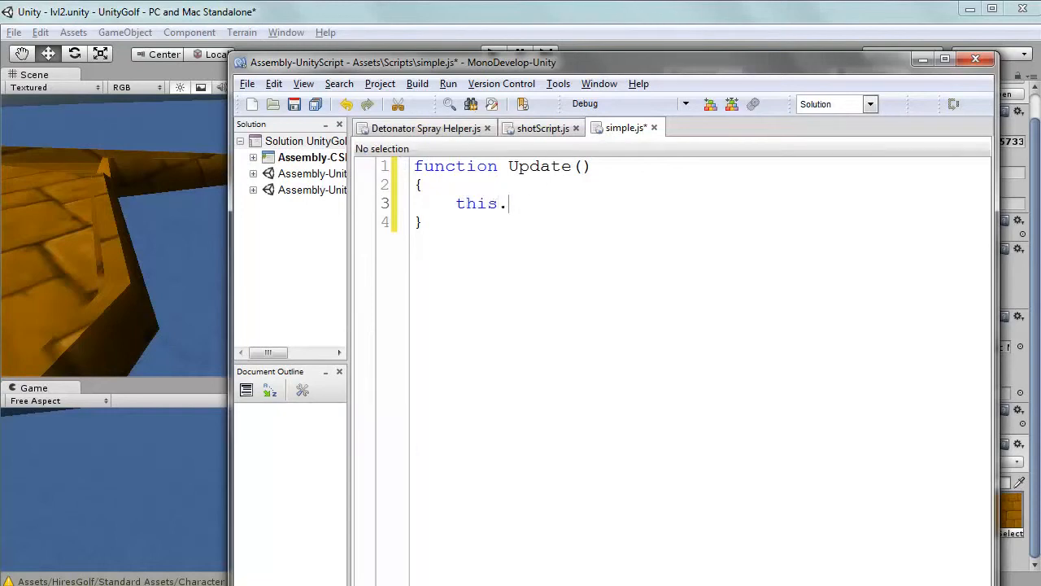
text(renderer)
Step: Uncover the Inspector beside the code editor, complete the statement as this.renderer.enabled = false; and save the script
drag(629, 67, 407, 139)
drag(553, 139, 606, 111)
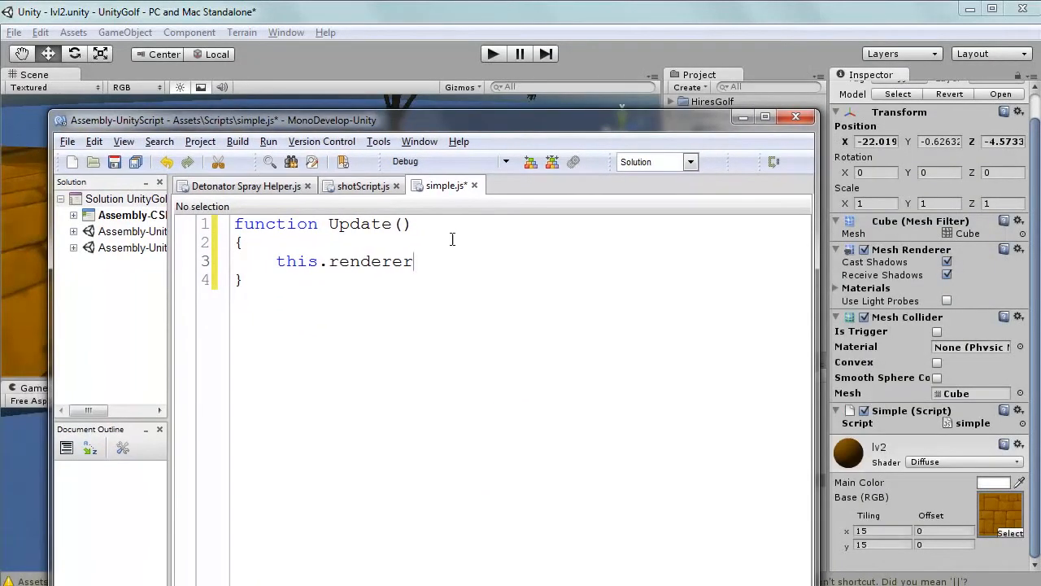
text(.enabled)
drag(432, 261, 499, 261)
click(519, 259)
text(= false;)
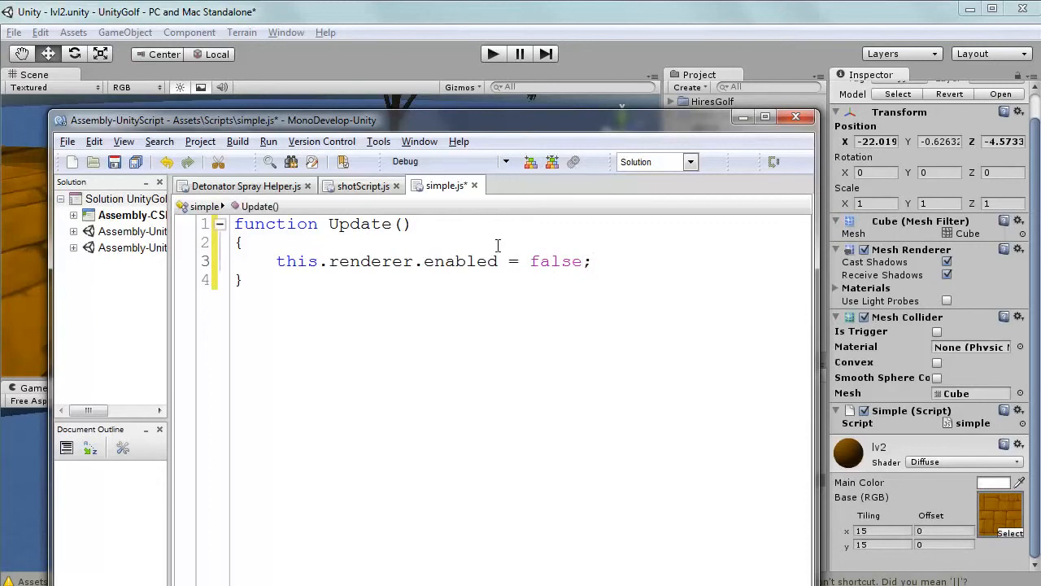
key(ctrl+s)
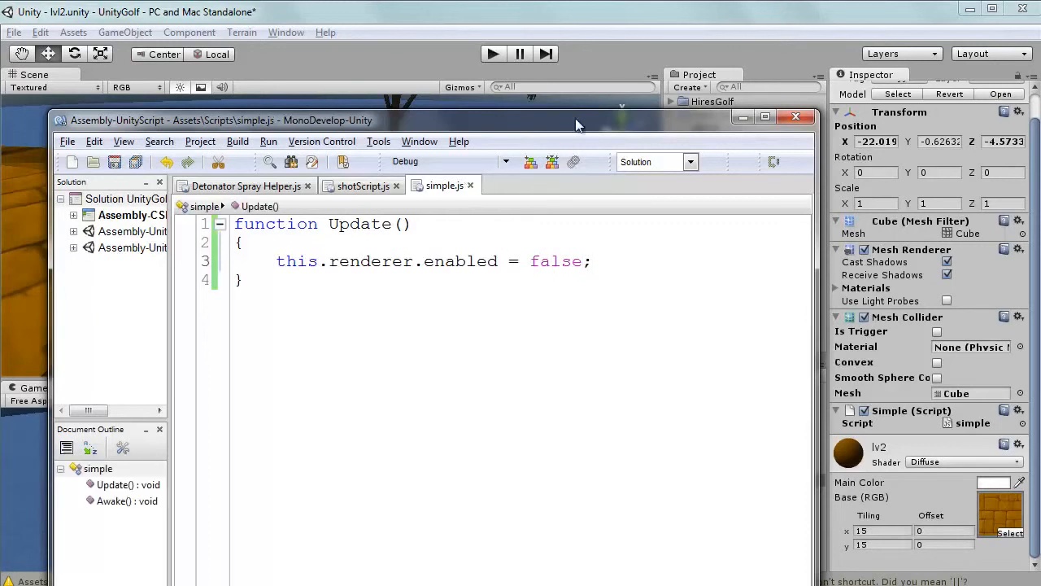
Step: Switch to Unity, attach the simple script to the Cube once more and remove the duplicate Simple component
click(627, 19)
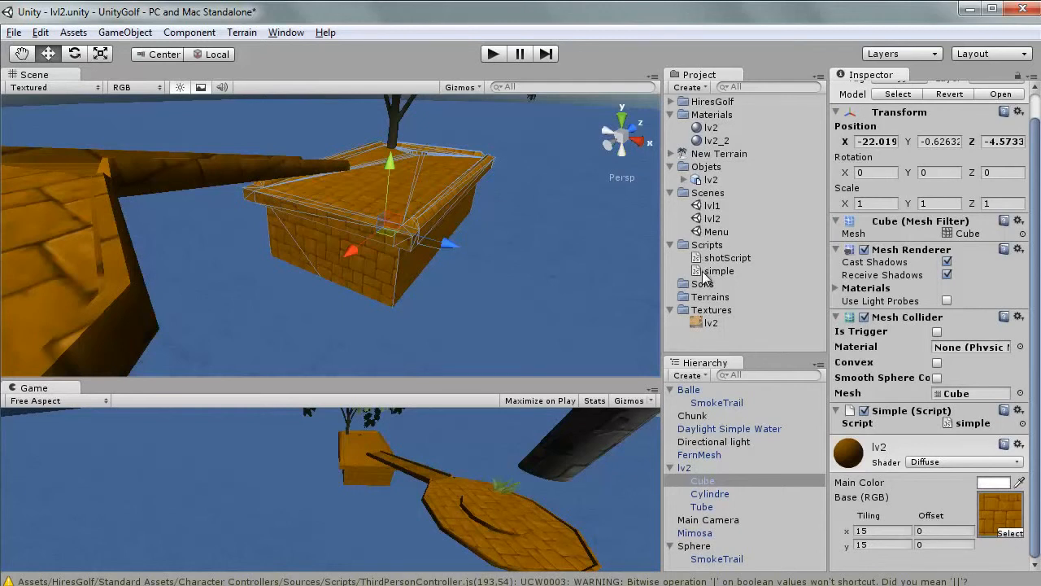
drag(719, 271, 490, 180)
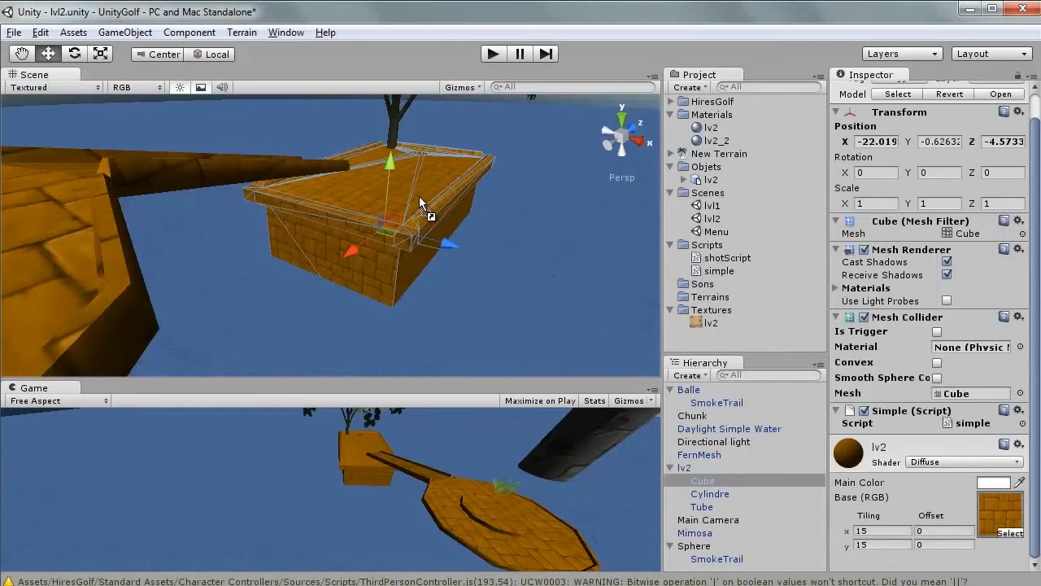
drag(419, 196, 415, 193)
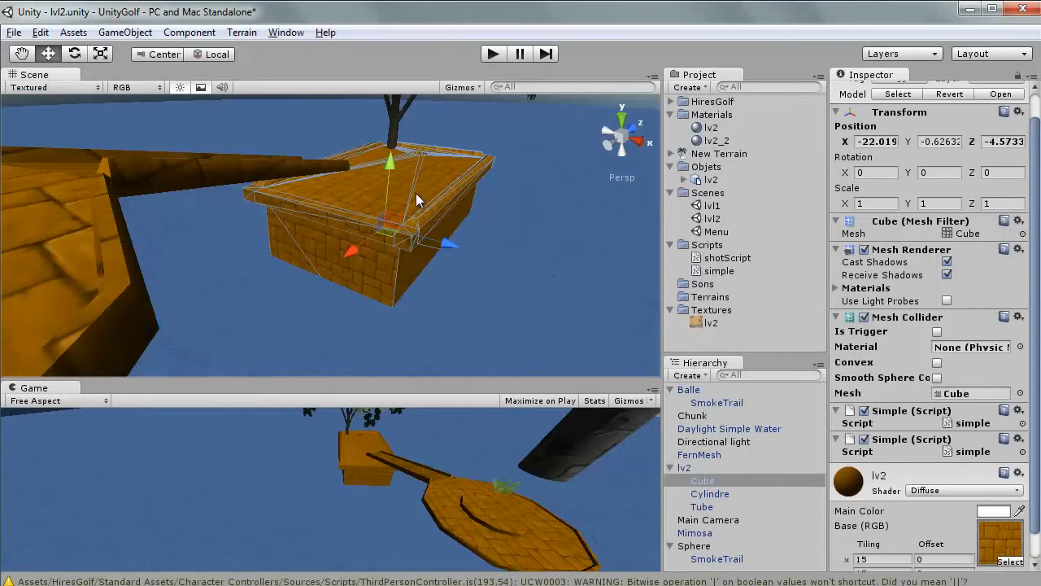
right_click(899, 410)
click(935, 443)
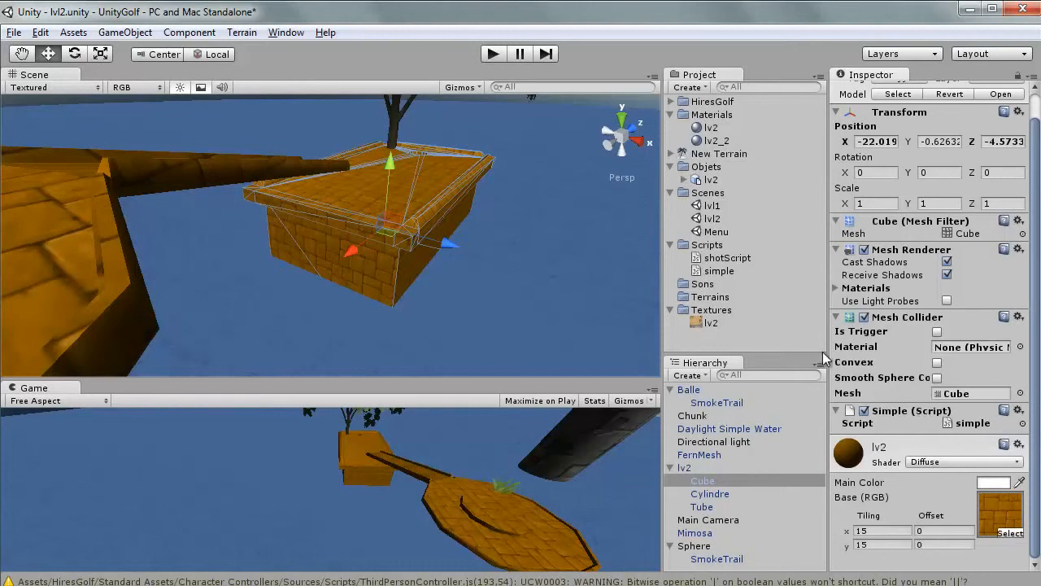
Step: Run the game briefly to test the script, stop it, and remove the Simple script component from the Cube
click(492, 54)
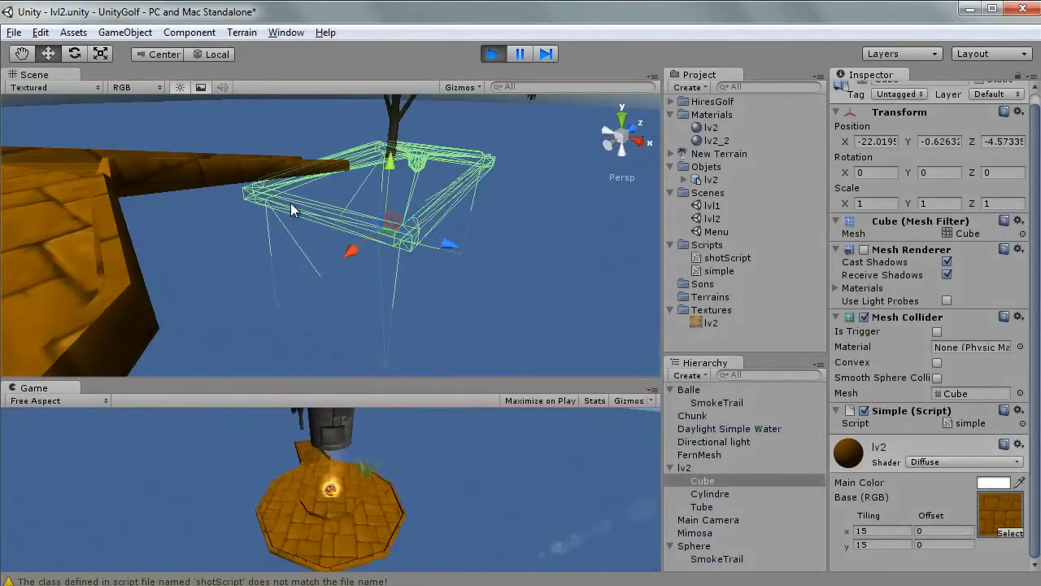
click(487, 56)
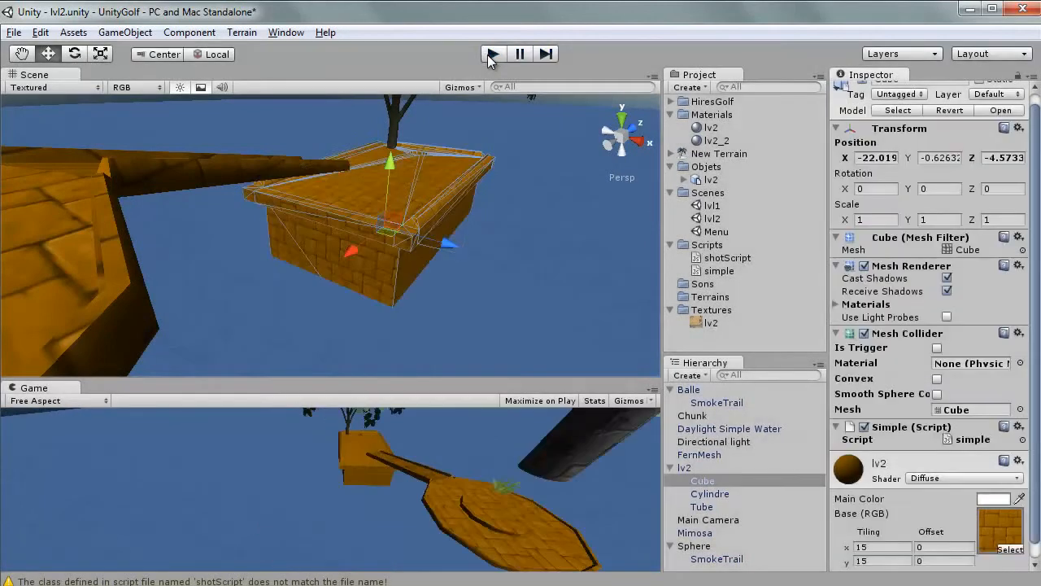
right_click(893, 428)
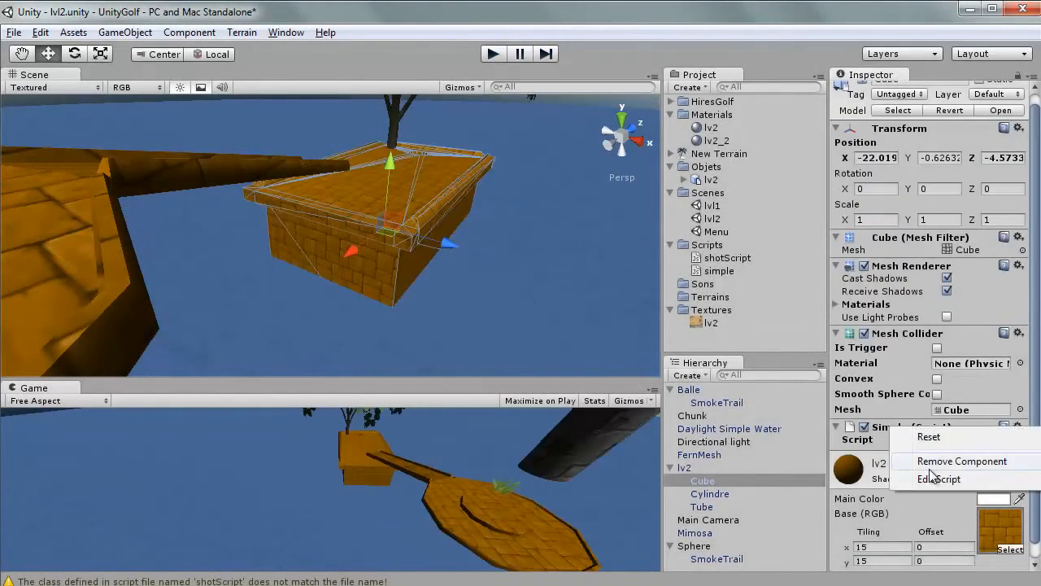
click(907, 459)
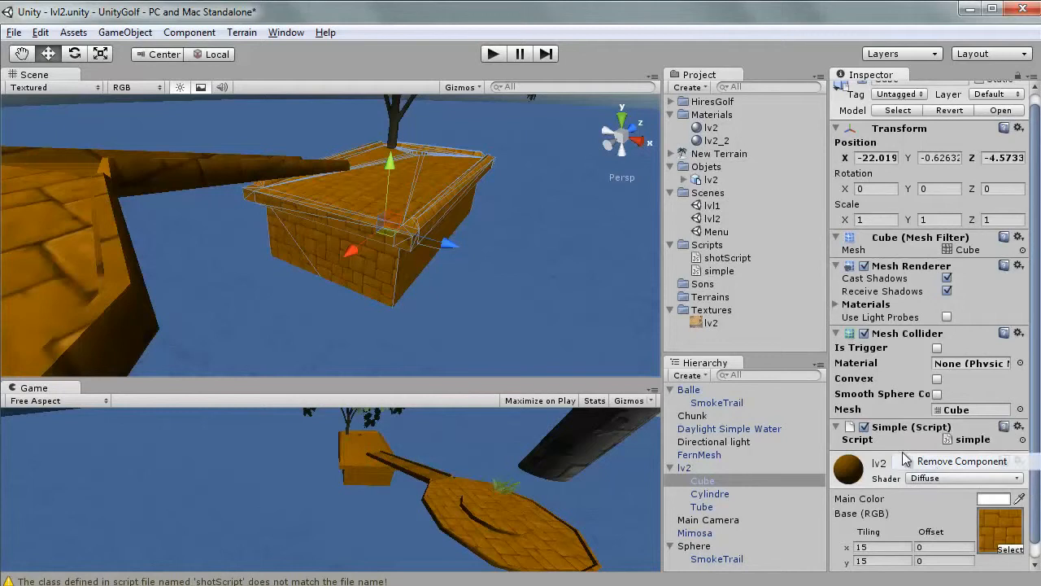
Step: Attach the simple script to the Mimosa tree in the scene and run the game to test it
right_drag(372, 217, 391, 197)
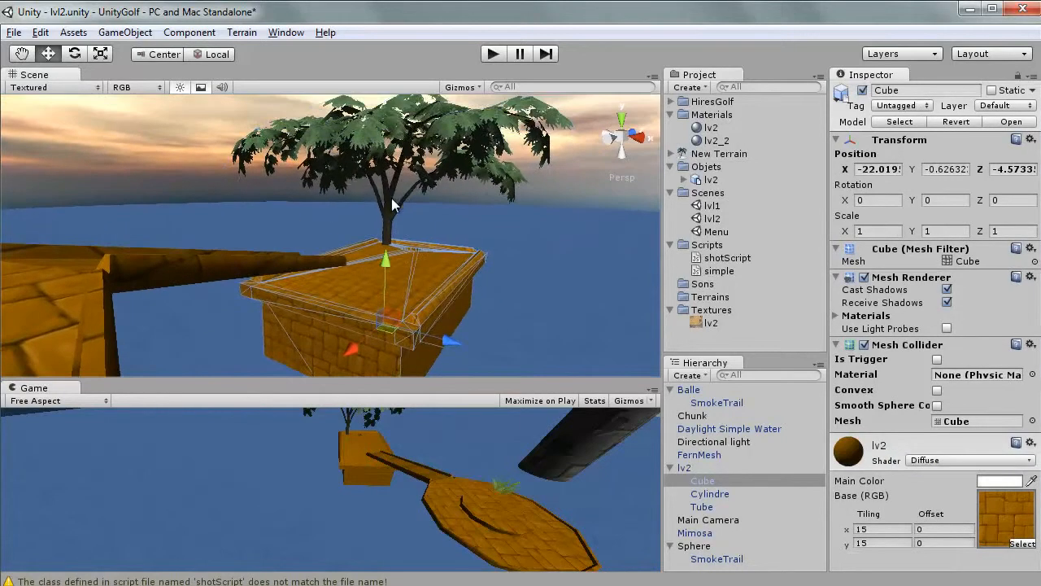
click(389, 215)
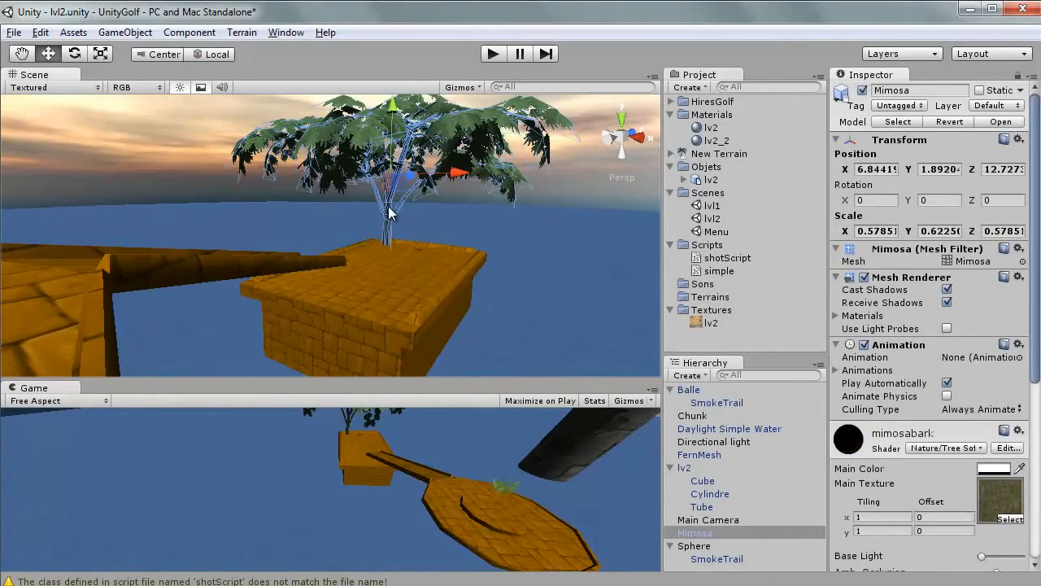
drag(698, 271, 388, 225)
click(492, 54)
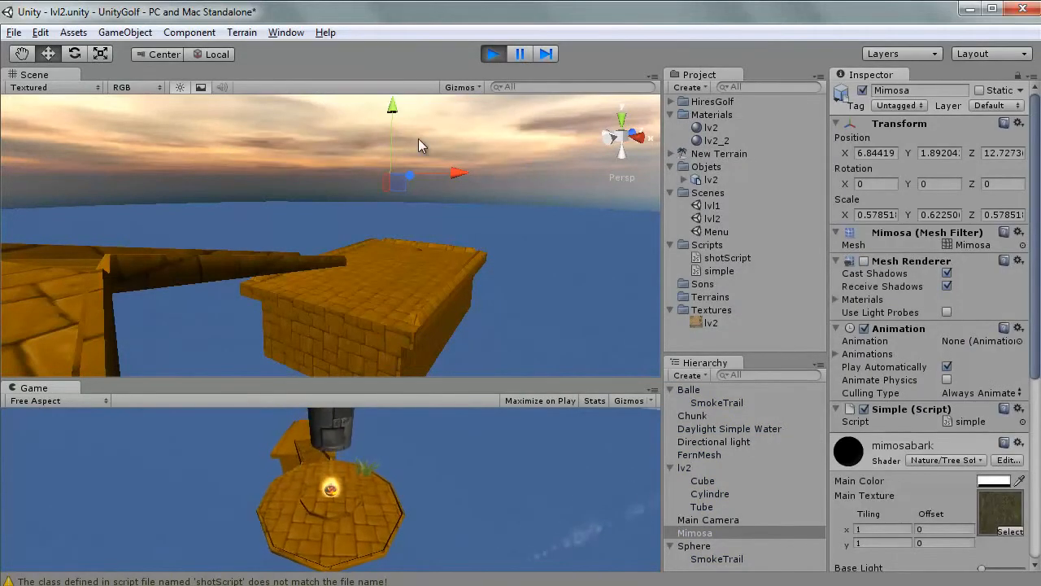
Step: Stop the game test and remove the Simple script component from the Mimosa tree
click(492, 53)
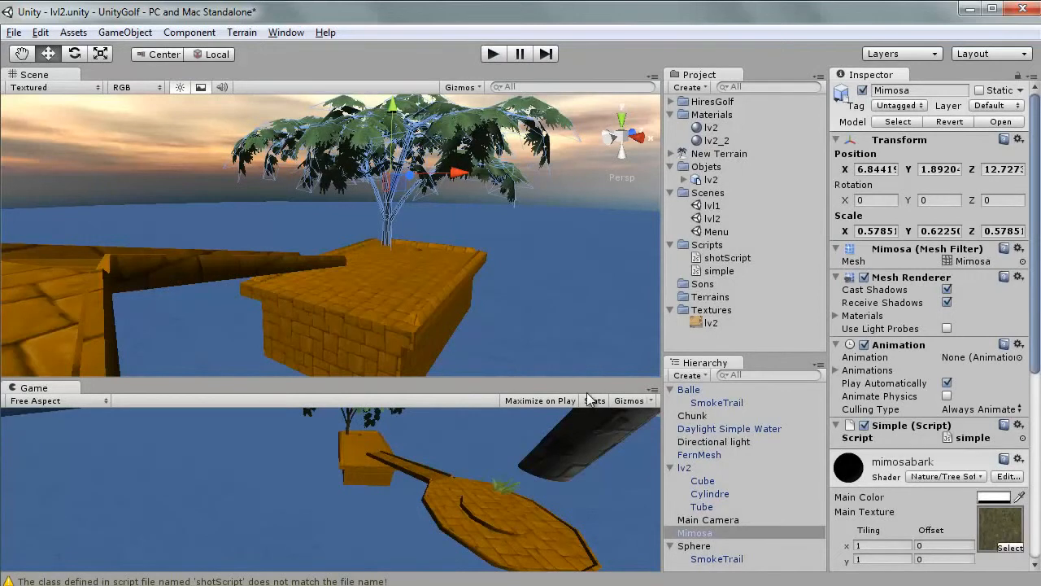
right_click(911, 434)
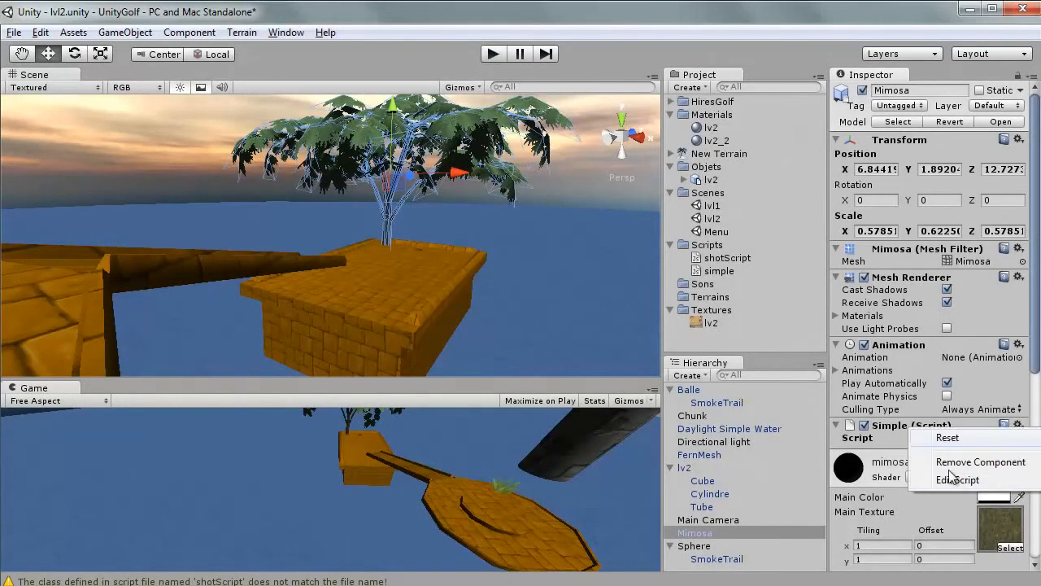
click(943, 463)
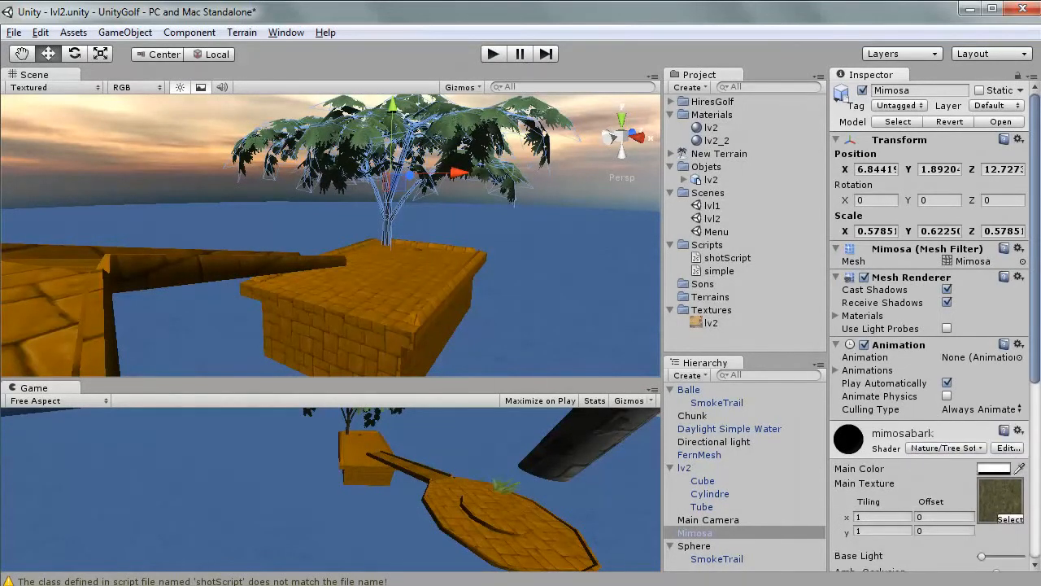
Step: Switch to MonoDevelop and declare var obj = GameObject; above the Update function in simple.js
key(alt+Tab)
click(236, 224)
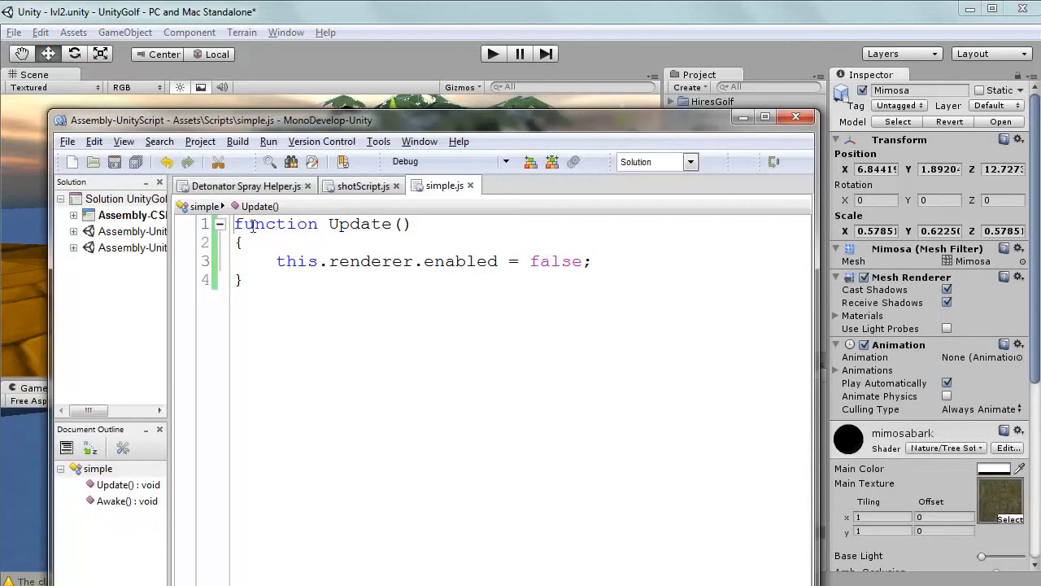
key(Return)
key(Return)
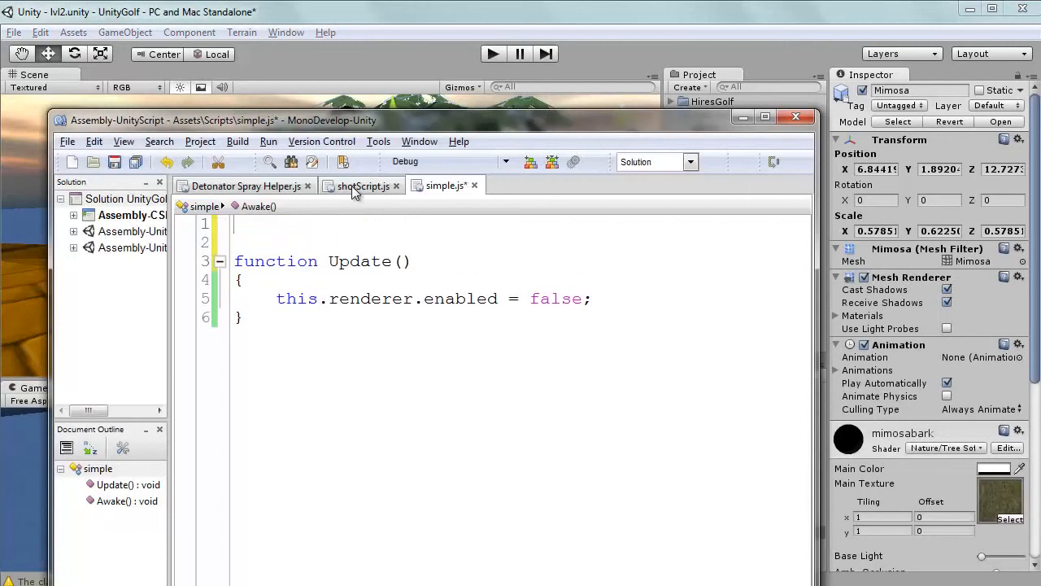
text(var obj)
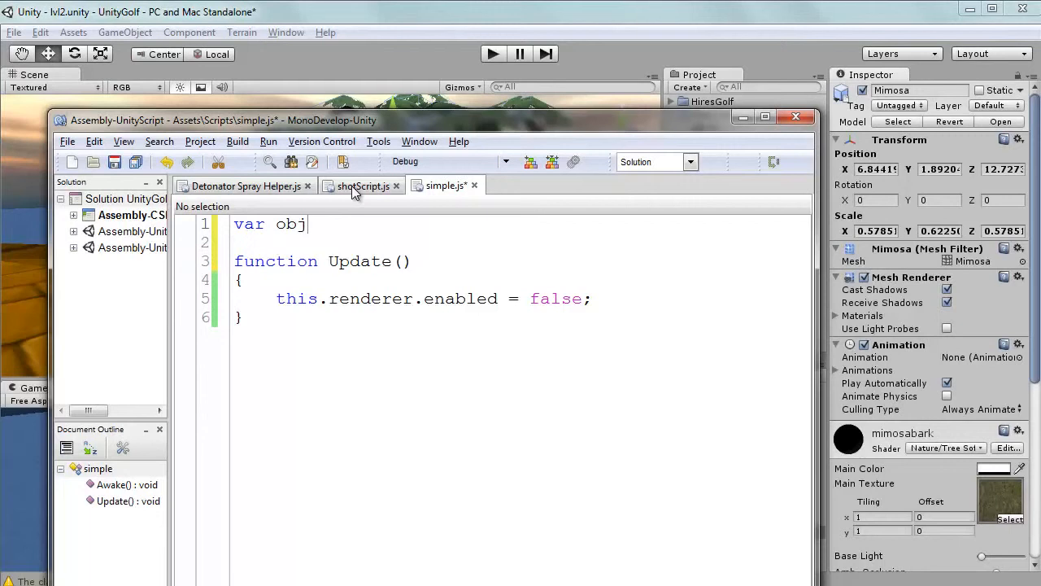
drag(446, 120, 501, 21)
text(= )
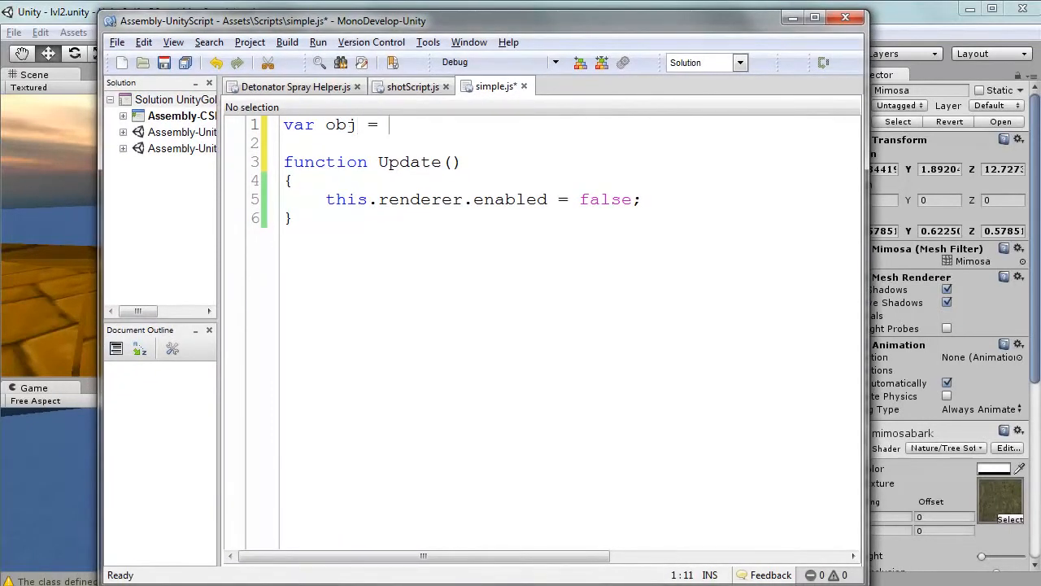
text(GameObjext)
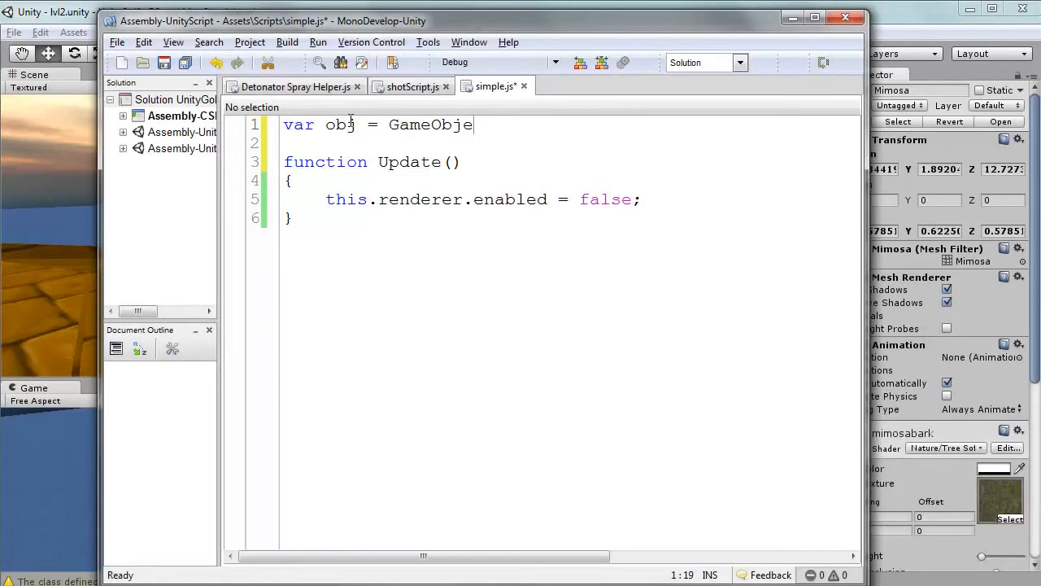
key(BackSpace)
key(BackSpace)
text(ct;)
drag(400, 125, 494, 125)
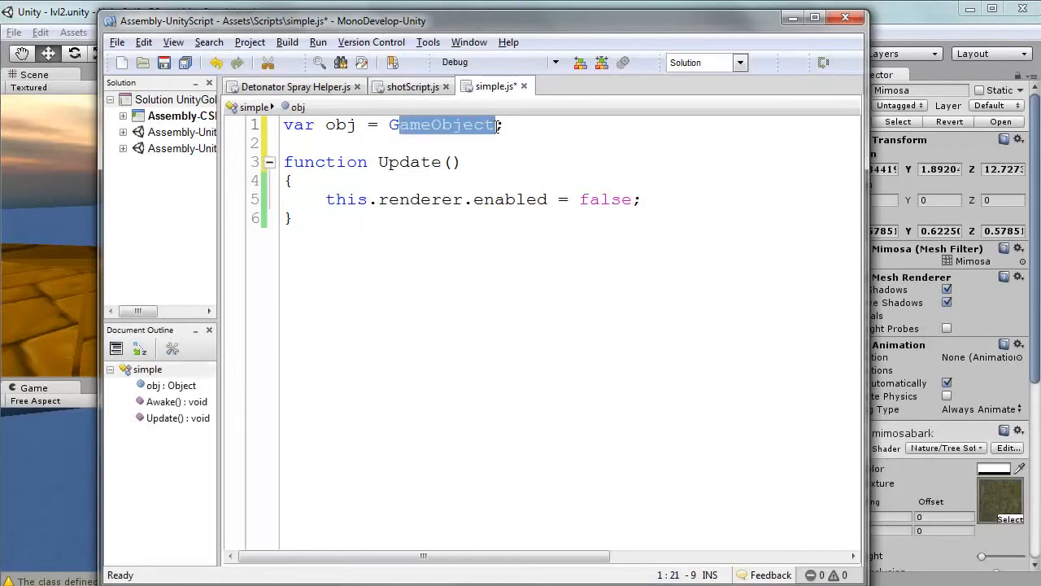
Step: Replace this with obj in the renderer statement so it reads obj.renderer.enabled = false; and save the script
double_click(351, 200)
text(obj)
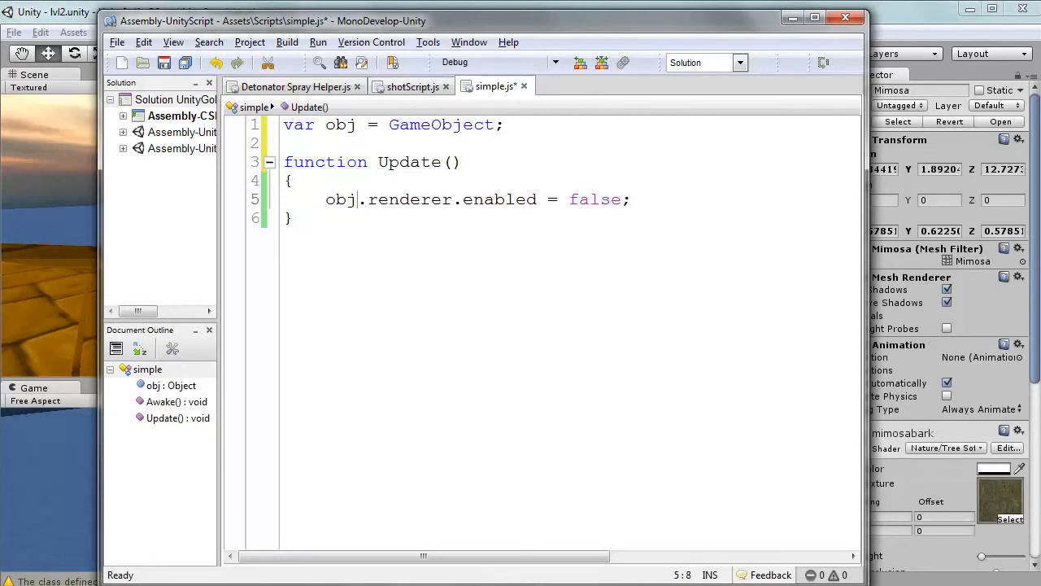
click(364, 243)
drag(337, 203, 431, 200)
click(379, 200)
drag(475, 201, 506, 201)
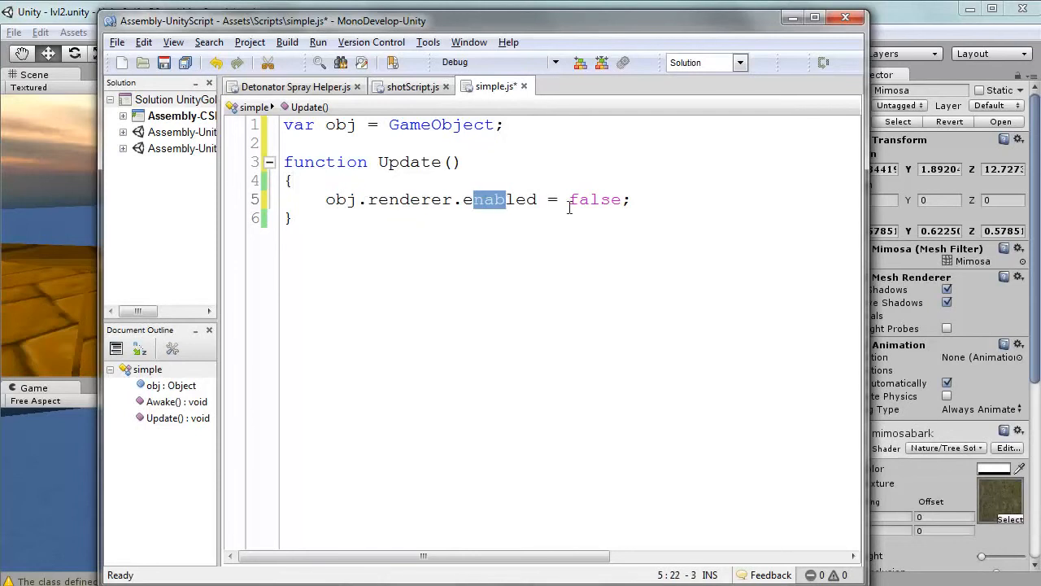
drag(579, 203, 601, 203)
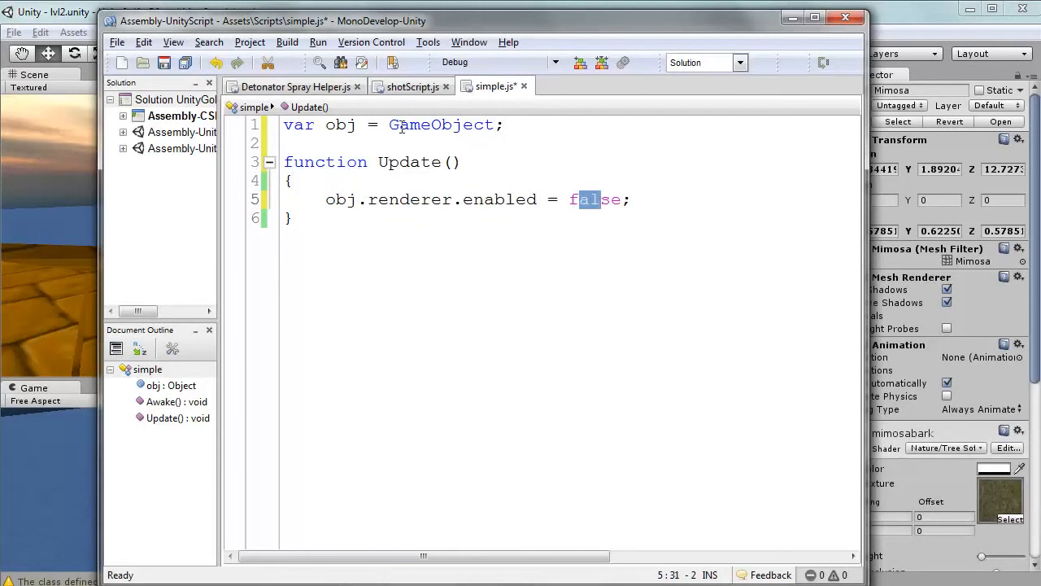
drag(400, 128, 497, 130)
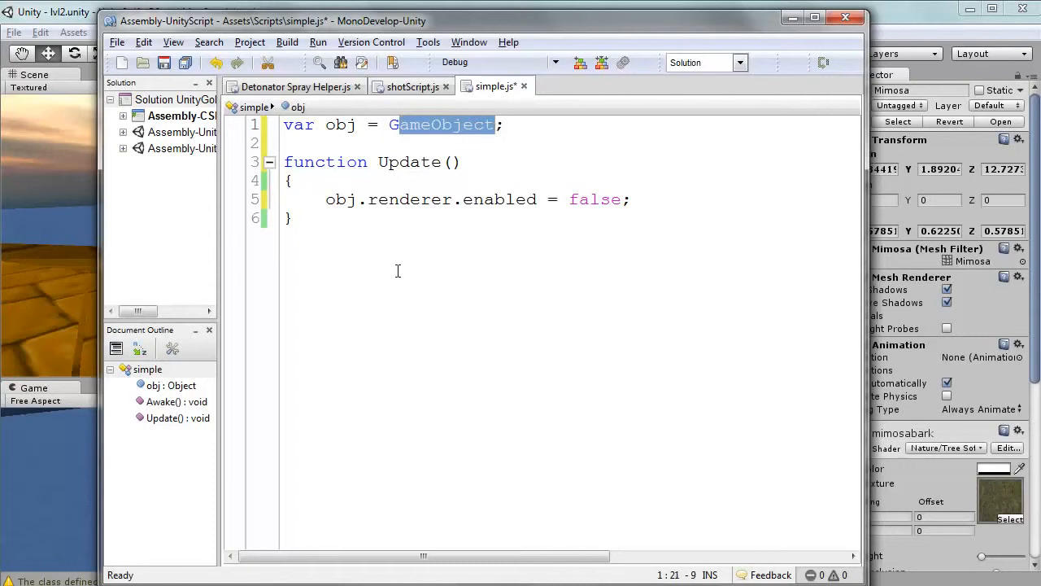
key(ctrl+s)
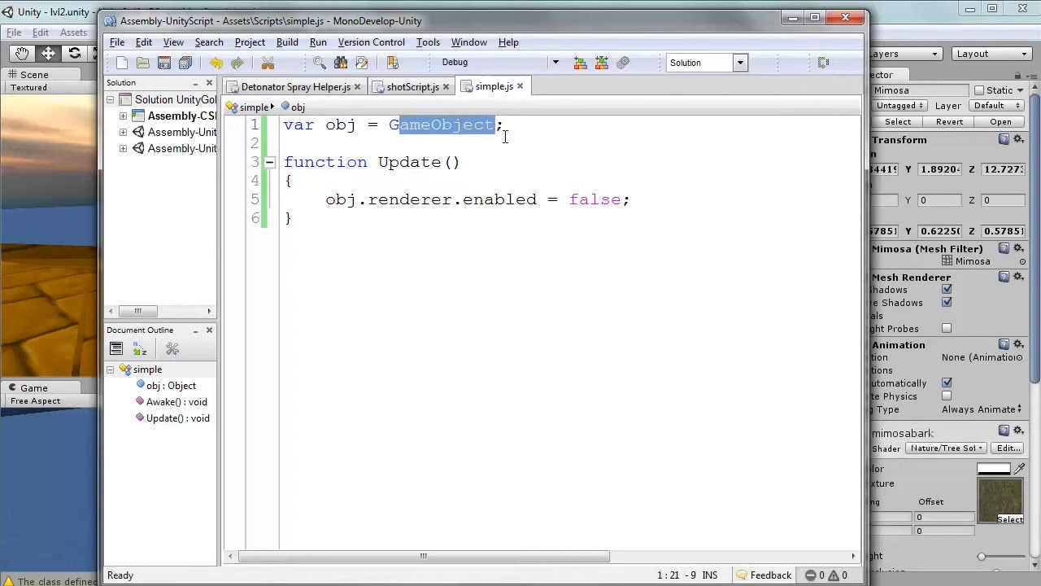
Step: Switch to Unity, check the latest Console warning, and attach the simple script to the Cube
click(886, 21)
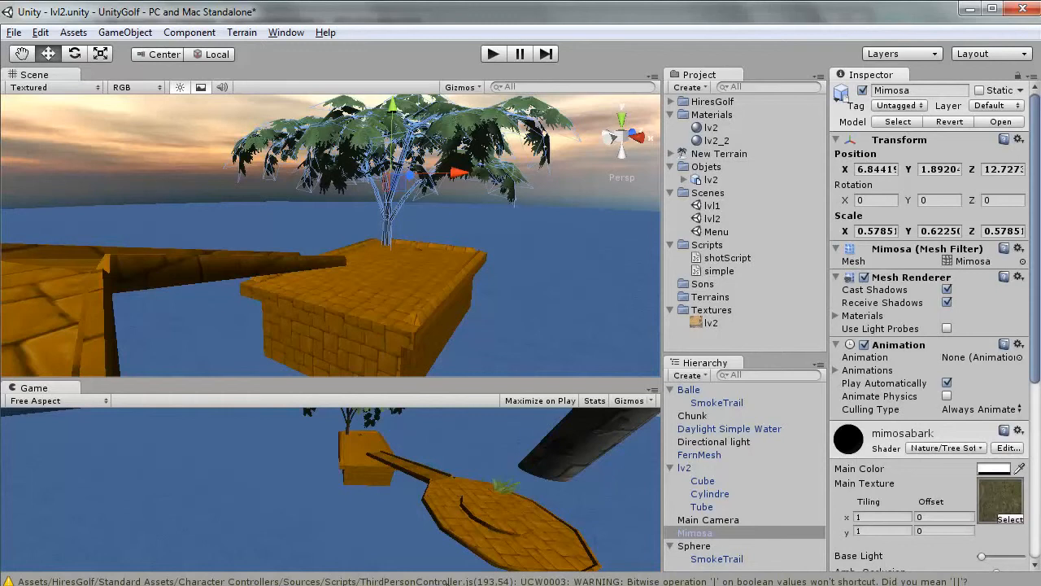
click(442, 581)
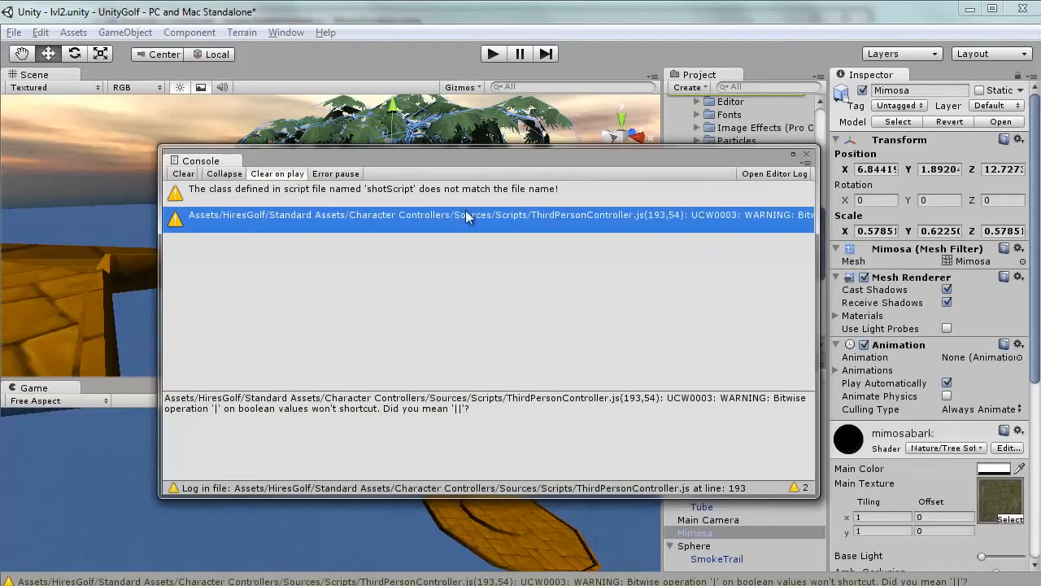
click(806, 154)
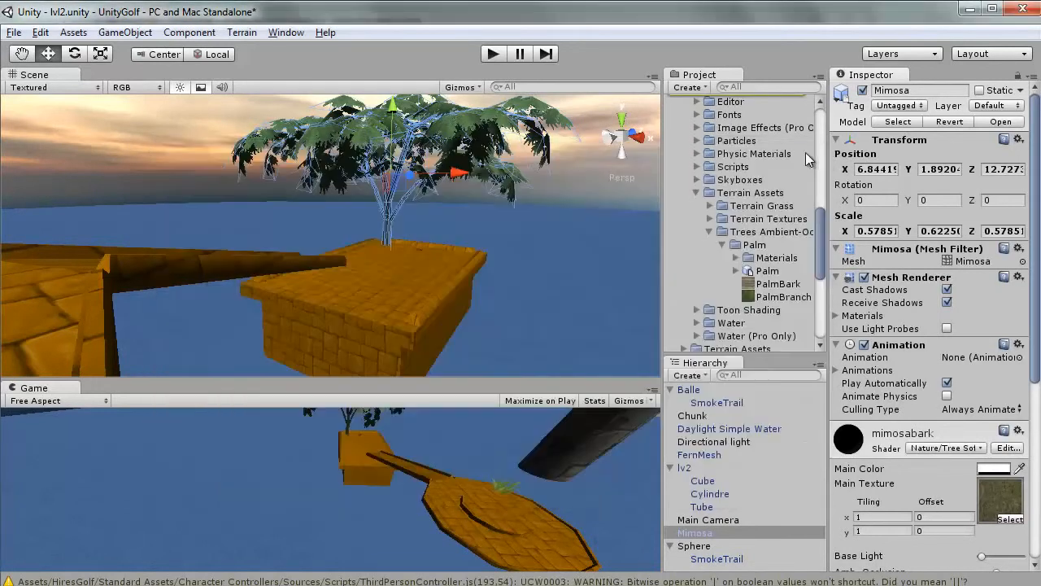
click(419, 287)
click(419, 287)
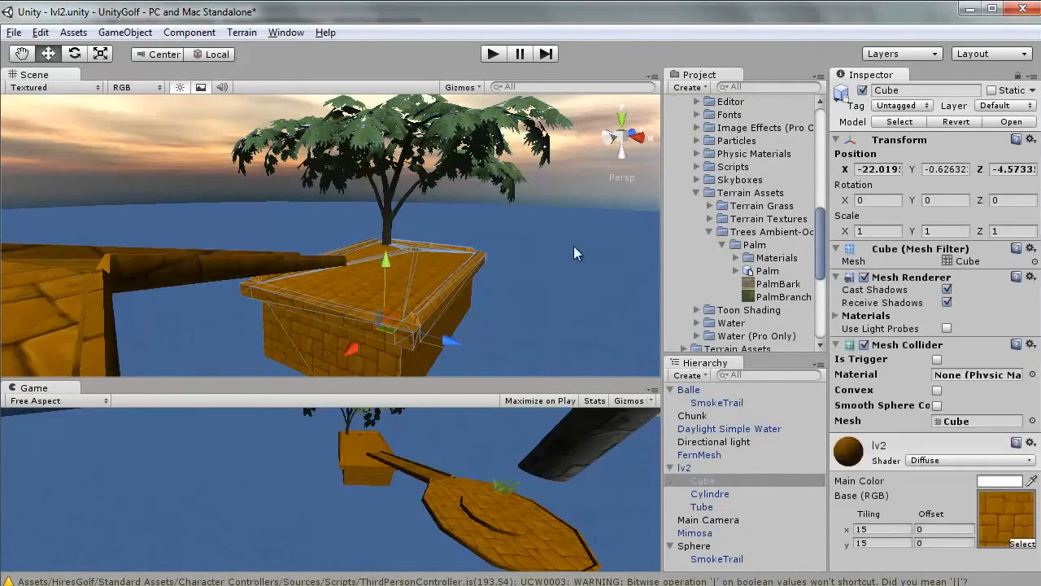
alt+drag(574, 246, 560, 289)
right_drag(560, 282, 563, 285)
click(696, 193)
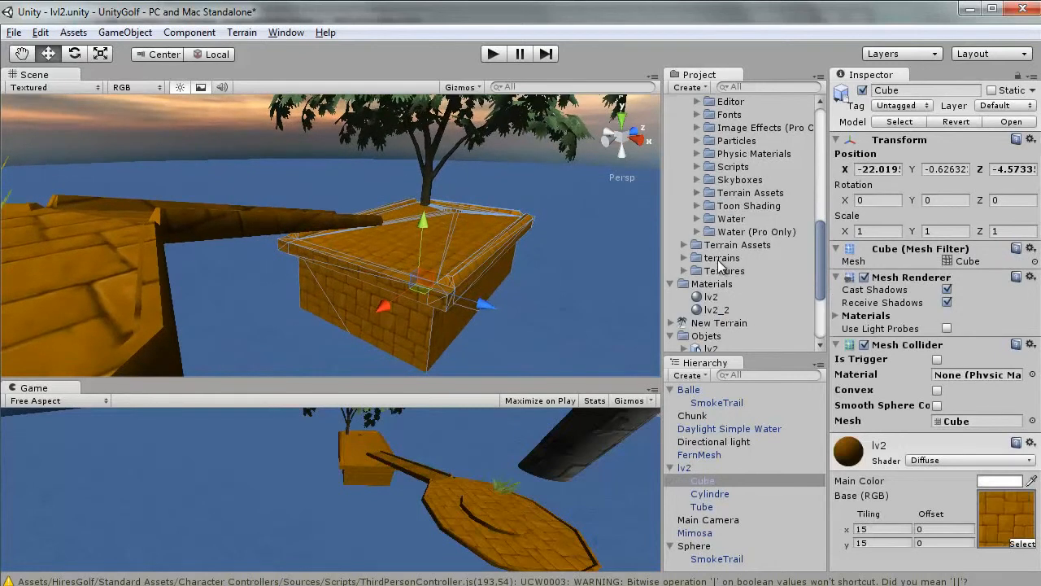
scroll(722, 269, down, 5)
drag(687, 290, 485, 231)
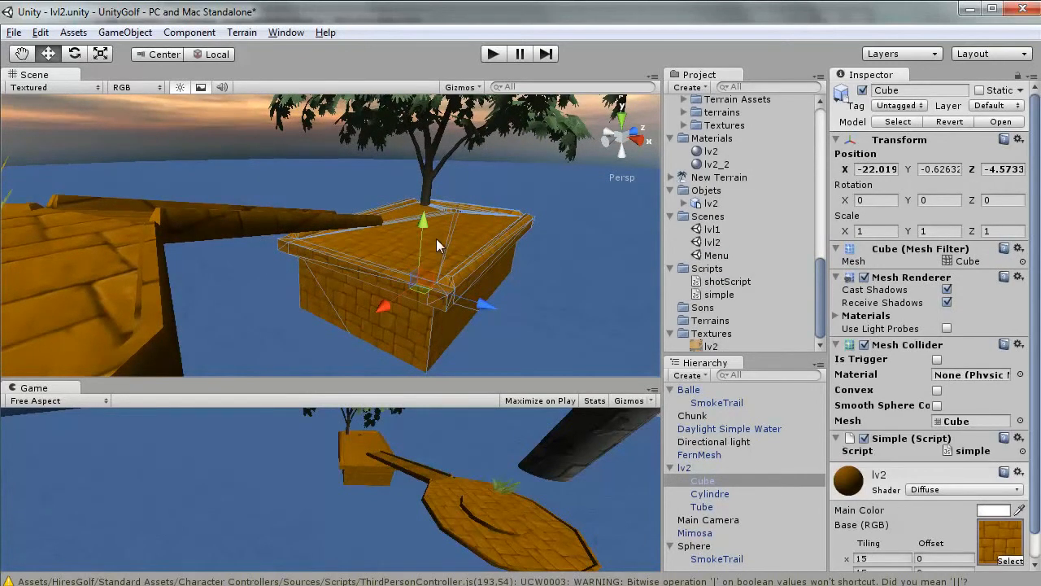
Step: Run the game to test the script on the Cube, then stop it
click(494, 54)
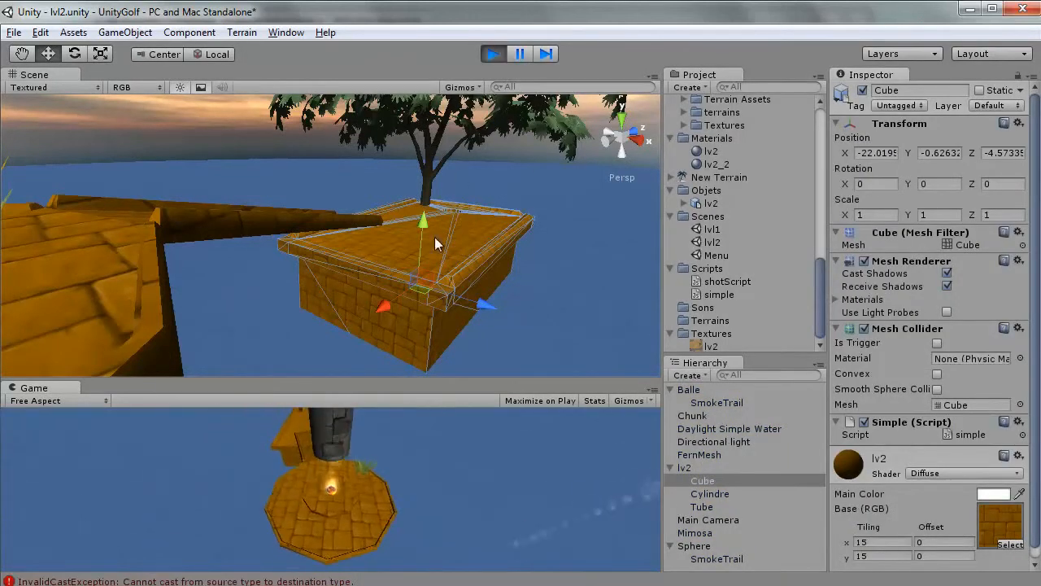
right_drag(217, 206, 537, 250)
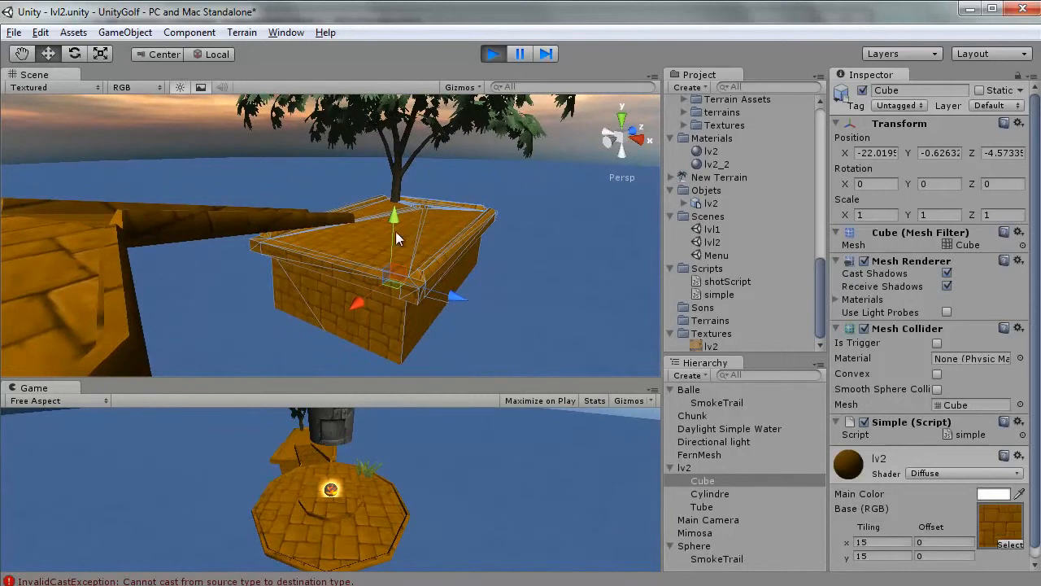
click(491, 55)
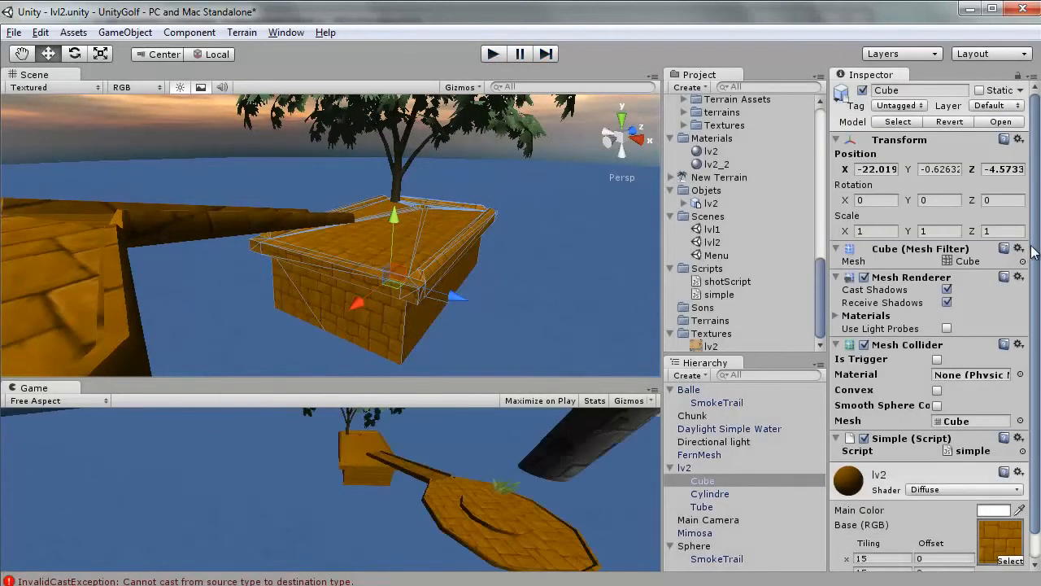
Step: Remove the Simple script component from the Cube and undo the removal
scroll(1031, 252, down, 2)
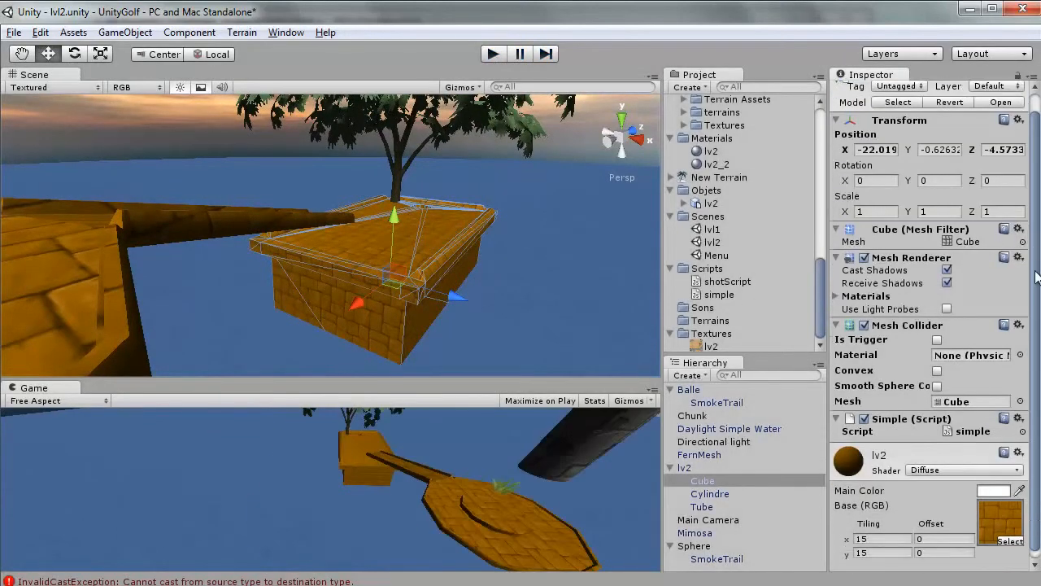
right_click(895, 411)
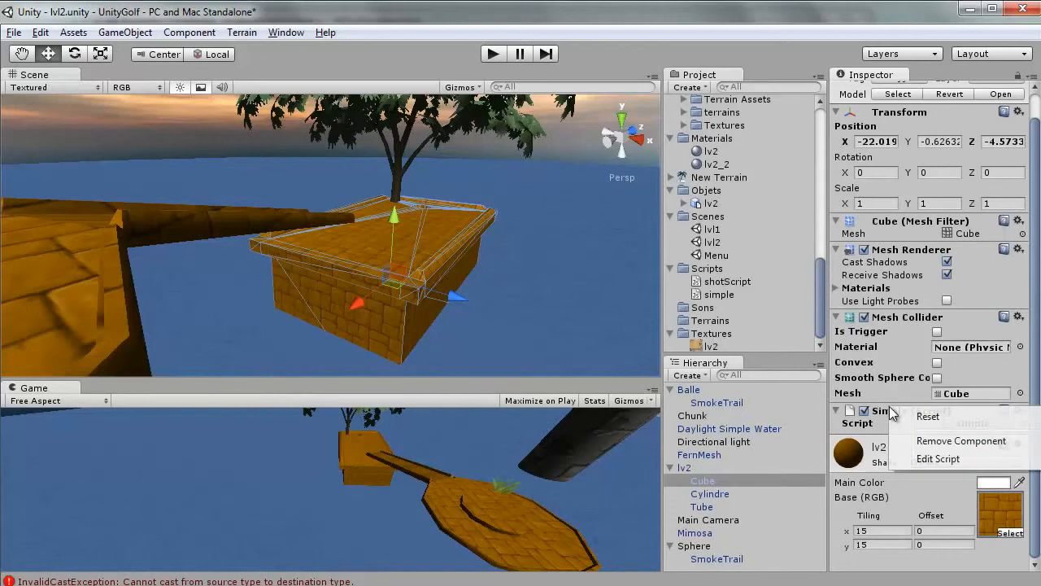
click(940, 443)
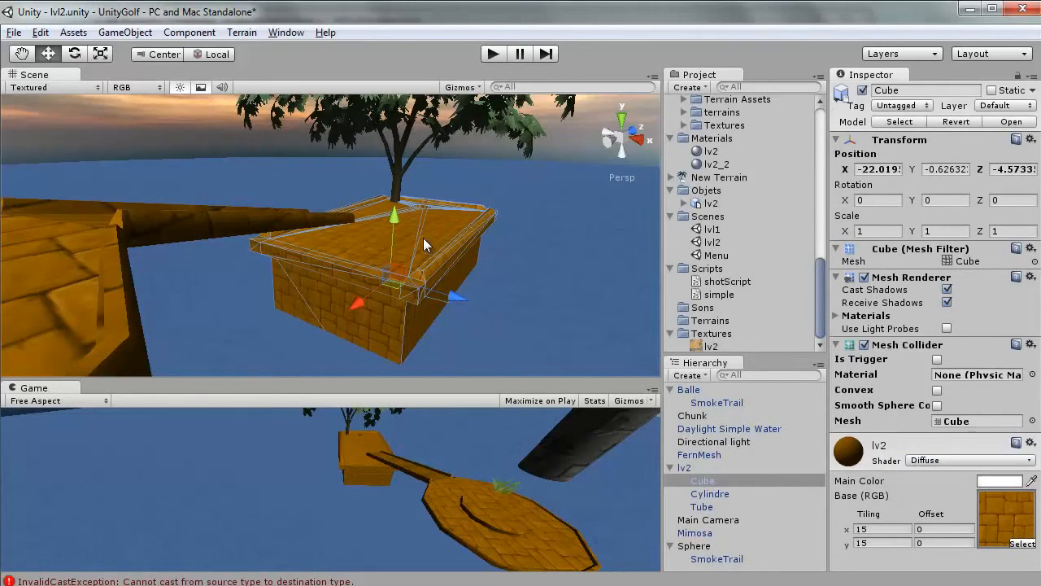
key(ctrl+z)
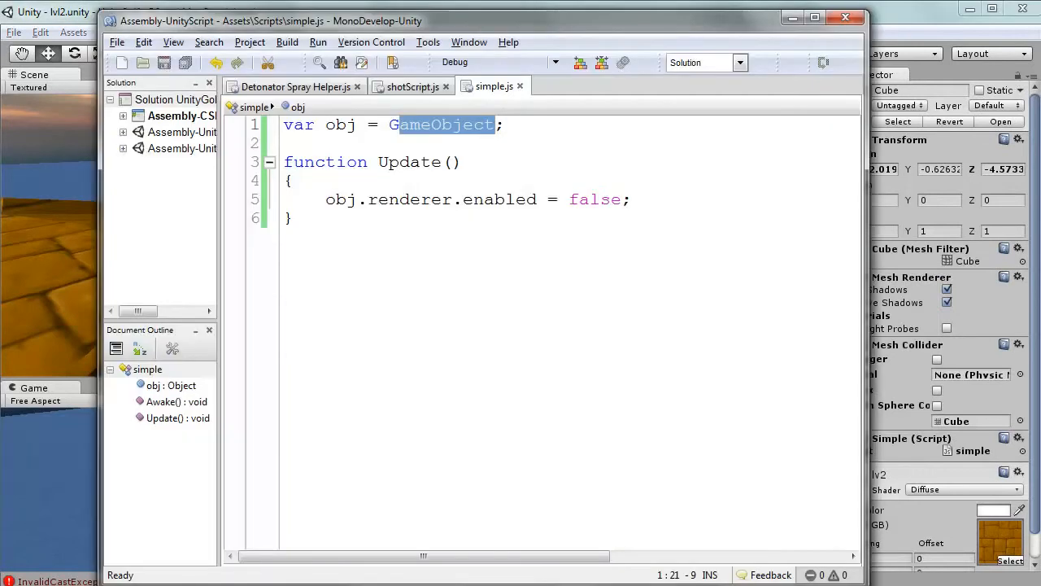
Step: In the code editor, change the obj declaration in simple.js to var obj = Transform; and save the script
click(455, 265)
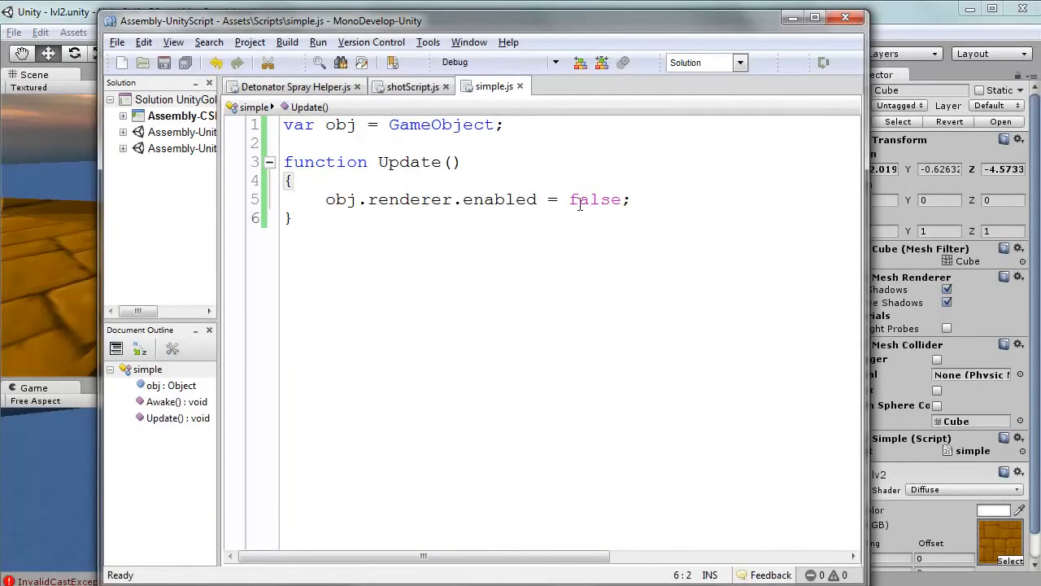
drag(499, 21, 483, 12)
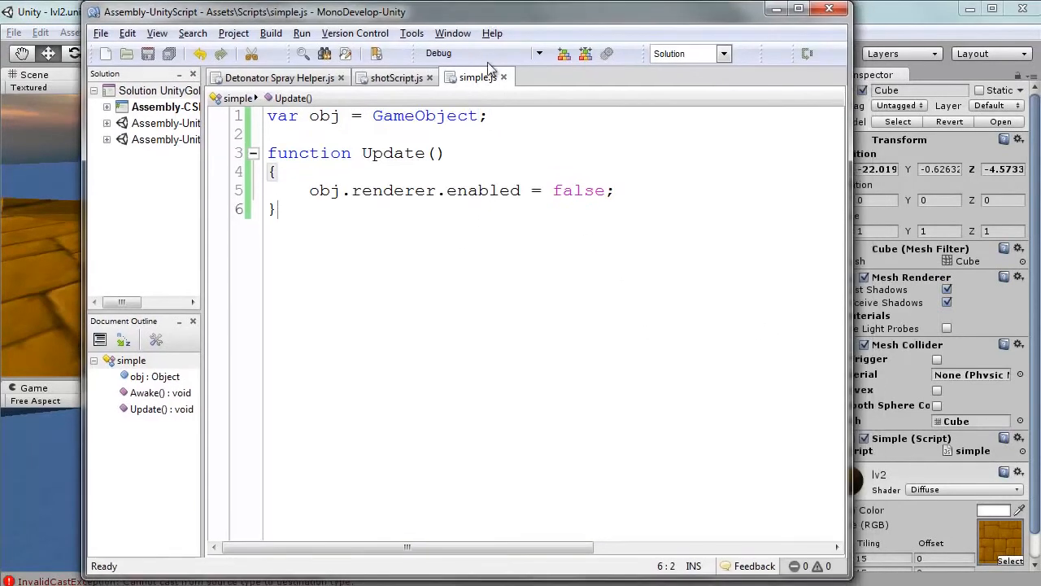
click(449, 118)
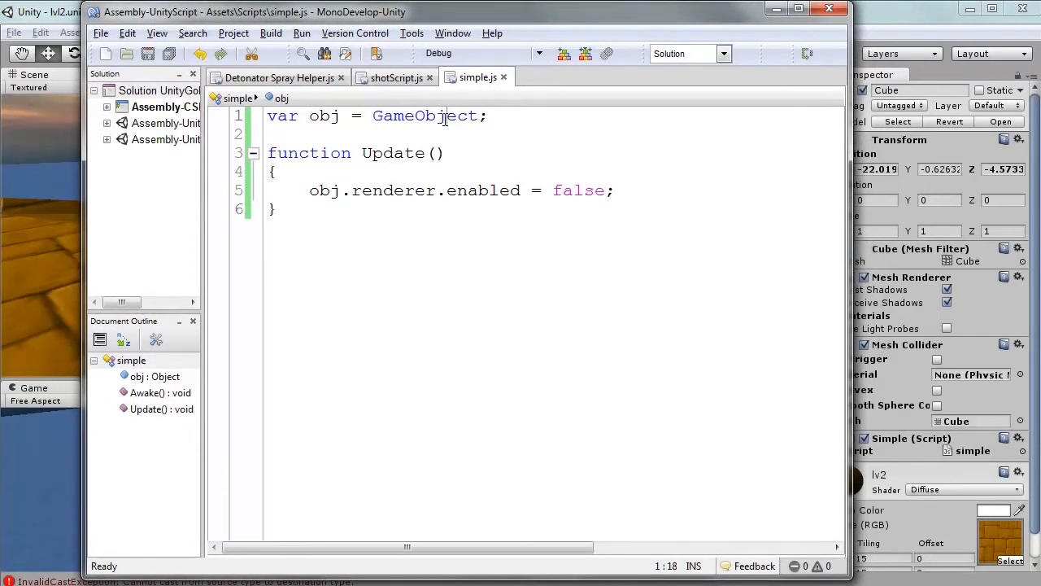
double_click(449, 118)
text(Tras)
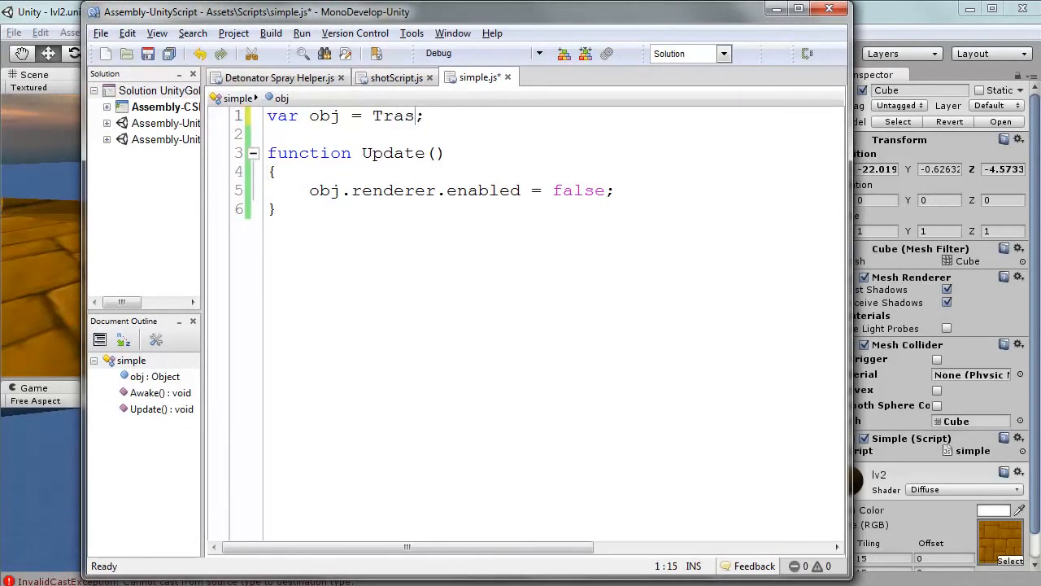
text(form)
text(n)
key(ctrl+End)
key(ctrl+s)
Step: Attach the simple script to the Cube again in Unity, remove the duplicate component, and return to MonoDevelop
click(868, 22)
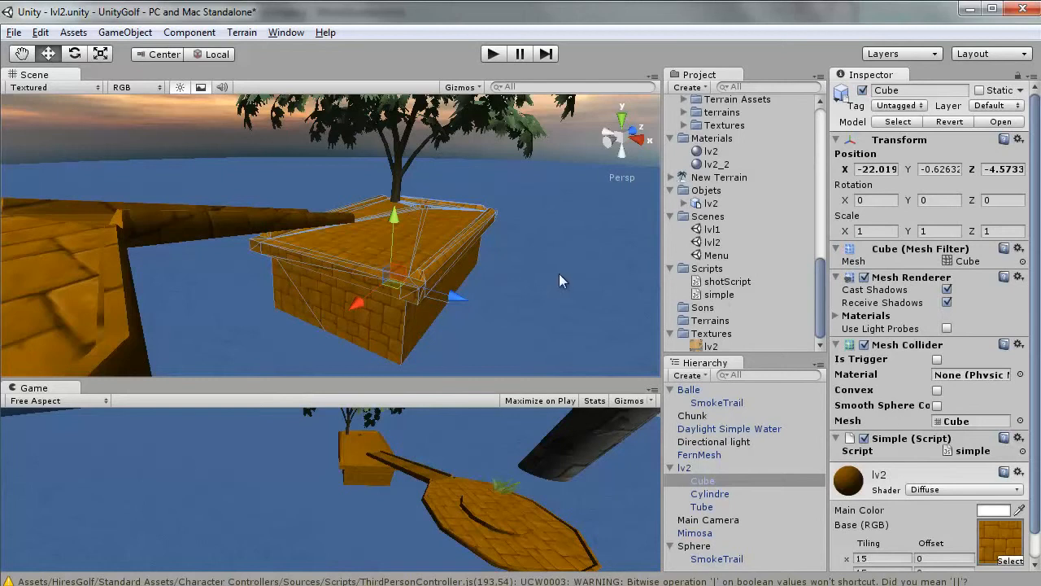
drag(720, 294, 471, 273)
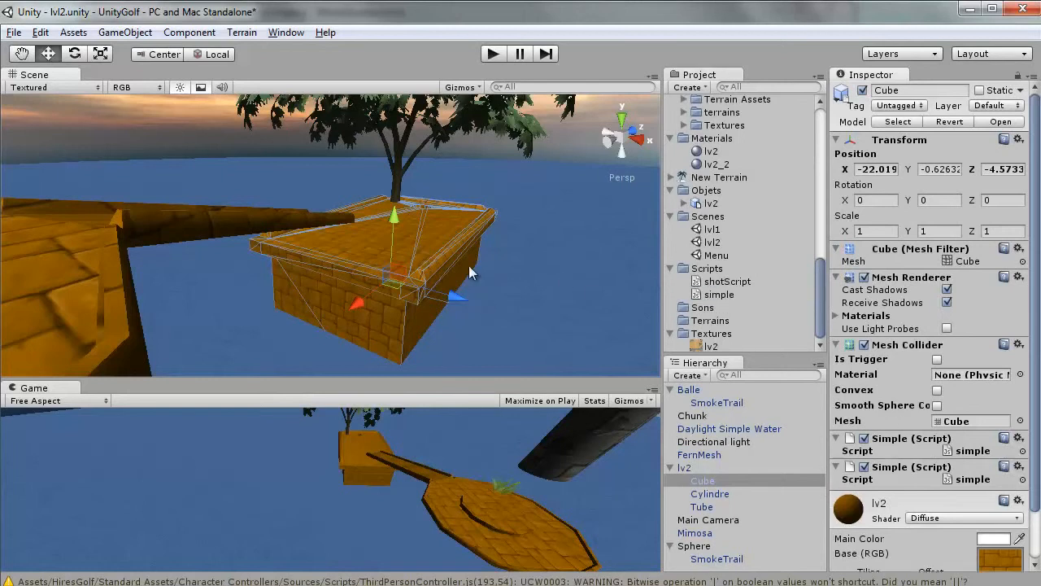
right_click(910, 469)
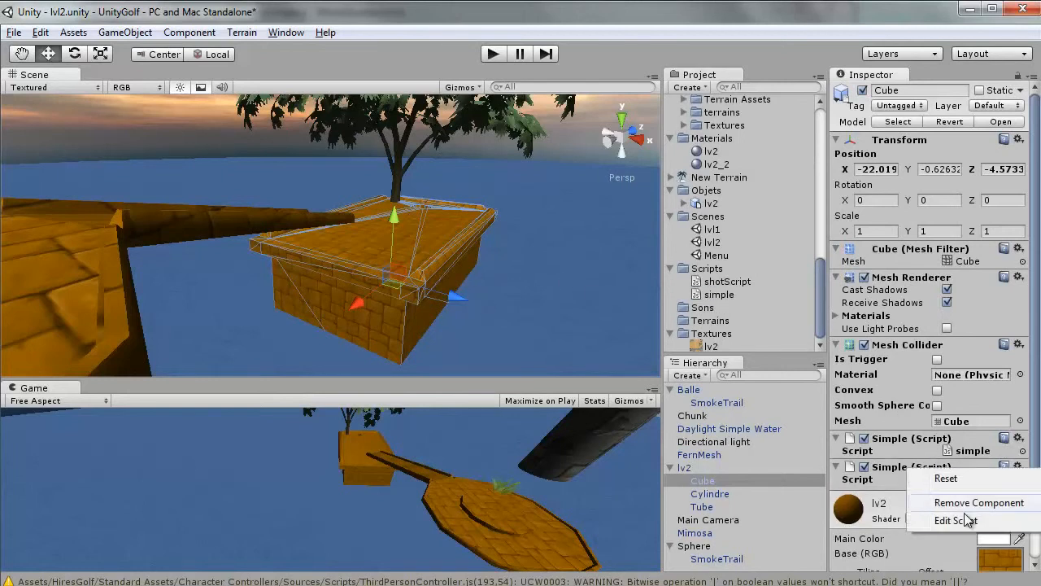
click(977, 502)
key(alt+Tab)
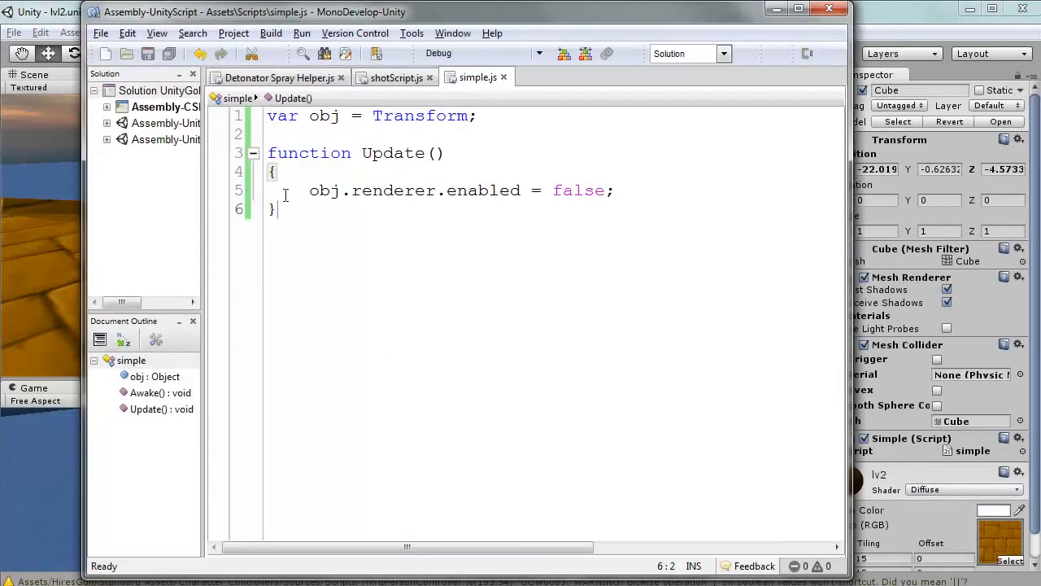
Step: Add the public keyword before the obj declaration in simple.js, save the script, and return to Unity
click(269, 116)
text(public)
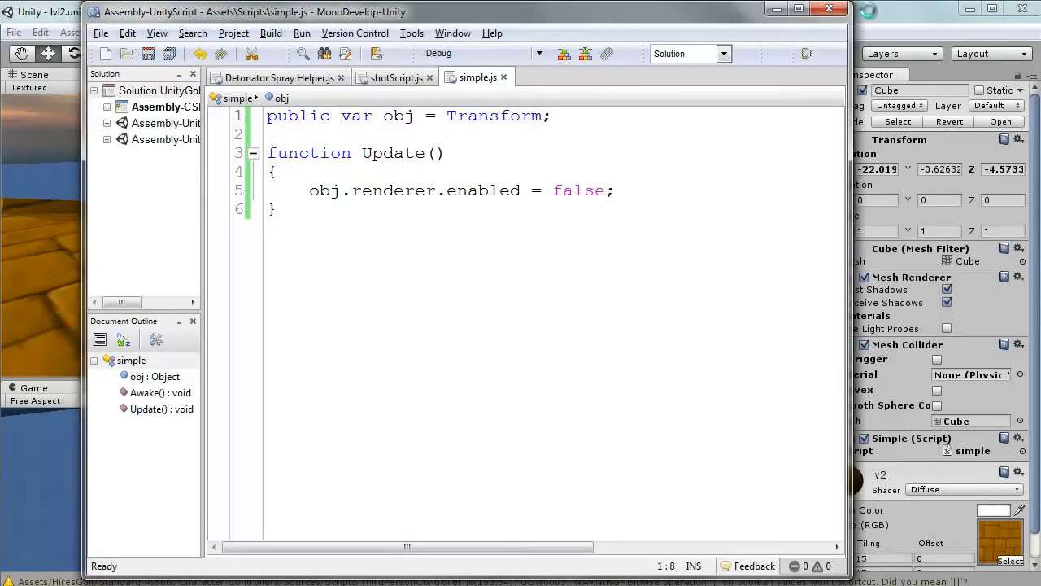
click(861, 8)
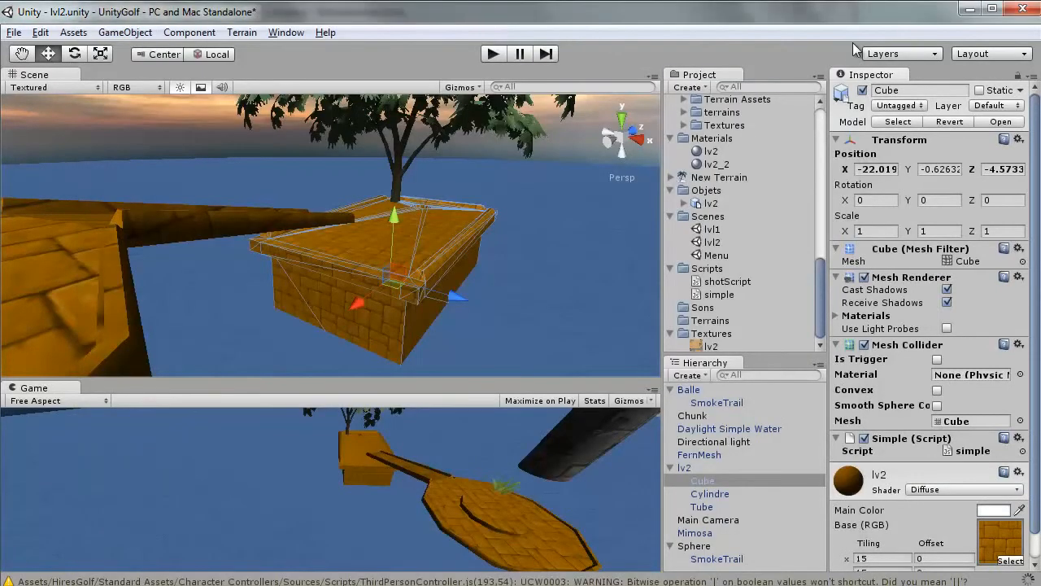
Step: Remove the Simple script component from the Cube and attach the simple script to it again
right_click(894, 439)
click(964, 475)
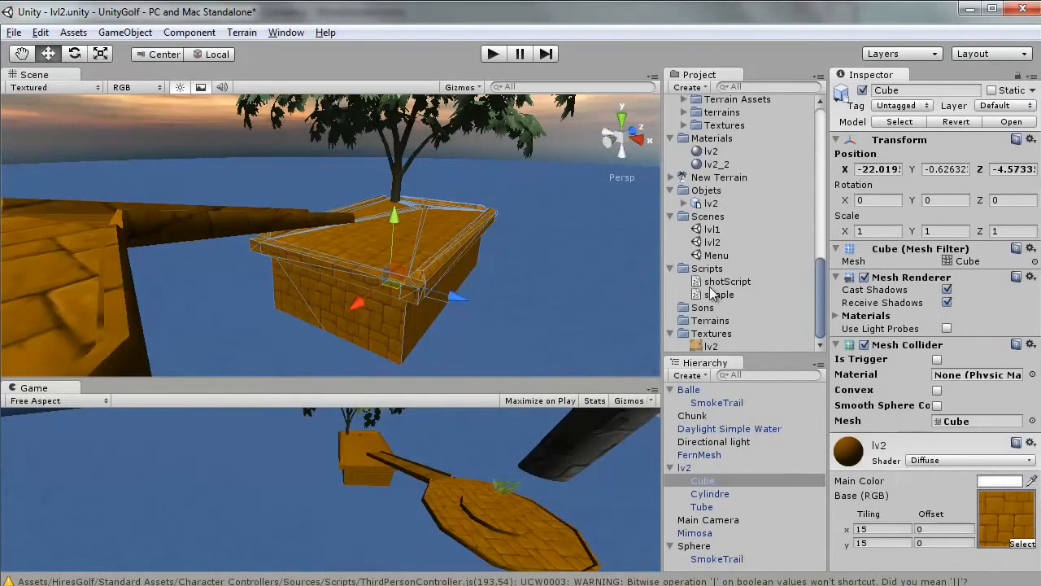
drag(717, 295, 421, 259)
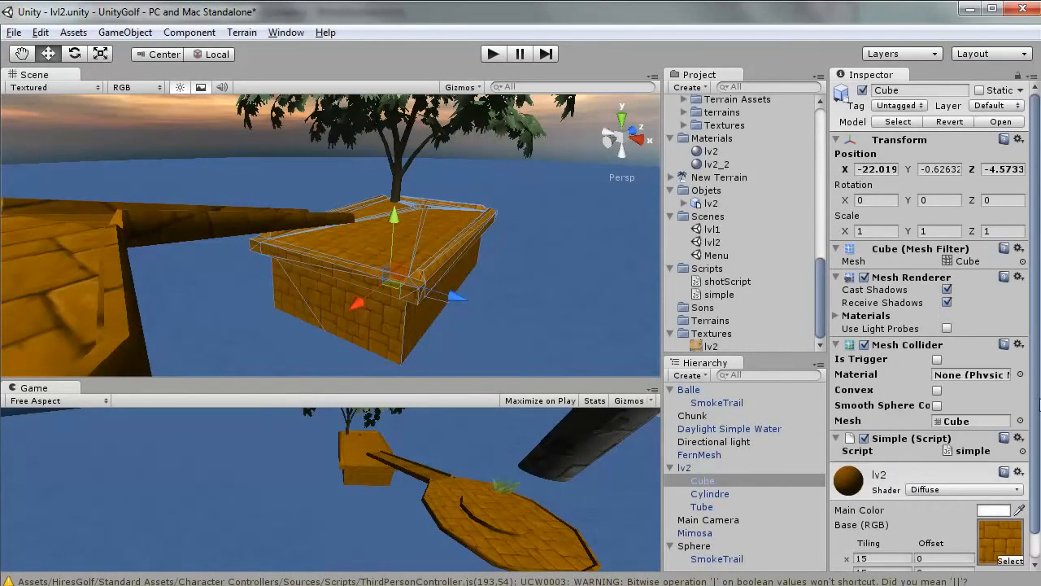
drag(1036, 397, 1036, 427)
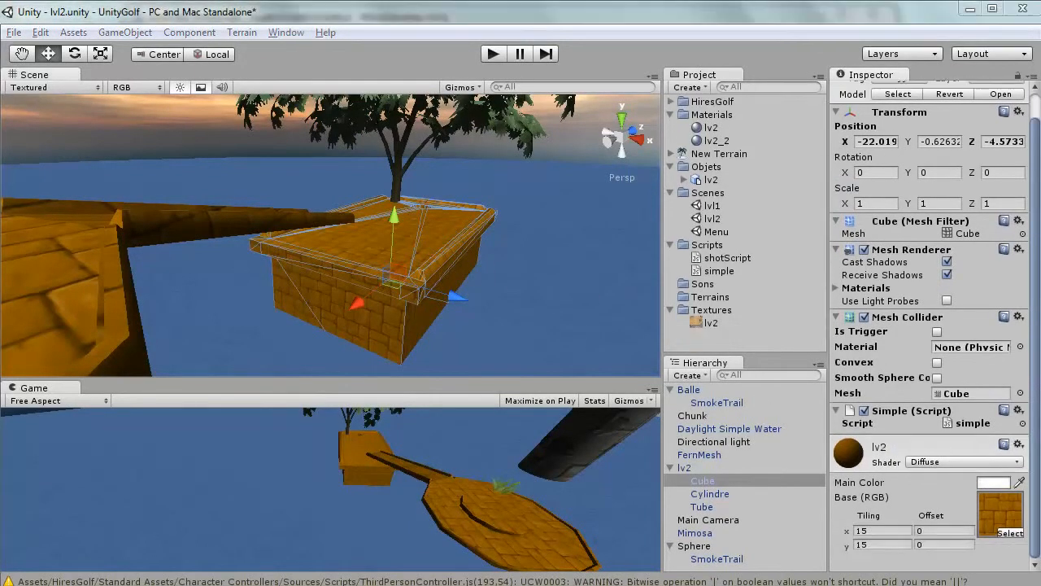
Step: Reopen the simple script in MonoDevelop and remove the public keyword from the obj declaration
click(779, 273)
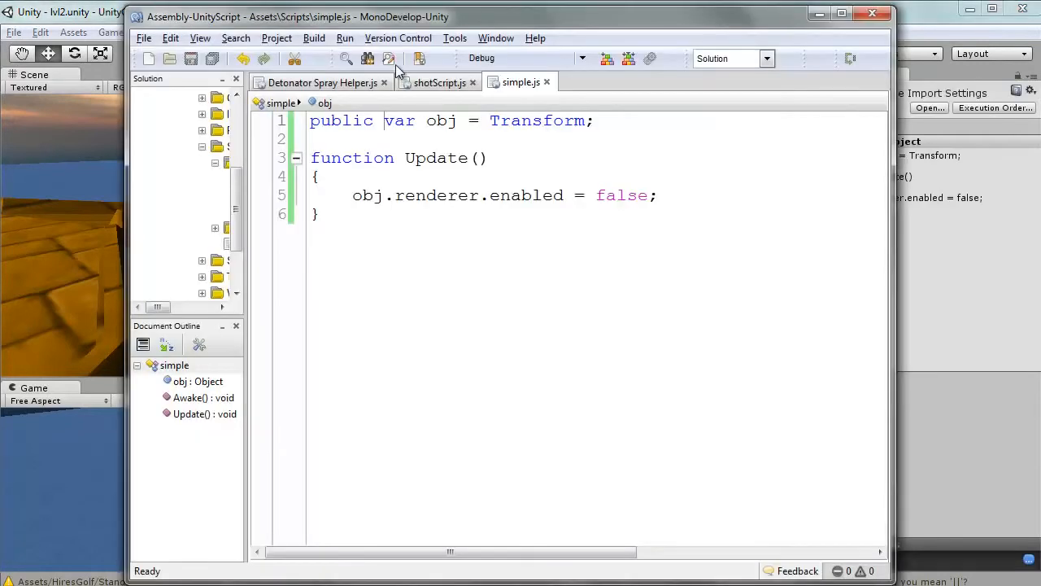
drag(384, 120, 271, 138)
key(Delete)
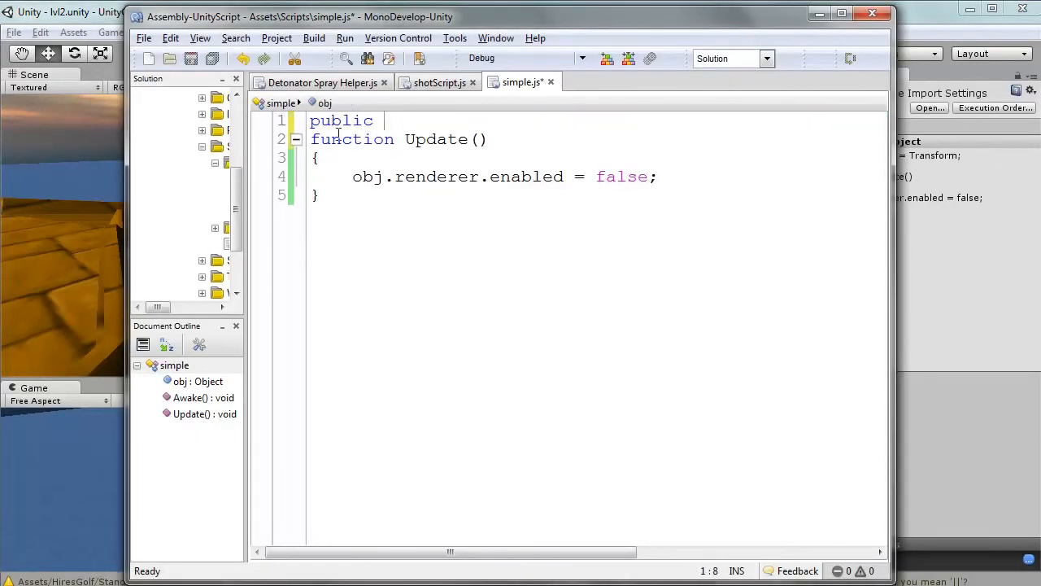
key(ctrl+z)
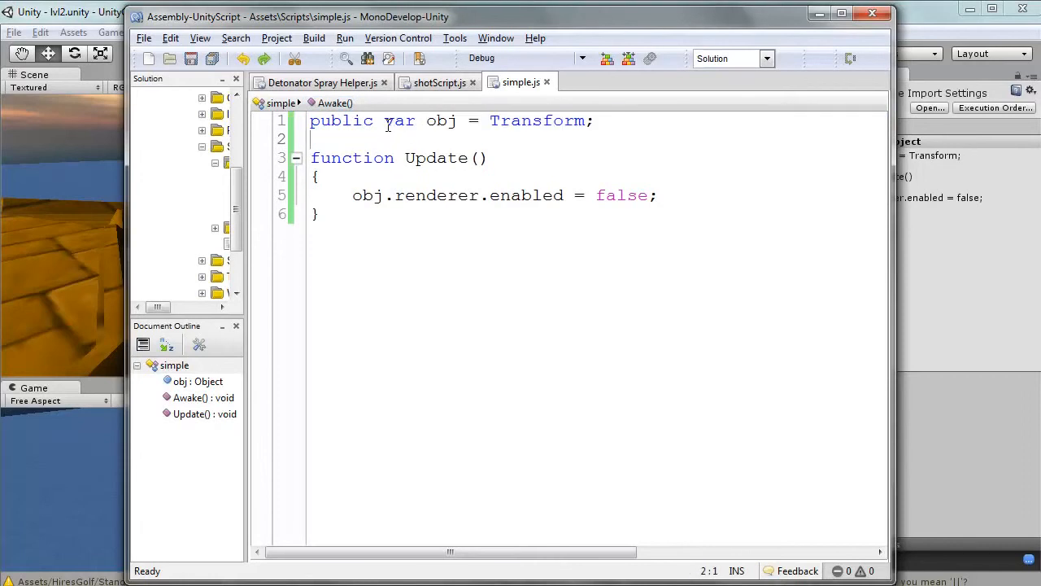
drag(385, 122, 308, 121)
key(Delete)
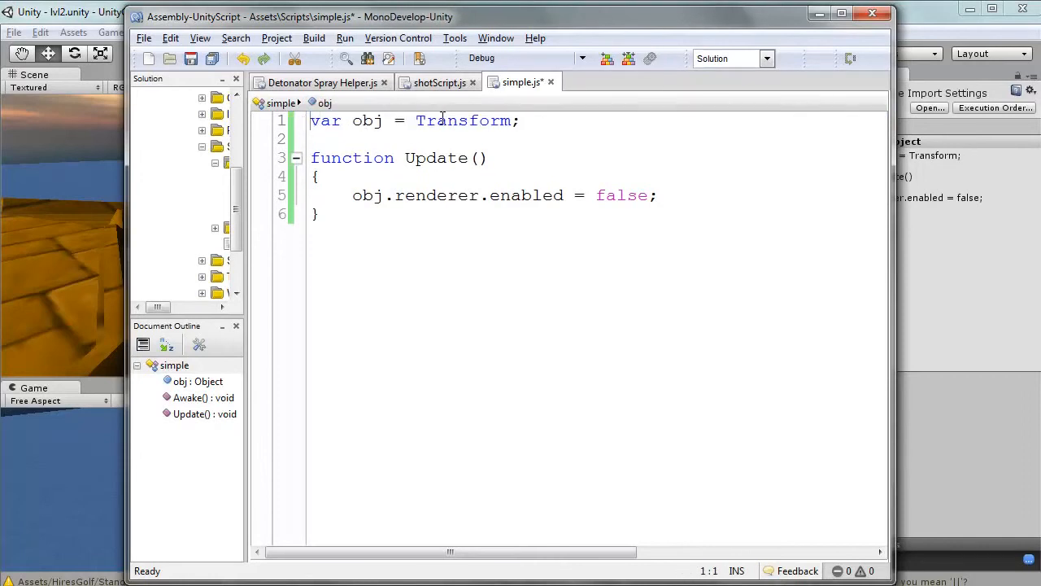
Step: Change the declaration on line 1 of simple.js to var obj : GameObject; and save the script
double_click(443, 120)
text(Game)
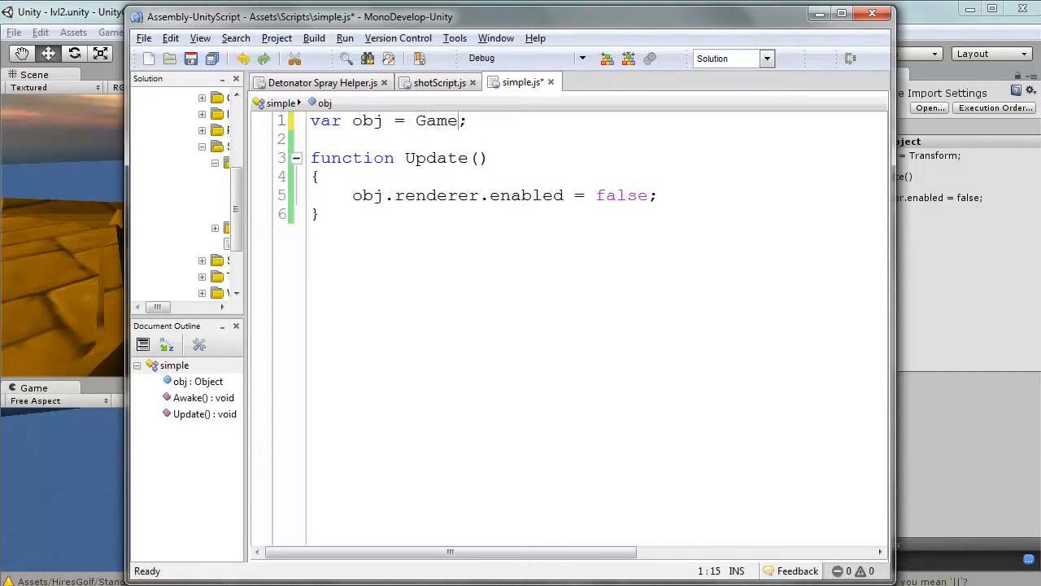
text(Object)
key(BackSpace)
text(:)
key(ctrl+s)
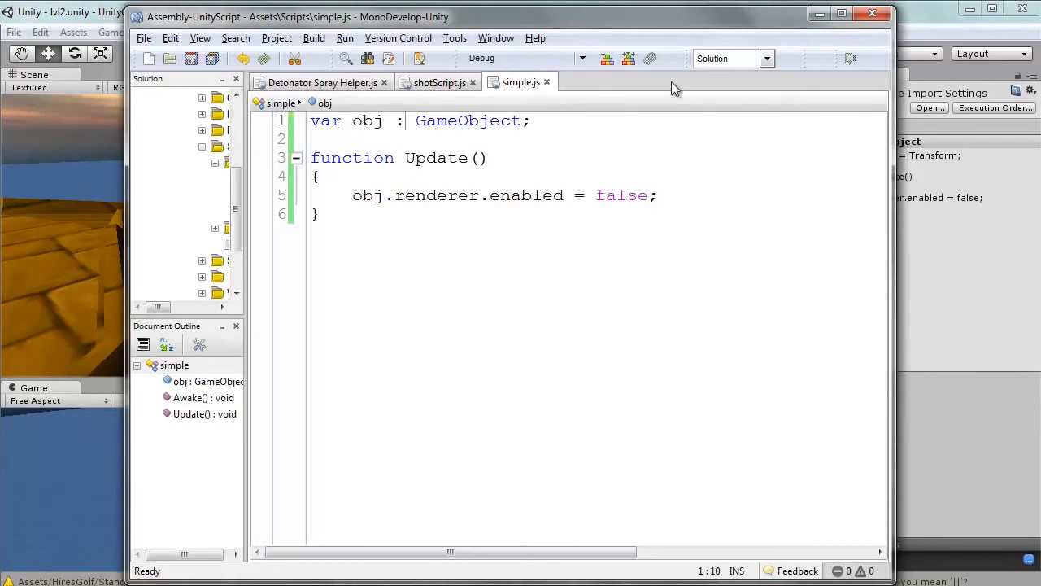
Step: Select the Cube in Unity, widen the Inspector, and assign the Tube to the Simple script's Obj variable
click(927, 30)
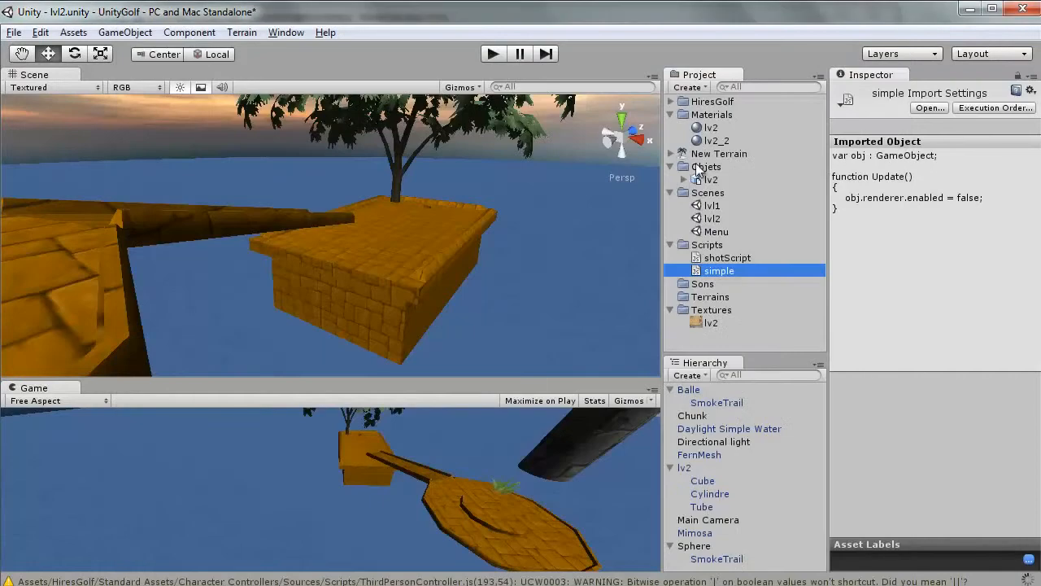
click(450, 245)
click(420, 258)
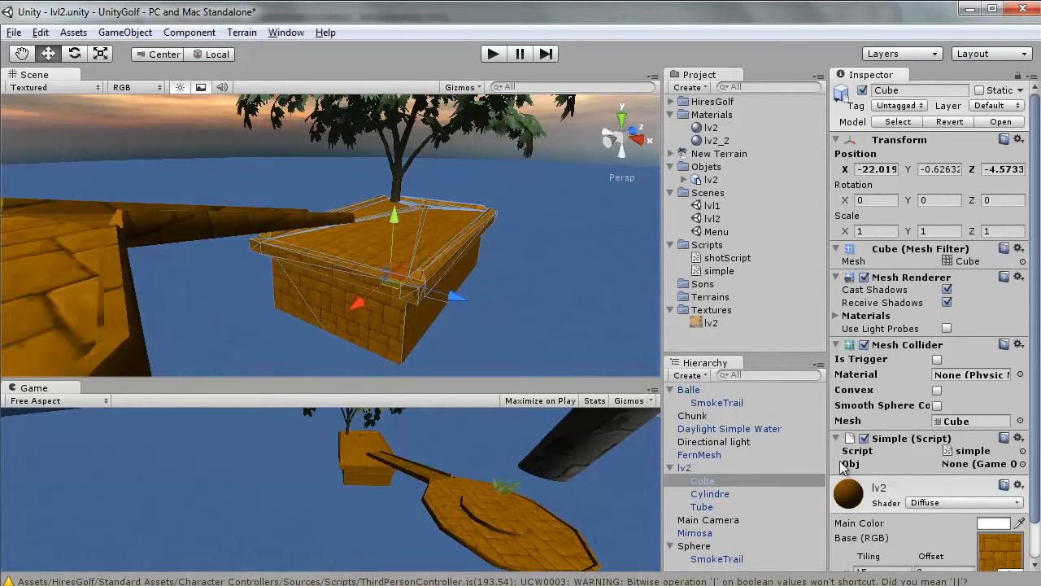
drag(827, 452, 744, 450)
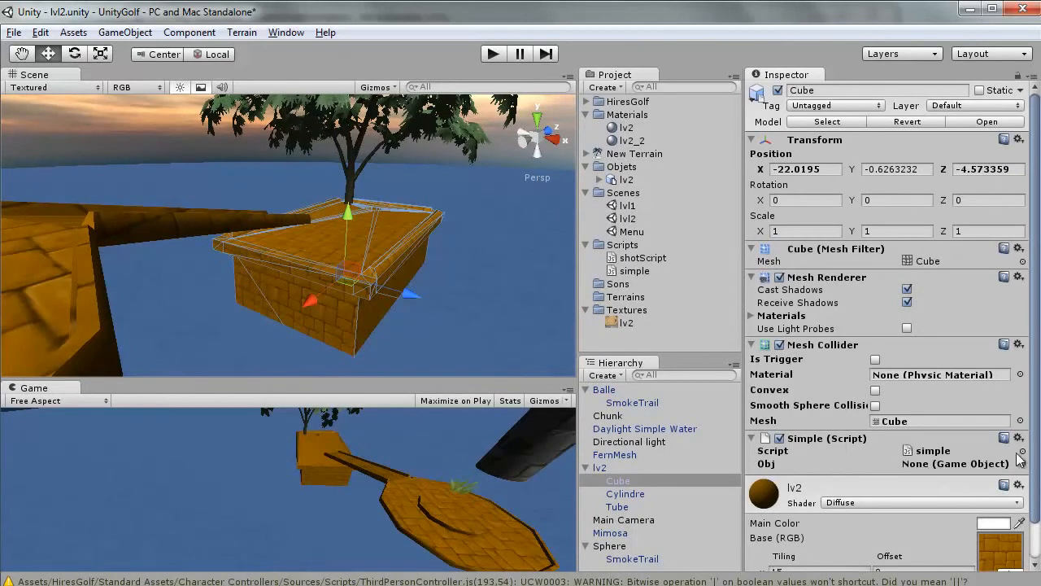
scroll(1033, 457, down, 1)
scroll(1017, 460, down, 1)
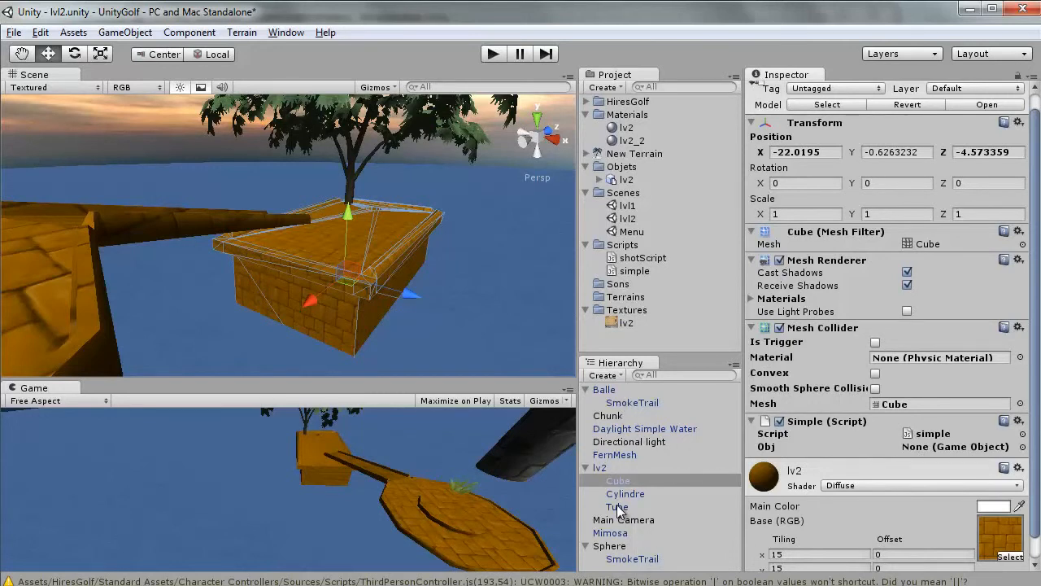
drag(618, 507, 930, 453)
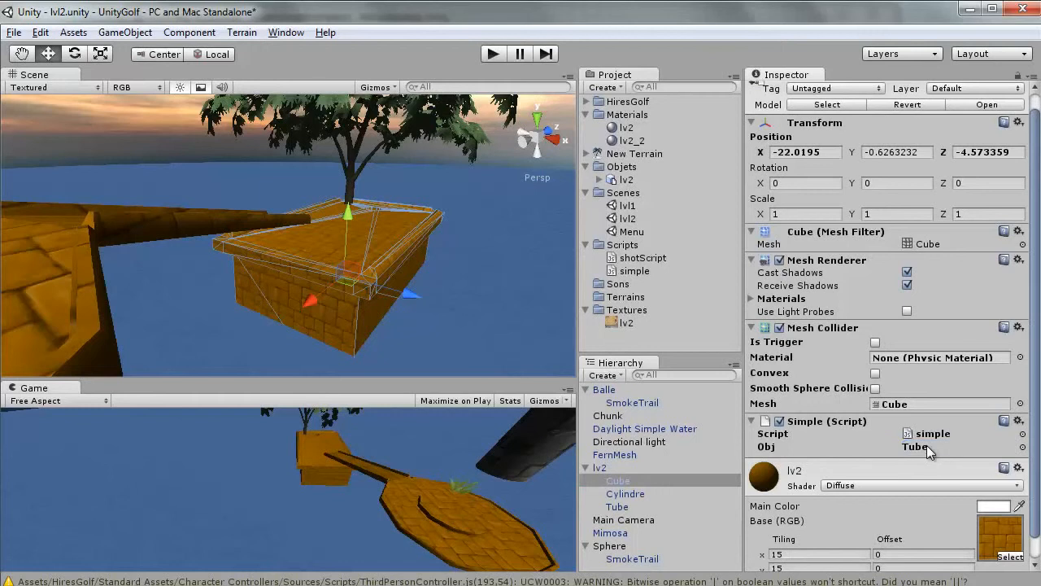
Step: Run the game with the tube and platforms in the Scene view to test the script, then stop it
right_drag(364, 254, 41, 8)
right_drag(5, 575, 4, 568)
scroll(4, 568, down, 8)
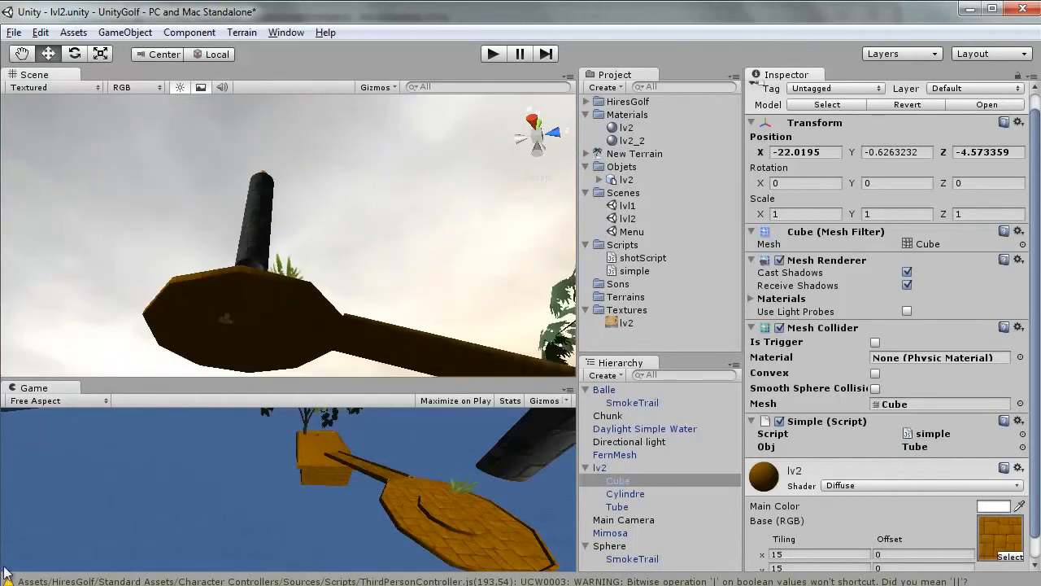
right_drag(394, 347, 532, 106)
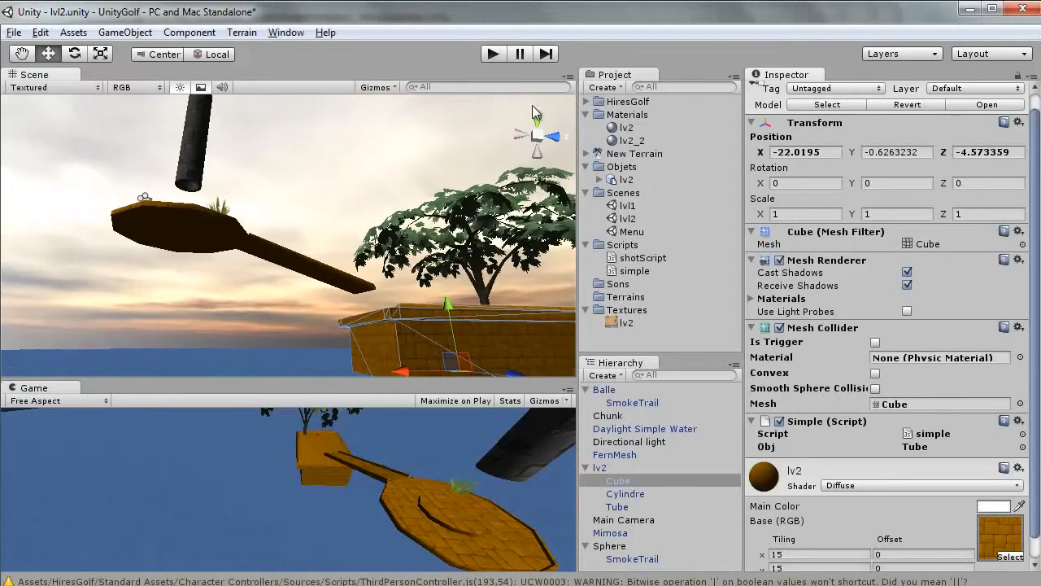
click(493, 54)
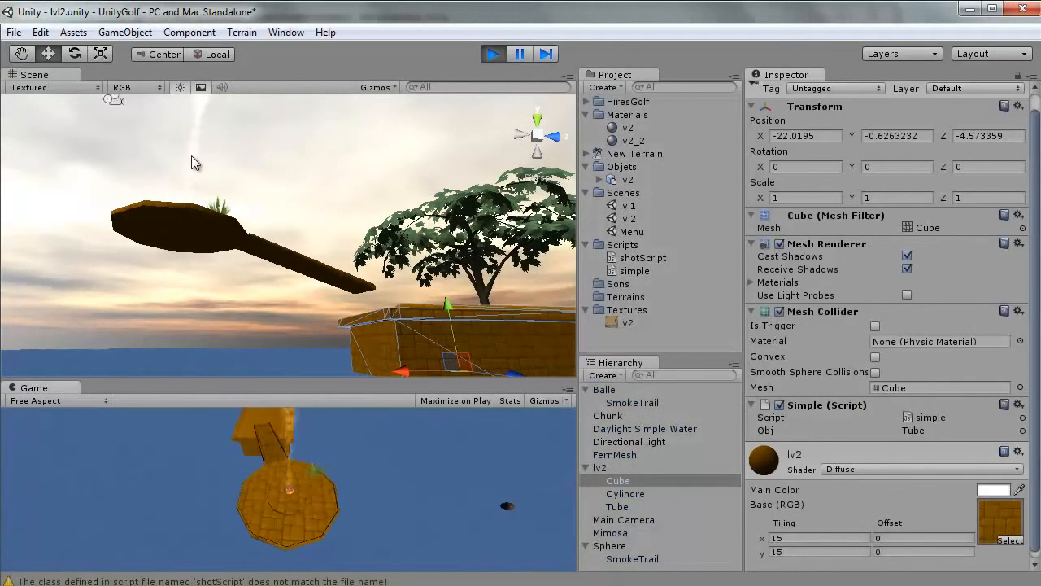
click(493, 54)
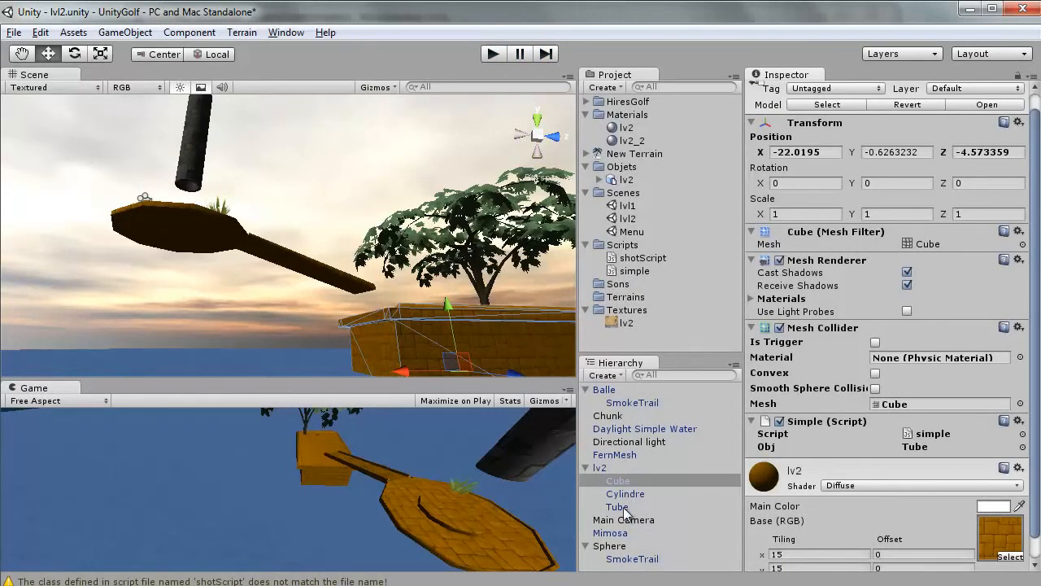
Step: Assign Mimosa to the script's Obj variable, run the game, try Cylindre as Obj during play, and stop the game
drag(611, 533, 923, 448)
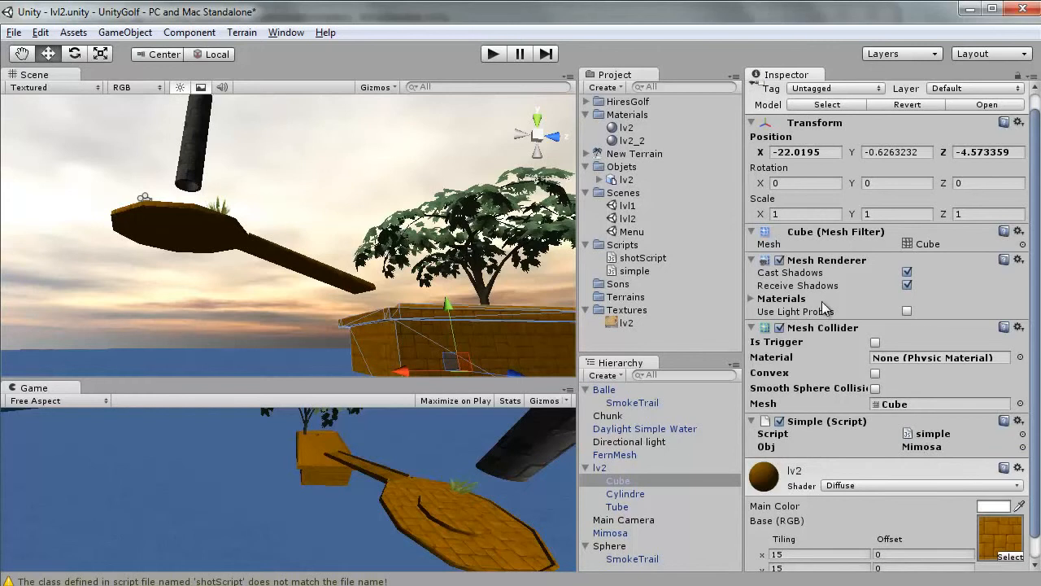
click(493, 54)
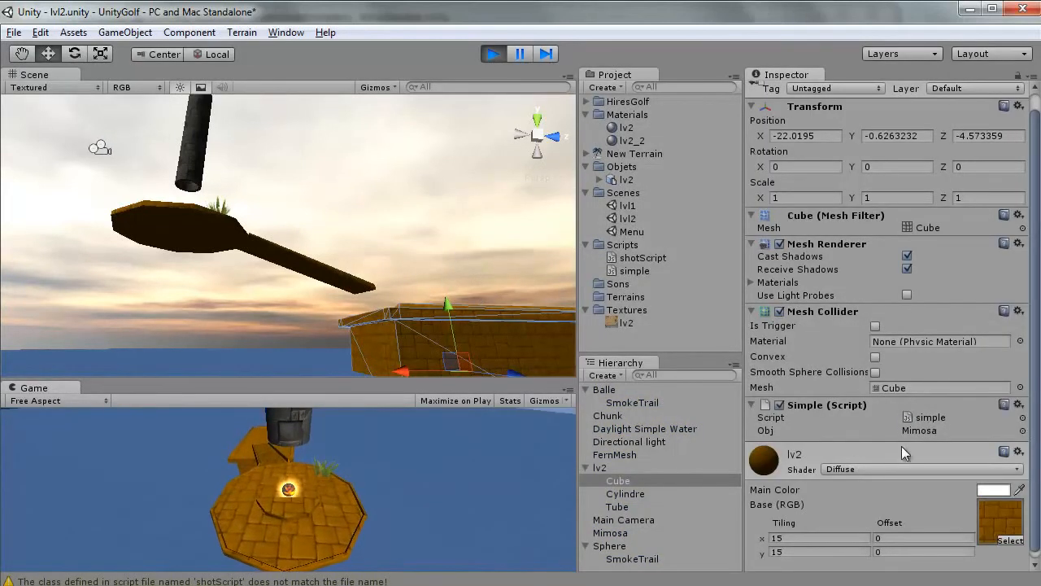
drag(618, 493, 932, 429)
mouse_move(480, 260)
alt+mouse_down()
mouse_move(516, 263)
mouse_move(476, 276)
alt+mouse_up()
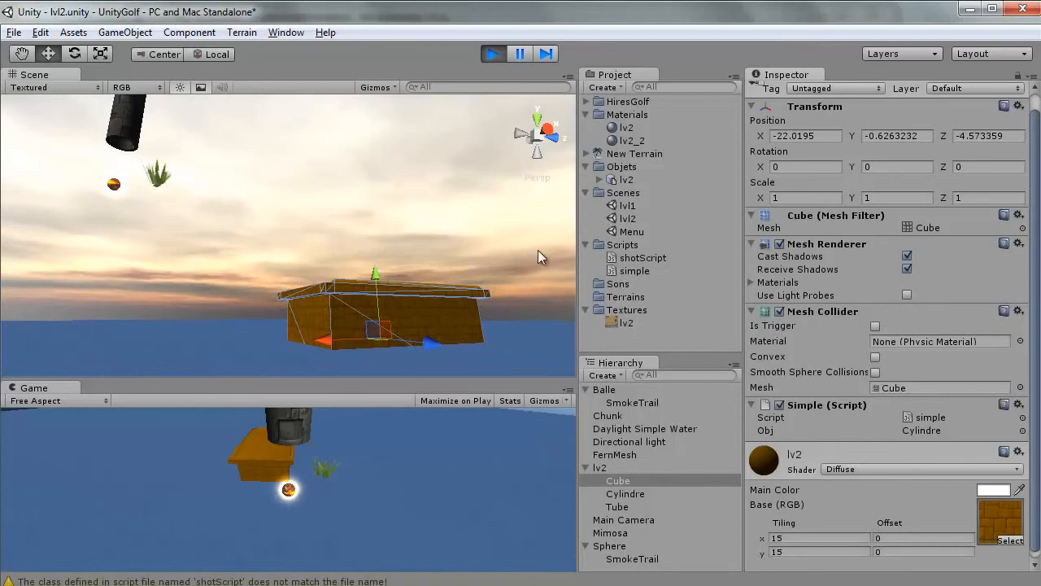
click(494, 54)
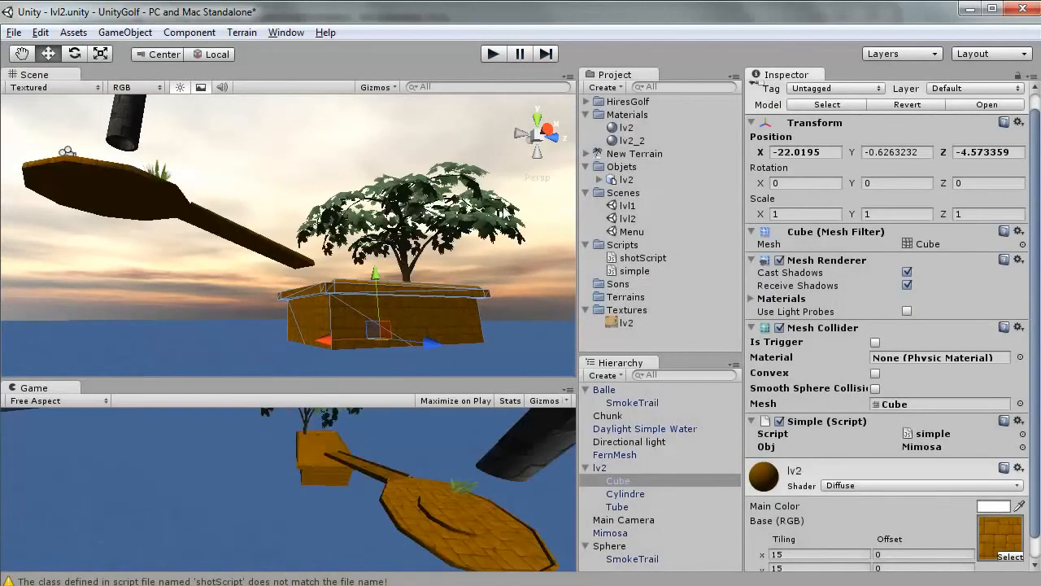
alt+drag(505, 213, 381, 289)
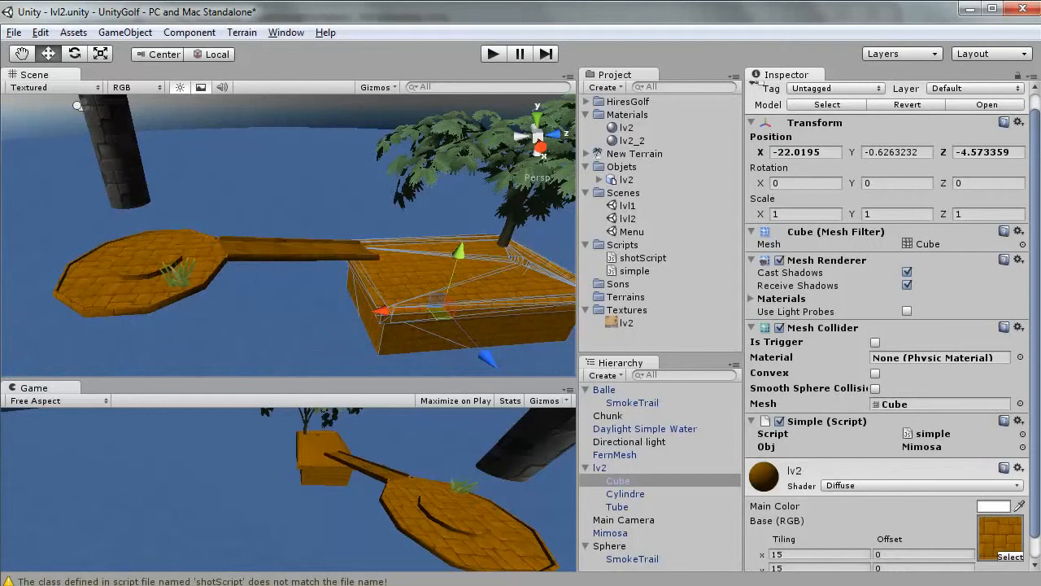
Step: In MonoDevelop, delete the obj declaration from simple.js and replace the Update function's statement with this.transform.position.x
key(alt+Tab)
click(301, 121)
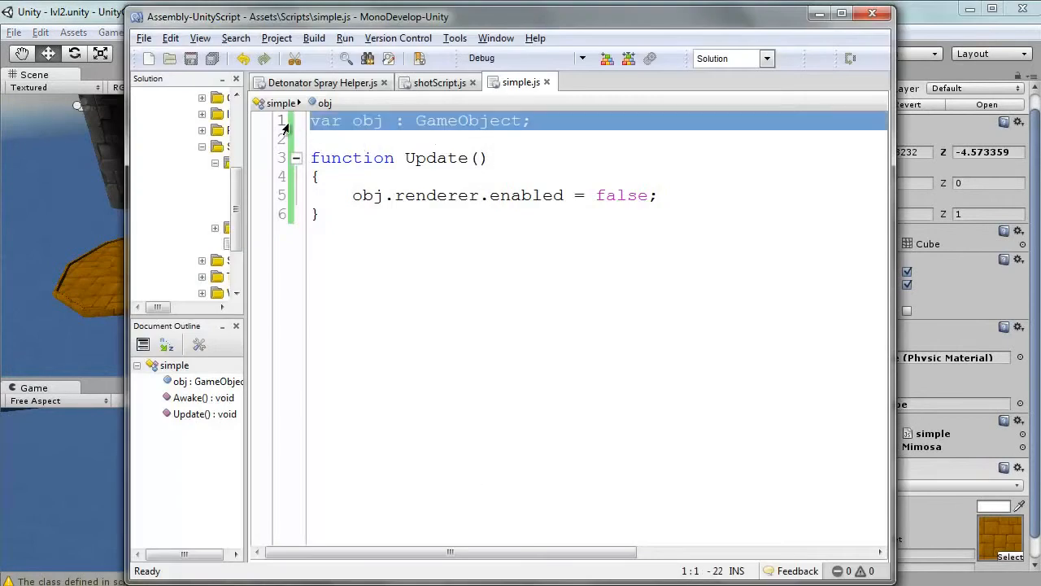
key(Delete)
key(Delete)
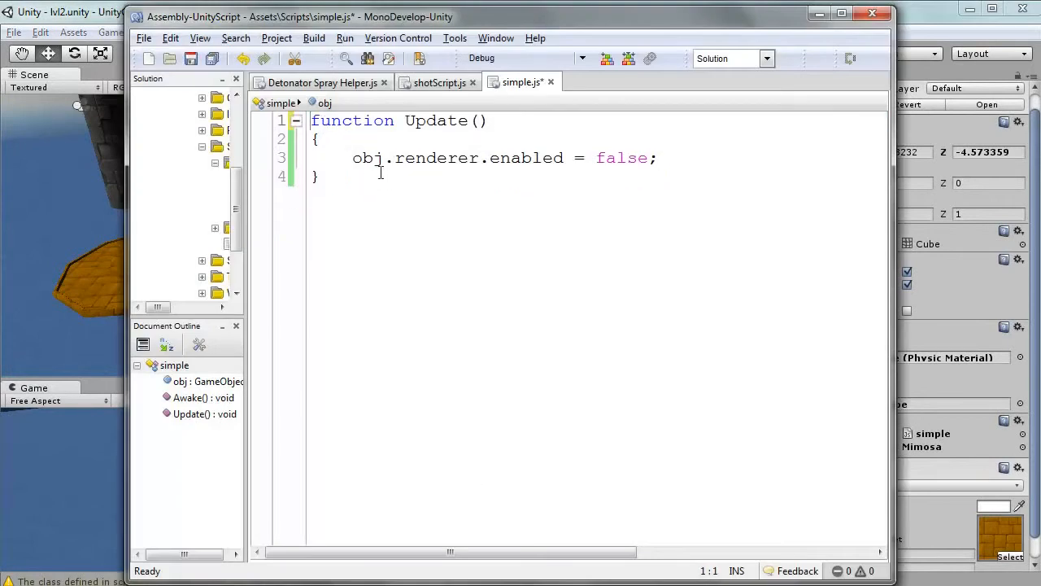
drag(661, 157, 353, 157)
text(this)
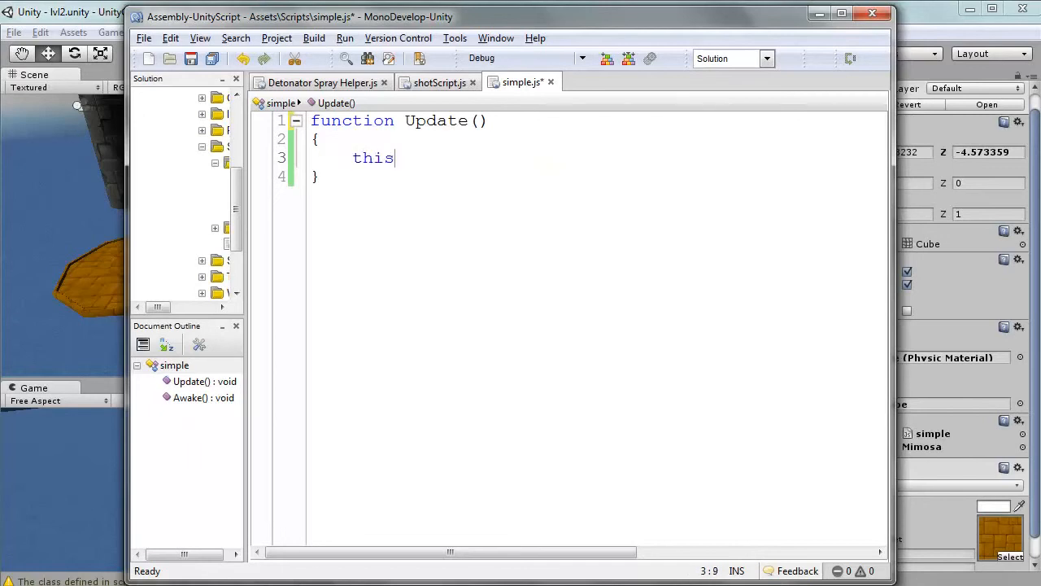
text(.transform.position.x)
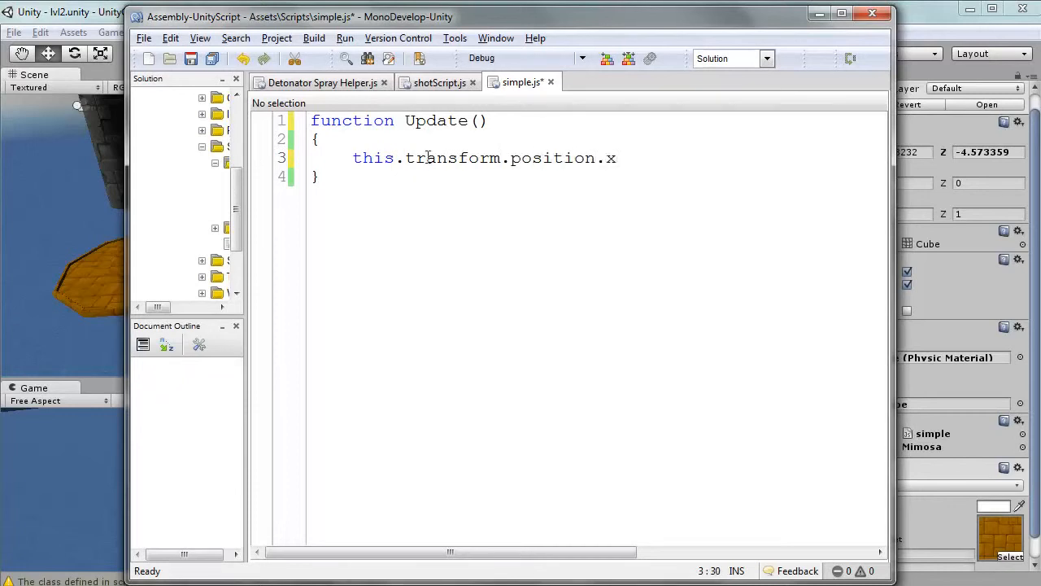
Step: Select and frame the Tube in Unity and examine its position values on the X, Y and Z axes
drag(521, 158, 618, 177)
click(915, 15)
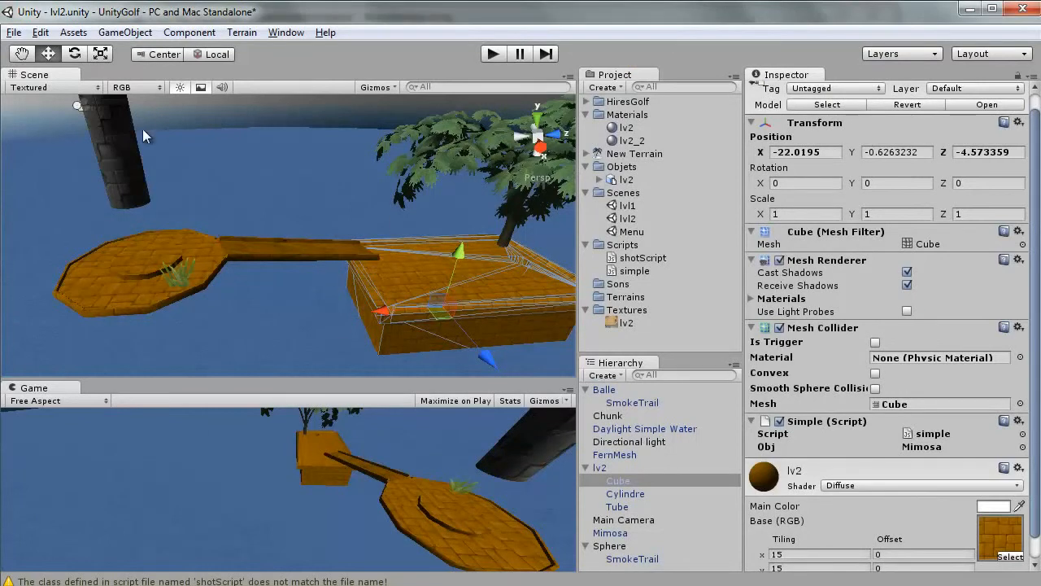
click(118, 163)
key(f)
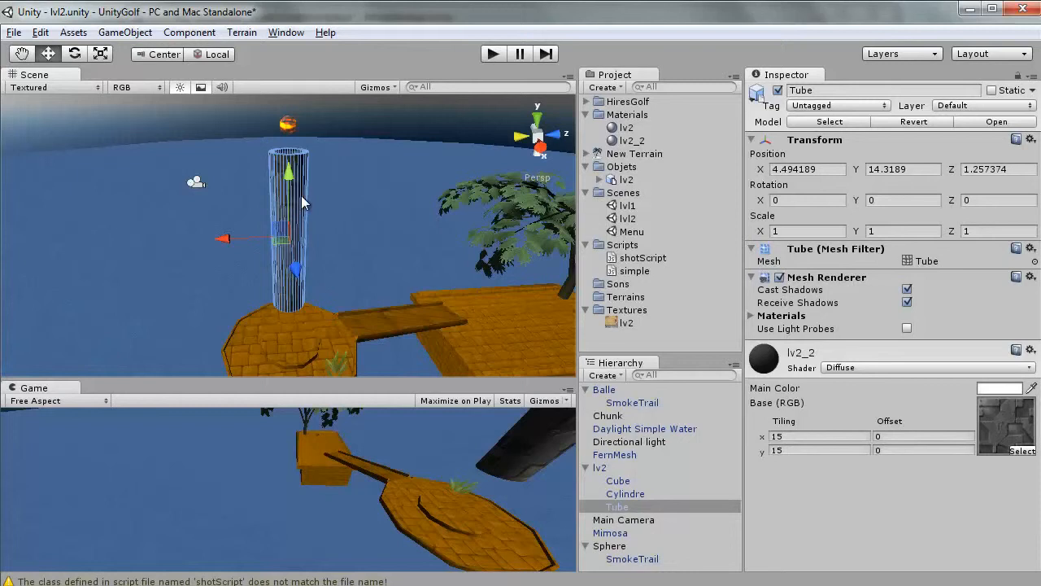
scroll(301, 202, up, 5)
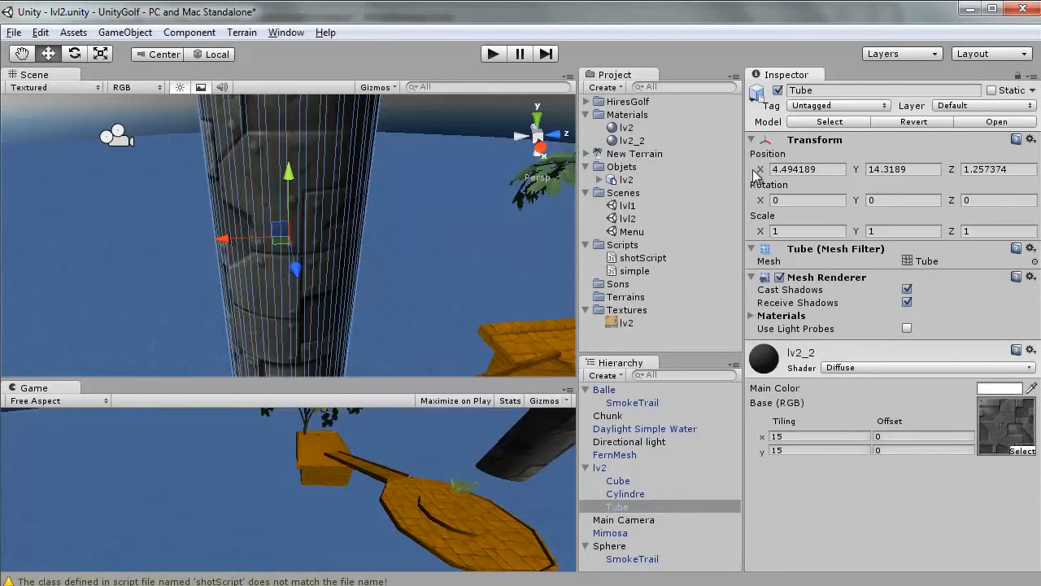
key(f)
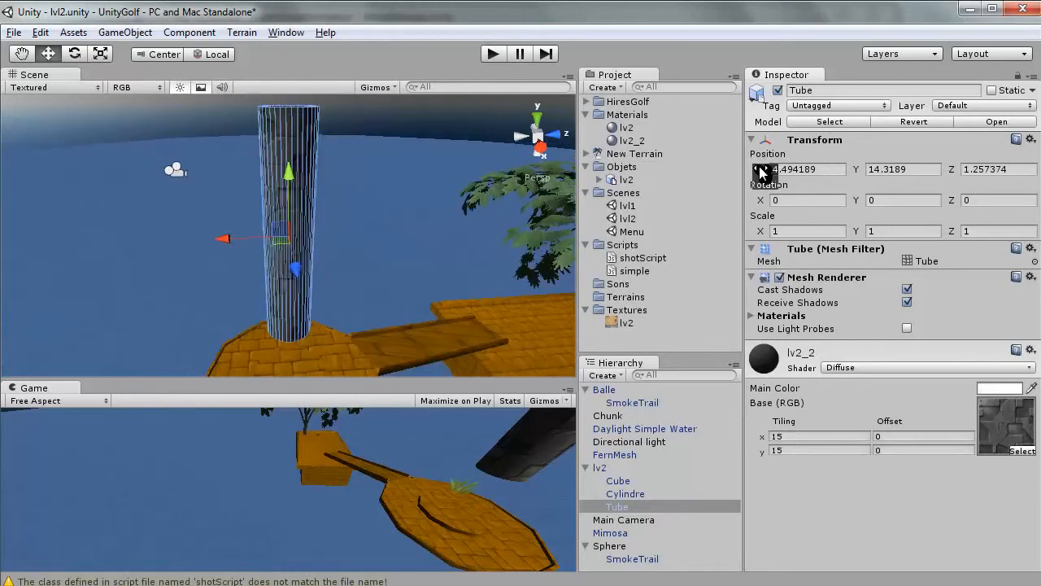
Step: Try shifting the Tube's X position, undo the change, and return to MonoDevelop
mouse_move(762, 171)
mouse_down()
mouse_move(699, 174)
mouse_move(872, 182)
mouse_move(602, 191)
mouse_move(846, 195)
mouse_move(628, 207)
mouse_move(749, 177)
mouse_up()
key(ctrl+z)
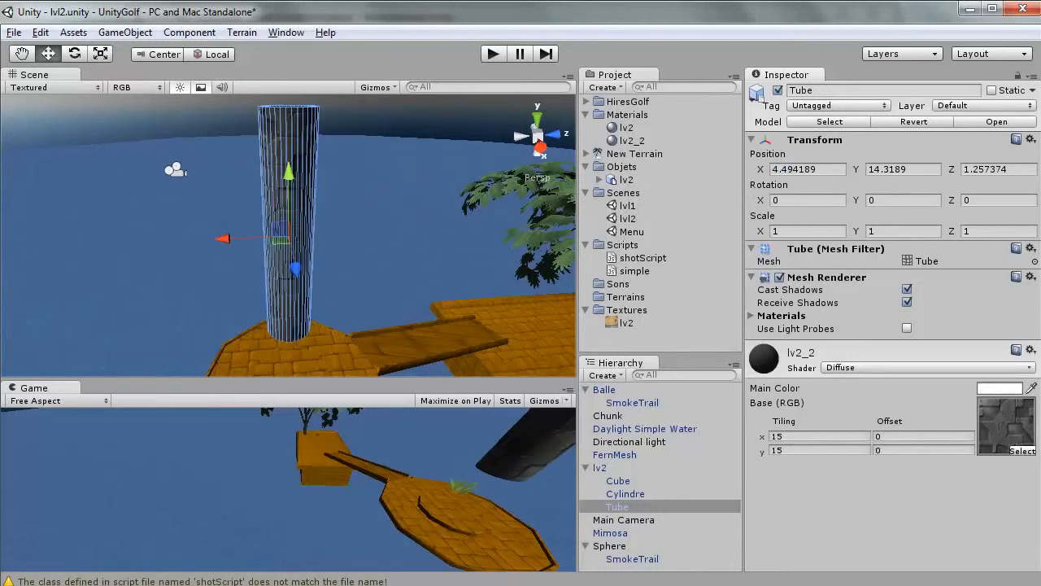
key(alt+Tab)
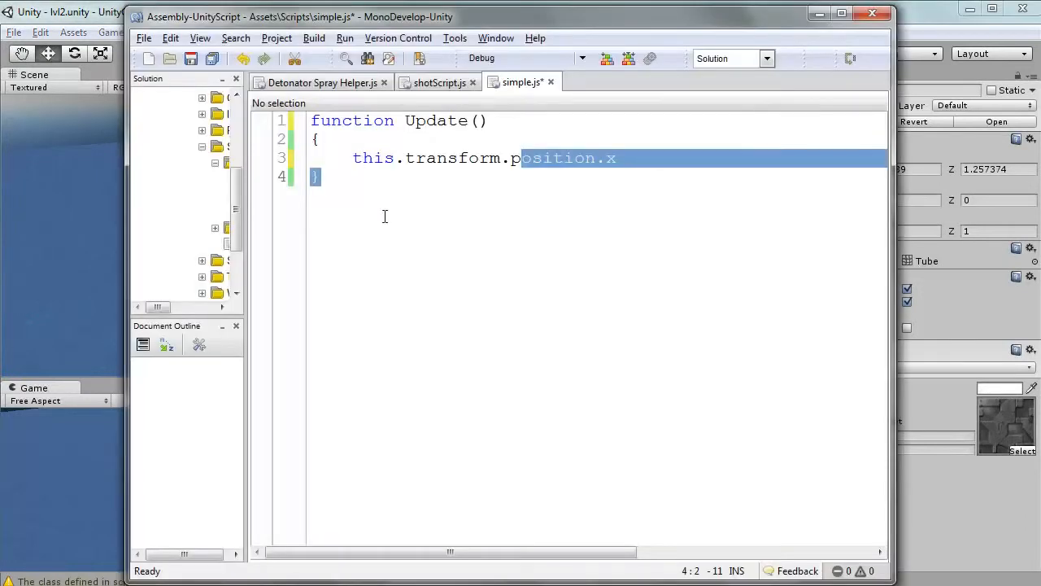
Step: Complete the Update statement as this.transform.position.x += 5; and save simple.js
click(385, 217)
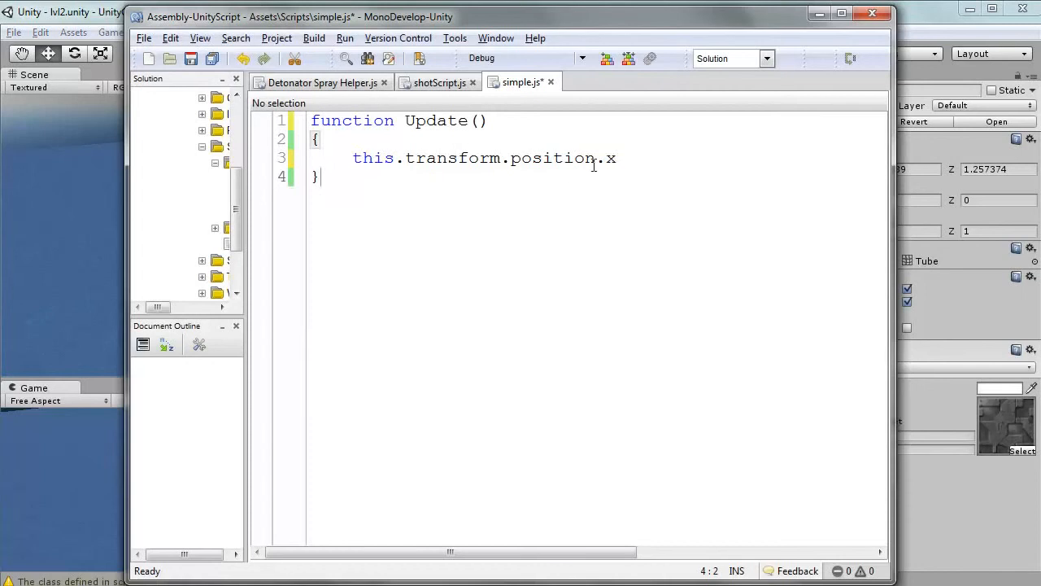
click(633, 157)
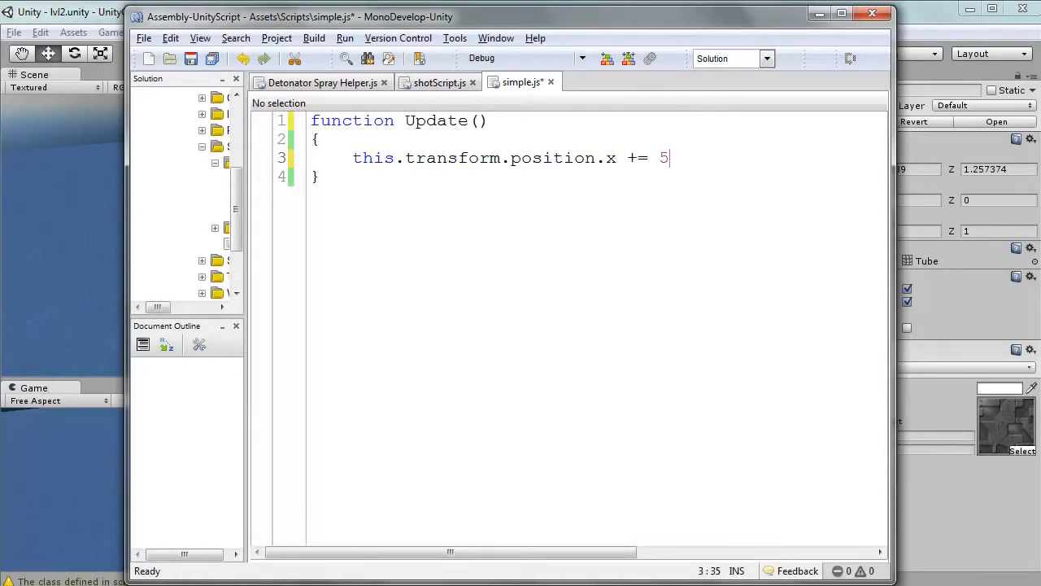
key(ctrl+s)
Step: In Unity, attach the simple script to the Tube and test it by running and stopping the game
click(936, 17)
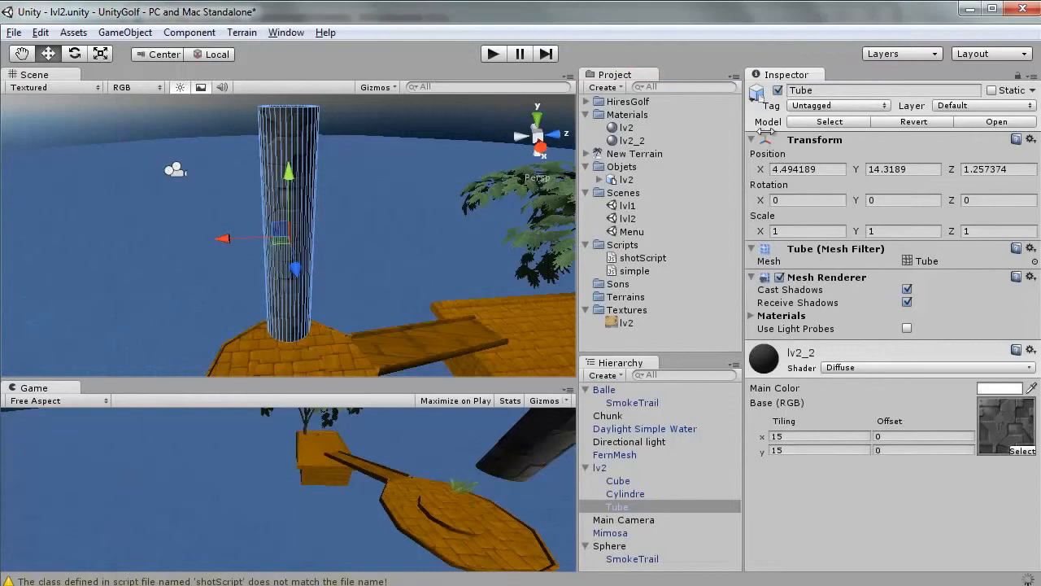
scroll(371, 289, down, 8)
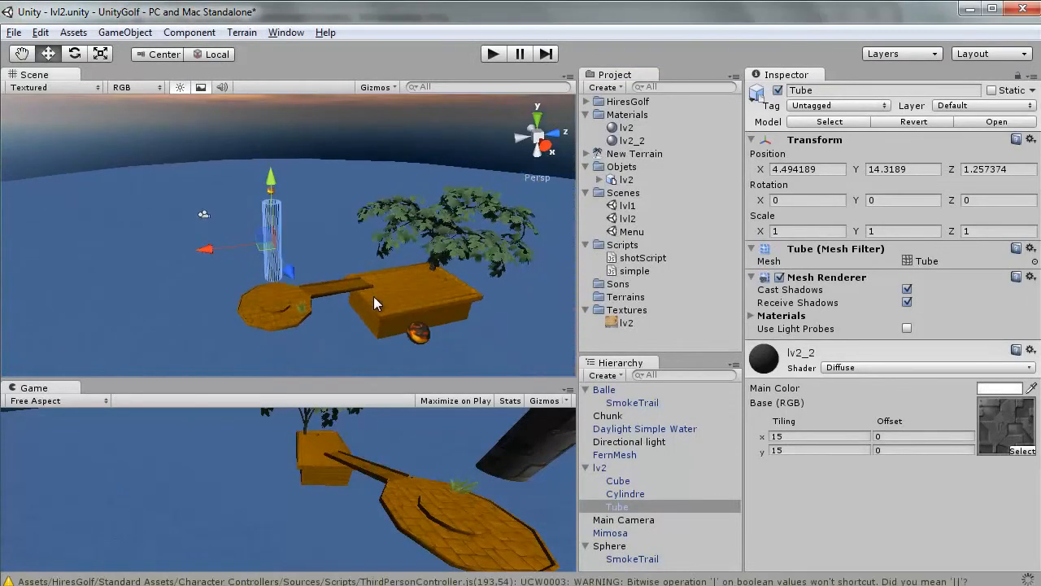
right_drag(370, 256, 367, 293)
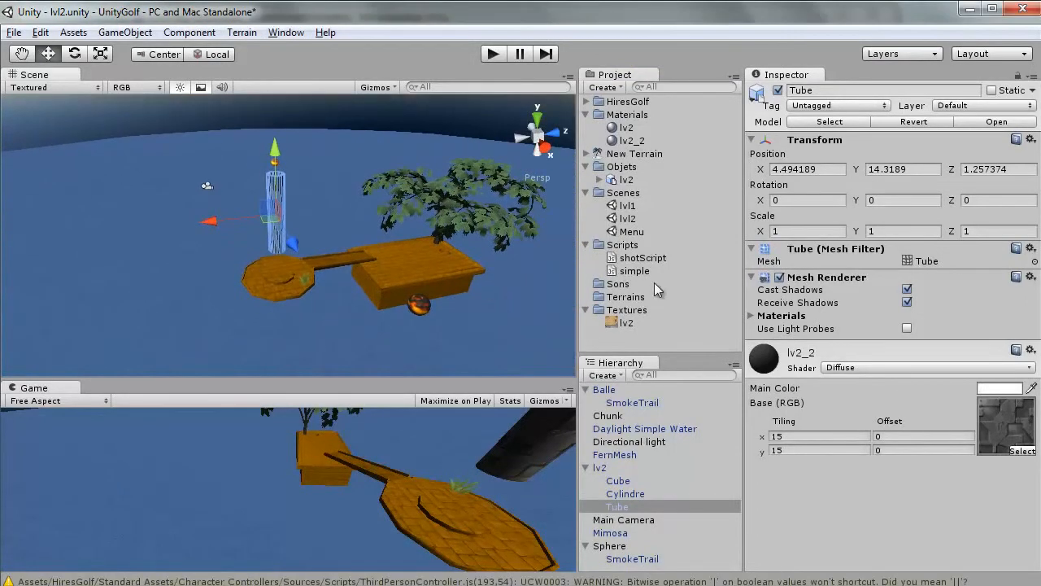
drag(637, 273, 807, 500)
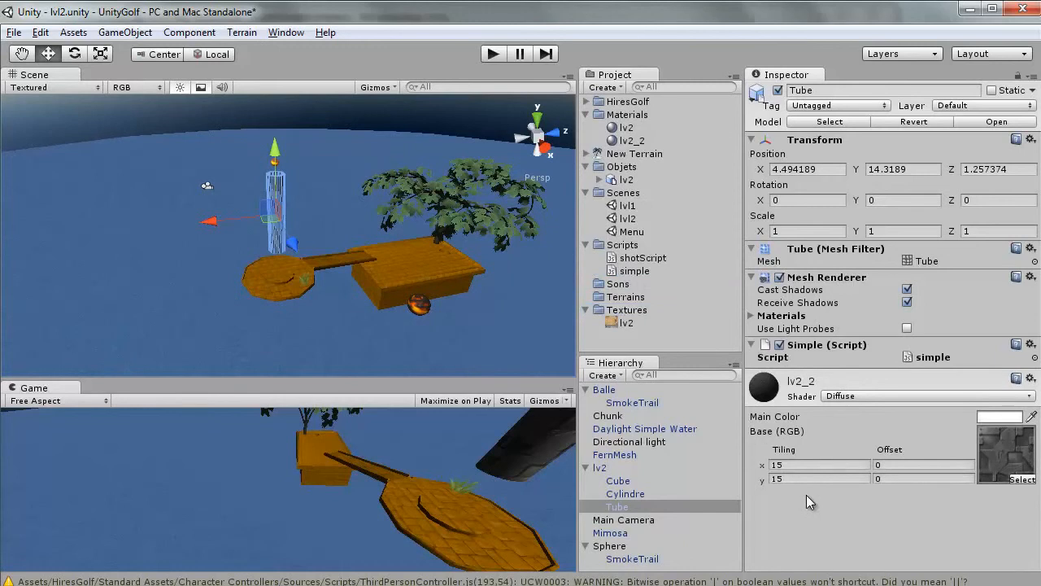
click(486, 53)
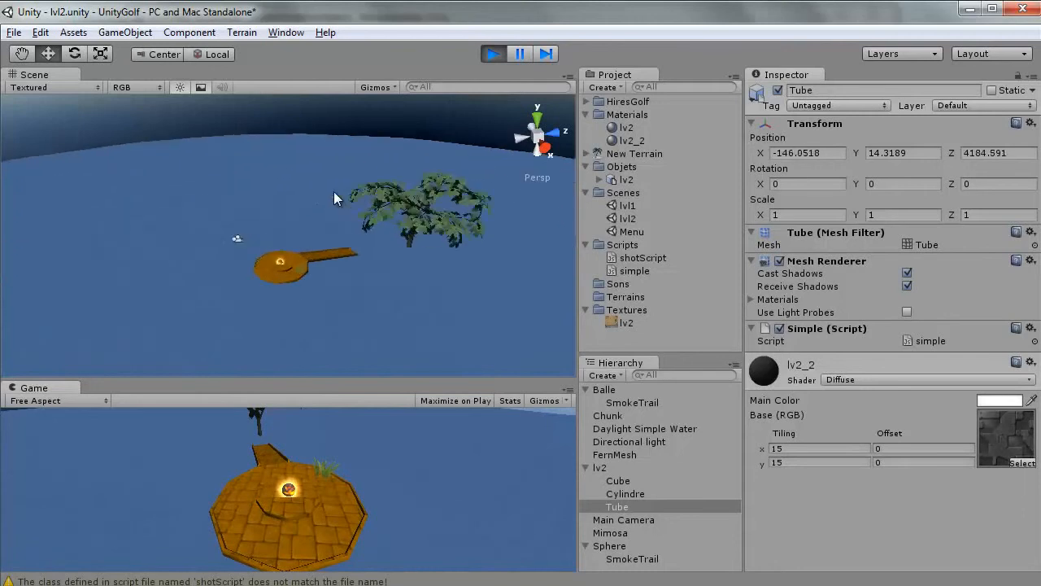
click(483, 54)
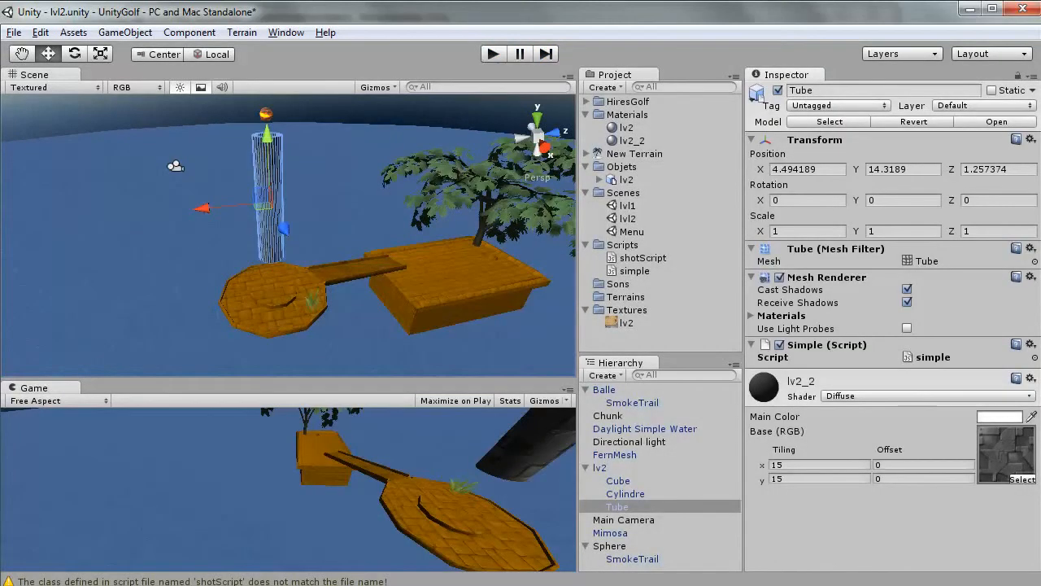
Step: In MonoDevelop, set the X position increment in Update to 0.1 and save simple.js
key(alt+Tab)
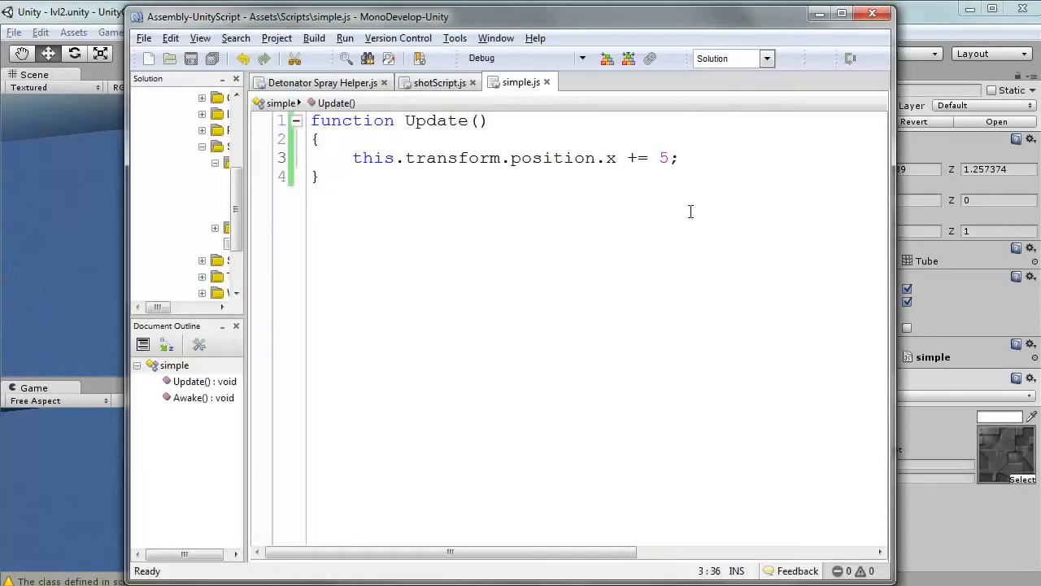
key(BackSpace)
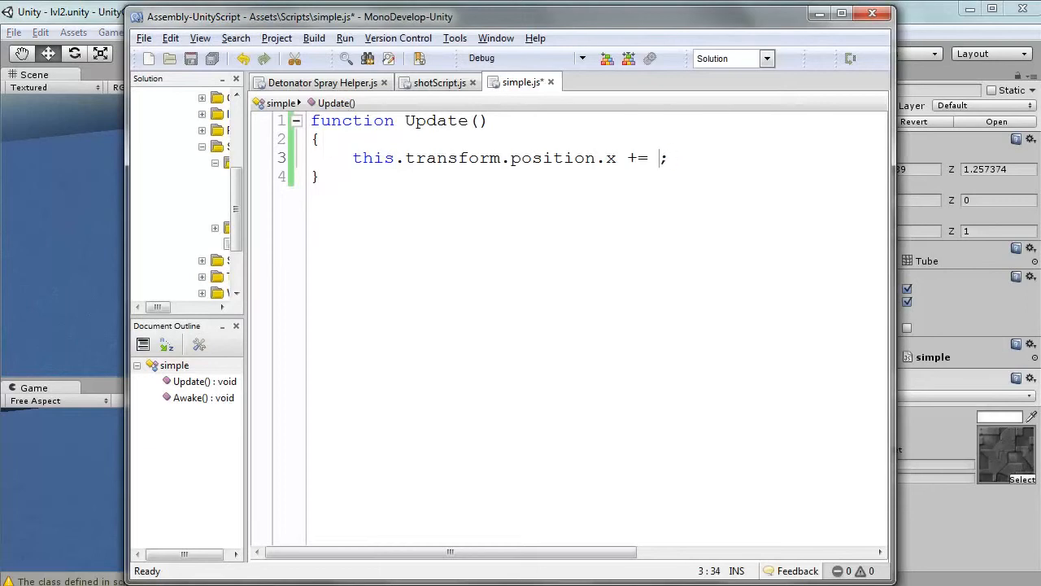
text(0.1)
key(ctrl+s)
Step: Return to Unity, run the game to examine the Tube's movement, and stop it
click(106, 13)
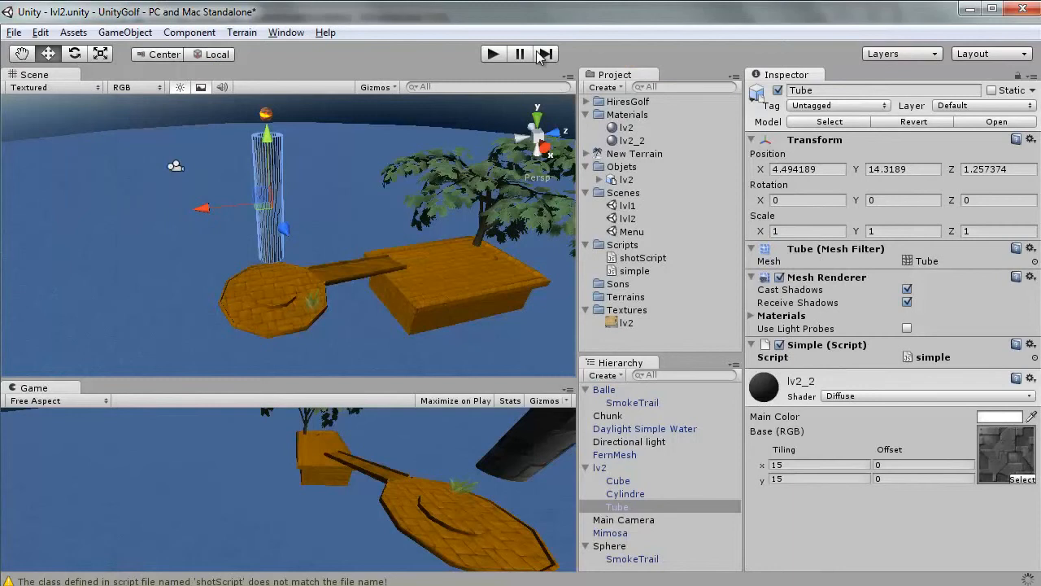
click(491, 55)
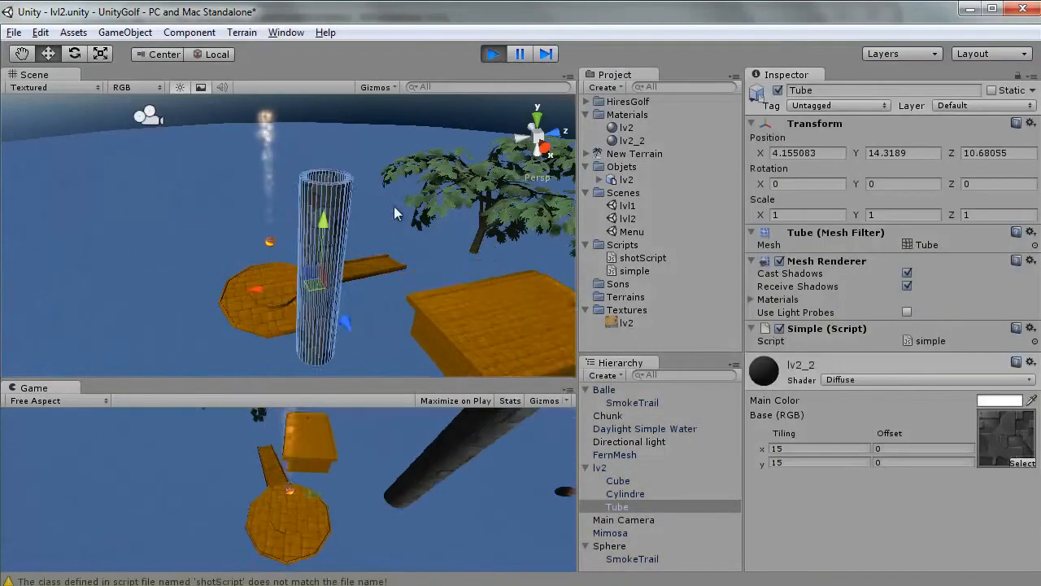
alt+drag(393, 206, 708, 159)
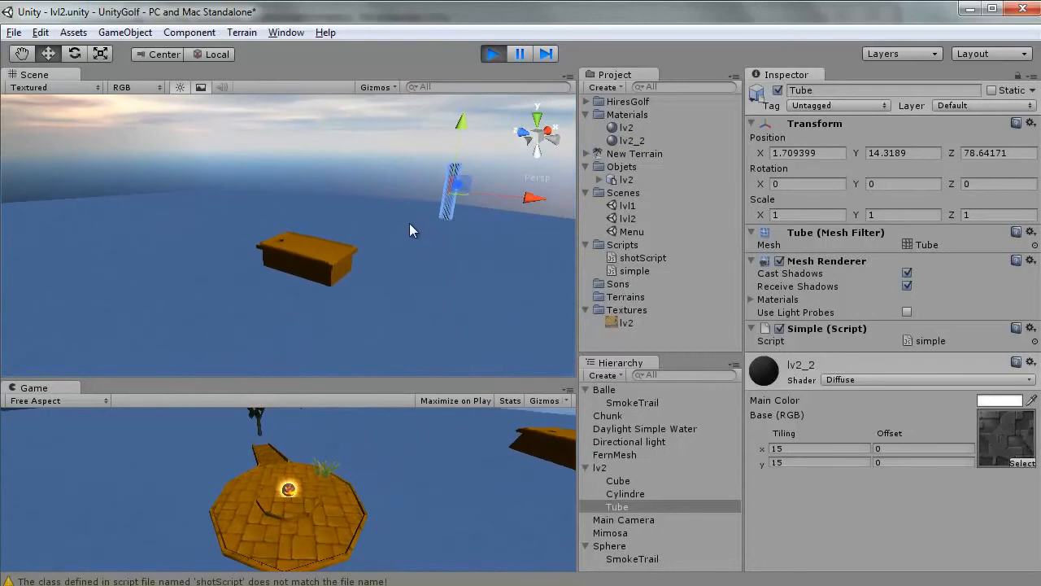
click(493, 55)
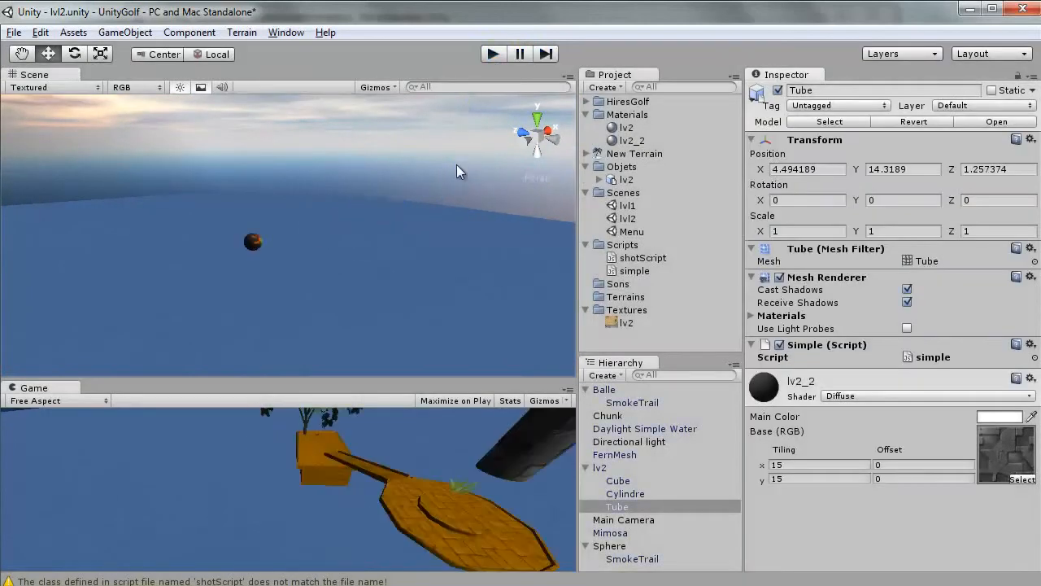
Step: Check the Cube's components and attach the simple script to Cylindre and Mimosa
alt+drag(456, 171, 92, 247)
click(250, 237)
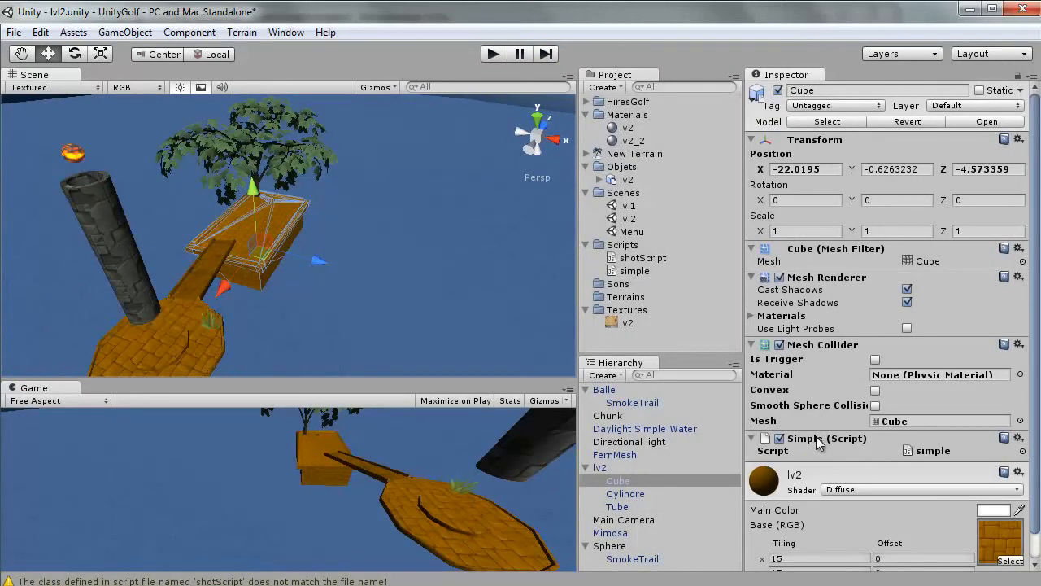
alt+drag(346, 261, 260, 290)
click(261, 291)
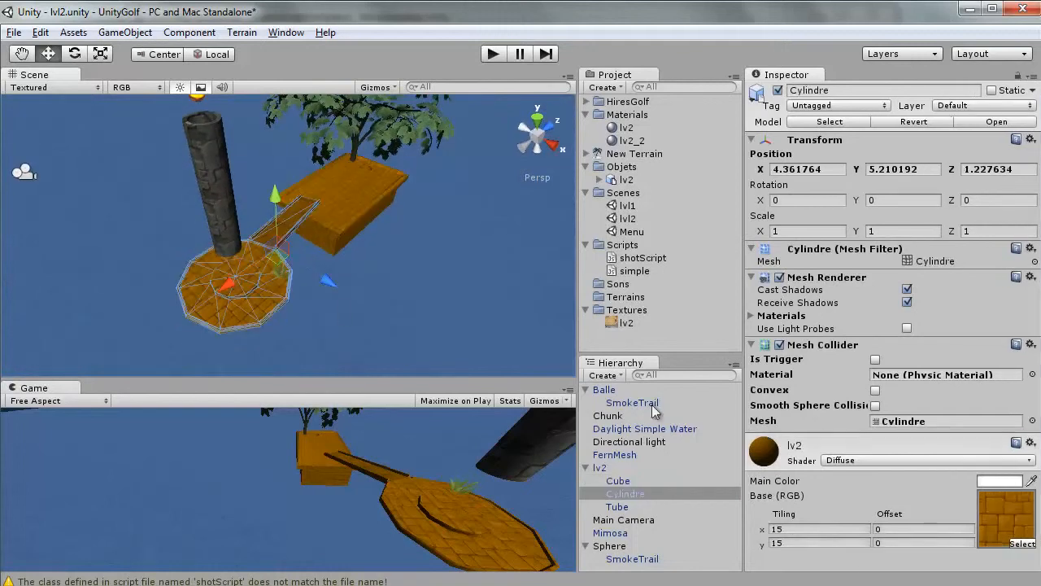
drag(625, 272, 259, 287)
click(360, 120)
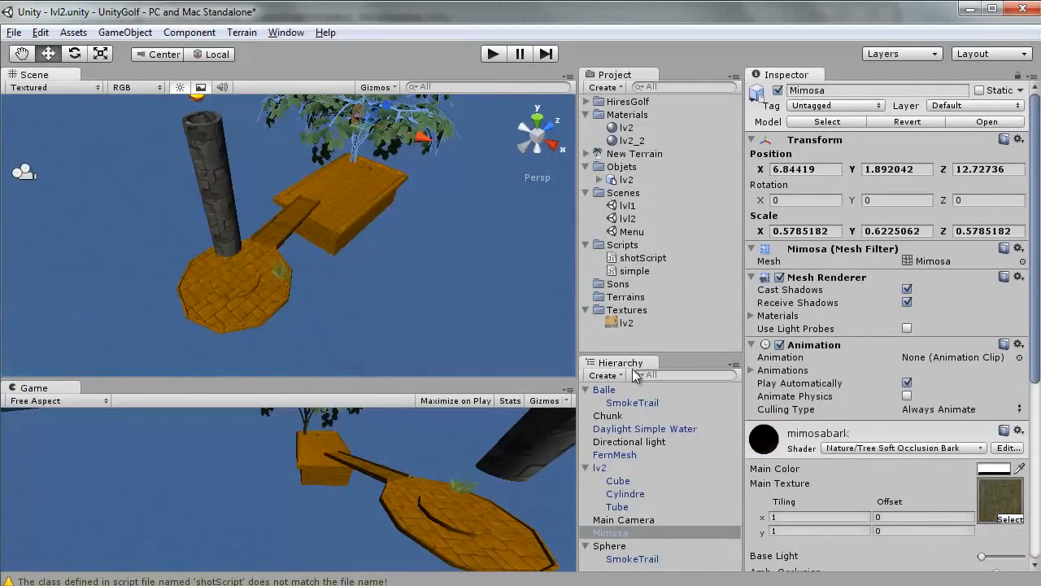
drag(632, 271, 634, 534)
Step: Run the game to examine how Mimosa and the level pieces move together, and stop it
scroll(467, 249, down, 5)
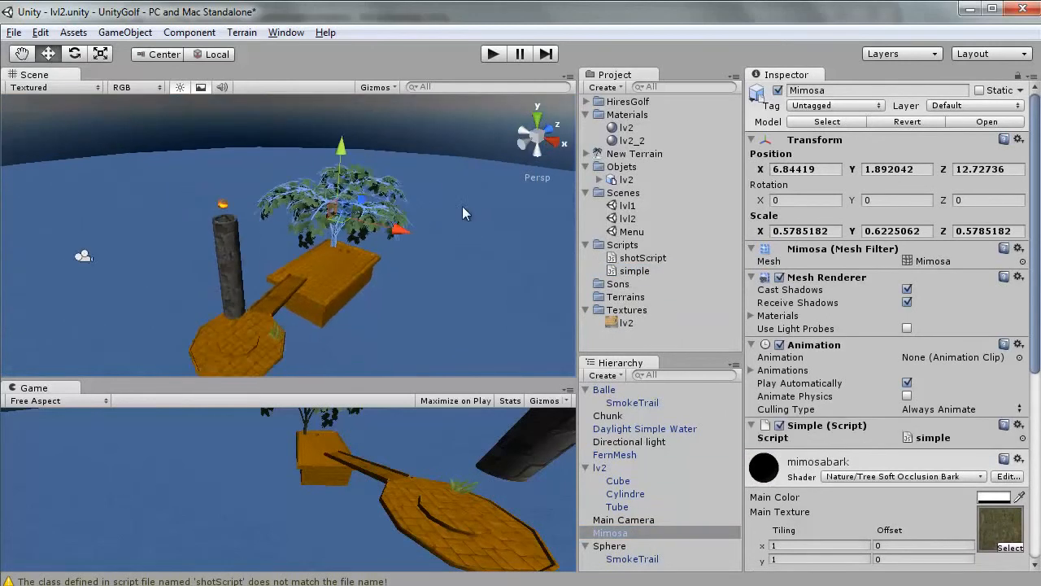
click(493, 54)
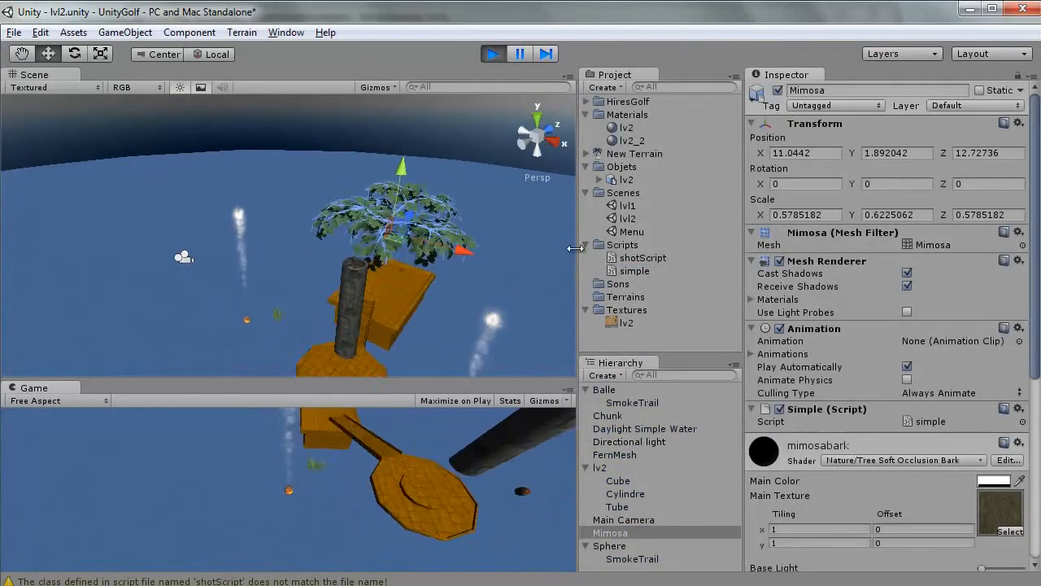
drag(663, 256, 662, 257)
right_drag(431, 252, 882, 209)
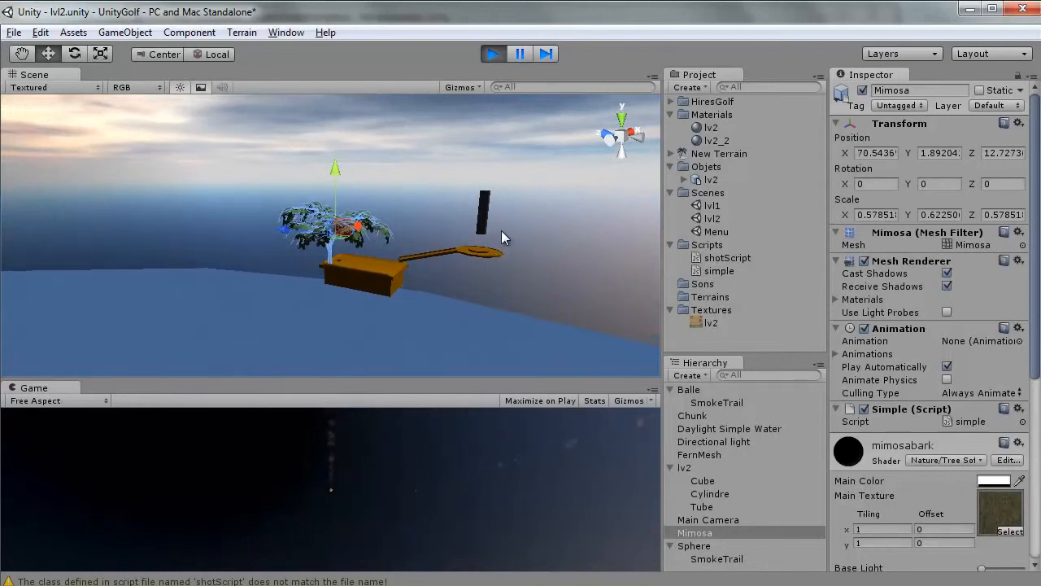
right_drag(501, 231, 501, 254)
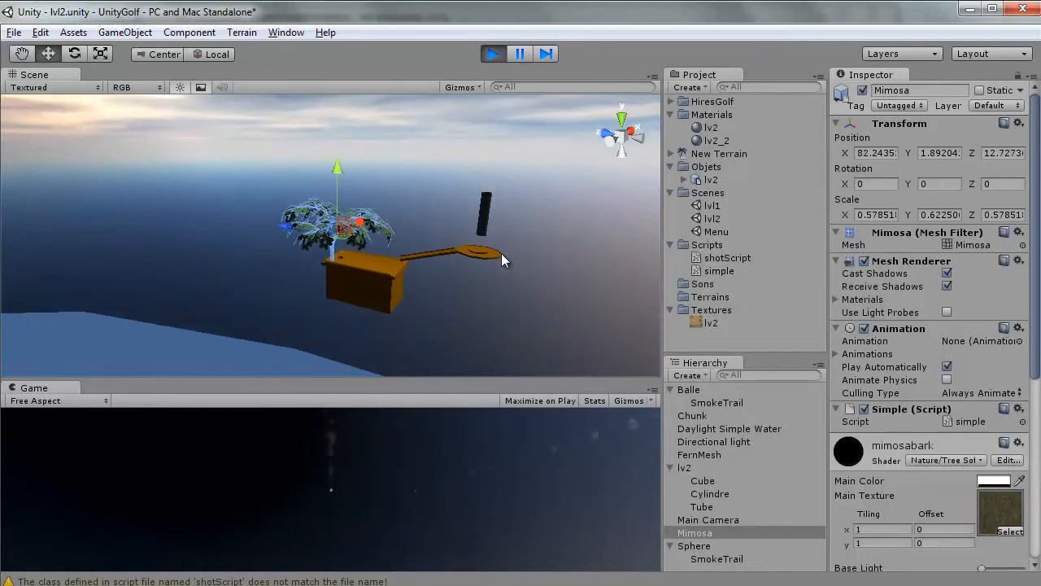
click(498, 55)
right_drag(455, 358, 135, 218)
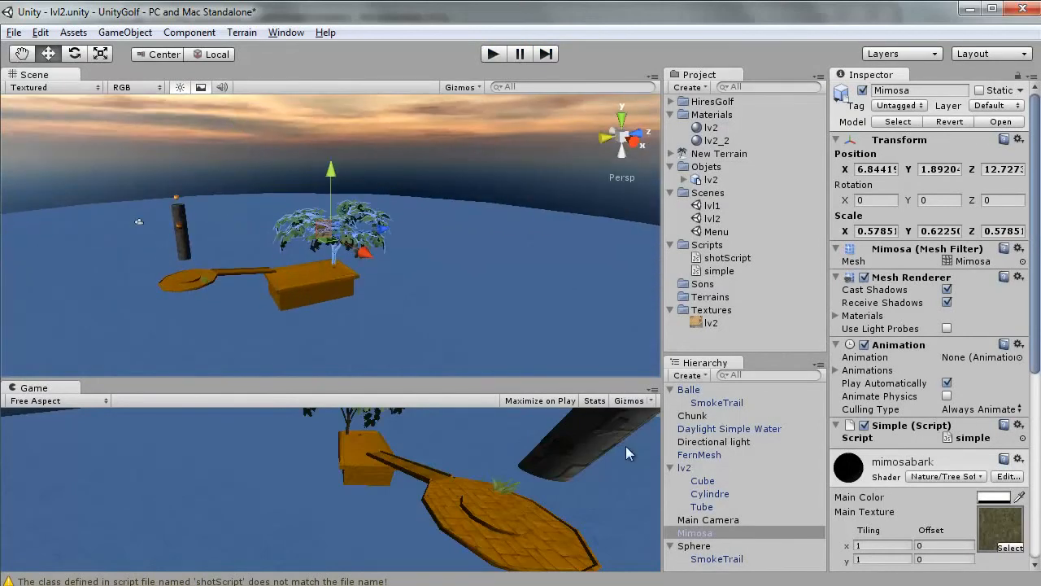
Step: In MonoDevelop, declare var speed; above the Update function in simple.js, separated by a blank line
key(alt+Tab)
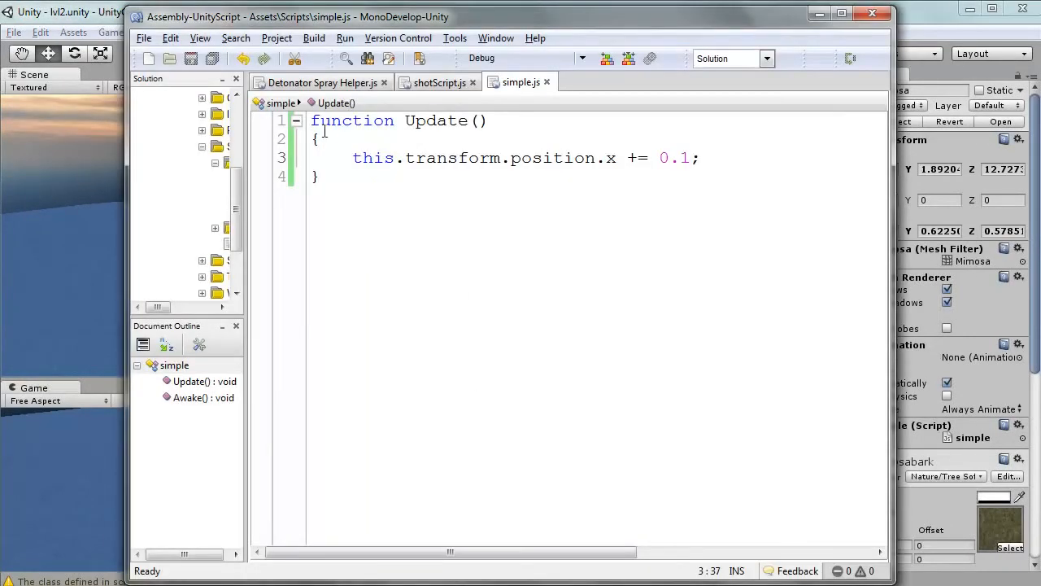
key(ctrl+Home)
key(Return)
key(Return)
key(Up)
key(Up)
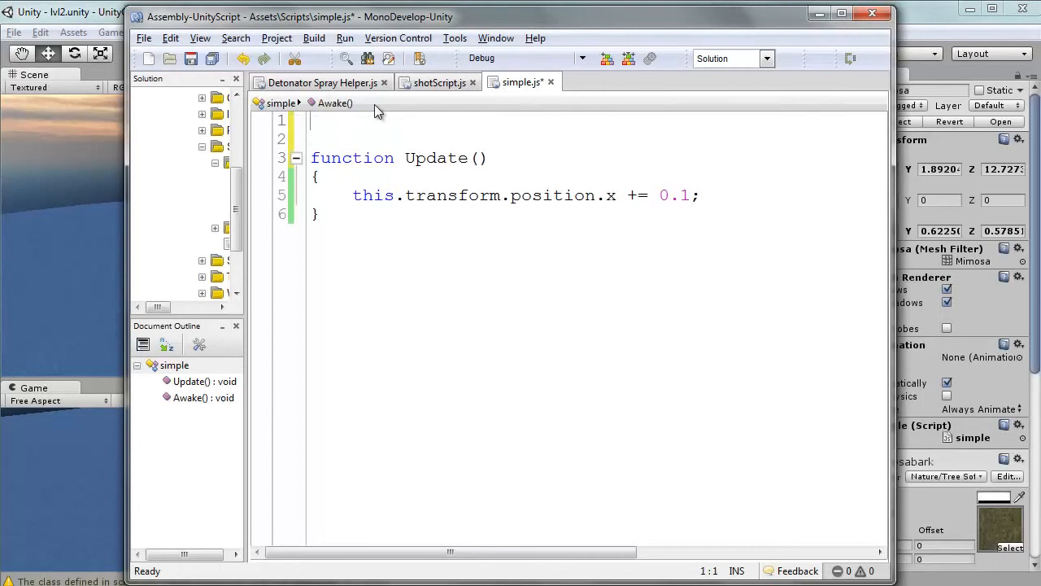
text(var speed;)
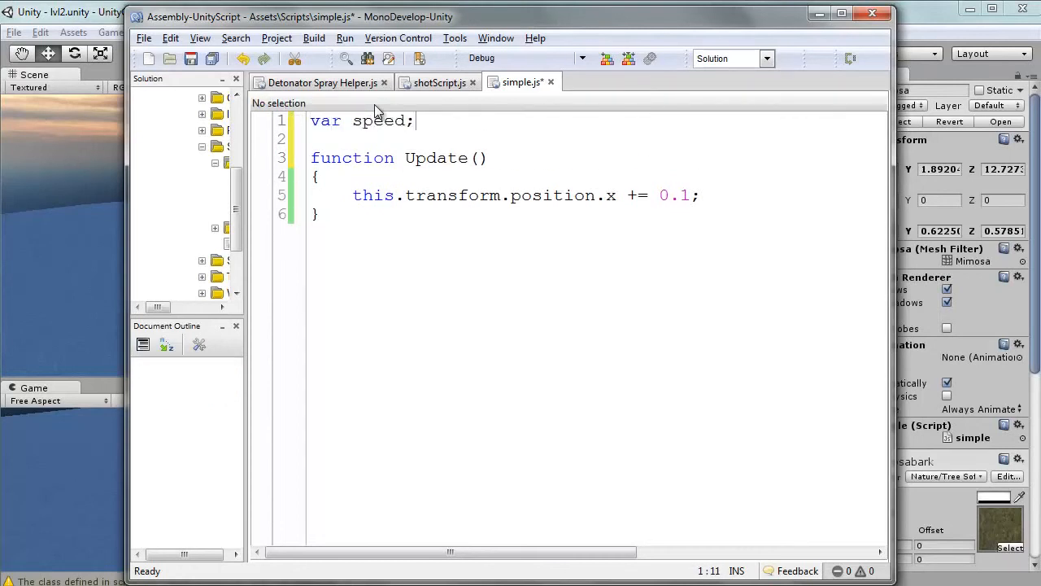
Step: Replace the 0.1 increment in Update with the speed variable and save simple.js
drag(332, 124, 432, 125)
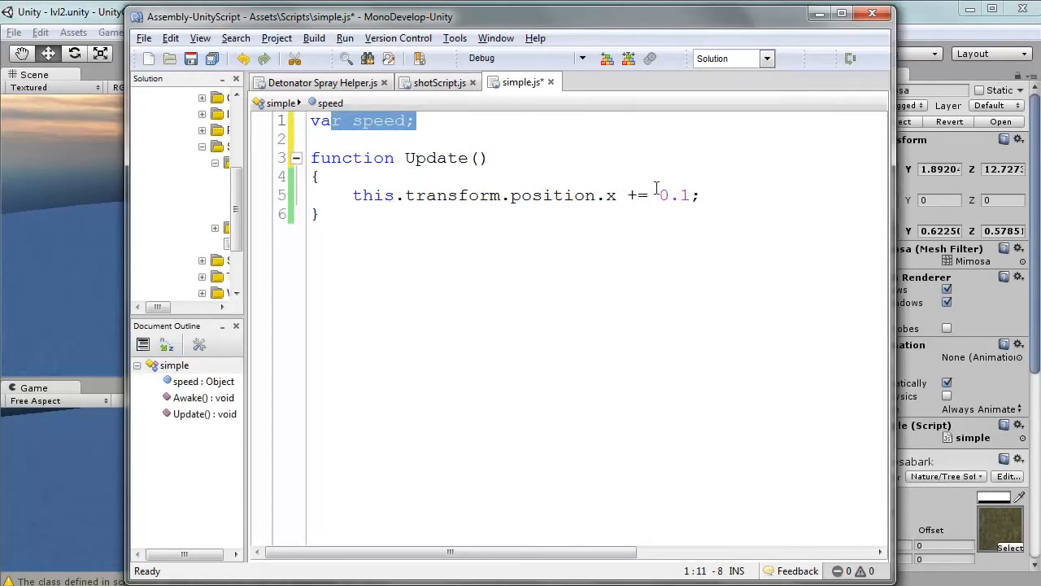
drag(660, 196, 690, 196)
text(speed)
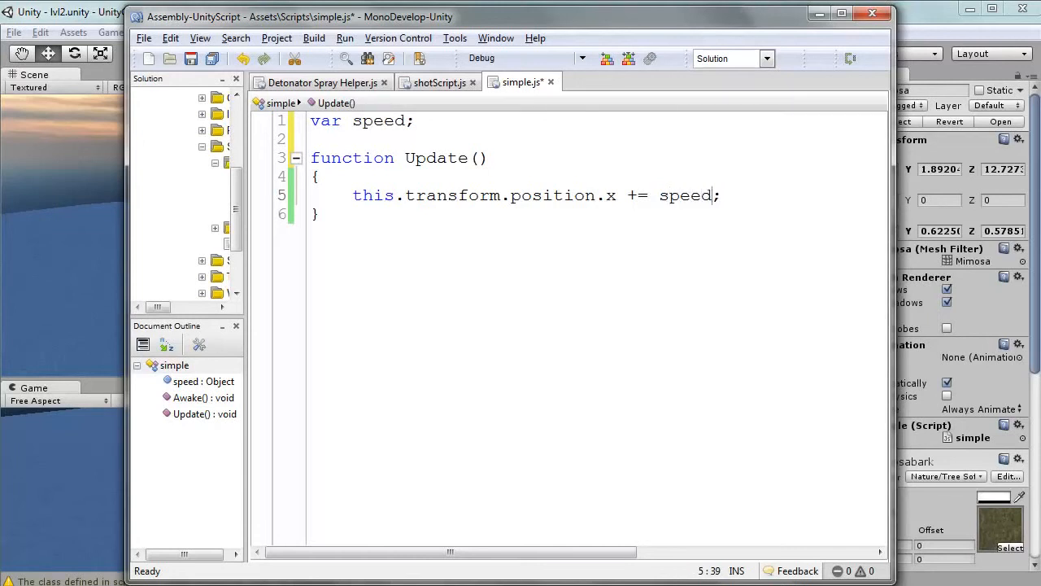
key(ctrl+s)
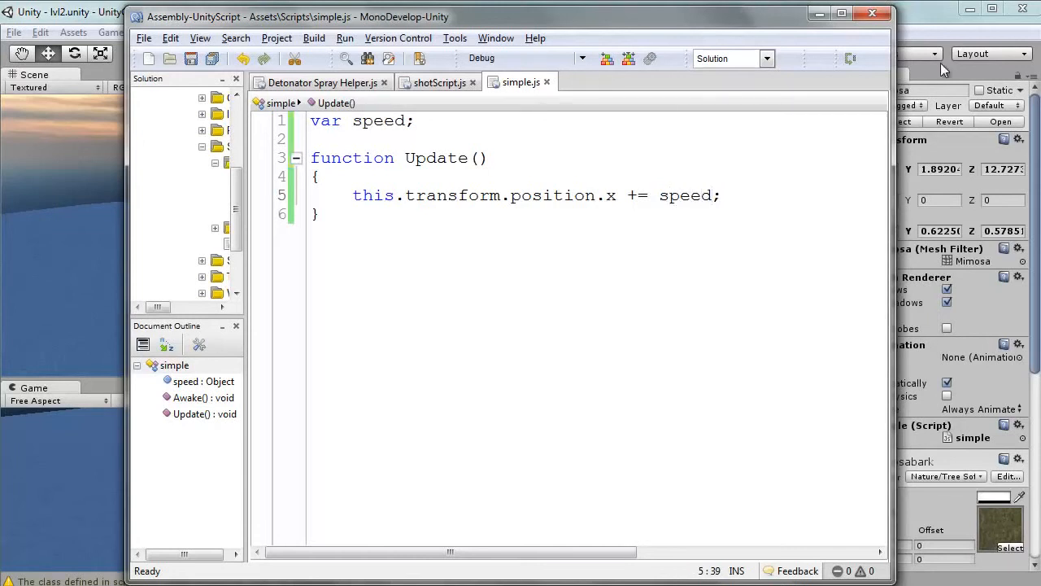
Step: Select and frame the Tube in Unity, and compare its Simple script component with the code in MonoDevelop
click(933, 20)
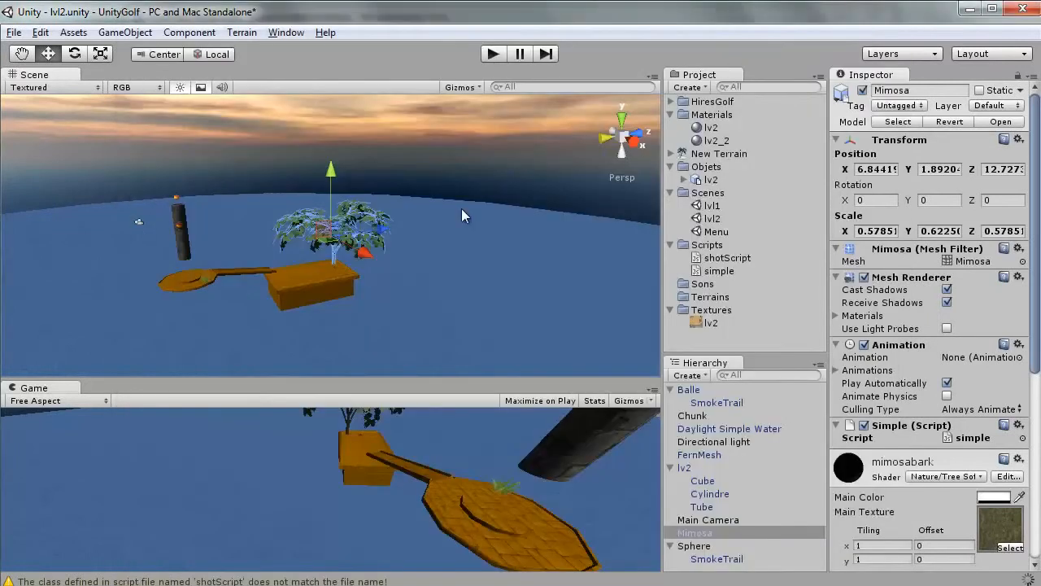
click(278, 204)
click(238, 191)
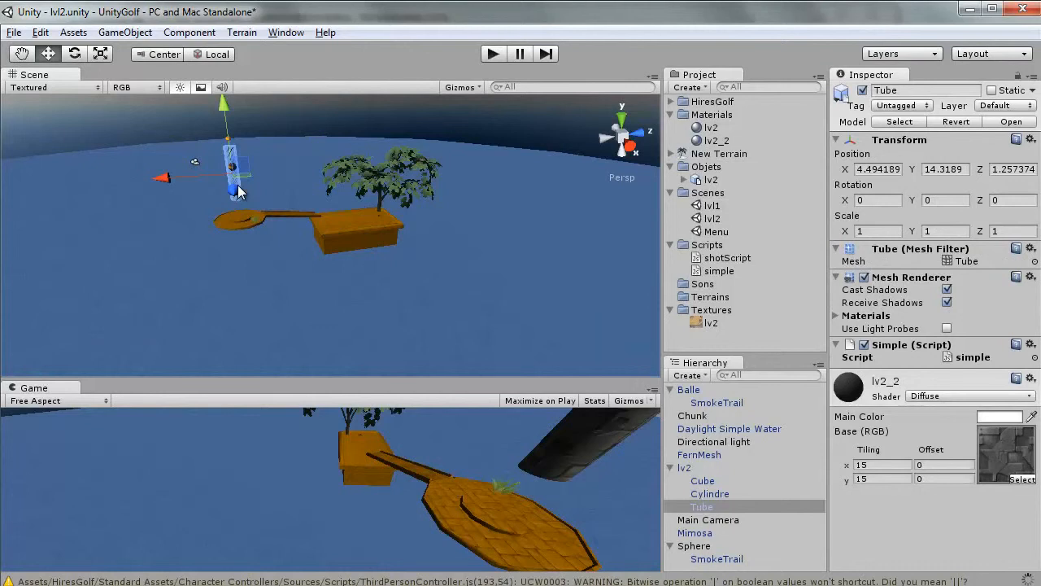
key(f)
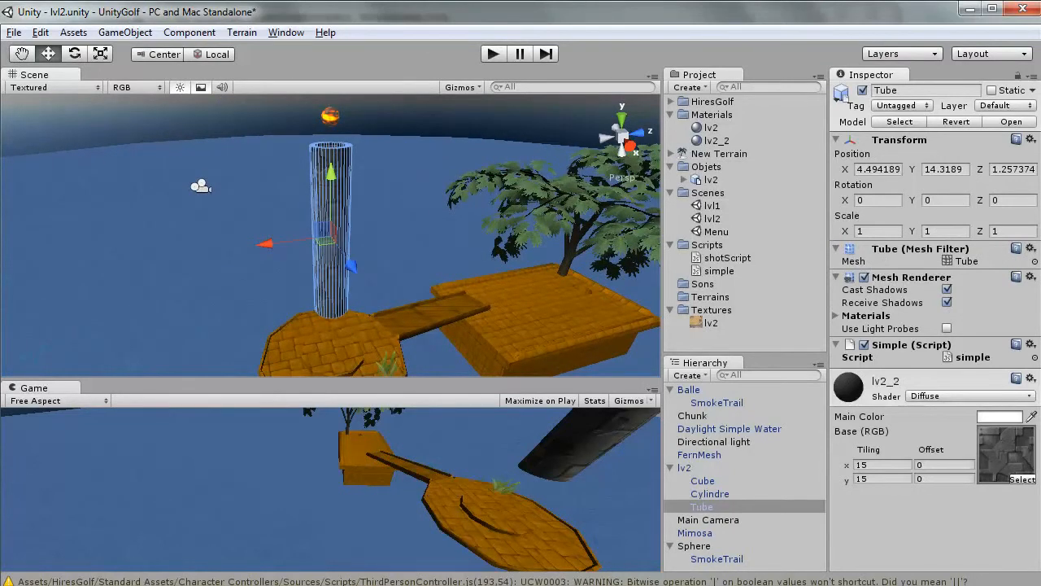
key(alt+Tab)
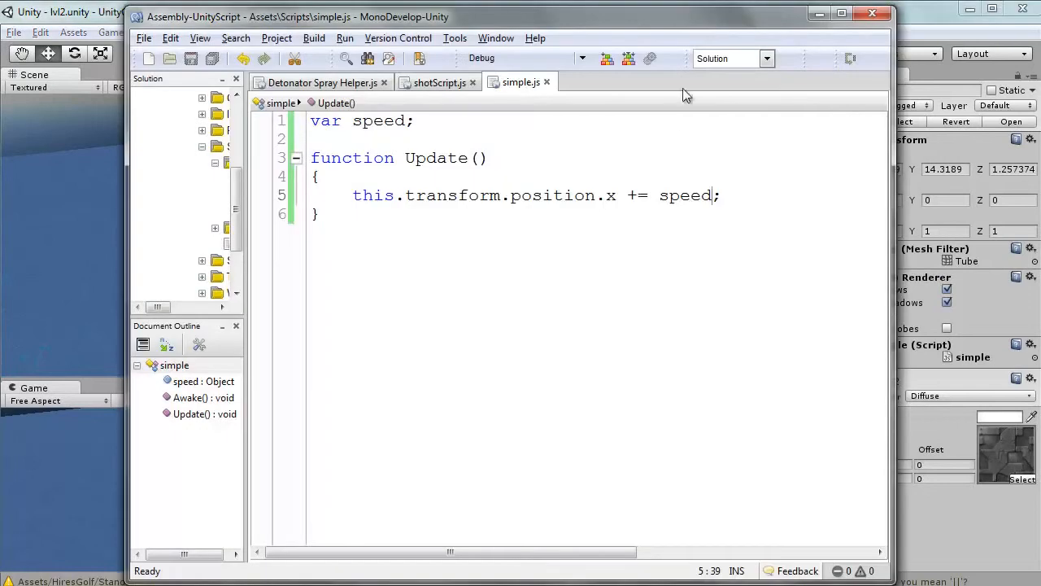
click(906, 6)
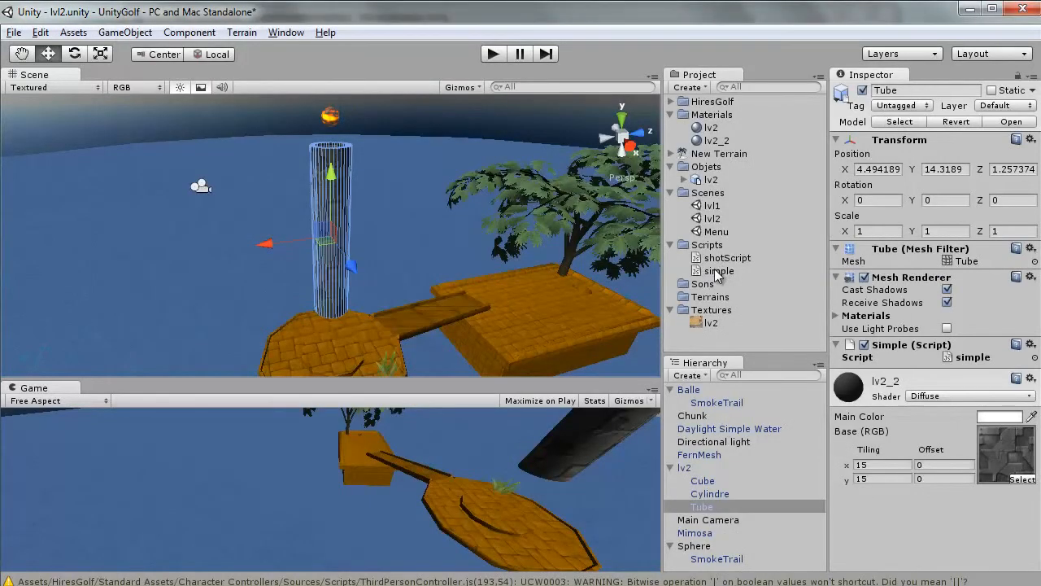
Step: Try adding the simple script to the Tube again, and remove one of the two Simple components
drag(716, 276, 870, 366)
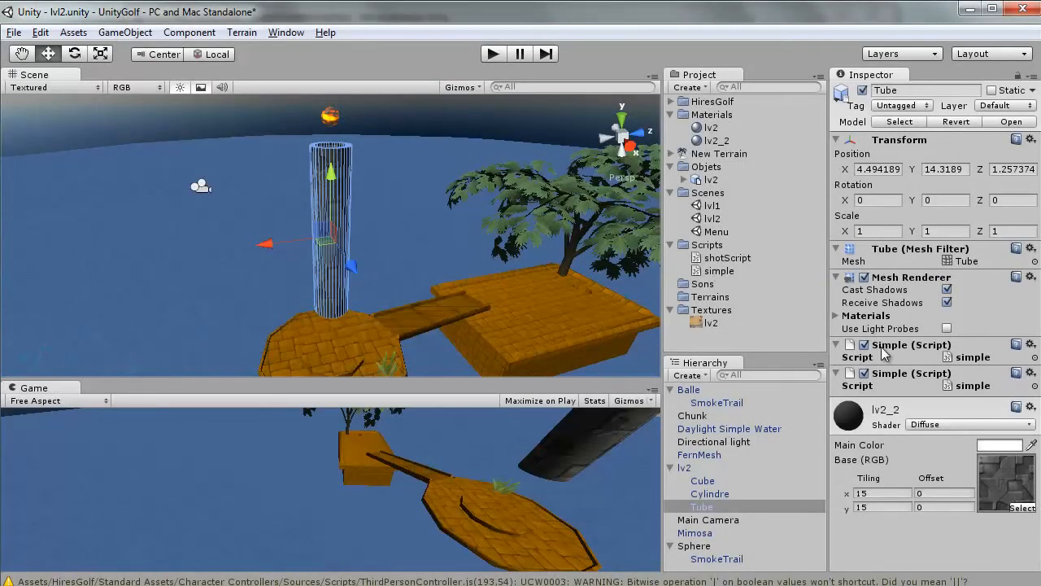
right_click(883, 351)
click(944, 380)
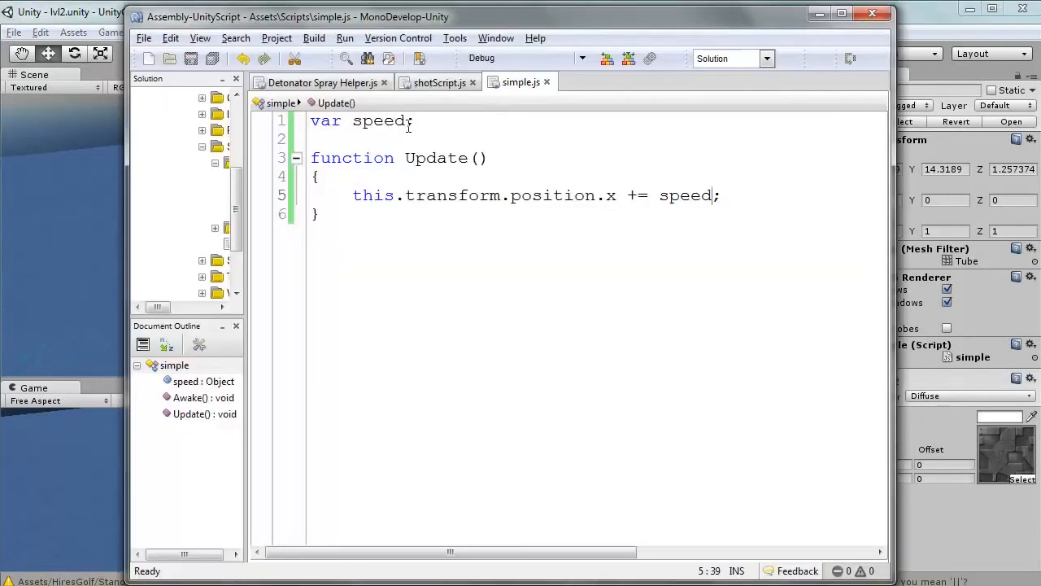
Step: Initialise the speed variable to 0.1 in simple.js, save the script and return to Unity
click(410, 124)
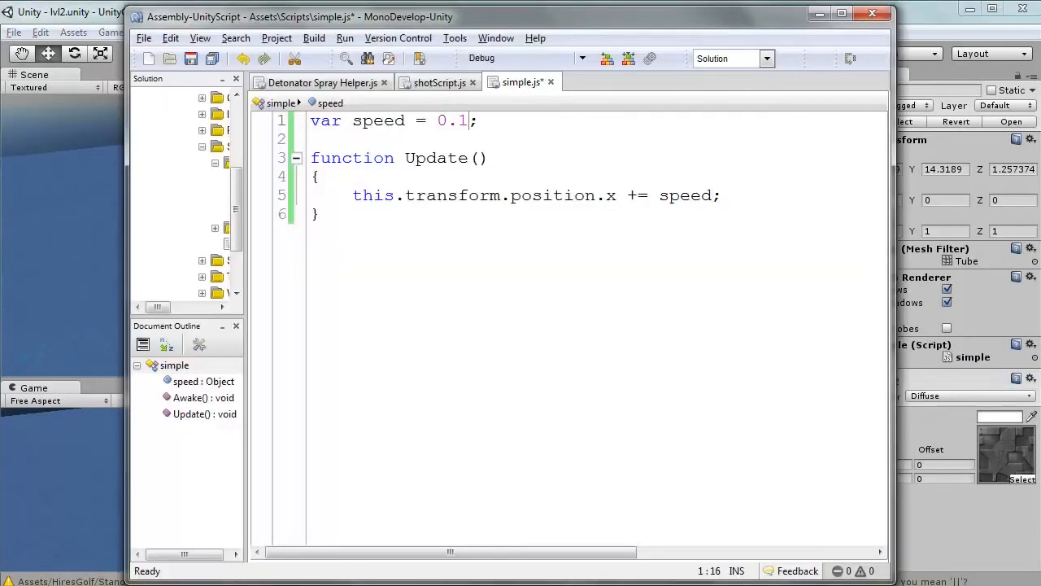
key(ctrl+s)
click(915, 17)
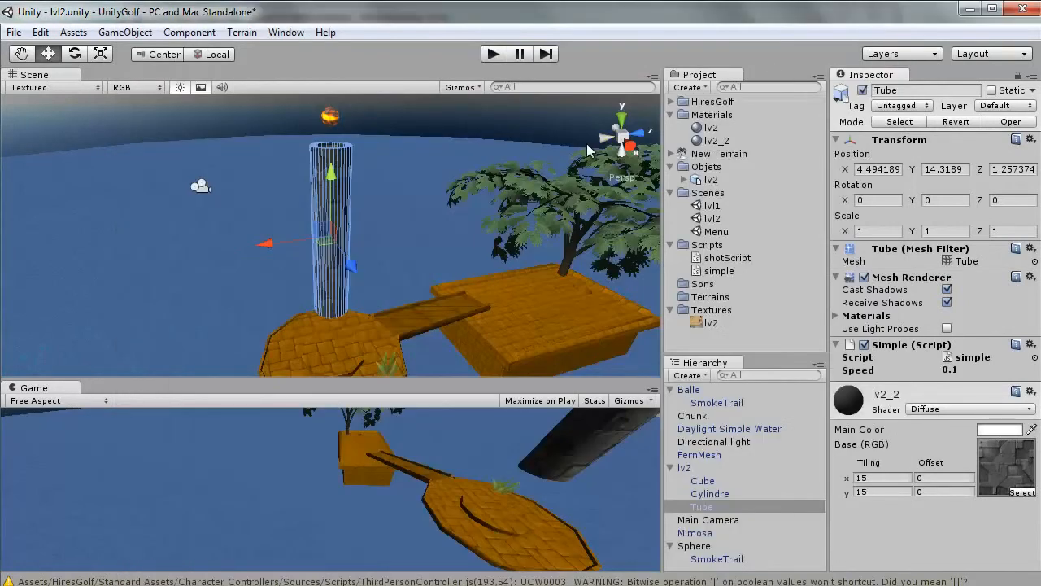
Step: Set the Speed of the Tube's Simple script component to 0.45
right_drag(403, 173, 403, 204)
scroll(401, 204, up, 3)
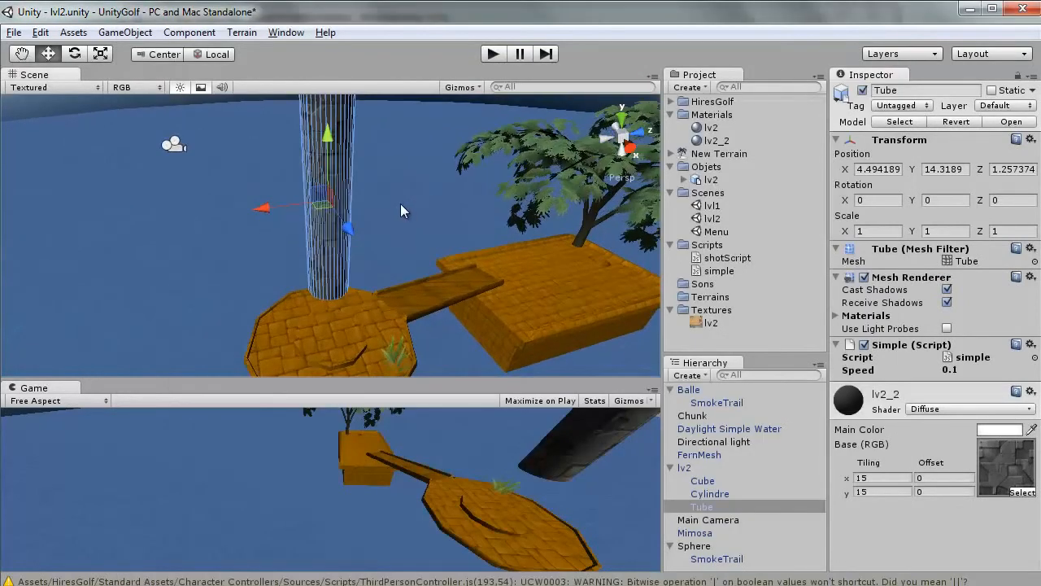
right_drag(384, 254, 382, 214)
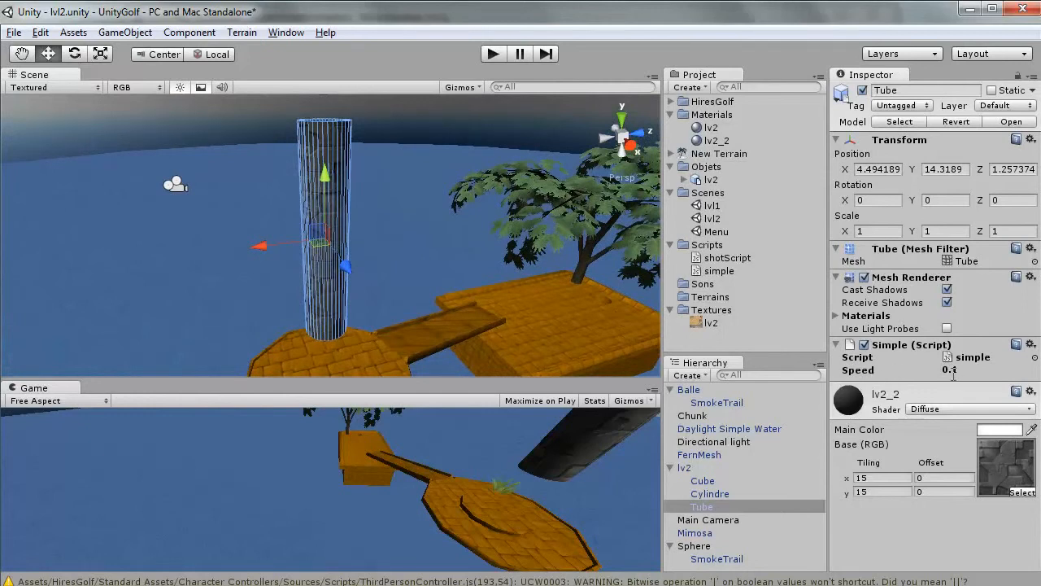
right_drag(436, 300, 449, 175)
drag(891, 372, 916, 376)
Step: Set the Simple script's Speed to -0.5 on the Cube and 0.2 on the Cylindre
click(457, 293)
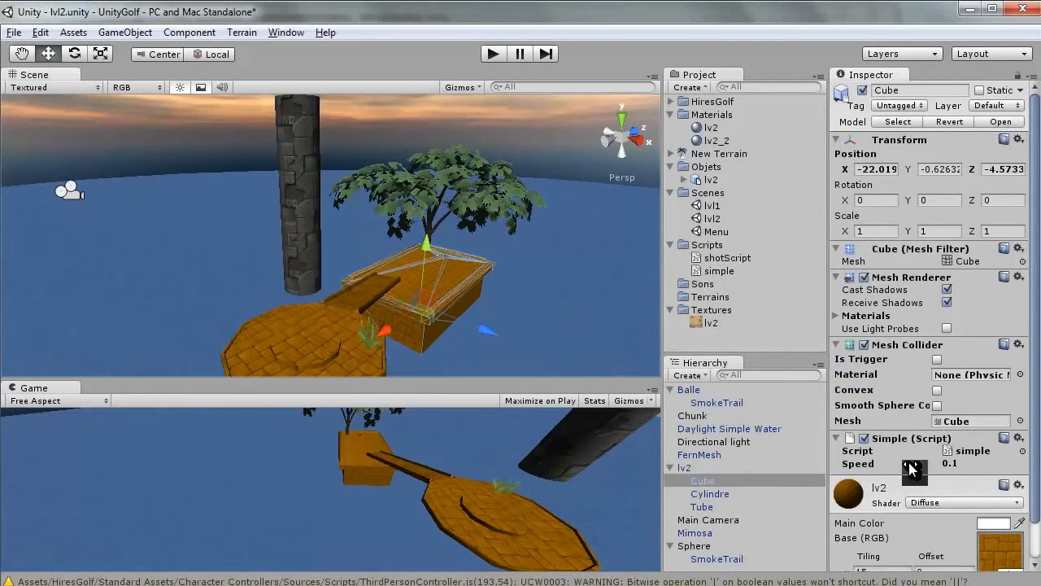
drag(915, 470, 891, 470)
right_drag(613, 298, 363, 318)
click(363, 312)
click(952, 463)
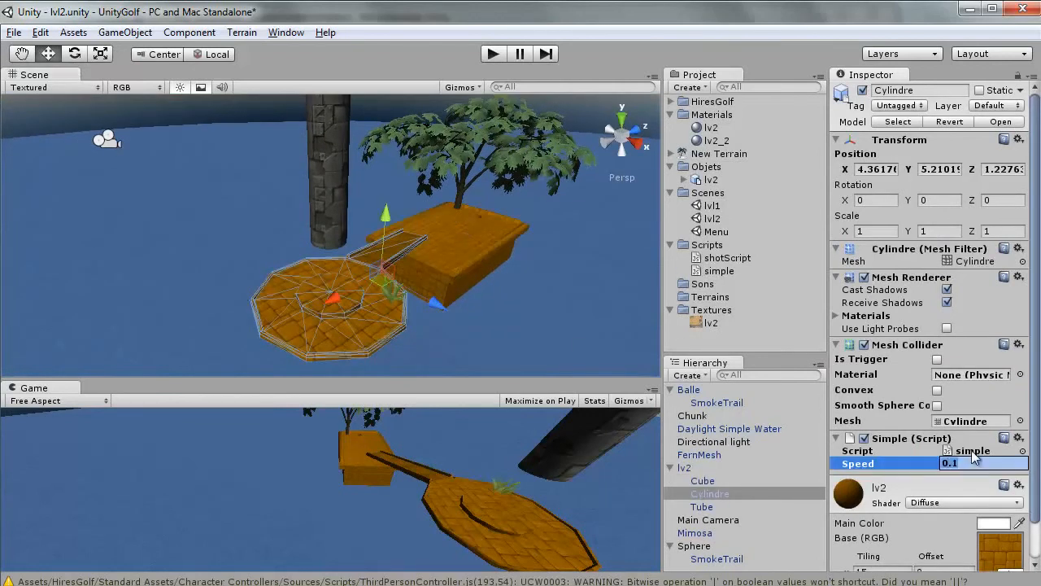
text(.2)
click(461, 219)
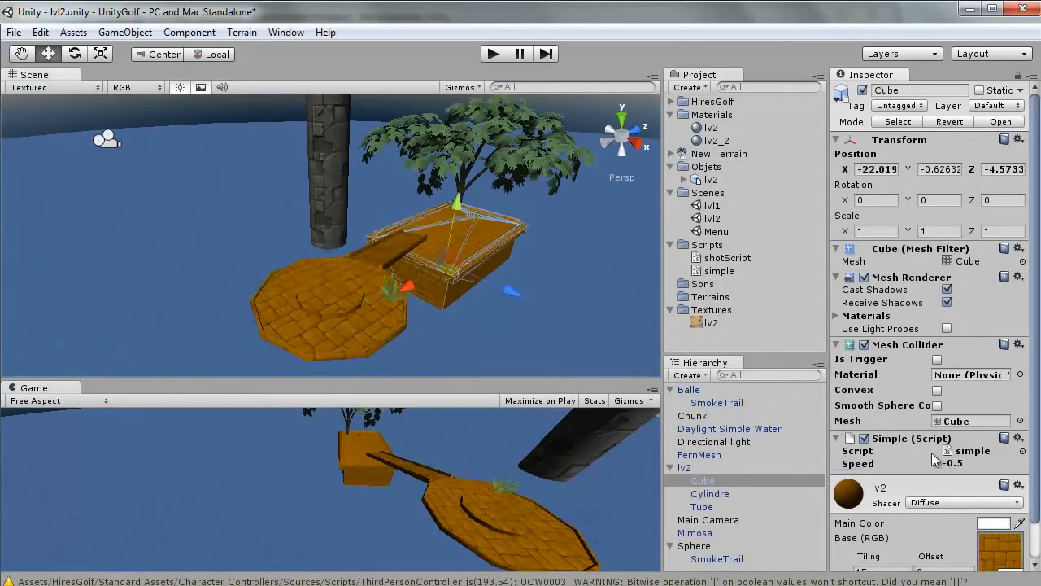
Step: Run the scene in play mode, watch how the scripted objects move from a distance, and stop it
scroll(546, 271, down, 10)
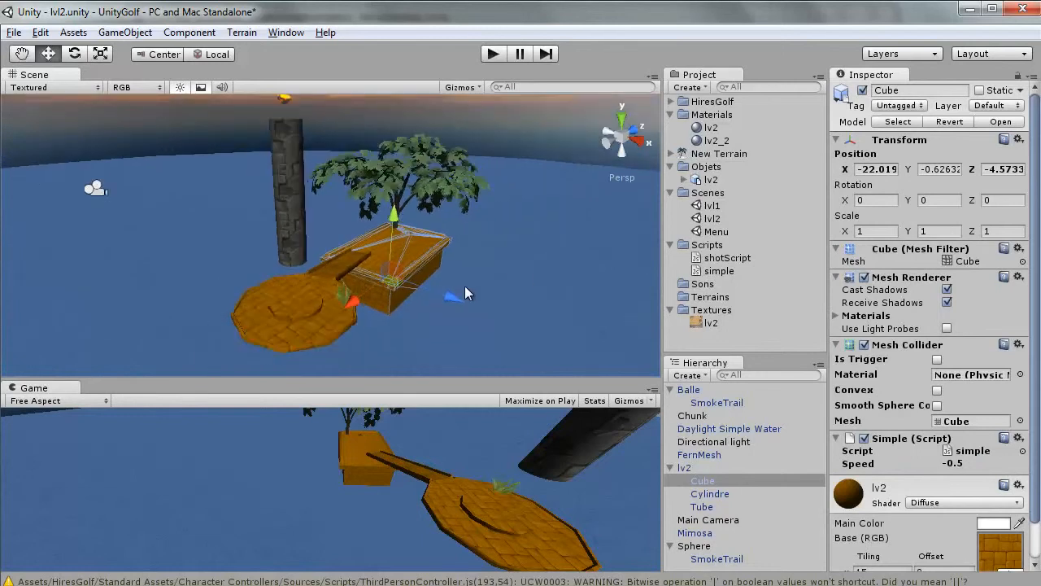
scroll(440, 288, down, 3)
click(492, 54)
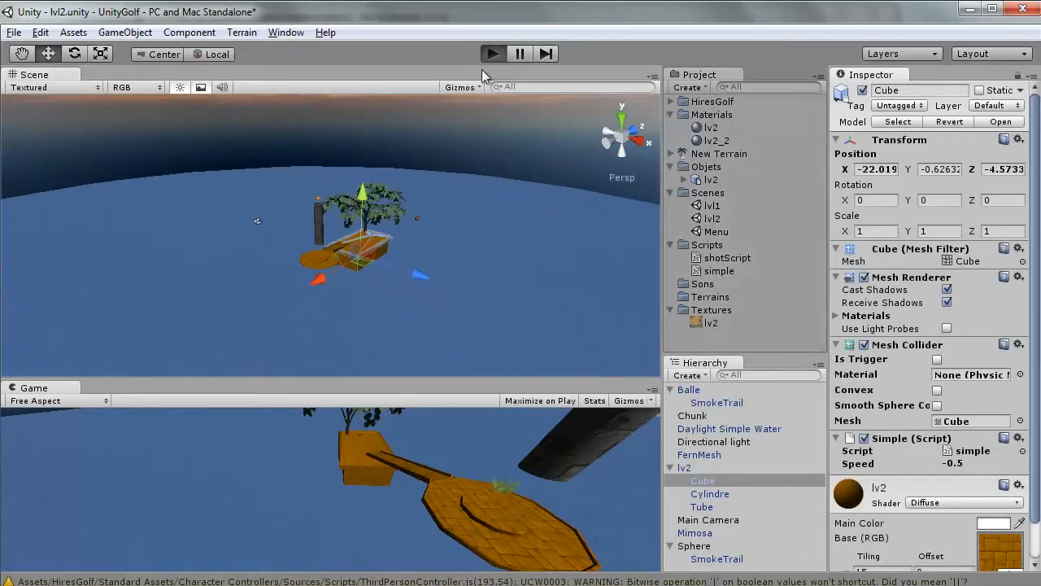
right_drag(454, 180, 795, 151)
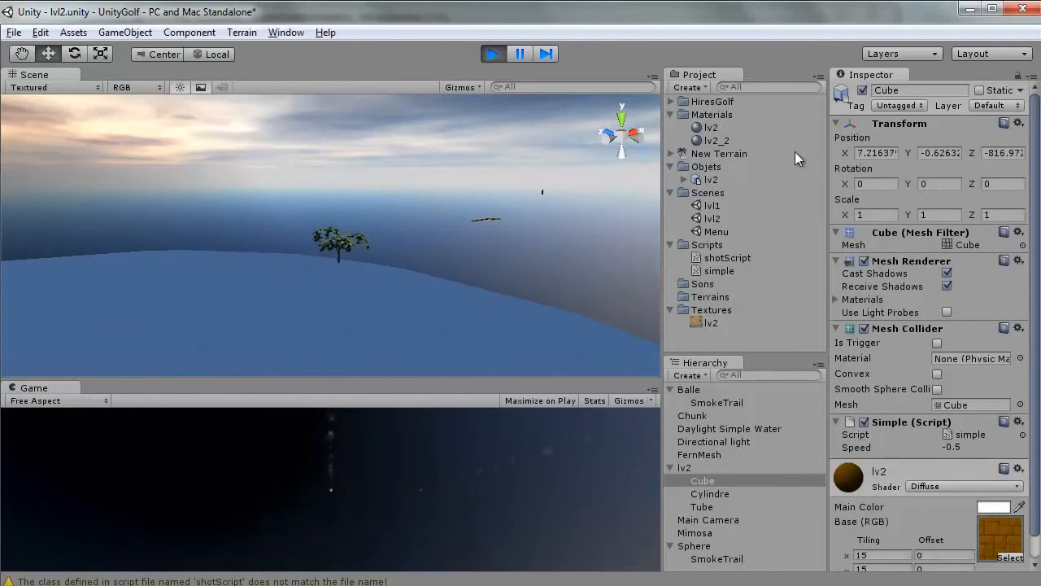
click(493, 54)
right_drag(384, 163, 407, 325)
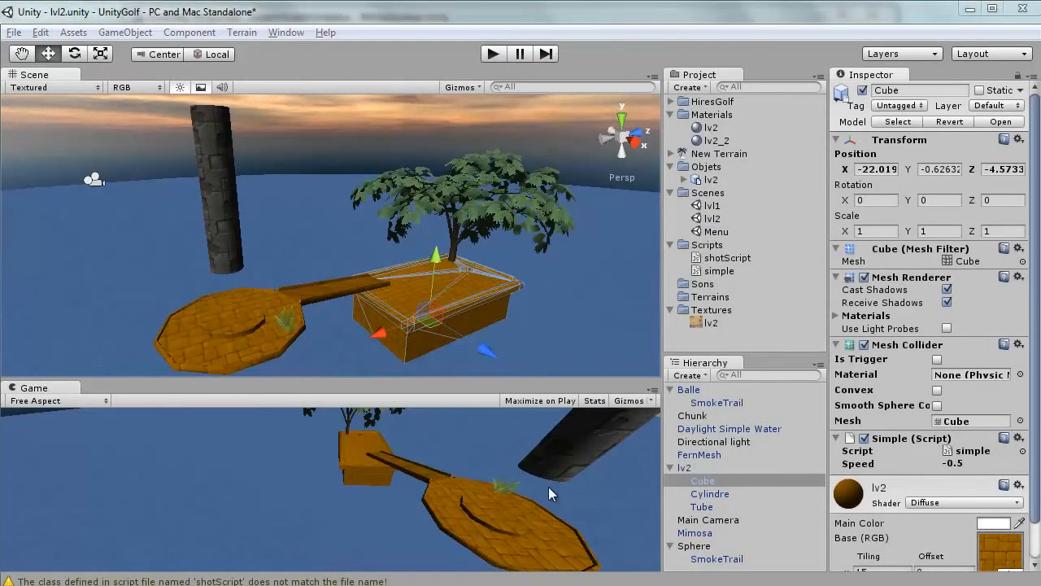
Step: Review simple.js in MonoDevelop, examining the speed declaration, the Update function and its position increment line
key(alt+Tab)
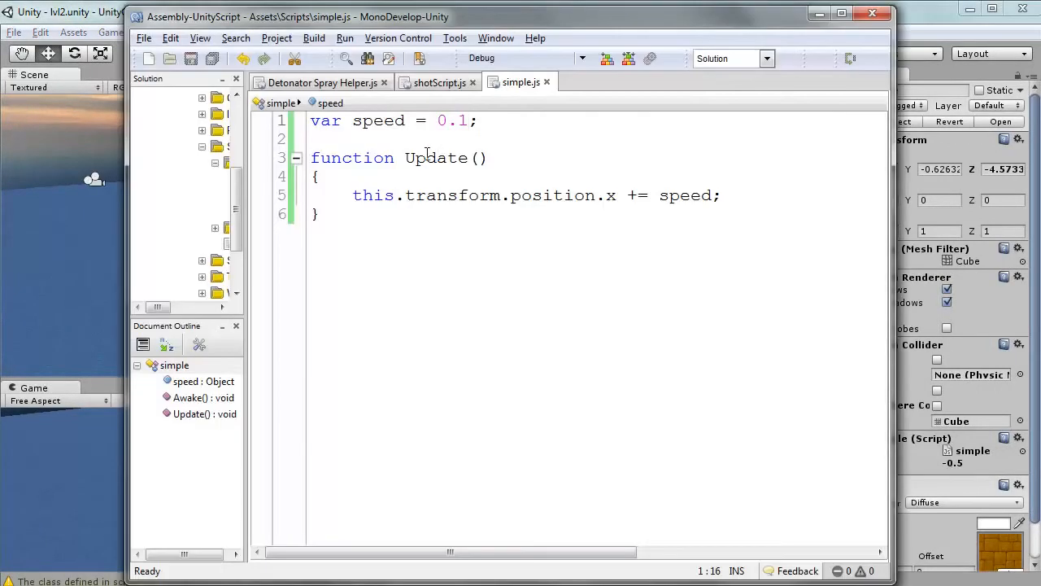
drag(321, 121, 469, 120)
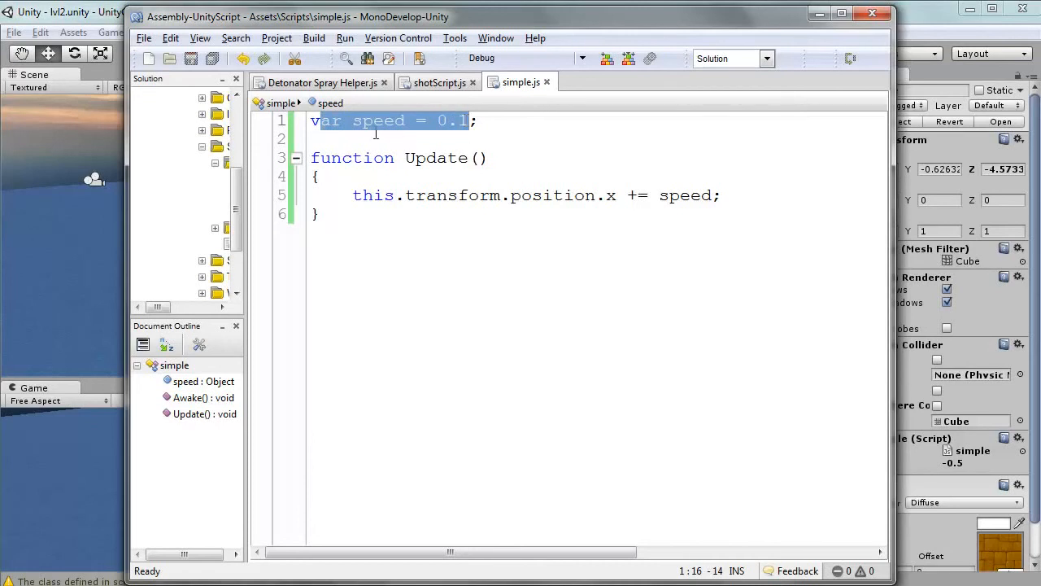
drag(348, 164, 572, 209)
click(543, 252)
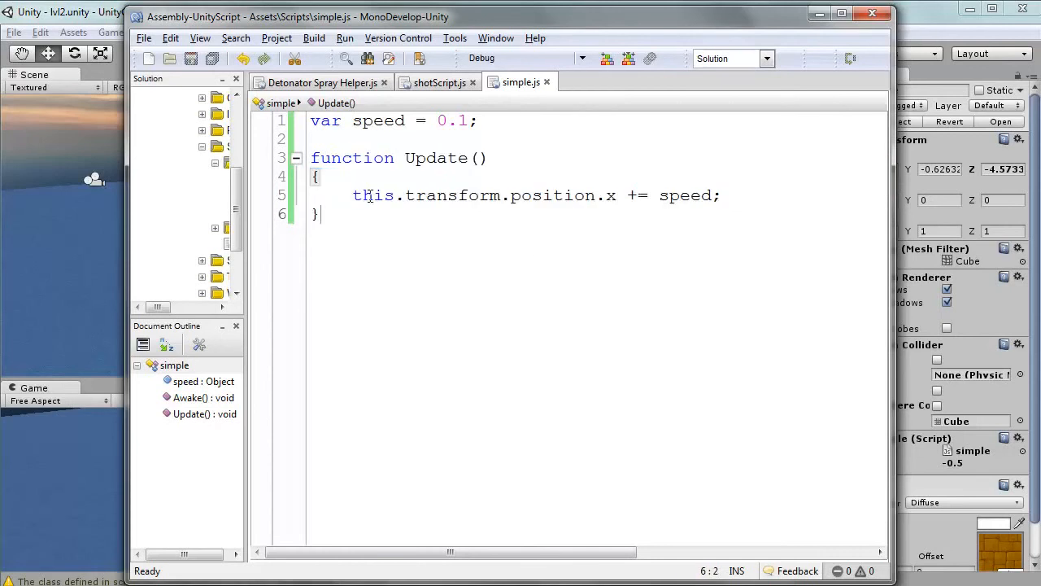
drag(353, 195, 725, 195)
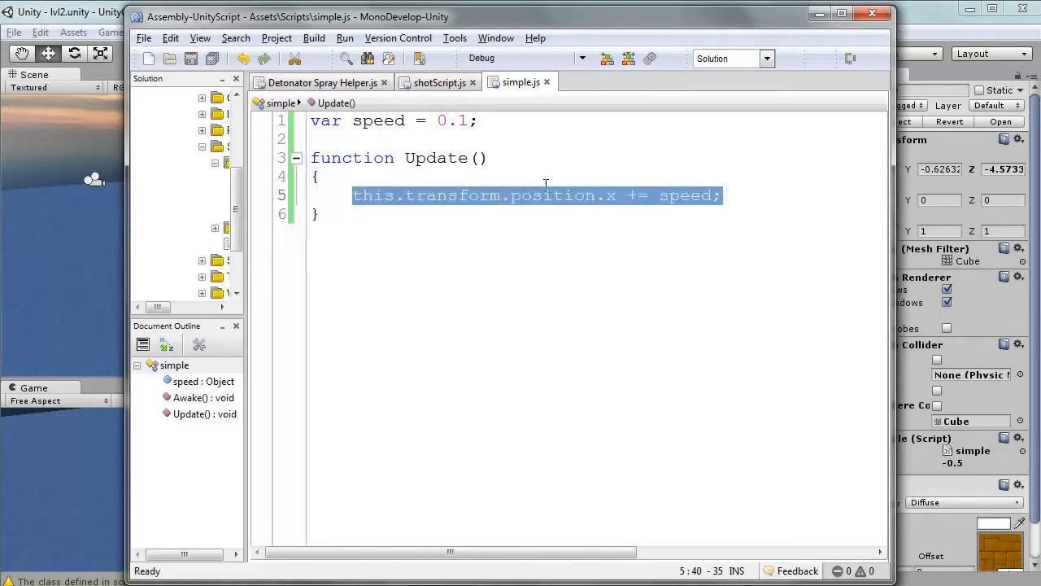
click(475, 239)
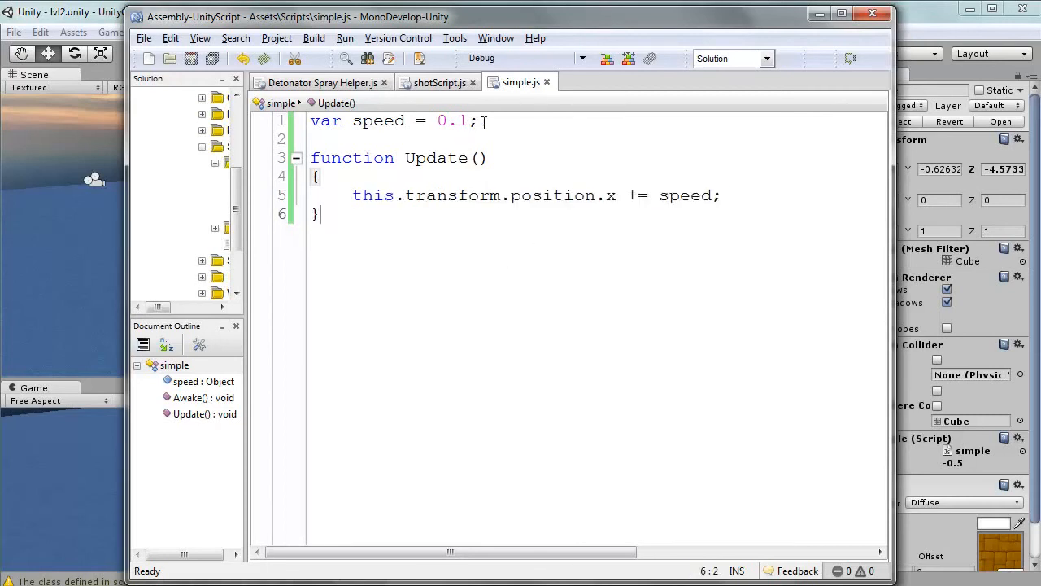
drag(483, 120, 311, 121)
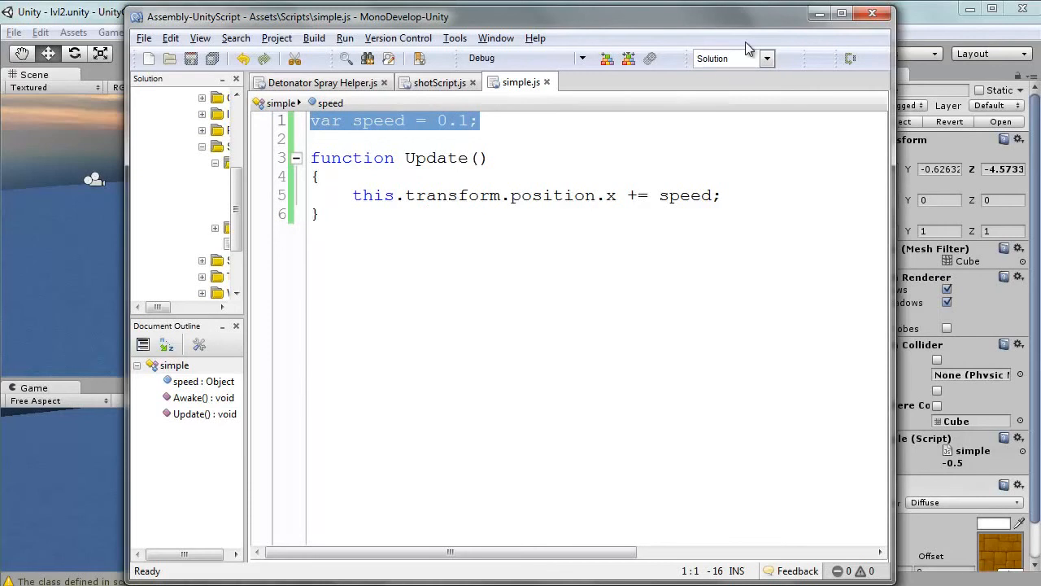
Step: Close simple.js and Detonator Spray Helper.js, leaving shotScript.js open, and minimise MonoDevelop to return to Unity
click(547, 82)
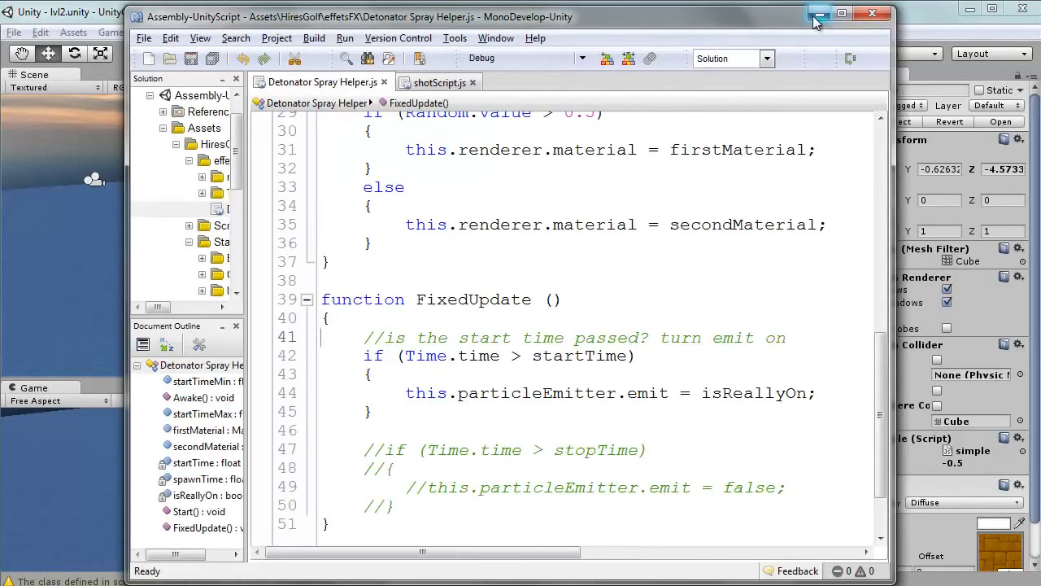
click(384, 82)
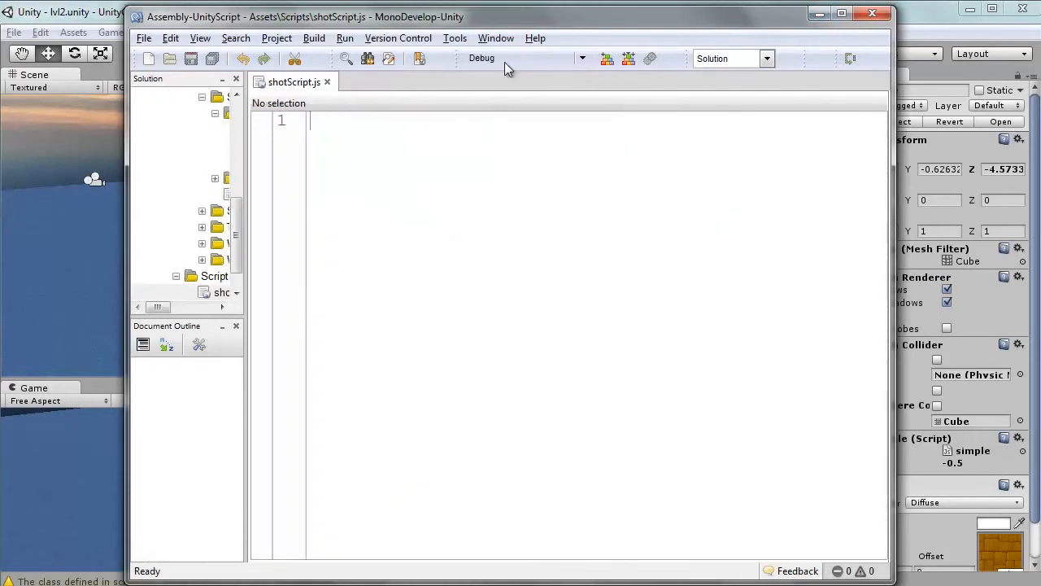
click(819, 13)
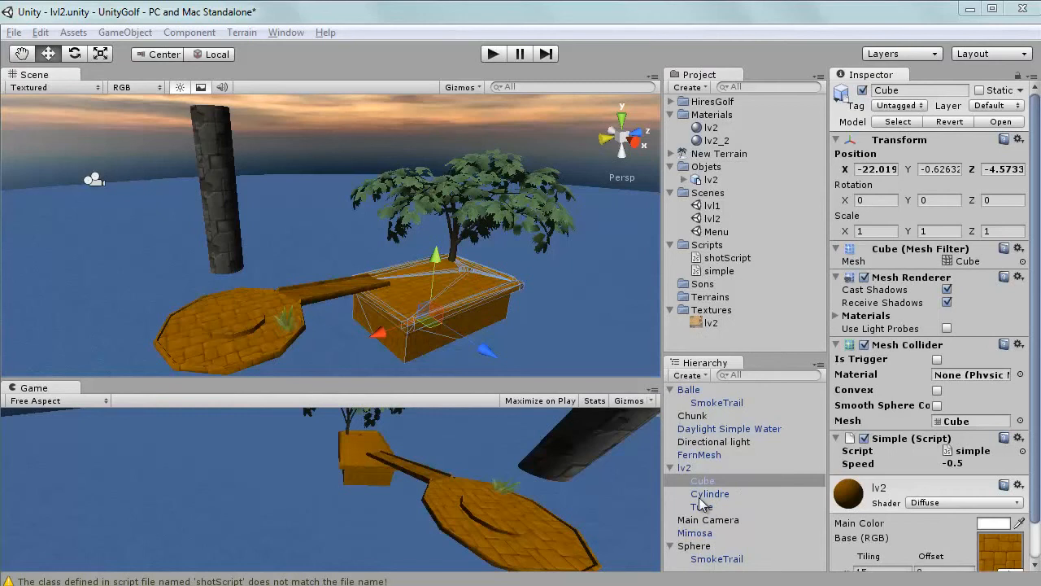
Step: Delete the simple script asset from the Scripts folder and confirm the deletion
click(726, 272)
key(Delete)
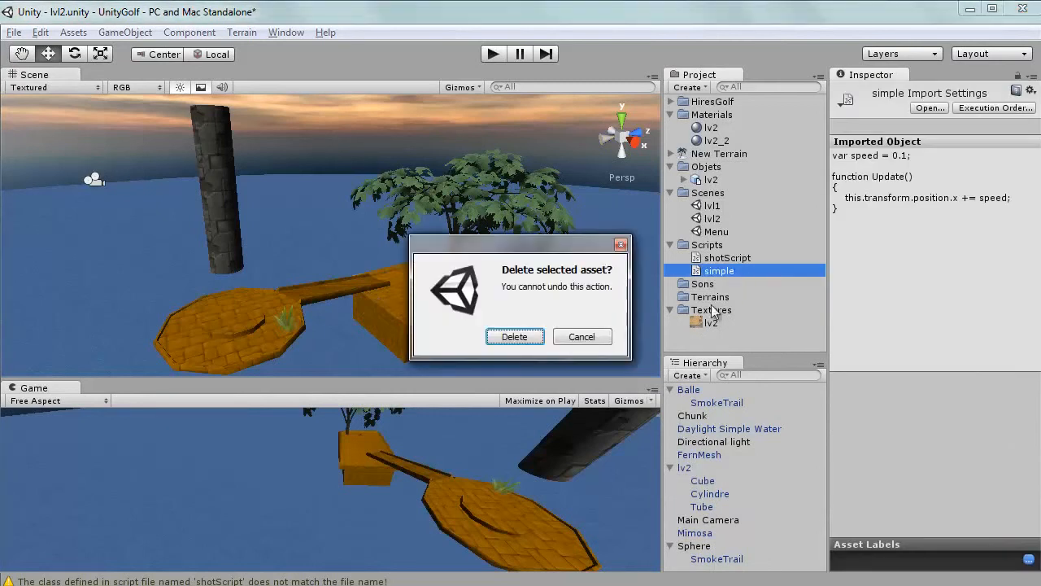
key(Return)
Step: Remove the missing-script Mono Behaviour components from the Cube and the Mimosa tree
click(425, 305)
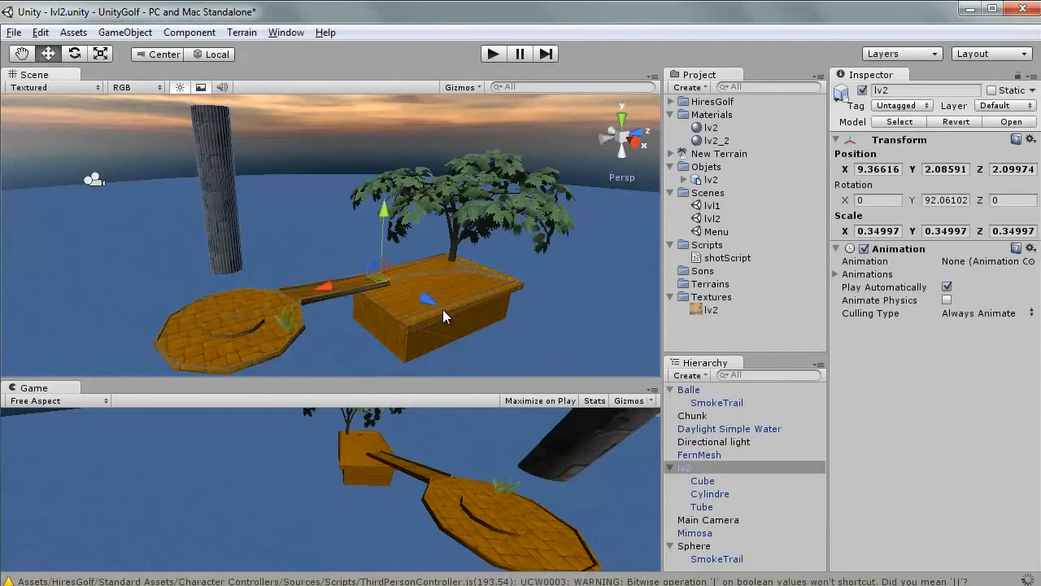
click(494, 297)
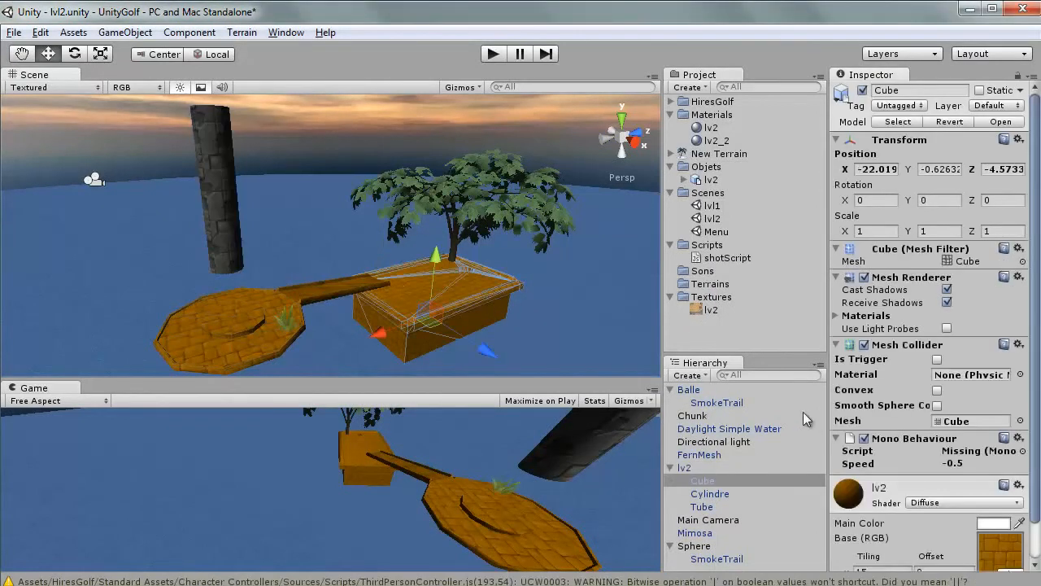
right_click(892, 440)
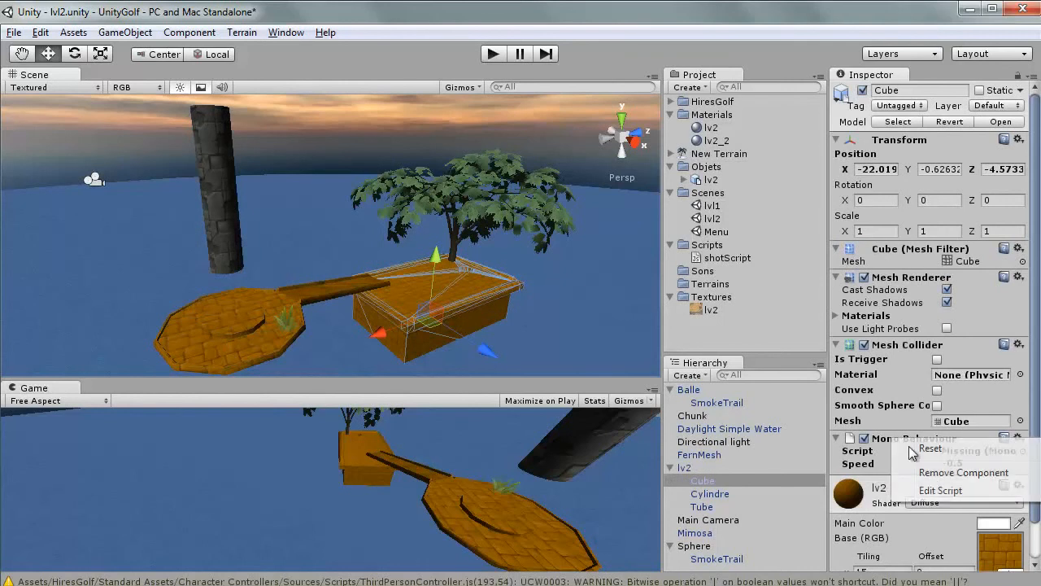
click(933, 476)
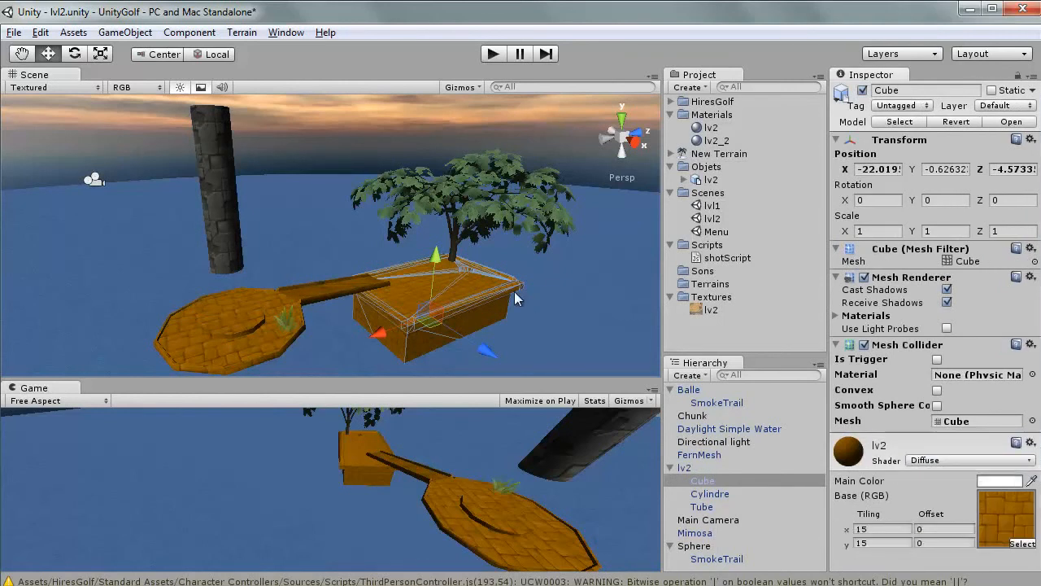
click(479, 206)
click(479, 205)
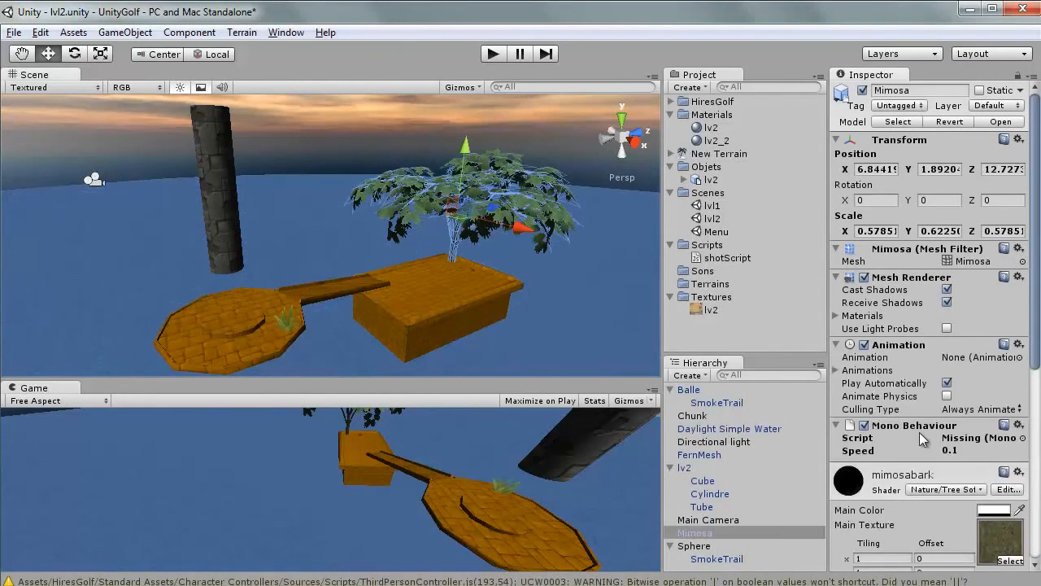
right_click(893, 427)
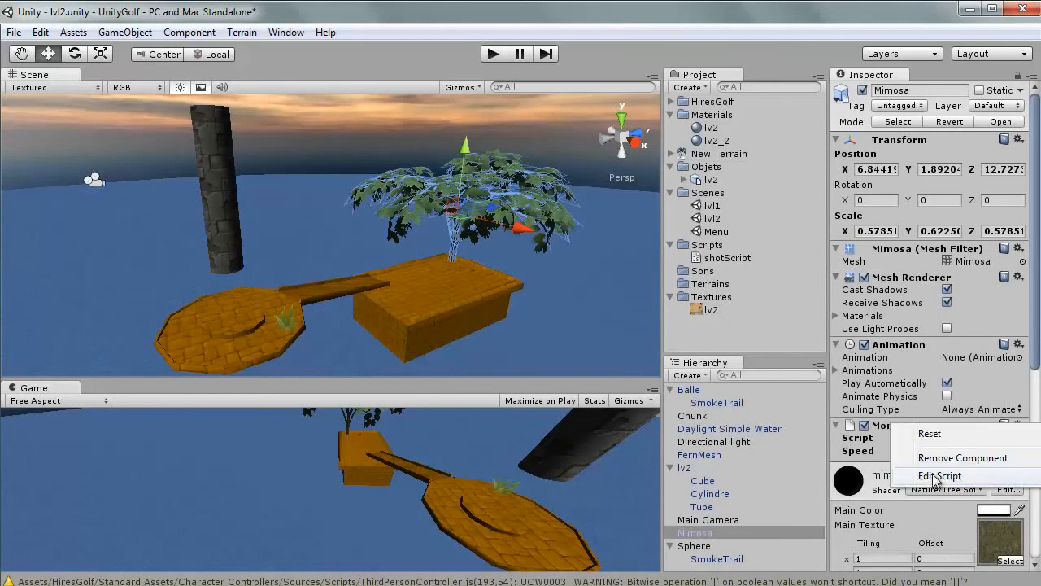
click(938, 460)
Step: Remove the missing-script Mono Behaviour components from the Cylindre and the Tube
click(213, 328)
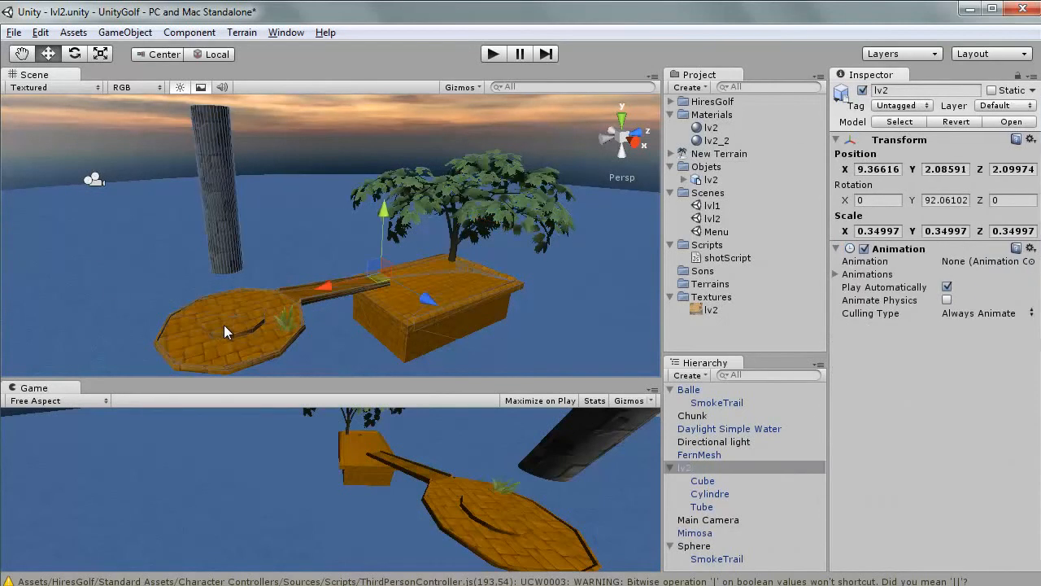
click(225, 326)
right_click(899, 443)
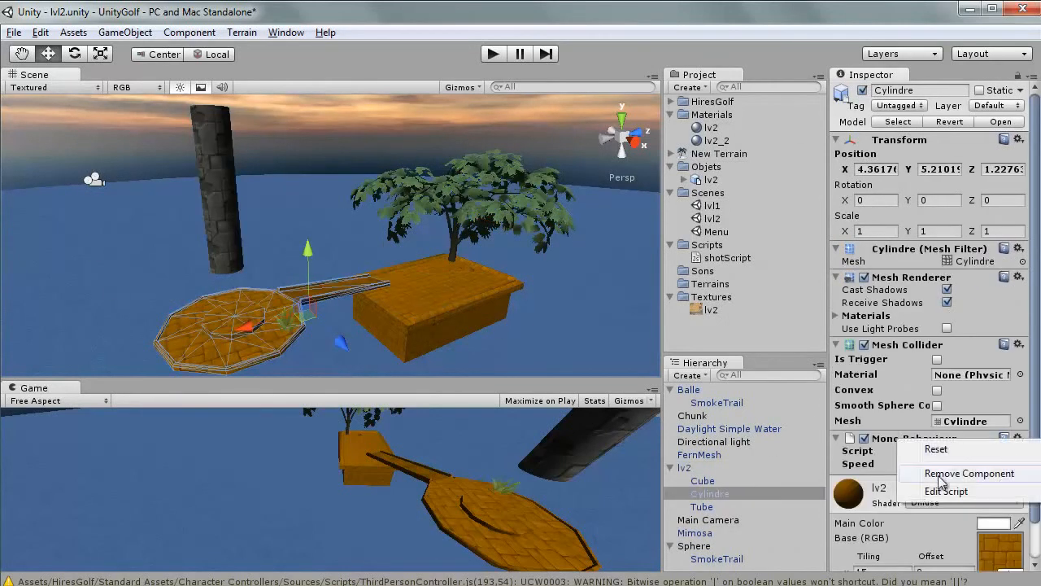
click(967, 473)
click(222, 162)
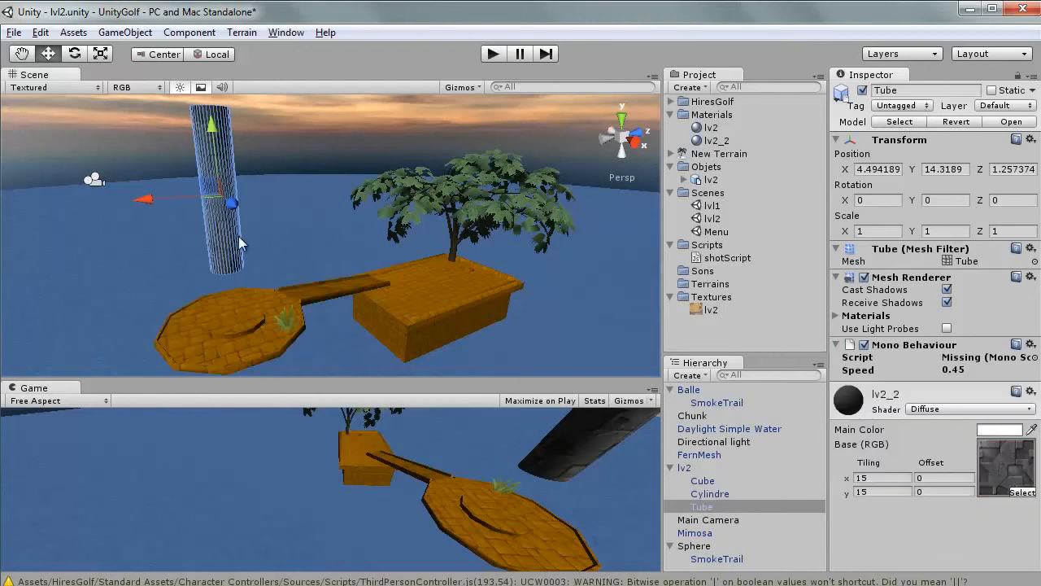
right_click(898, 345)
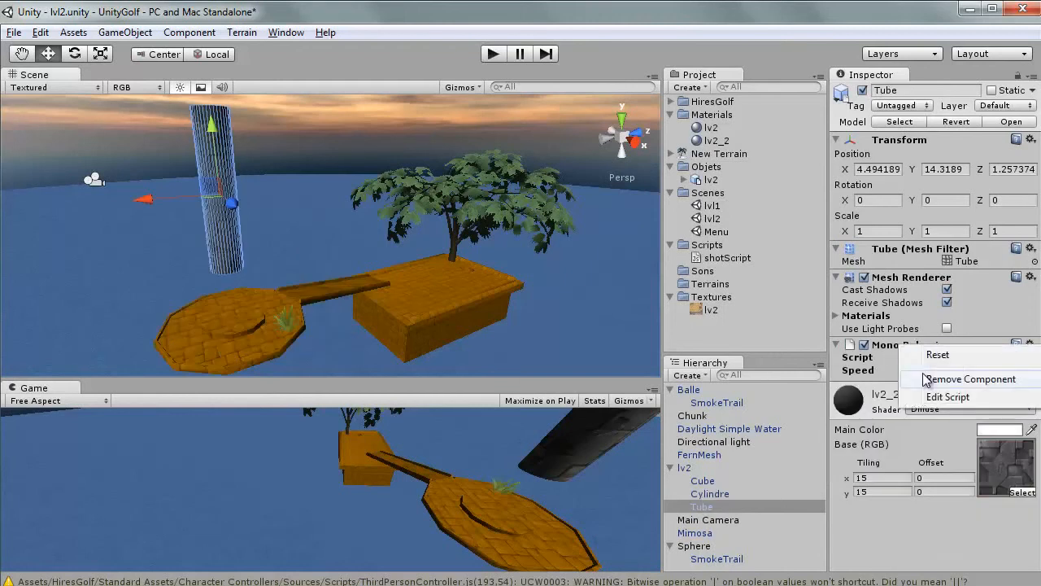
click(932, 380)
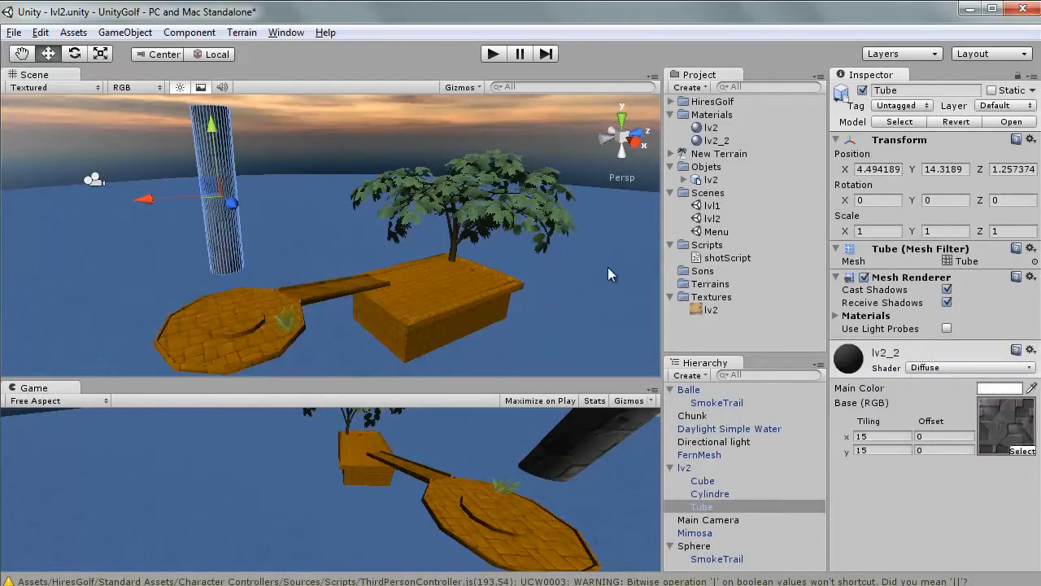
Step: Save the lvl2 scene and select the Objets folder in the project assets
alt+drag(391, 238, 532, 301)
key(f)
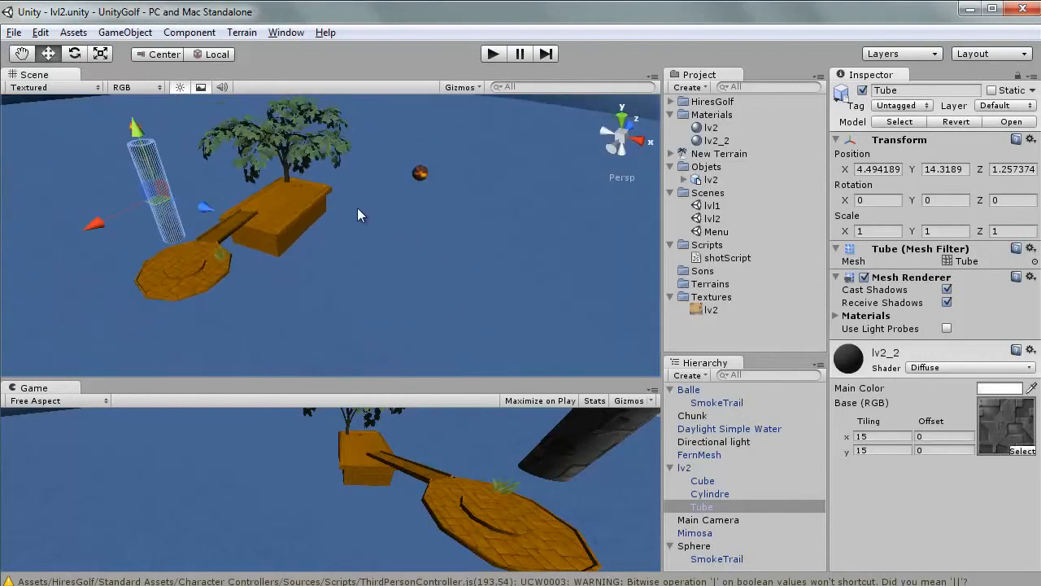
middle_drag(468, 213, 409, 292)
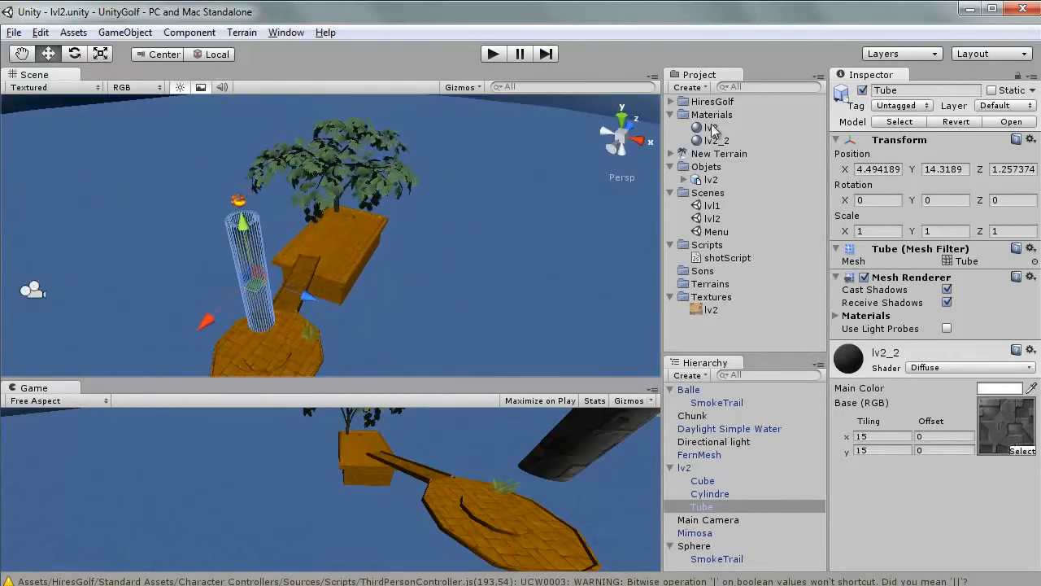
click(706, 167)
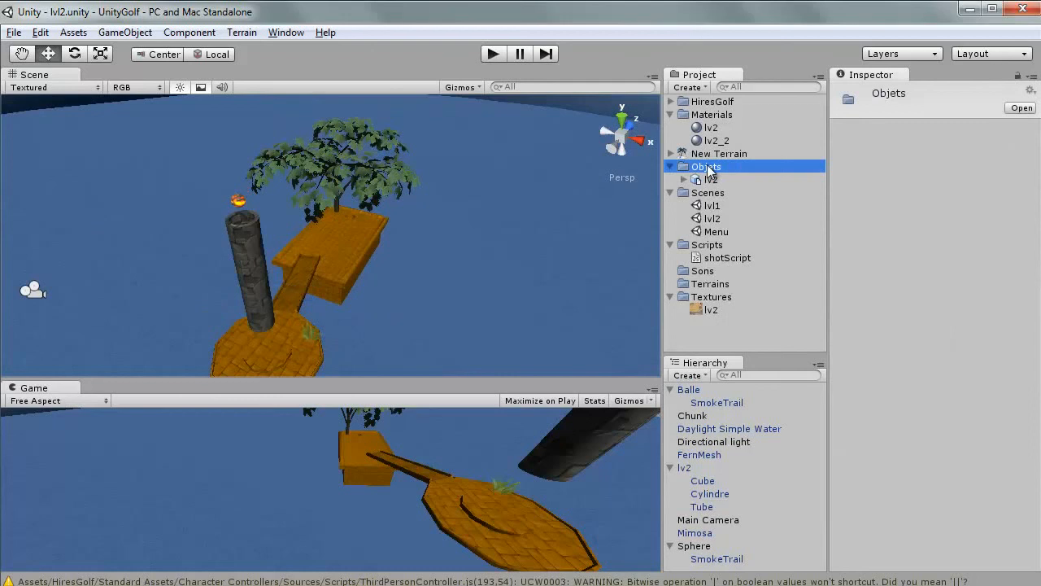
Step: Create a new prefab named Baballe in the Objets folder
click(702, 86)
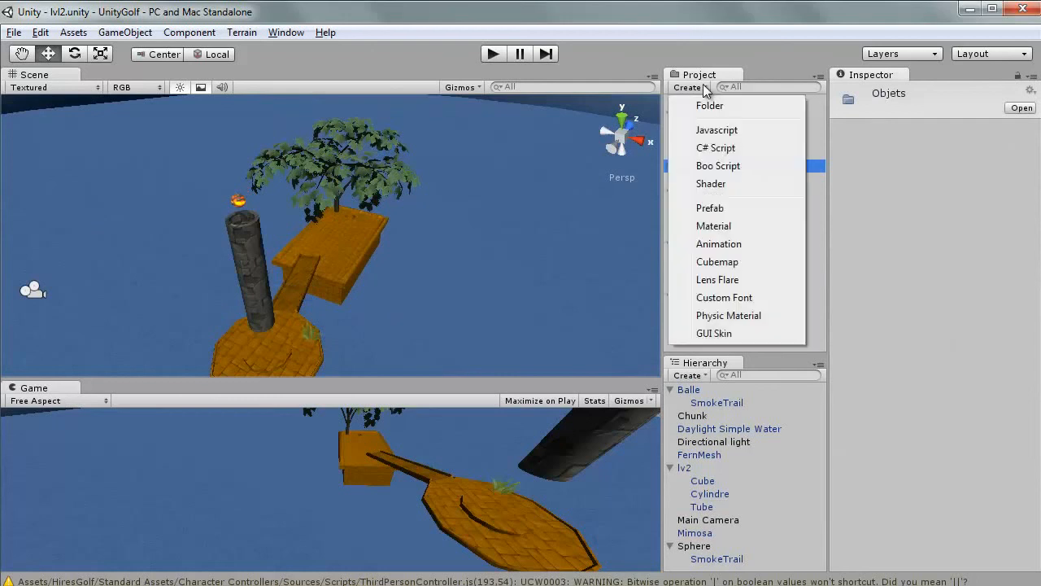
click(710, 208)
text(B)
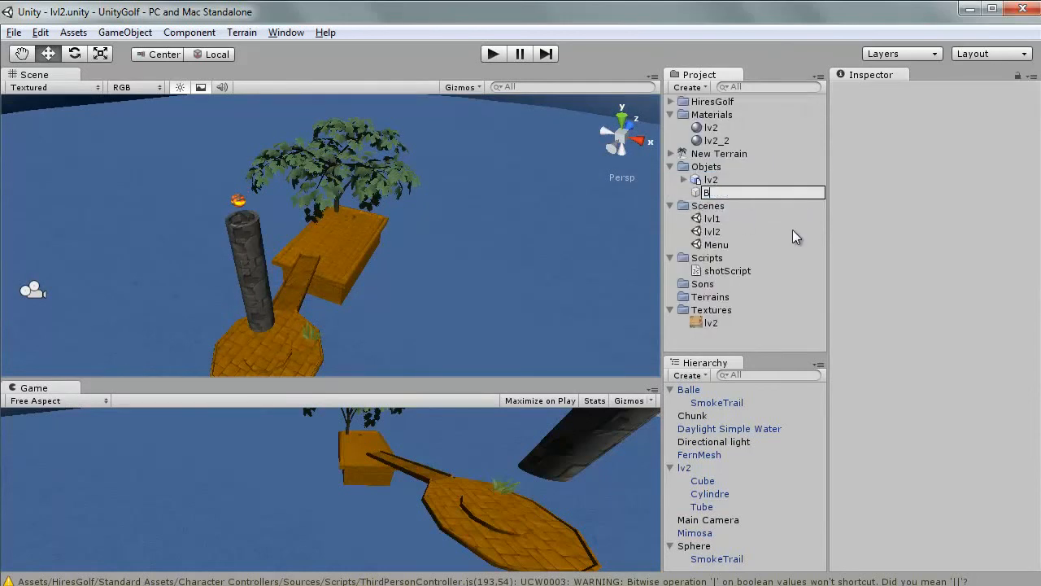
text(aballe)
key(Return)
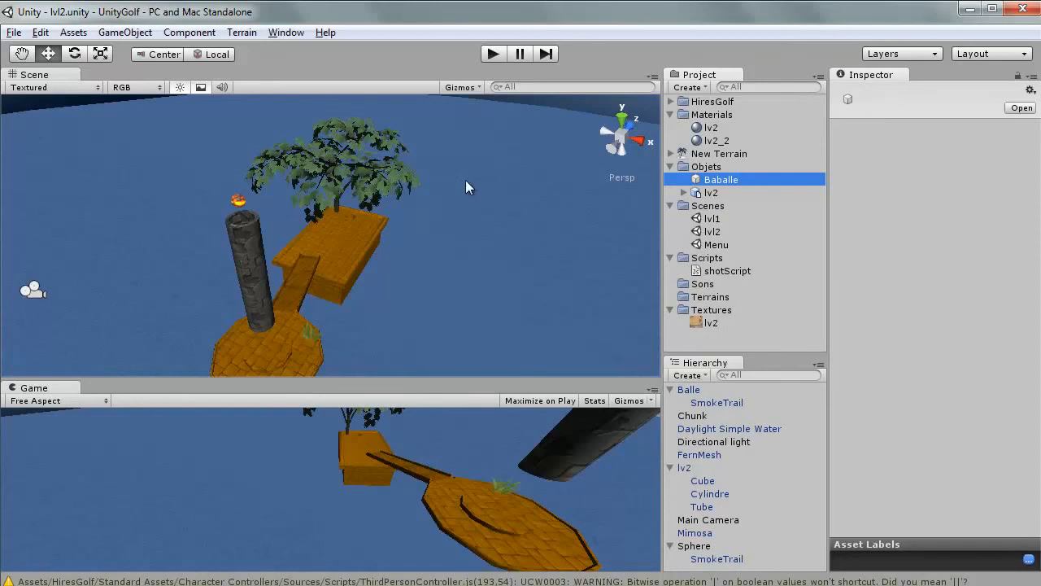
Step: Assign the Sphere object with its smoke trail to the Baballe prefab and place an instance of it in the scene beside the course
click(693, 391)
click(688, 546)
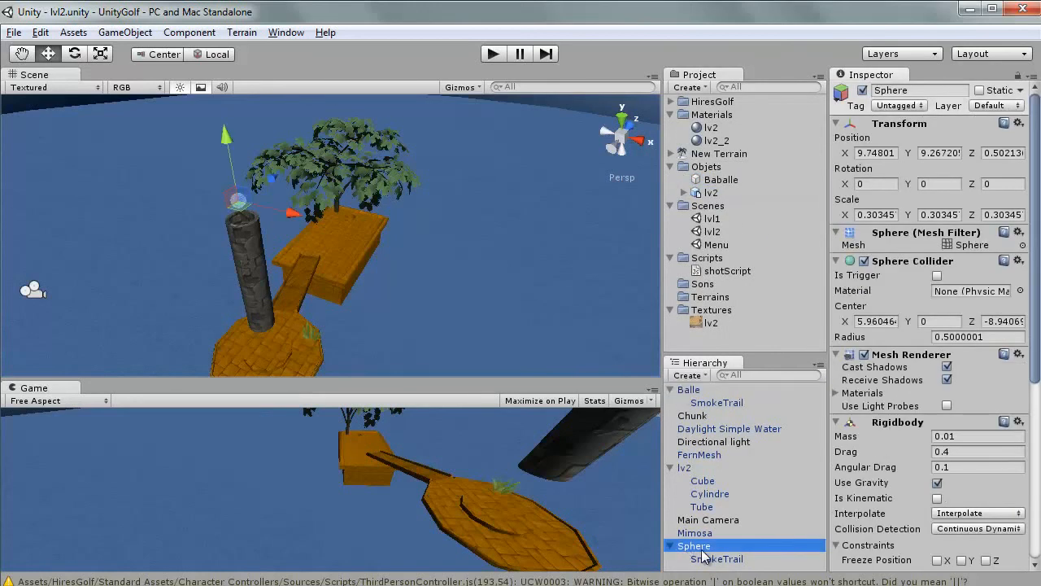
drag(701, 552, 460, 243)
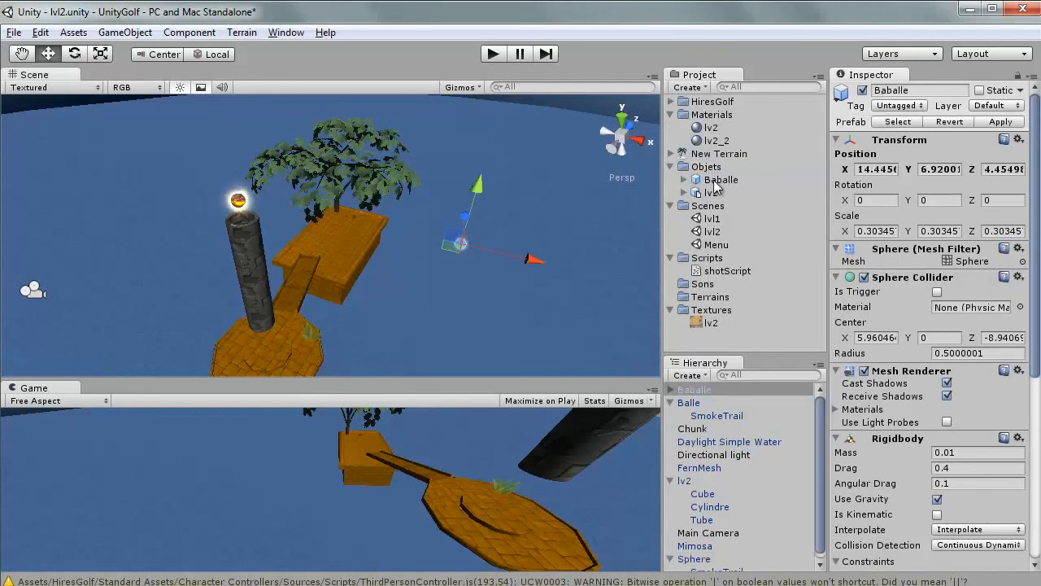
Step: Place and reposition a second Baballe instance in the scene, and delete both test instances
drag(714, 181, 566, 305)
drag(597, 258, 601, 192)
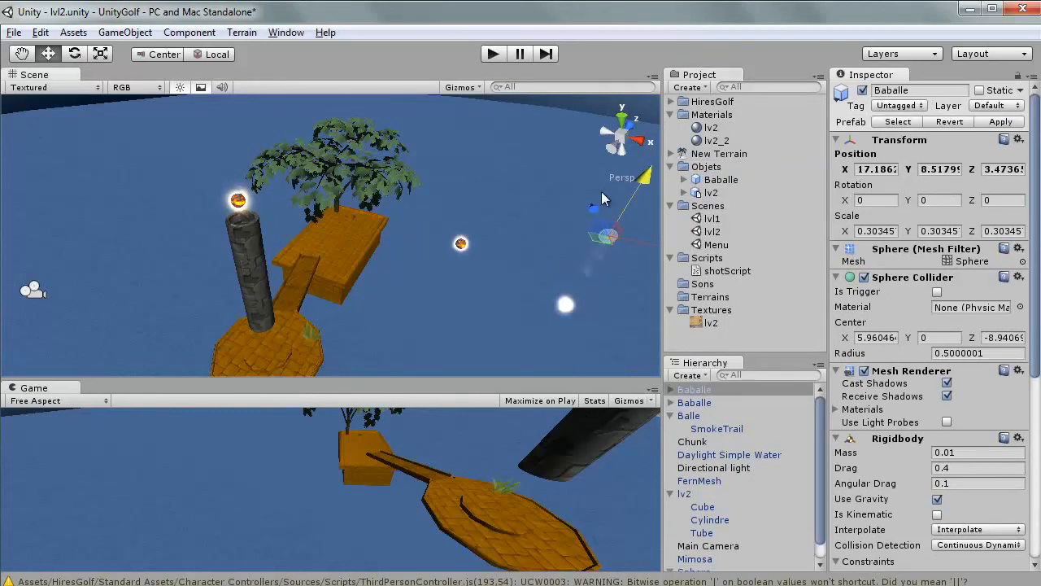
key(Delete)
click(460, 243)
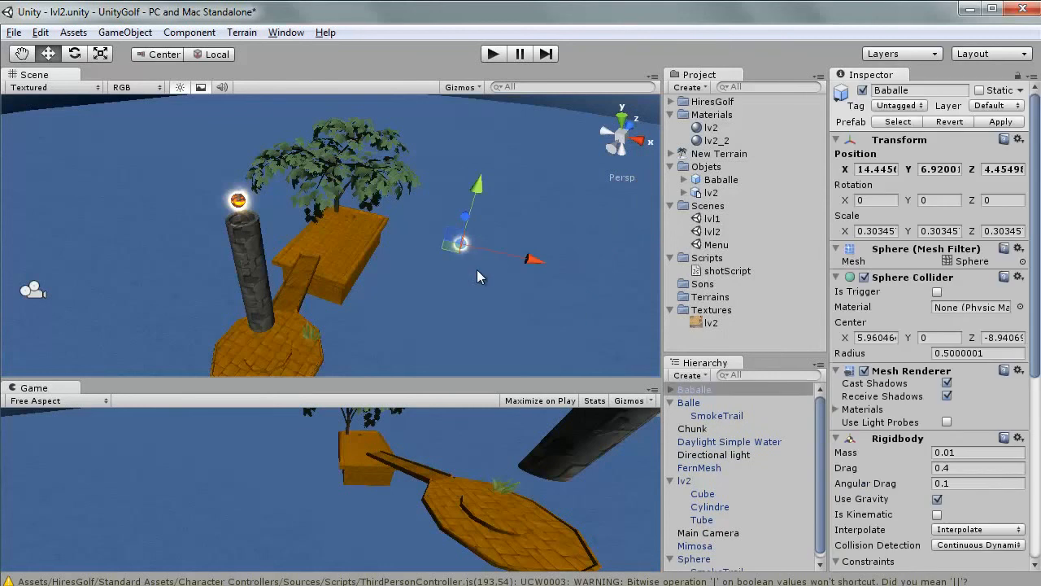
key(Delete)
scroll(469, 273, down, 1)
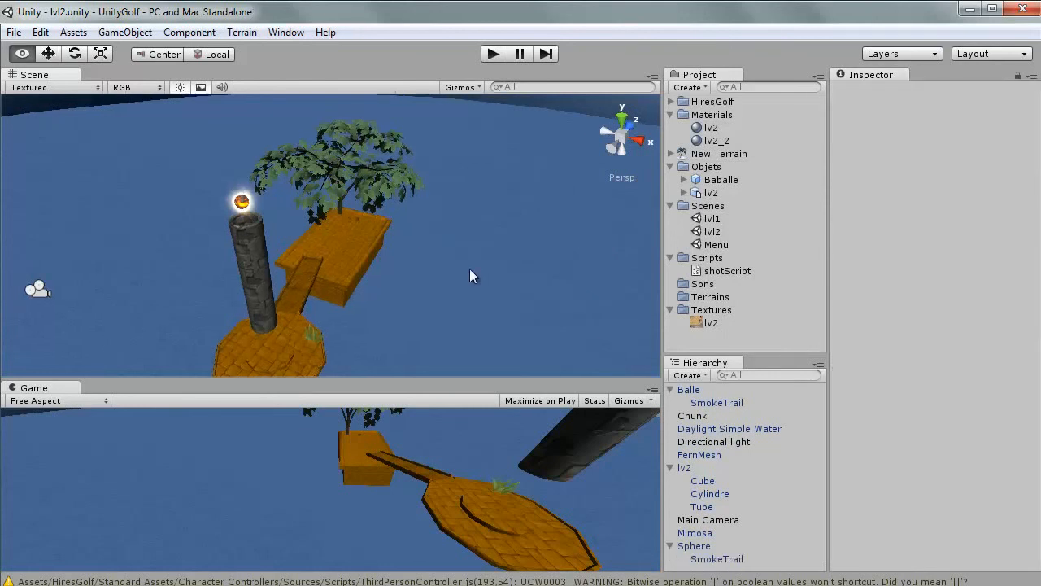
right_drag(469, 269, 424, 257)
scroll(452, 287, up, 4)
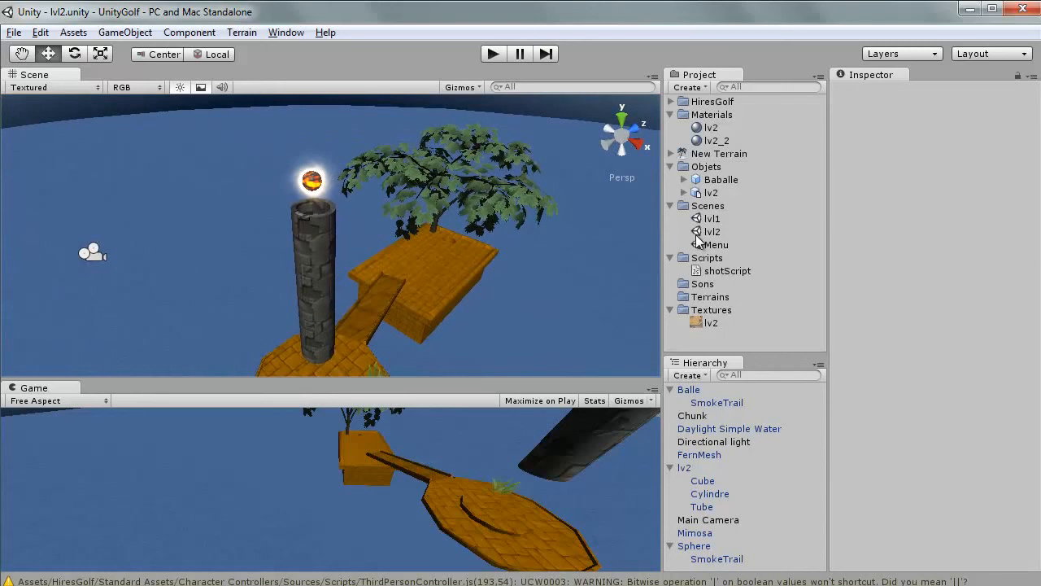